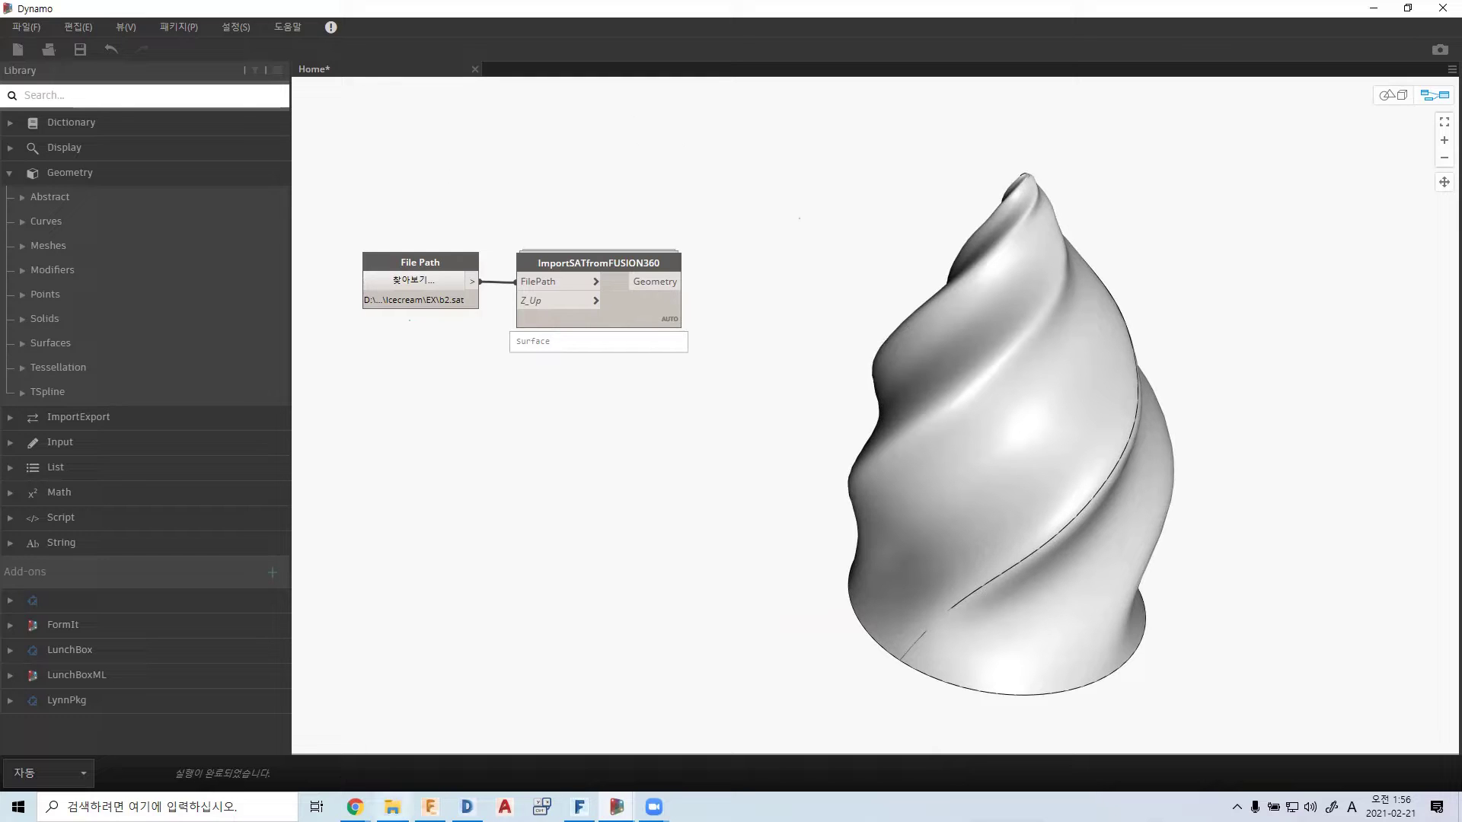
# - Switch to Fusion 360 and look at the icecream v1 design, ending on the Iceceam v4 design
pyautogui.click(430, 807)
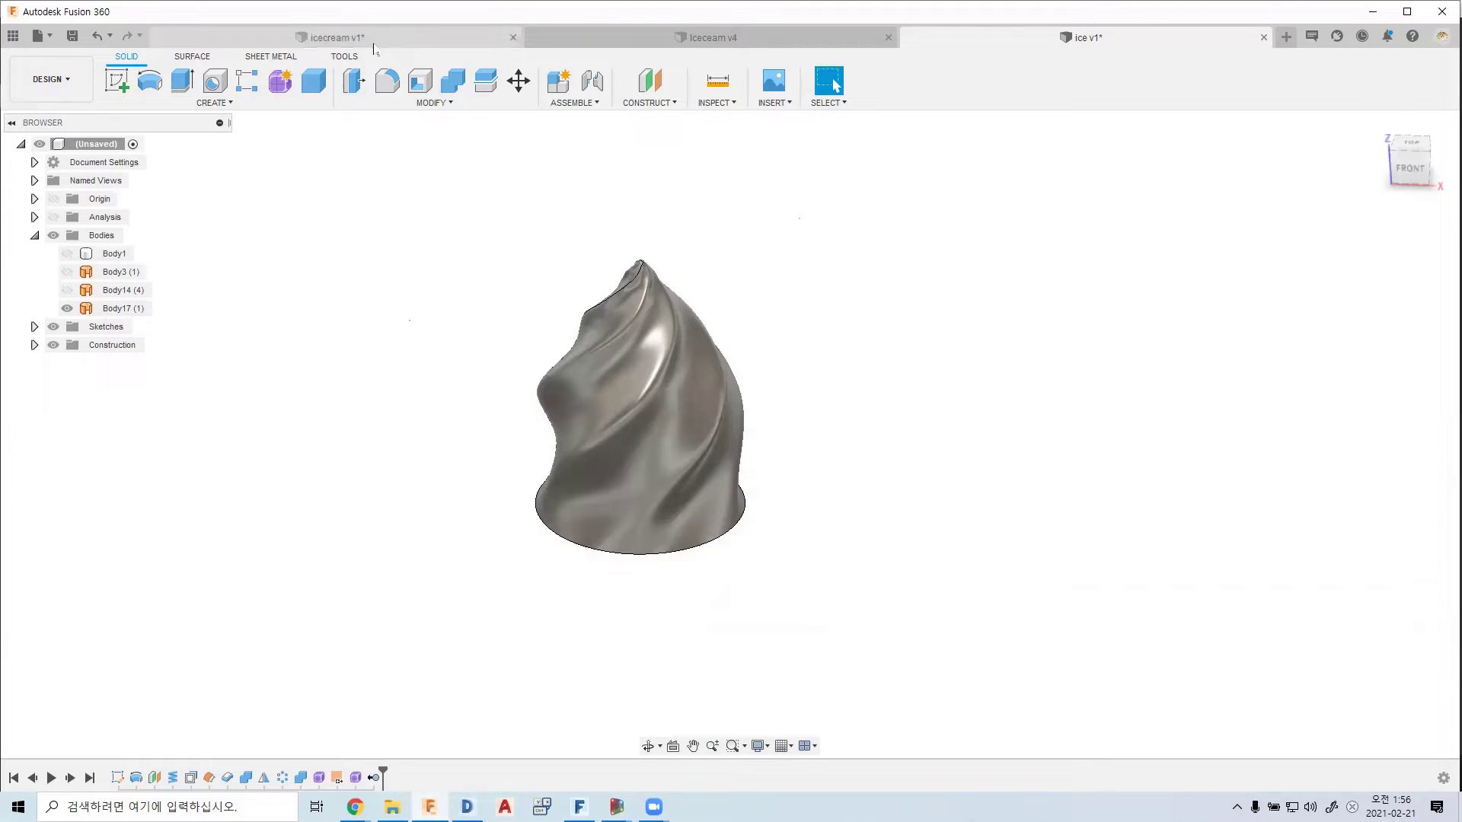
pyautogui.click(363, 39)
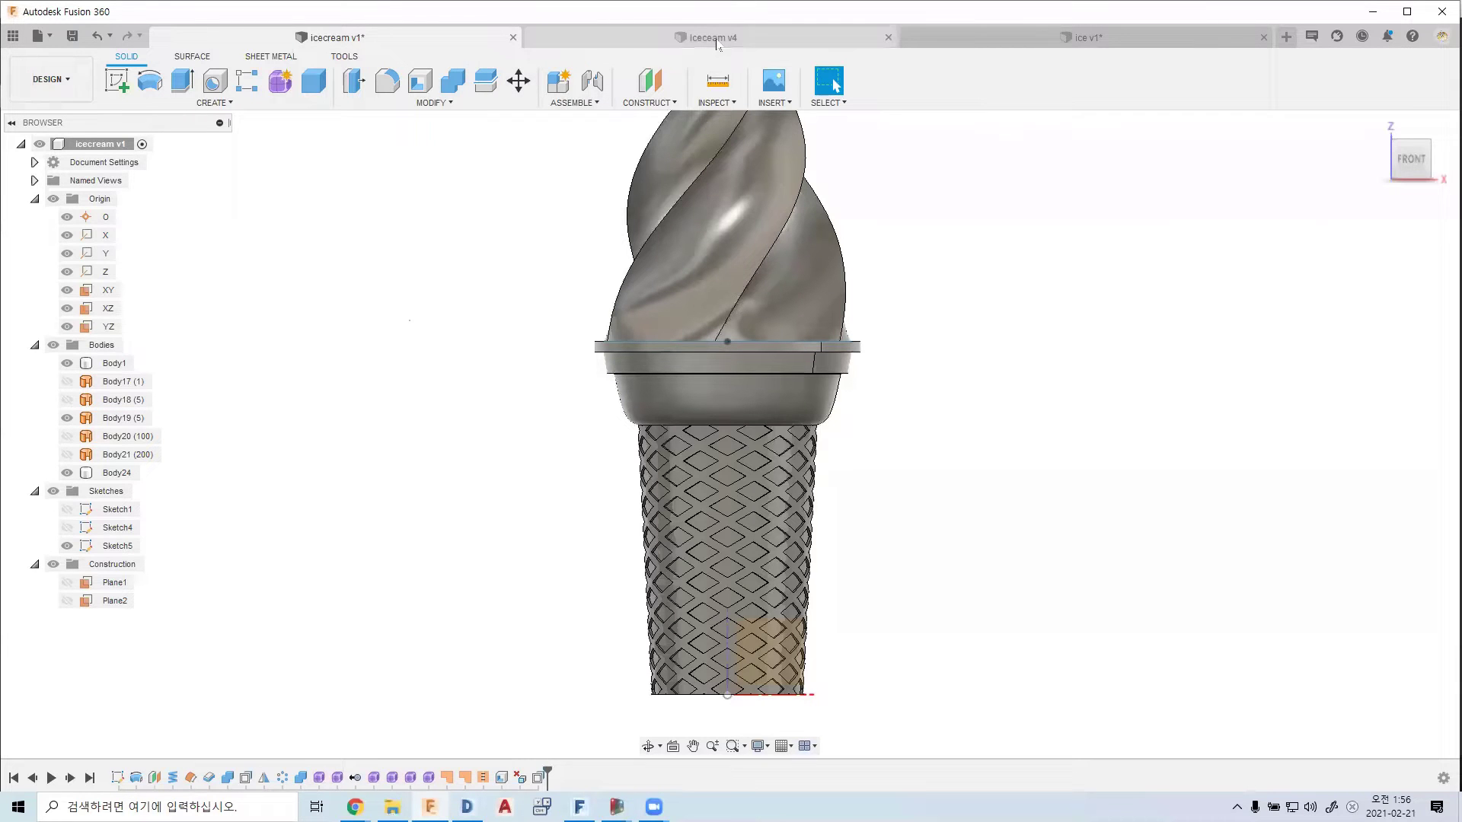
pyautogui.click(719, 39)
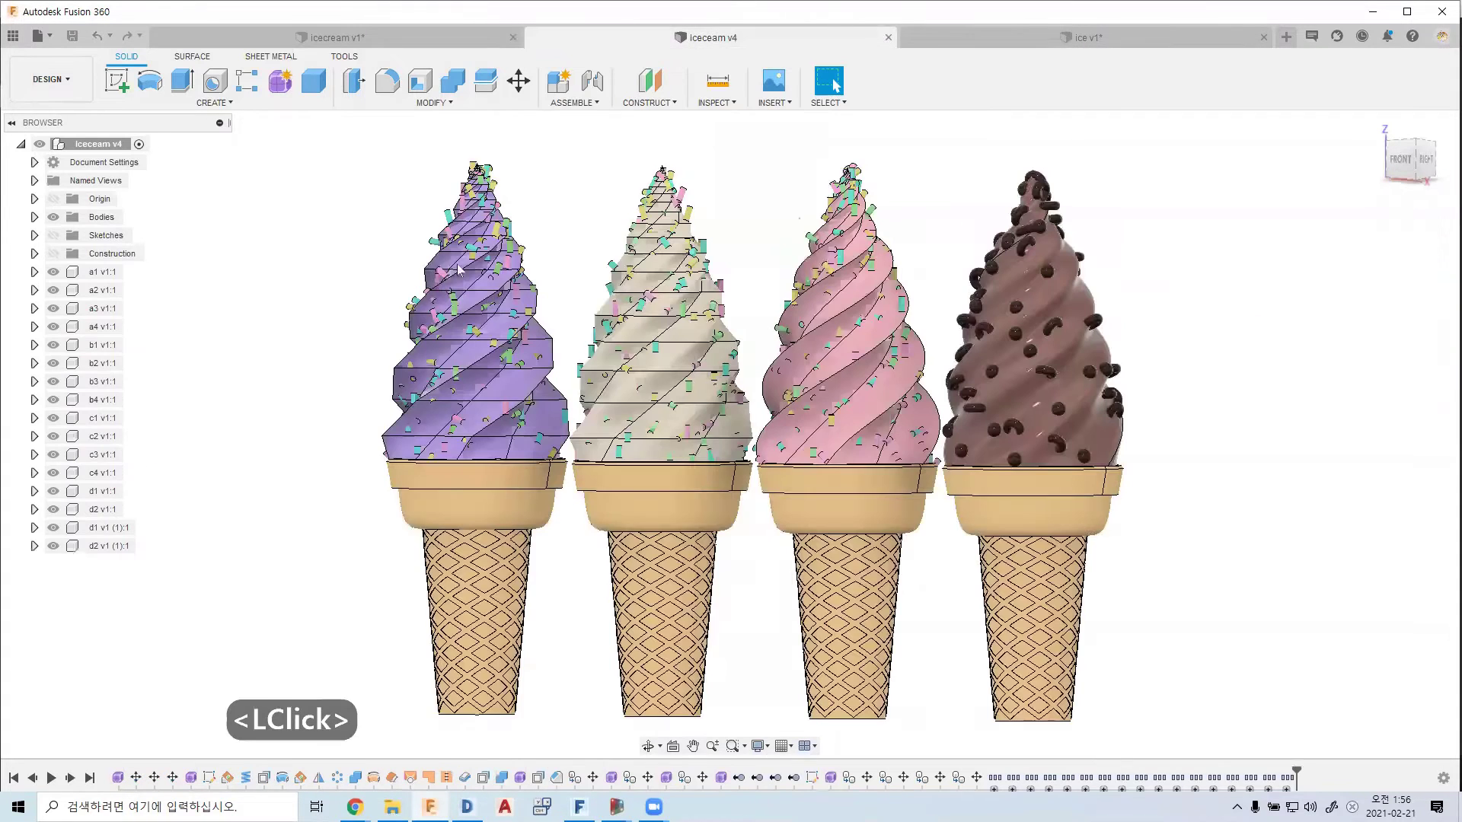
# - Examine the toppings on the four finished ice cream models up close, from the purple one across to the chocolate one
pyautogui.moveTo(487, 305); pyautogui.dragTo(537, 324, button='middle')
pyautogui.scroll(-3, 537, 323)
pyautogui.scroll(-5, 537, 323)
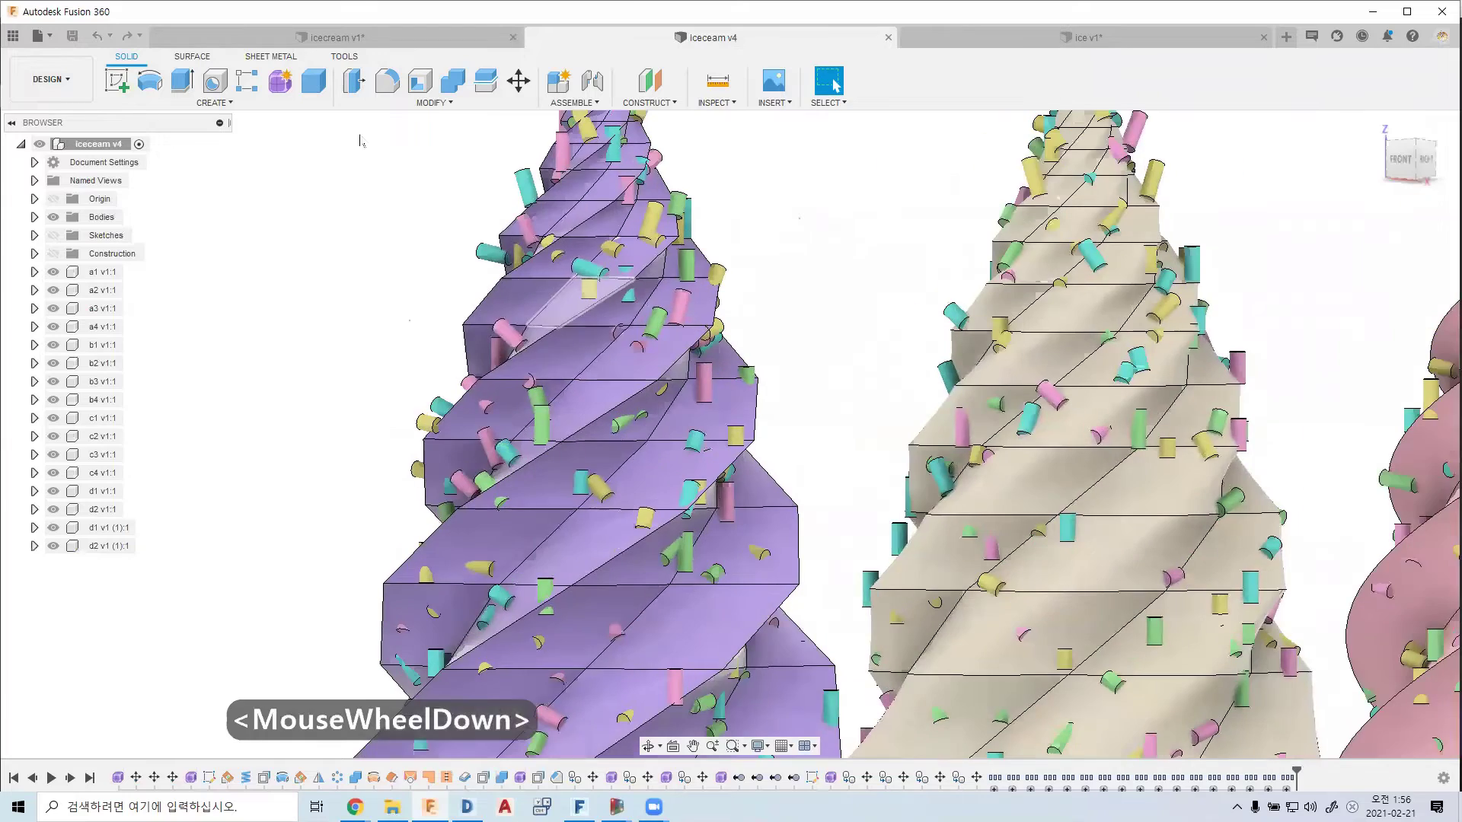
pyautogui.scroll(5, 550, 310)
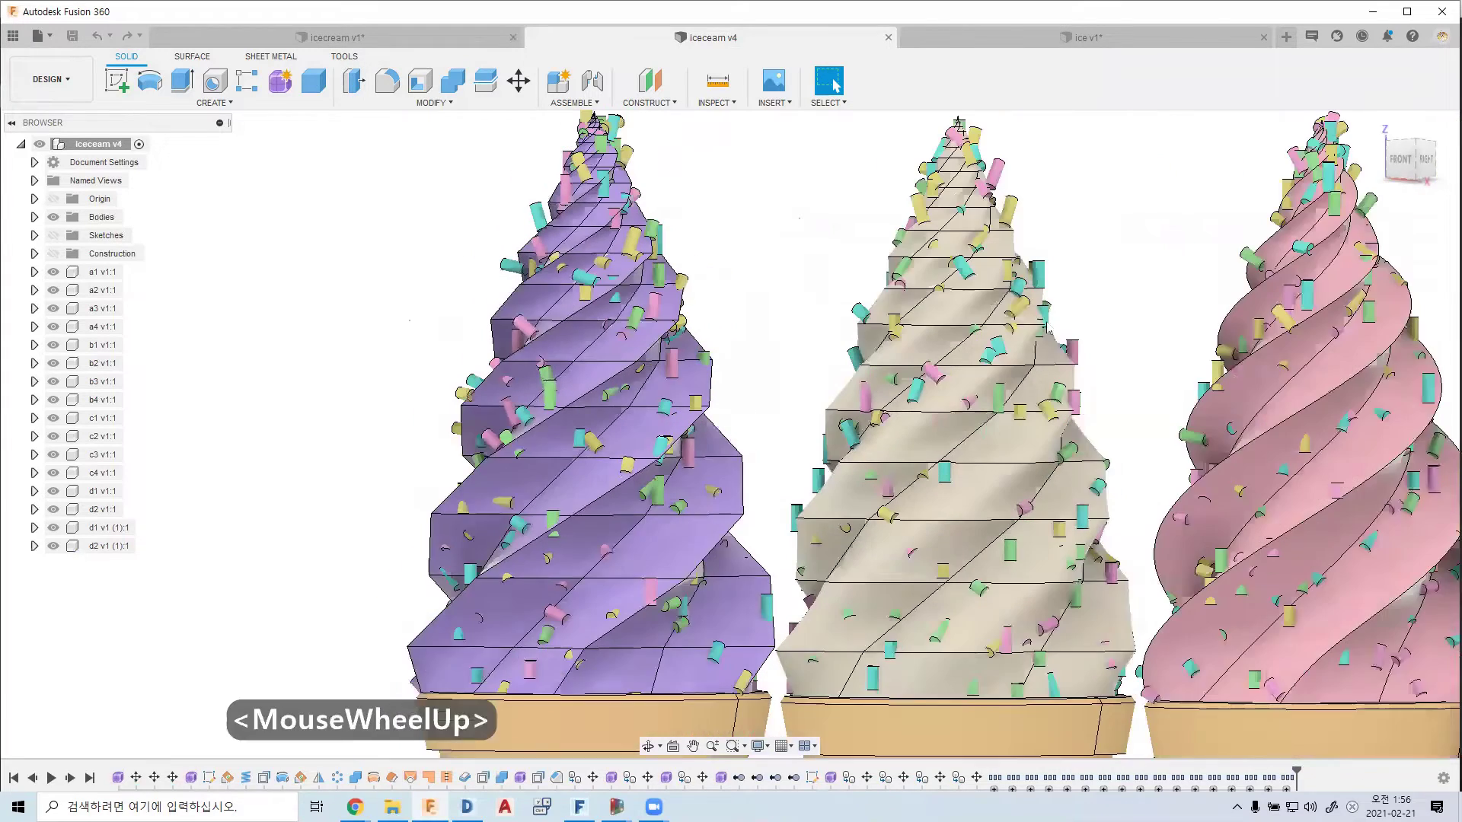
pyautogui.moveTo(1063, 301); pyautogui.dragTo(760, 306, button='middle')
pyautogui.scroll(1, 1040, 308)
pyautogui.scroll(-4, 1031, 303)
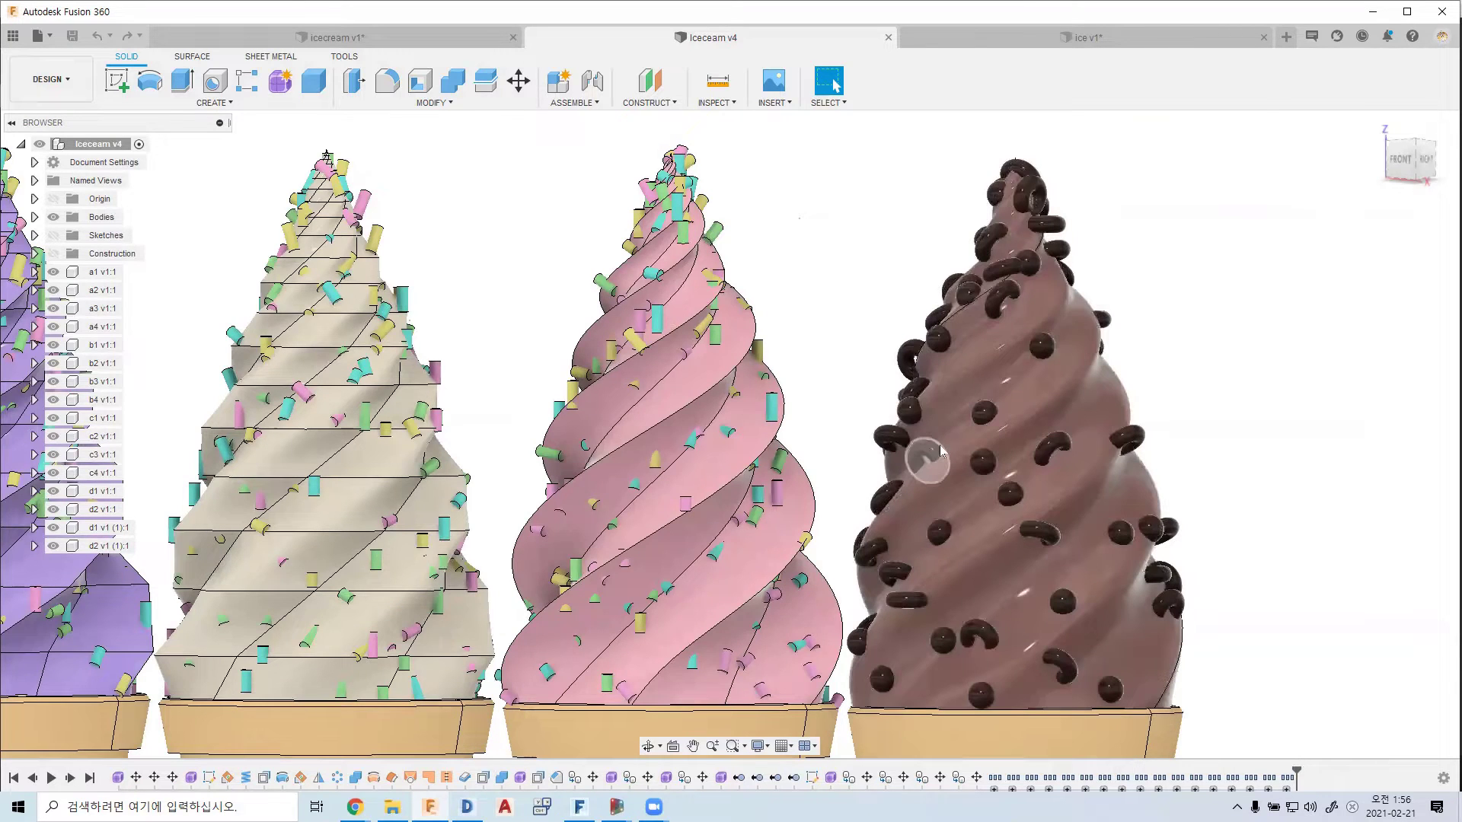
pyautogui.scroll(3, 984, 523)
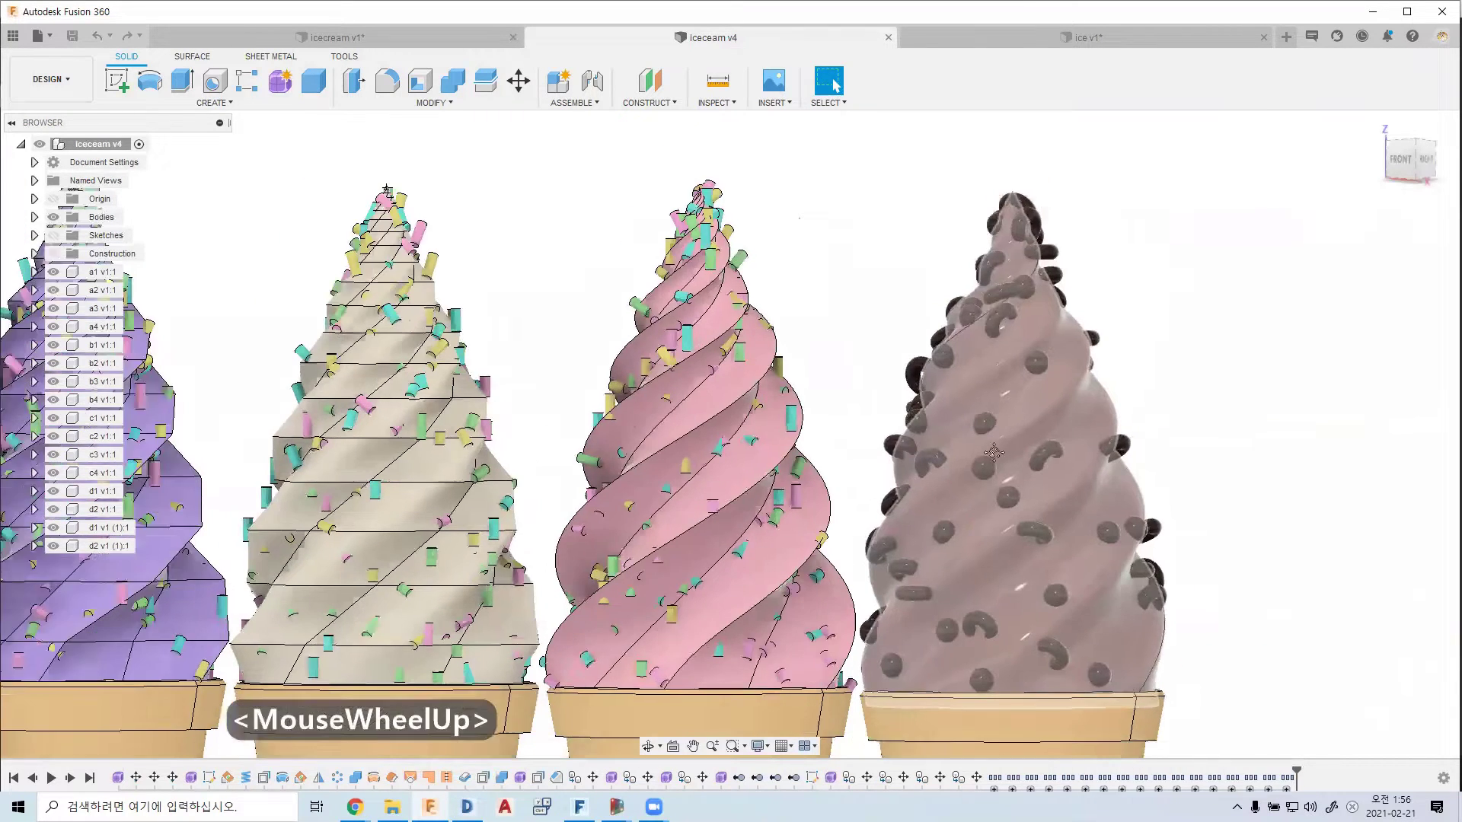
pyautogui.moveTo(993, 417); pyautogui.dragTo(993, 425, button='middle')
pyautogui.scroll(2, 993, 418)
pyautogui.scroll(-1, 1008, 396)
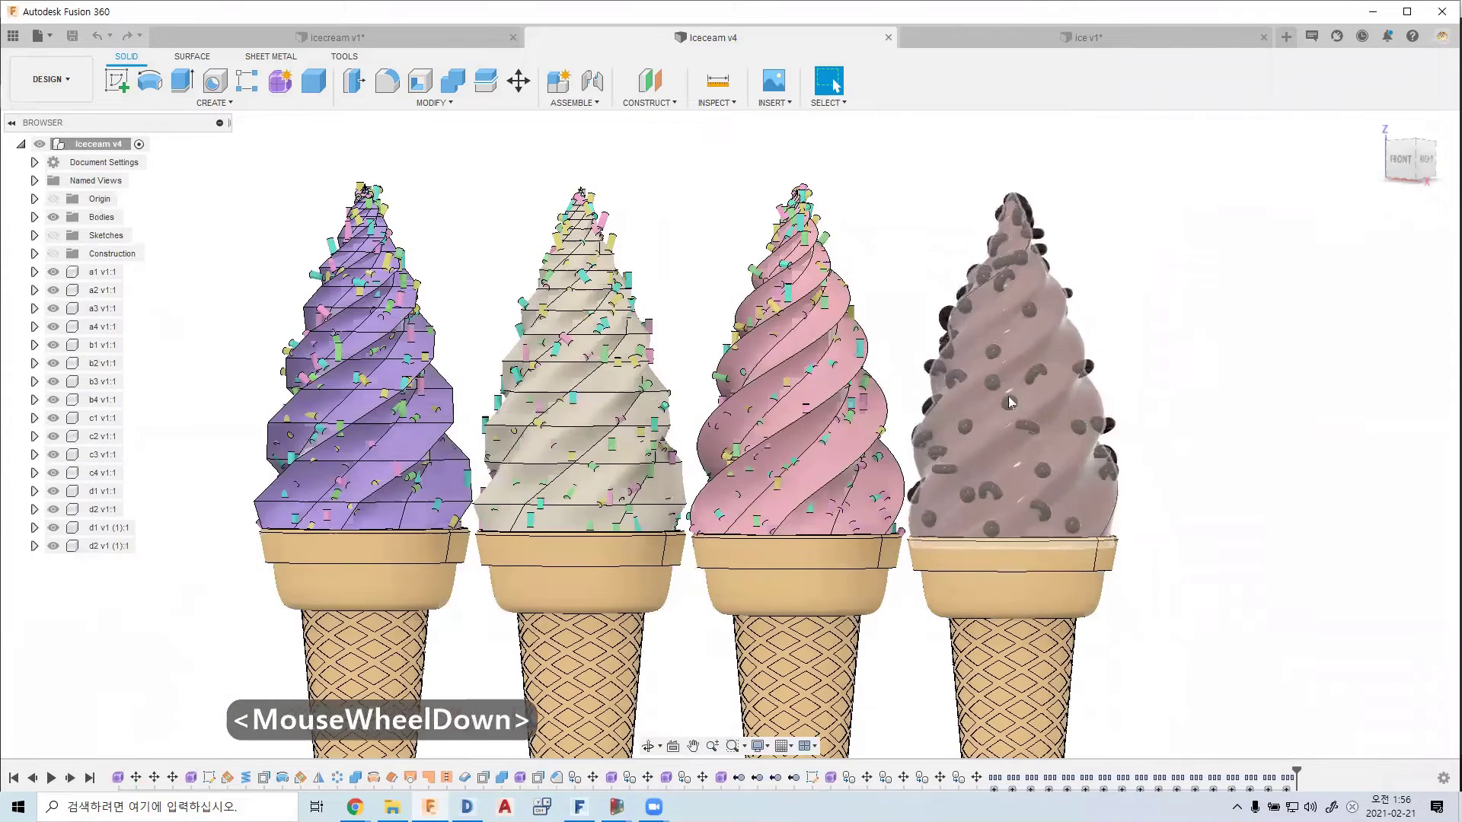
pyautogui.scroll(1, 1010, 393)
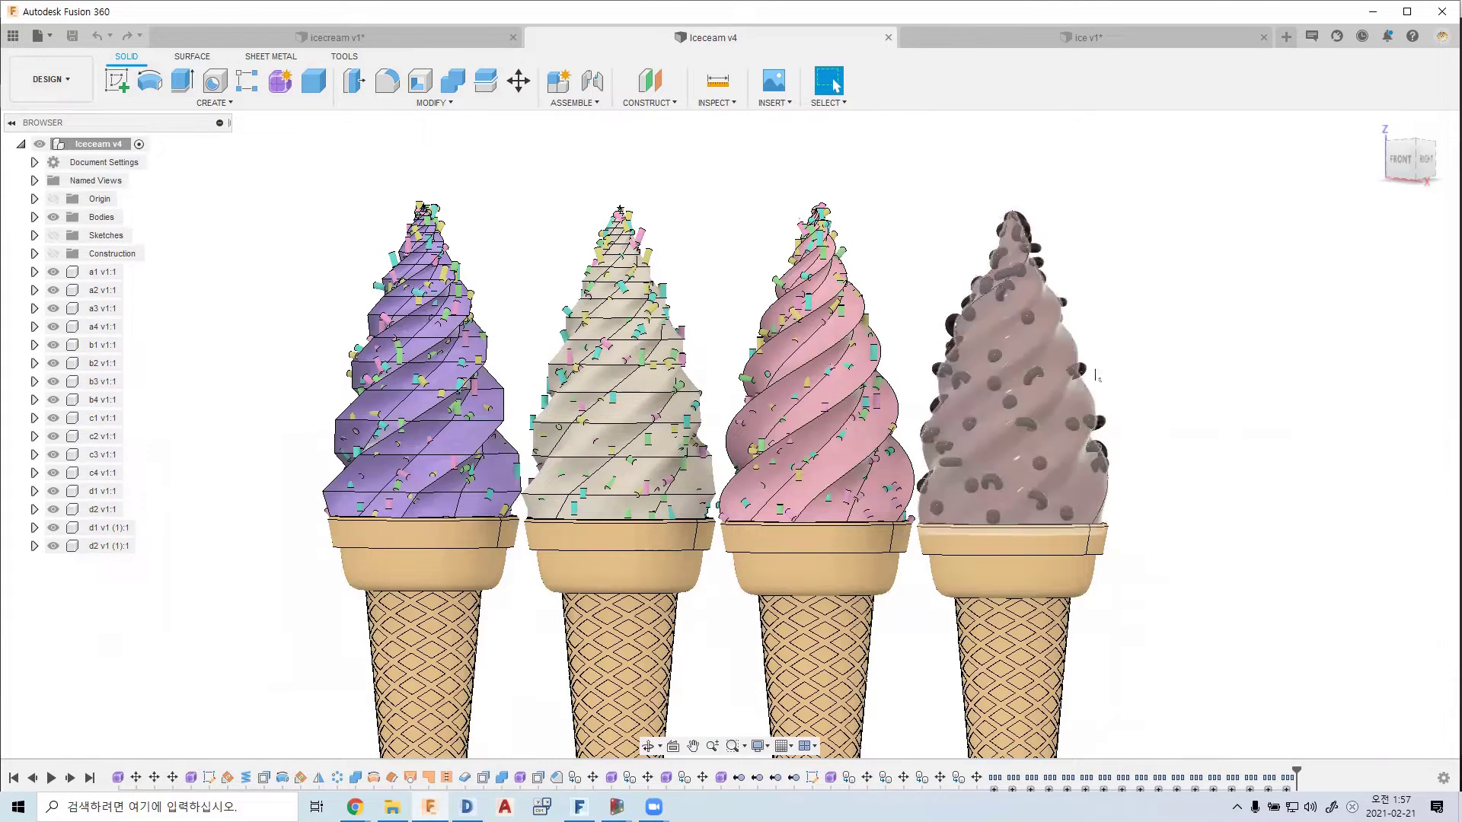
pyautogui.scroll(-2, 968, 249)
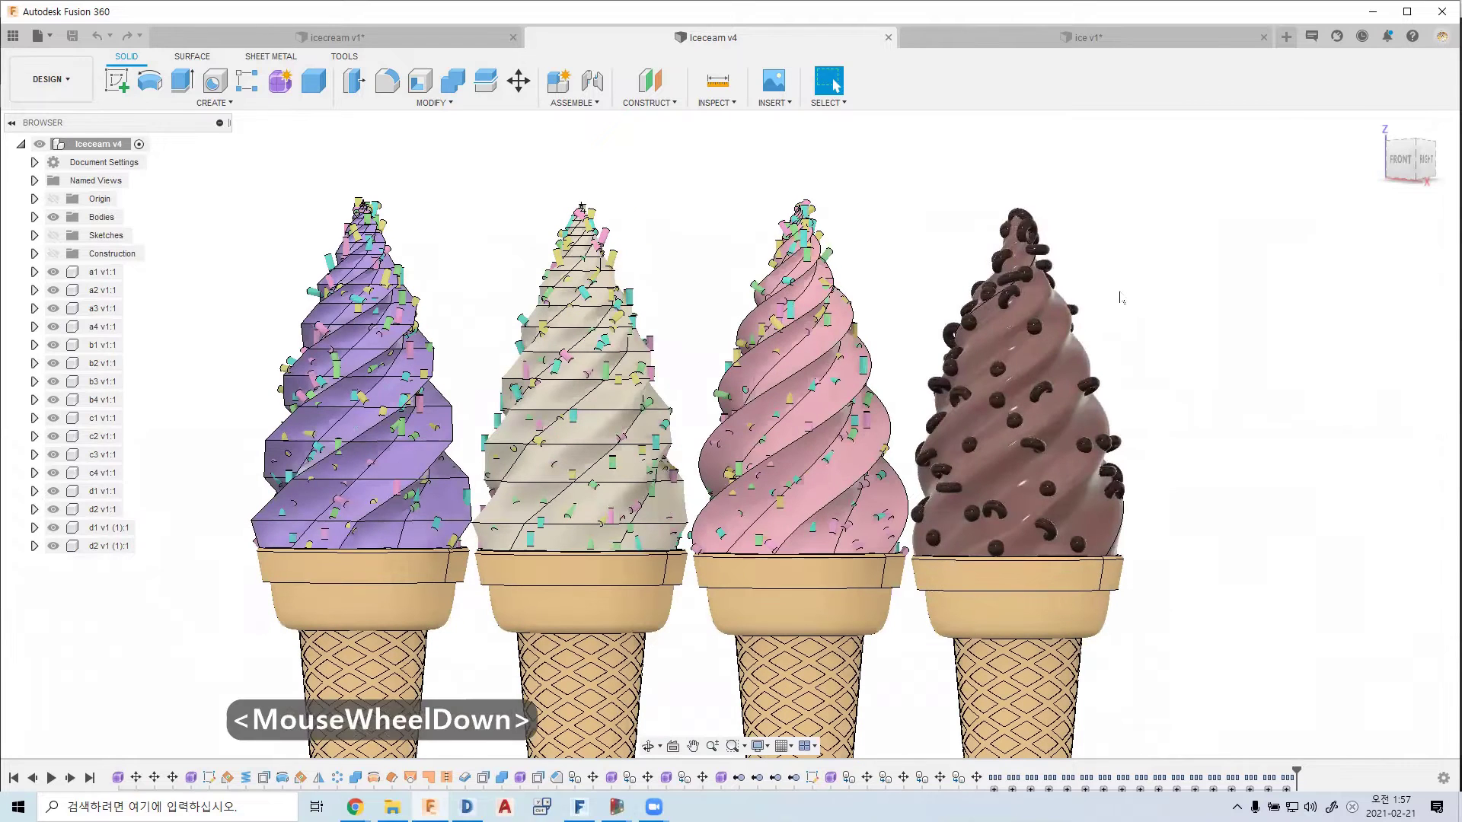
pyautogui.scroll(2, 1089, 347)
pyautogui.moveTo(1085, 349); pyautogui.dragTo(1026, 321, button='middle')
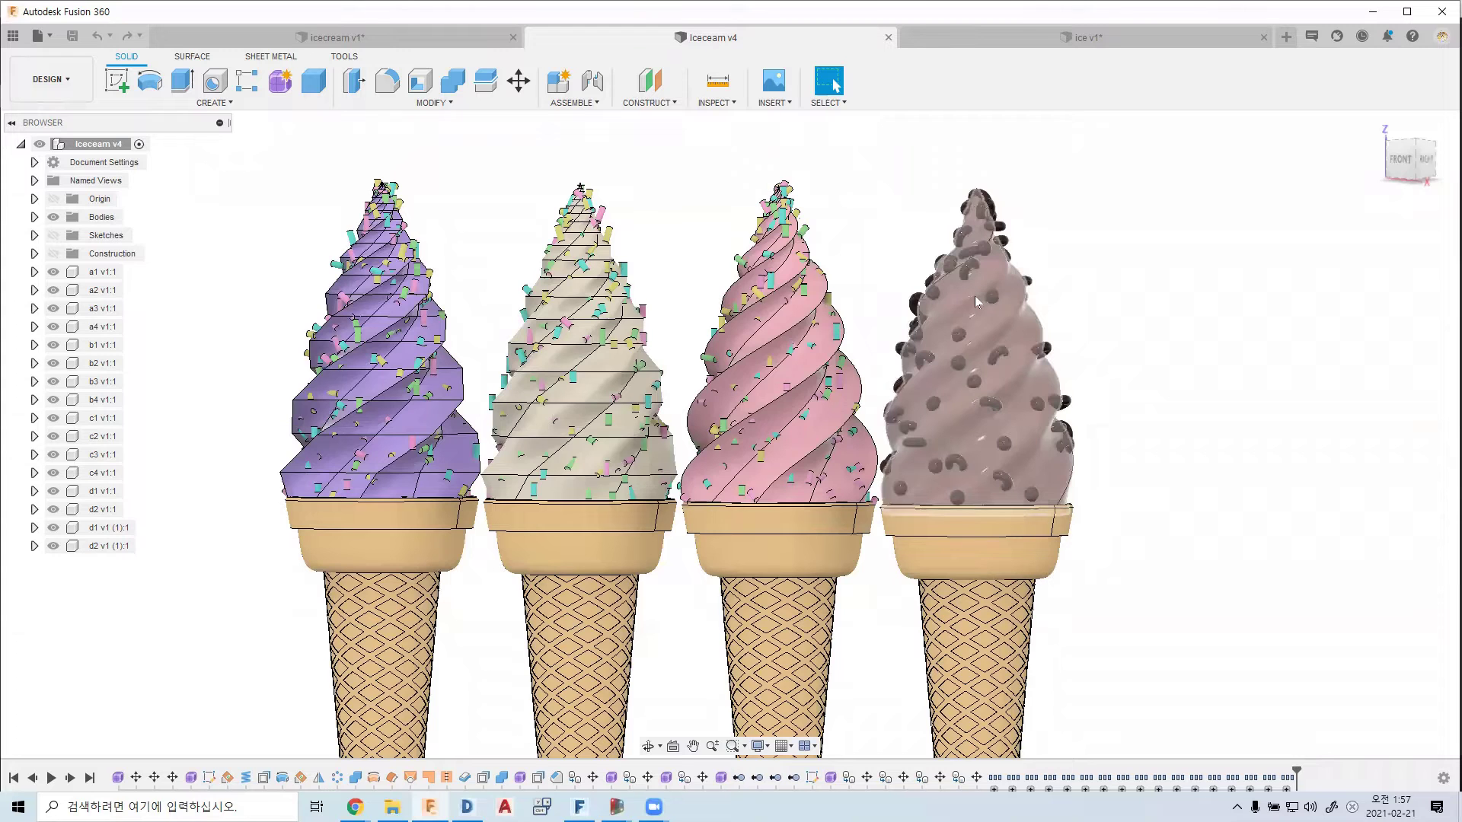
pyautogui.scroll(-2, 977, 309)
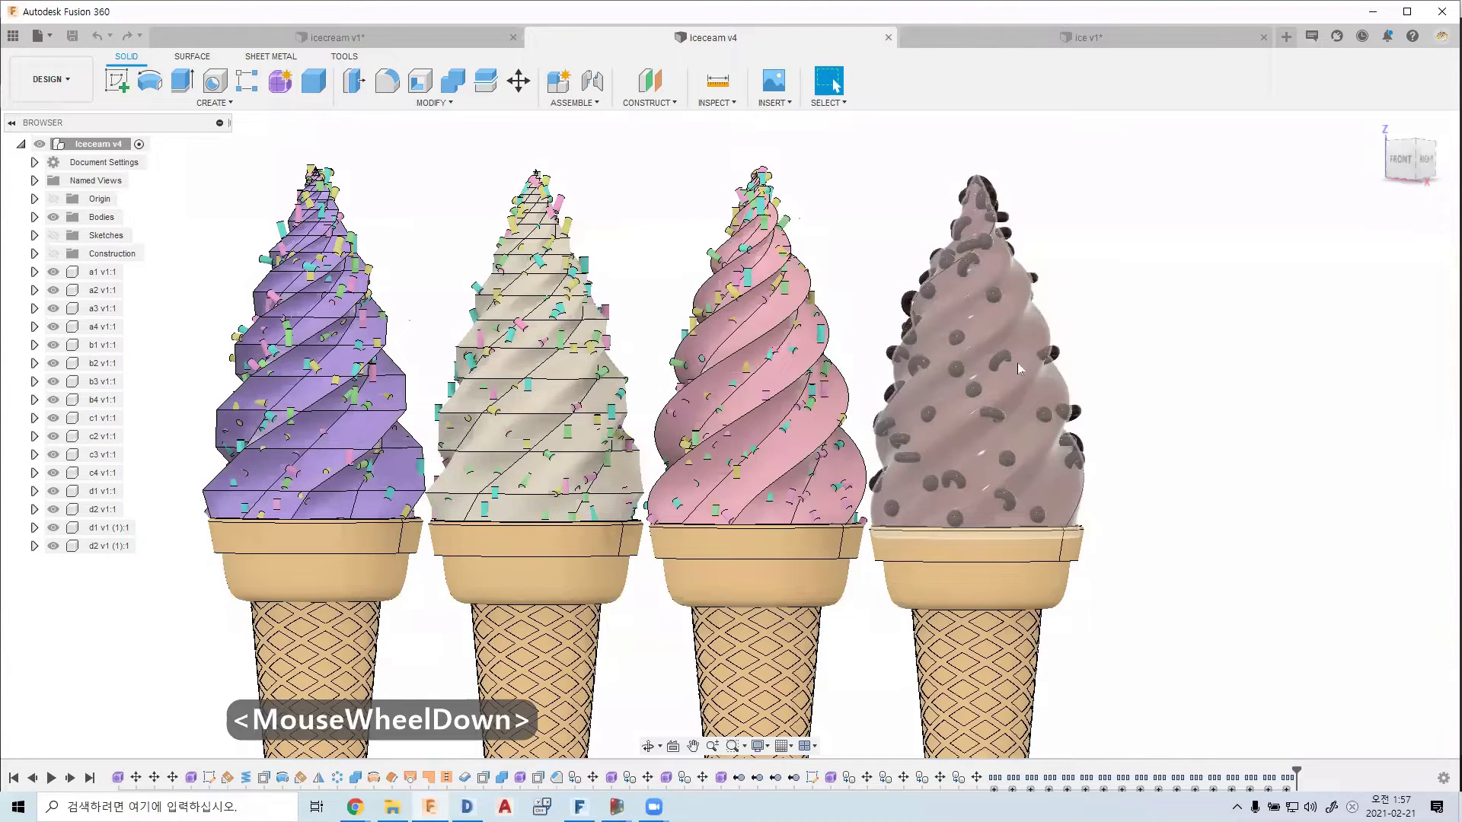
pyautogui.scroll(2, 830, 366)
pyautogui.scroll(-2, 317, 314)
pyautogui.scroll(-1, 547, 368)
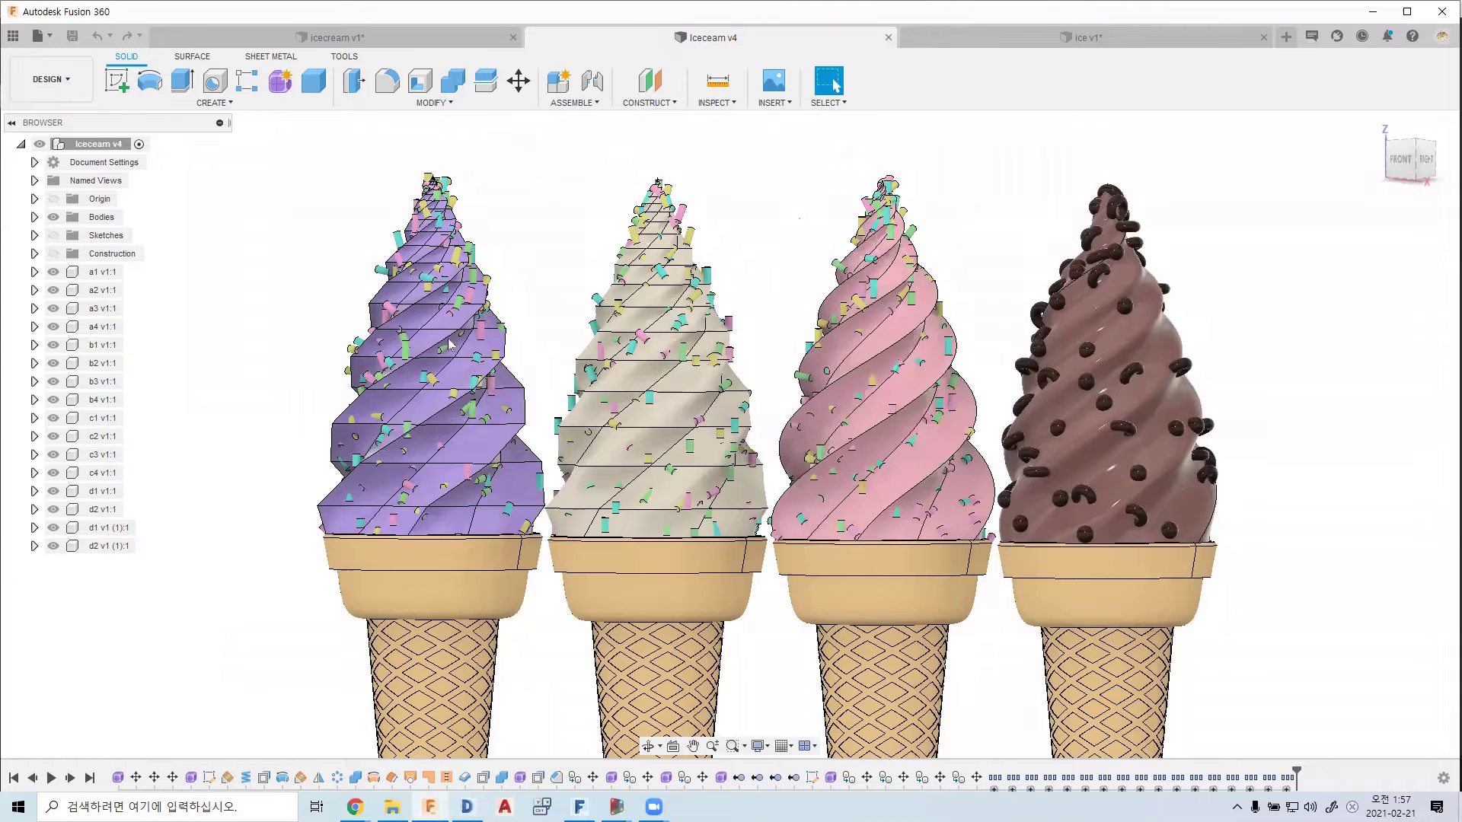
pyautogui.scroll(2, 488, 339)
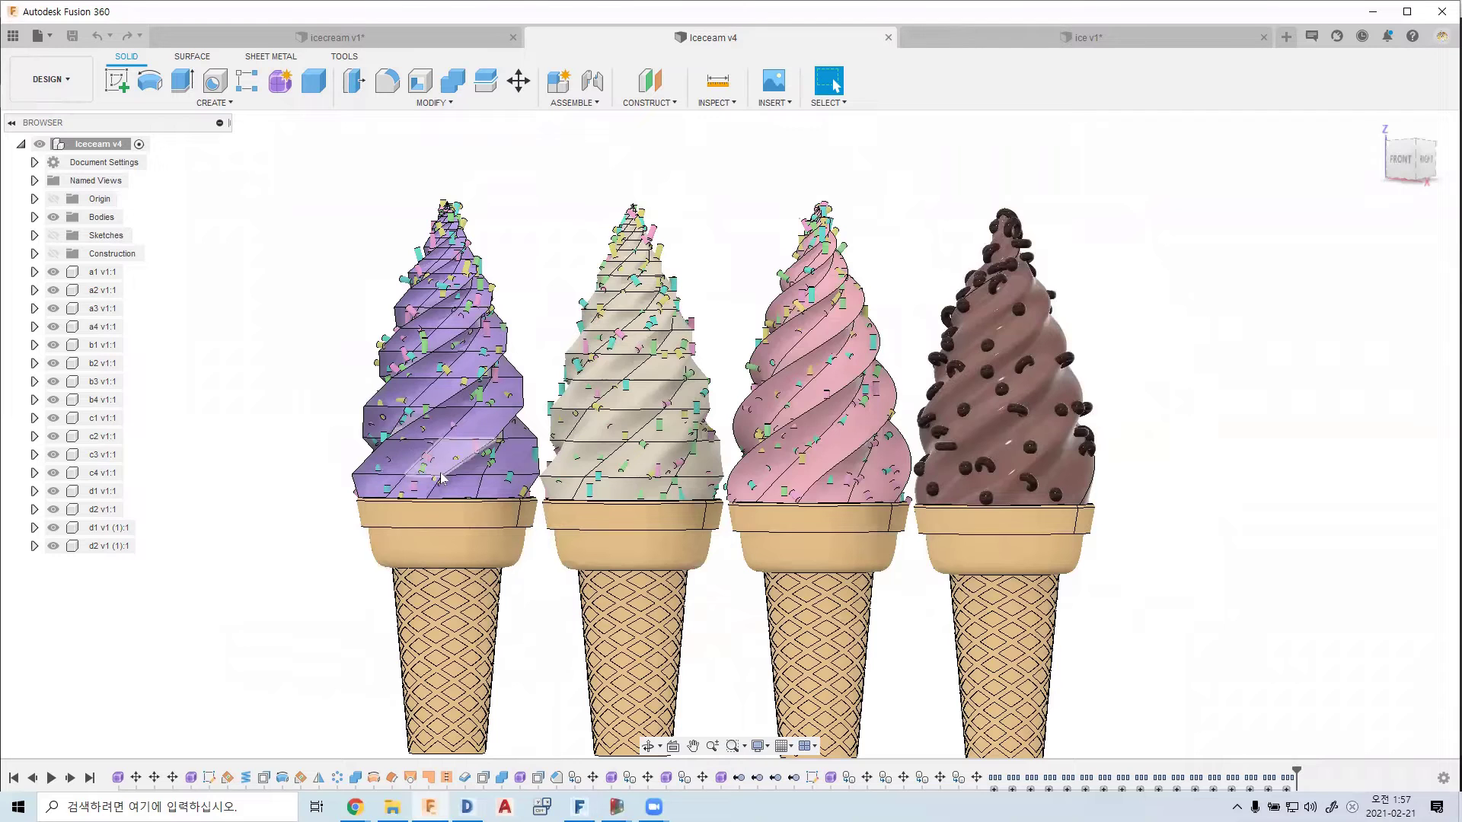
# - Inspect how the cylindrical sprinkles sit on the purple ice cream's faceted surface, then bring all four models into view
pyautogui.scroll(-3, 450, 334)
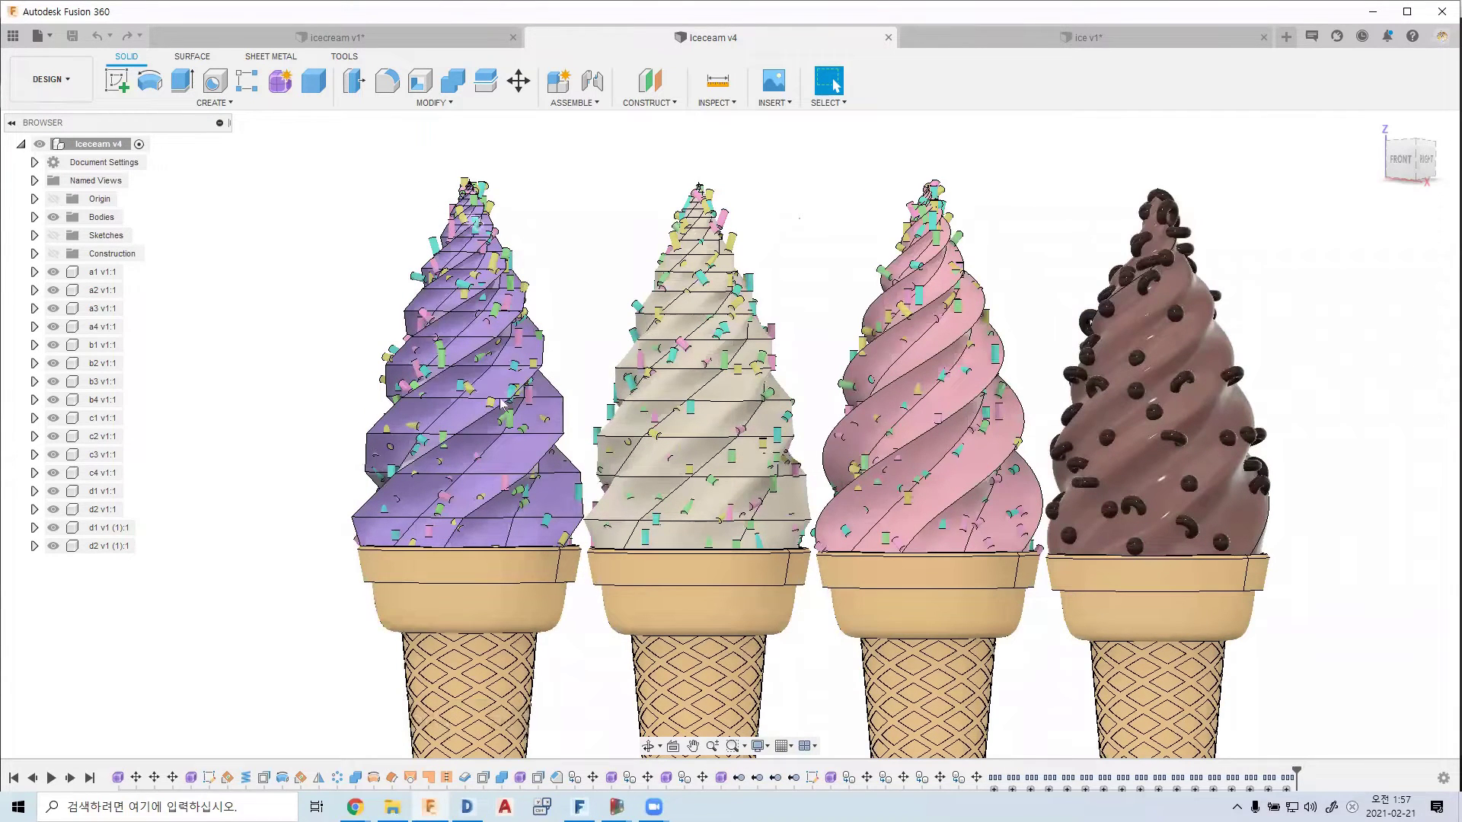
pyautogui.scroll(-2, 455, 335)
pyautogui.scroll(2, 489, 359)
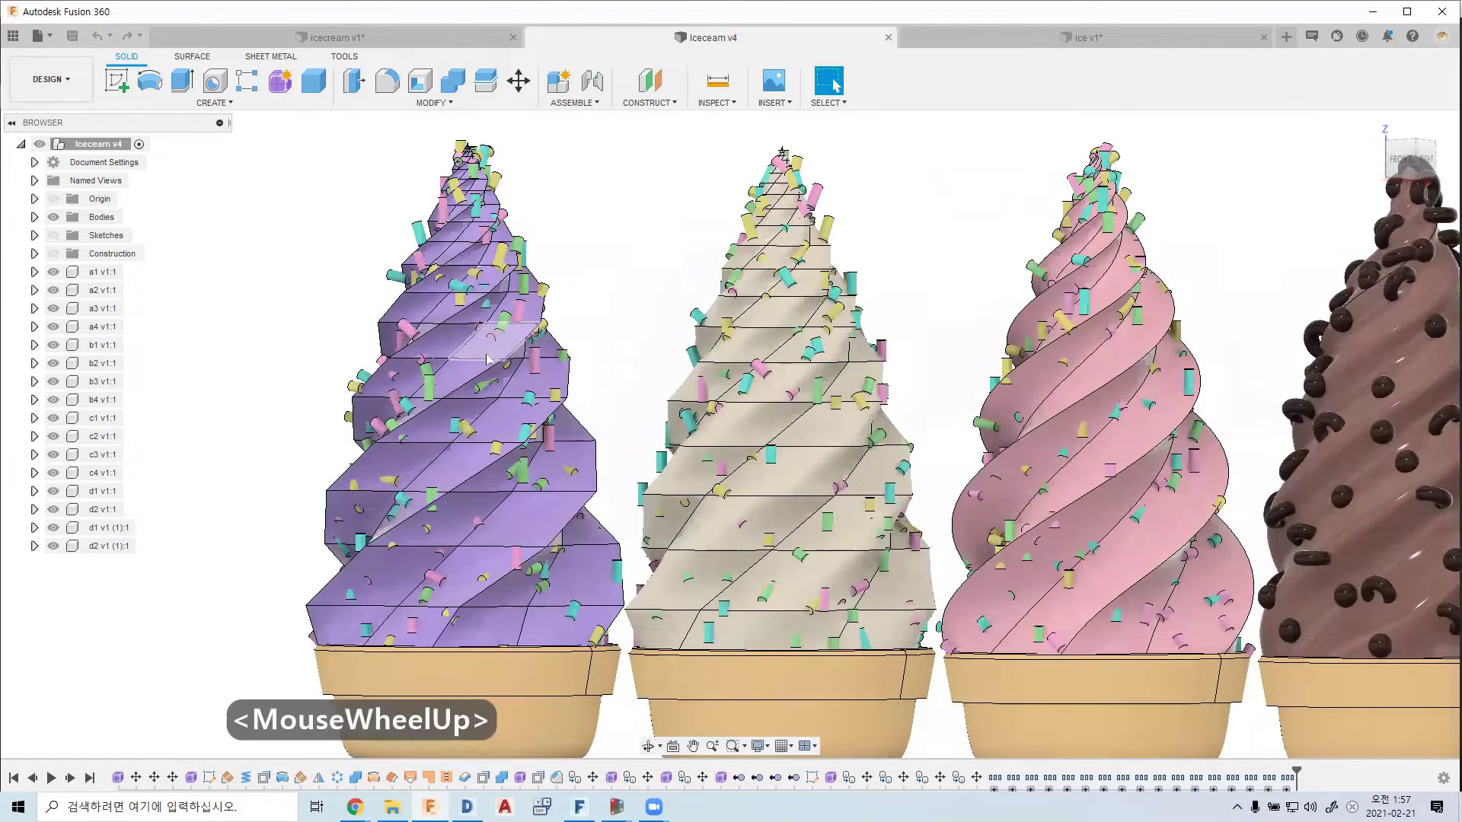
pyautogui.scroll(1, 495, 358)
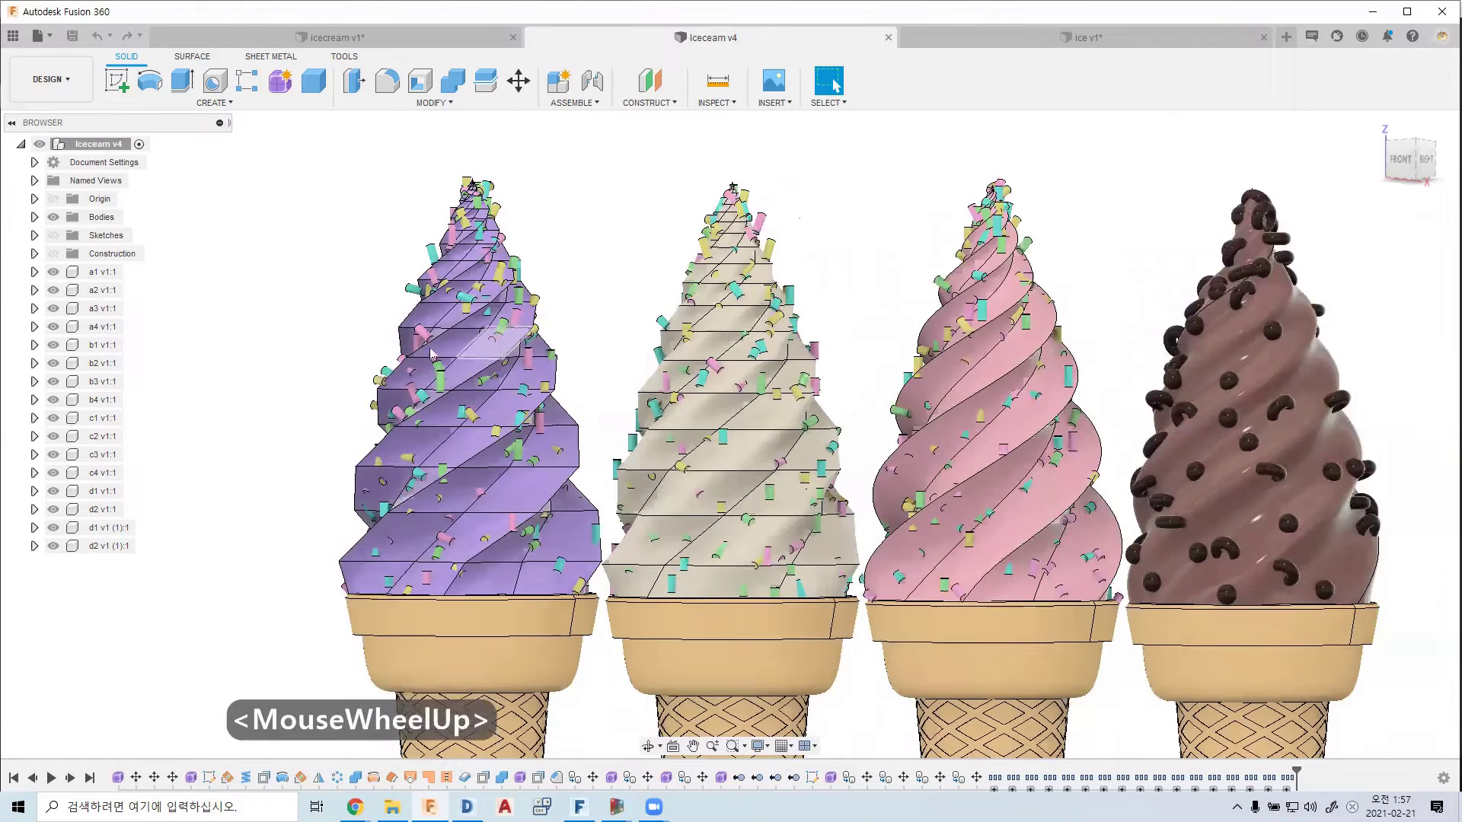
pyautogui.scroll(-3, 457, 377)
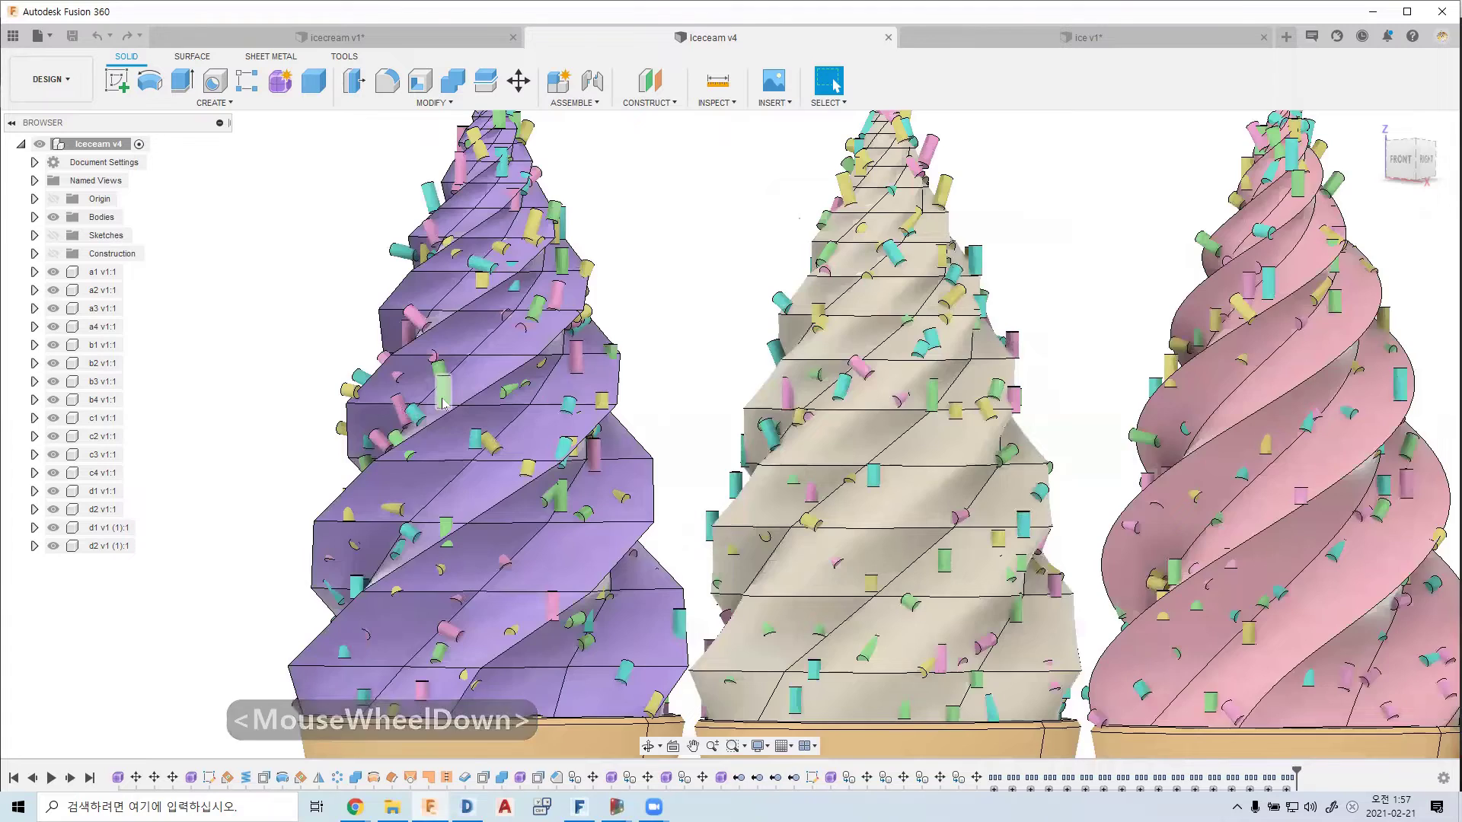
pyautogui.scroll(-2, 445, 387)
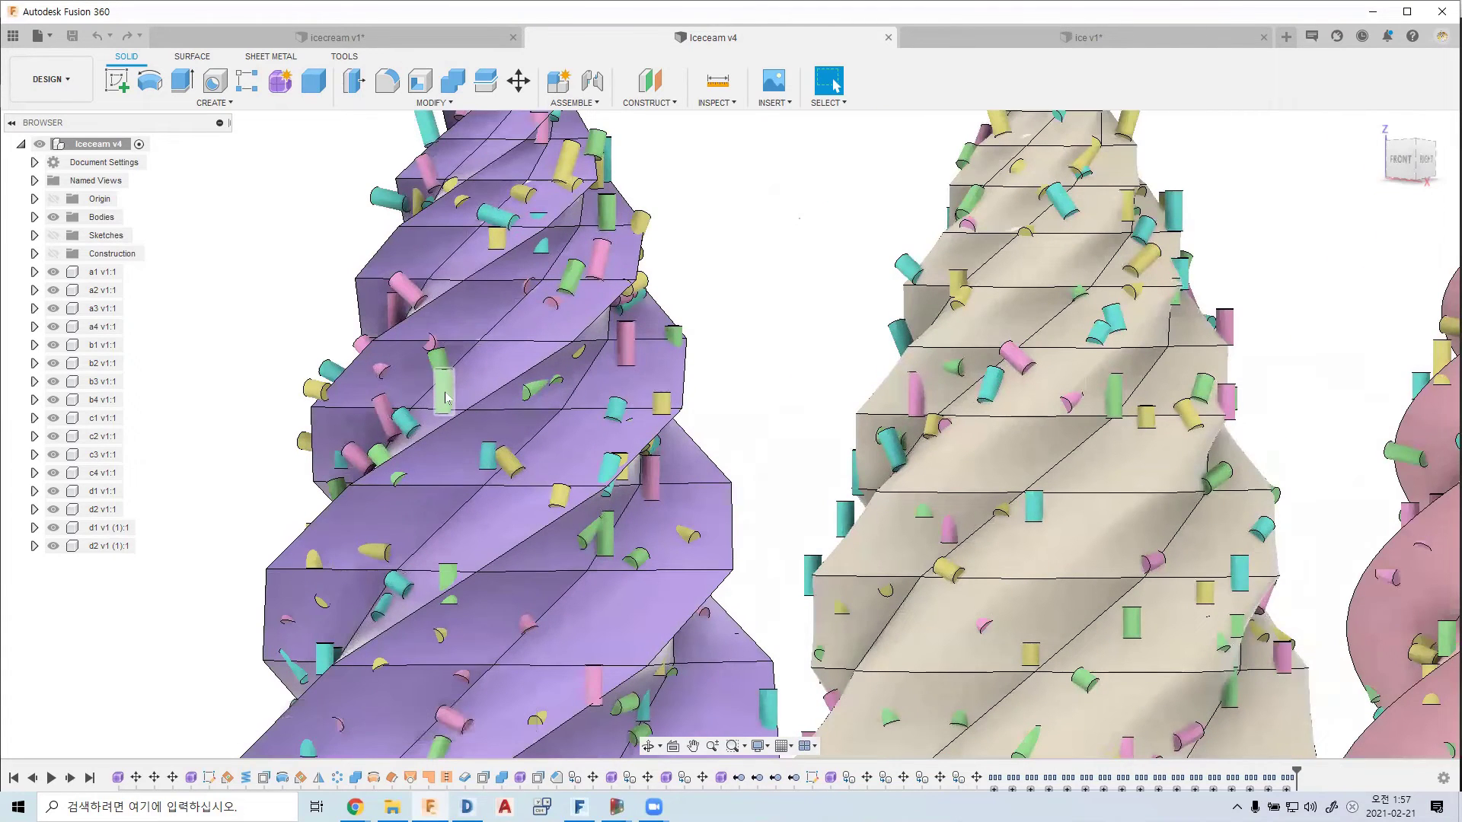
pyautogui.scroll(3, 457, 385)
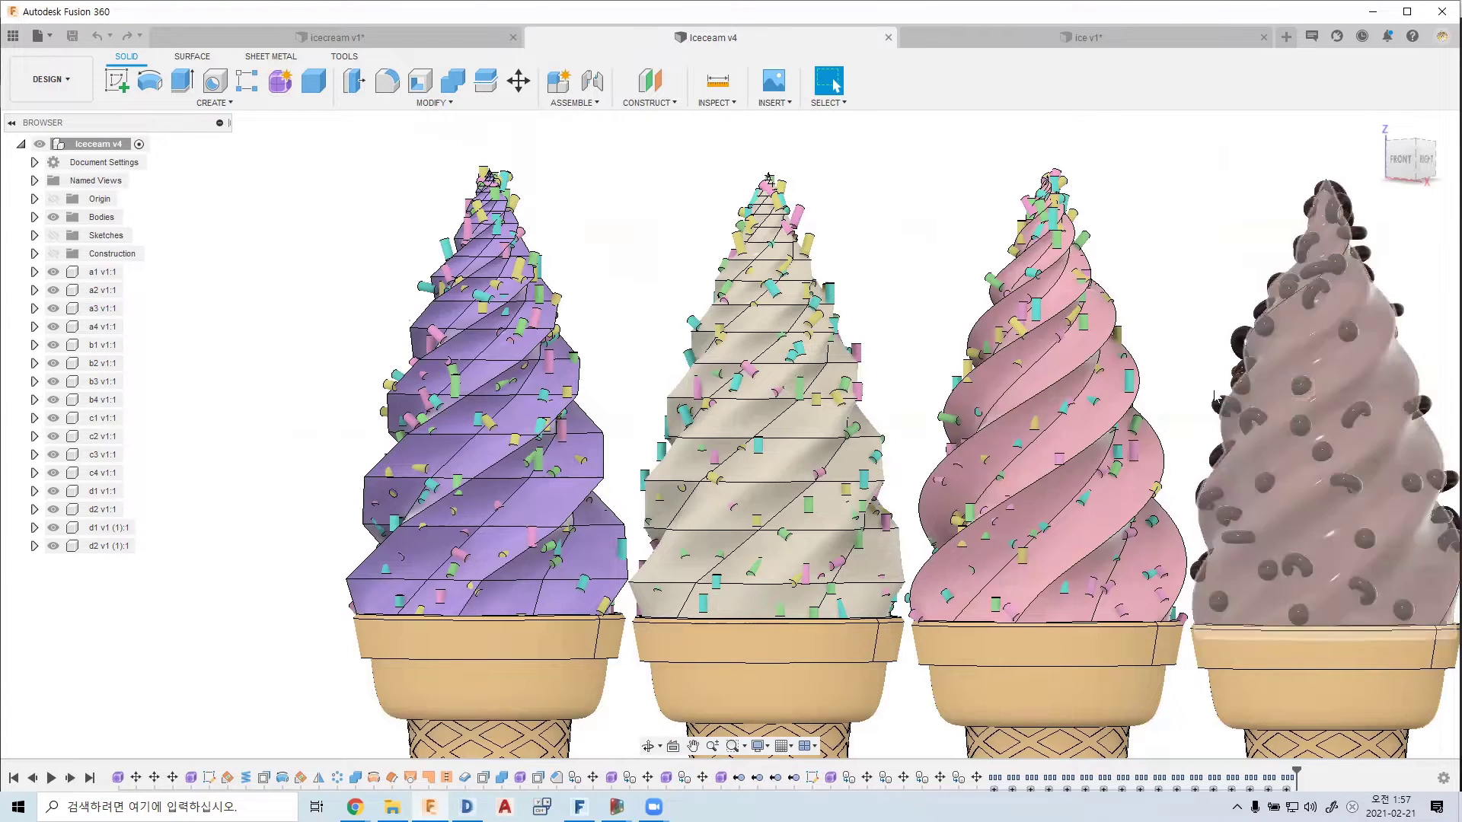
pyautogui.moveTo(980, 480); pyautogui.dragTo(854, 477, button='middle')
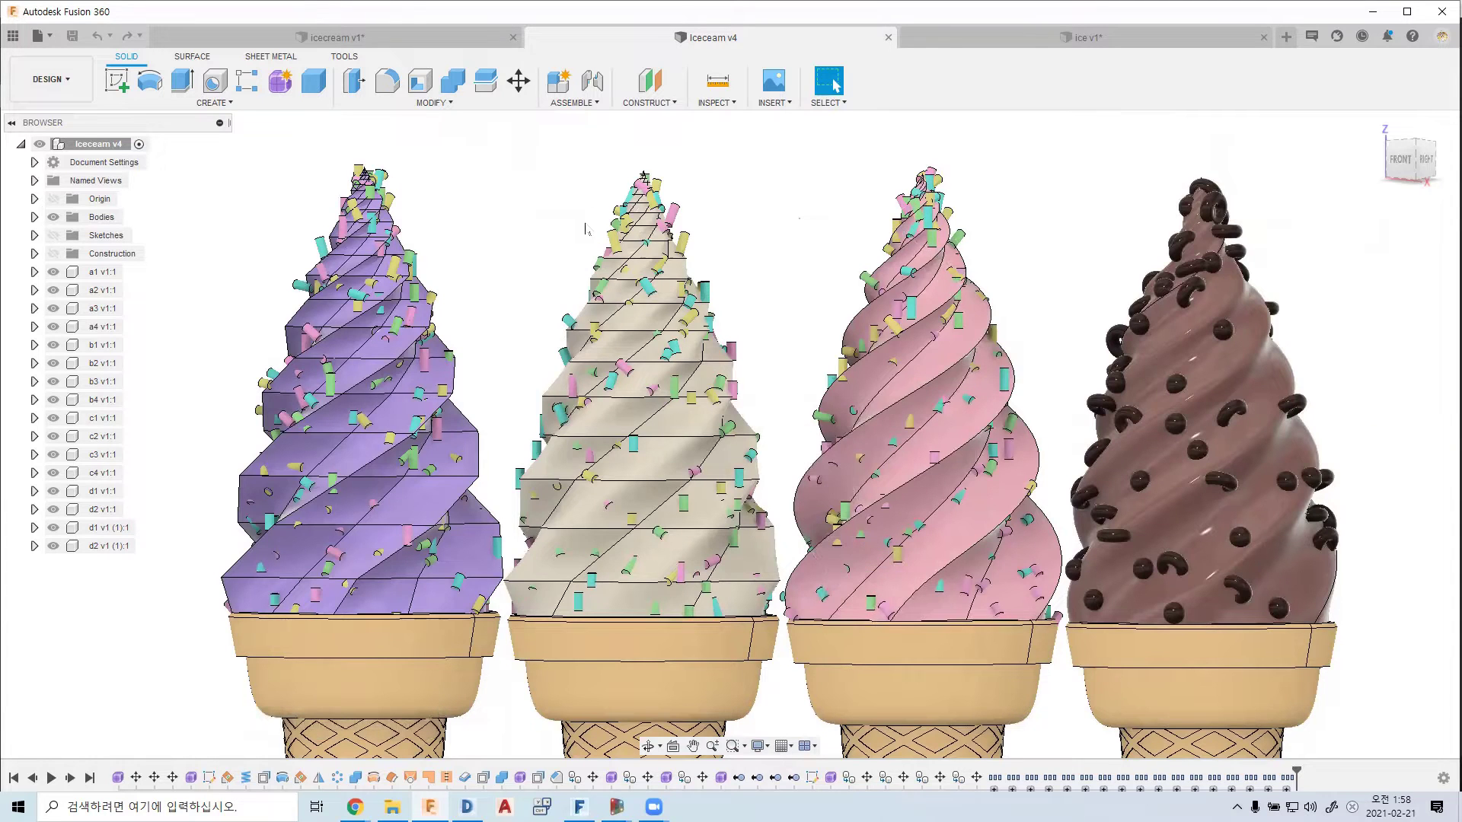
# - Switch to the Dynamo window containing the graph that imports b2.sat
pyautogui.click(617, 807)
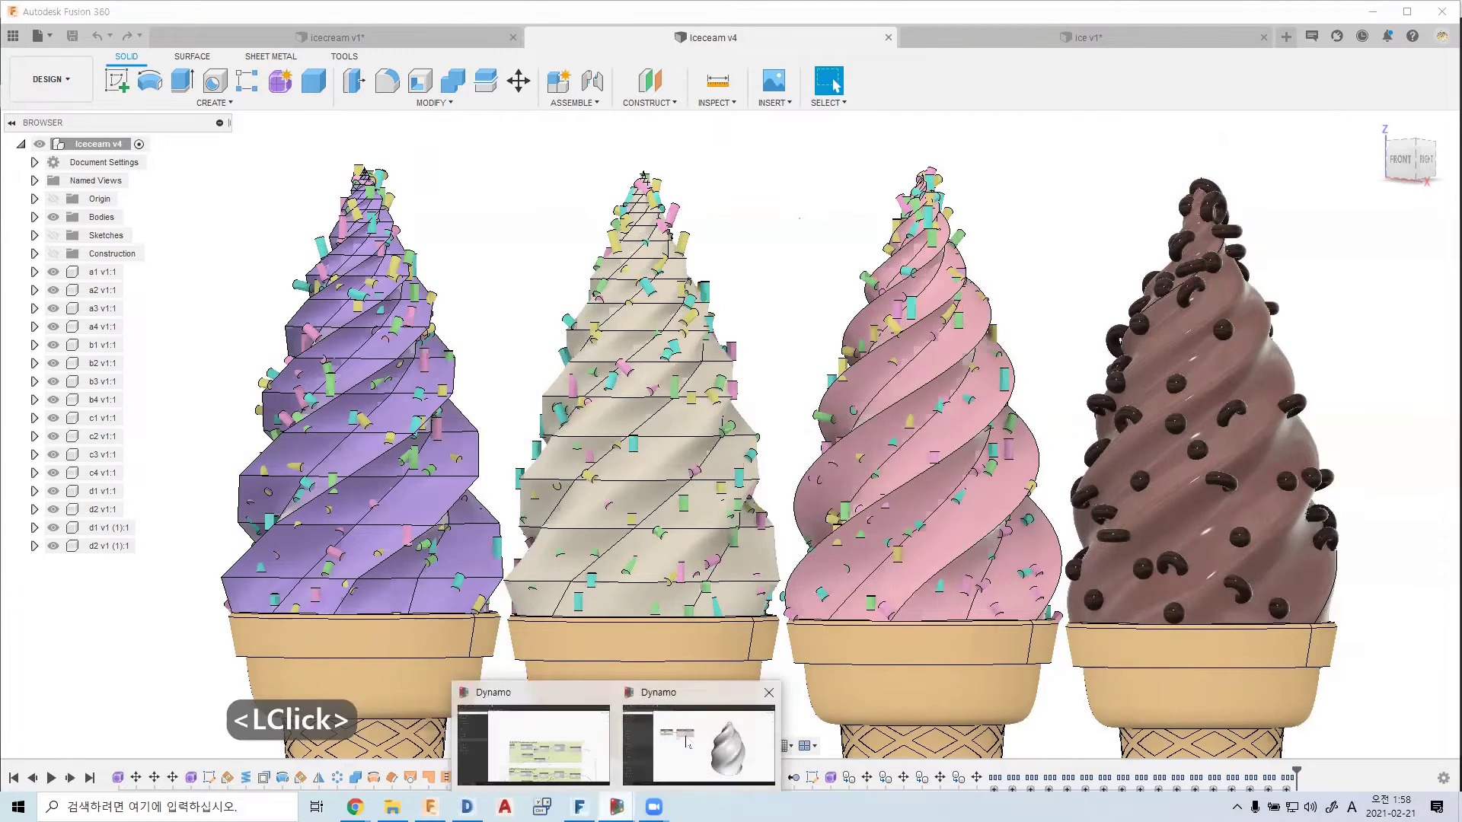
pyautogui.click(688, 740)
pyautogui.middleClick(756, 266)
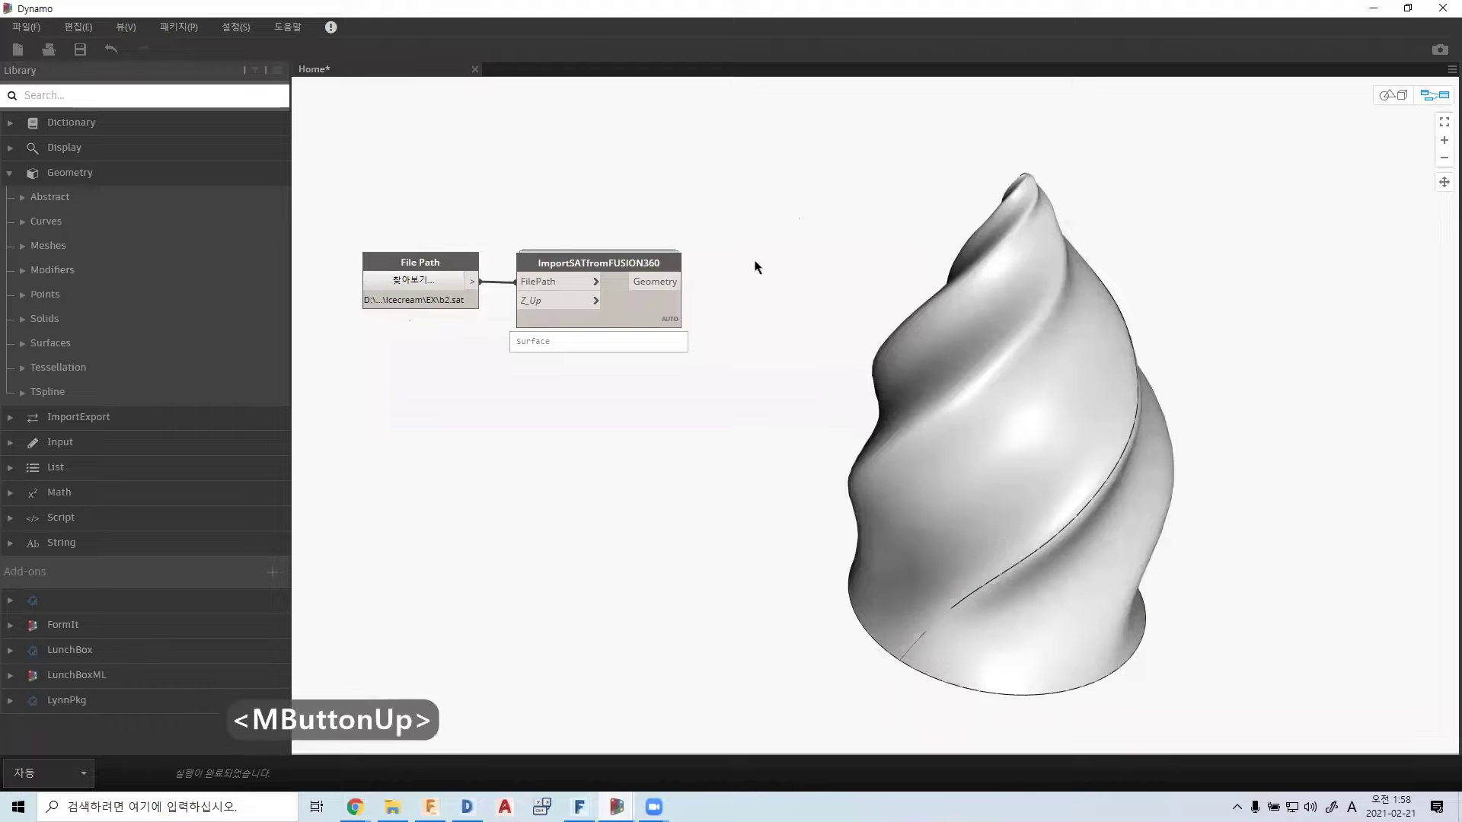
pyautogui.click(787, 285)
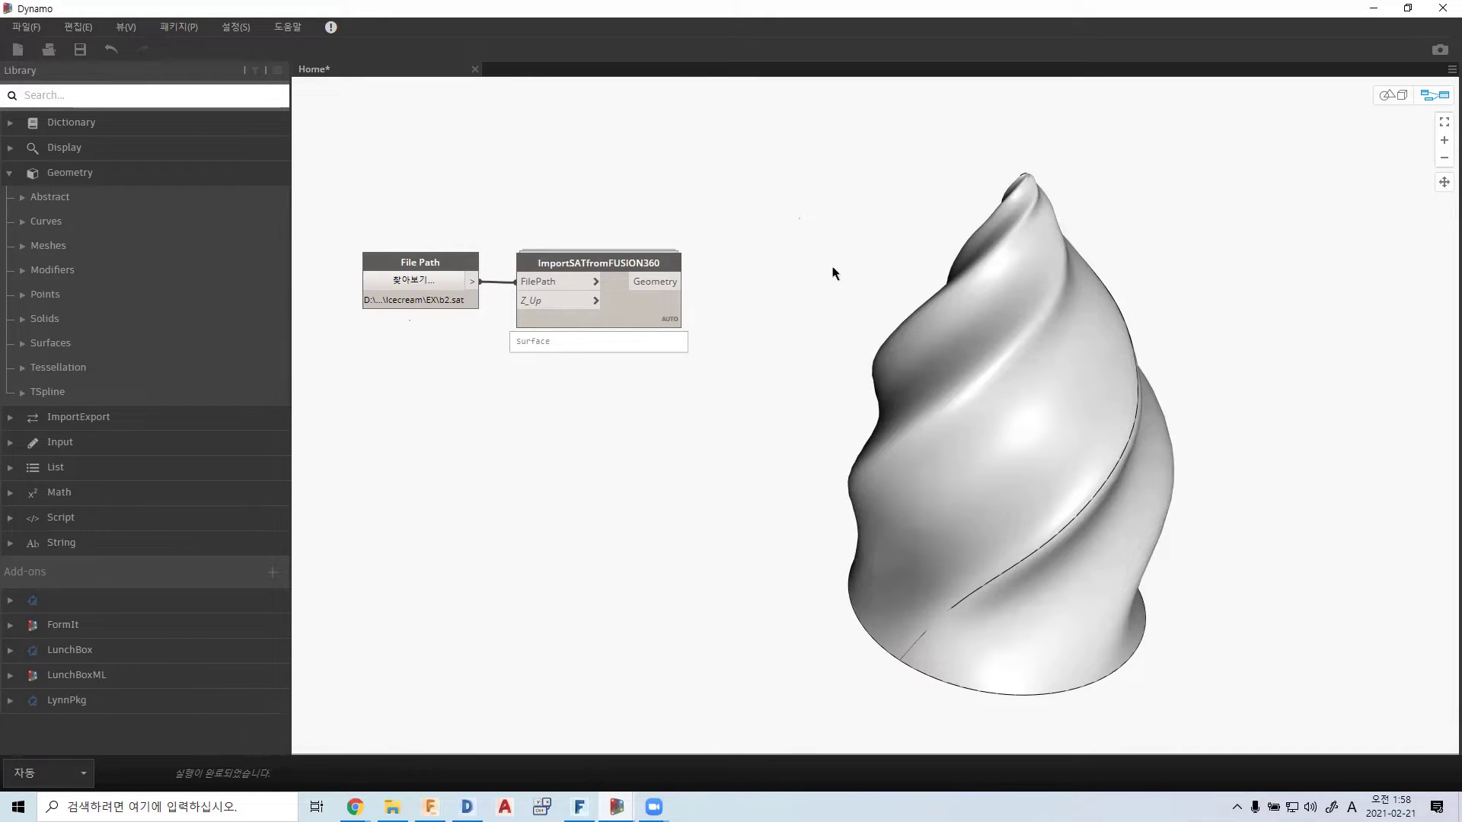
# - Search the nodes for RANDOM and place a Math.RandomList node beside the ImportSATfromFUSION360 node
pyautogui.rightClick(801, 271)
pyautogui.click(784, 286)
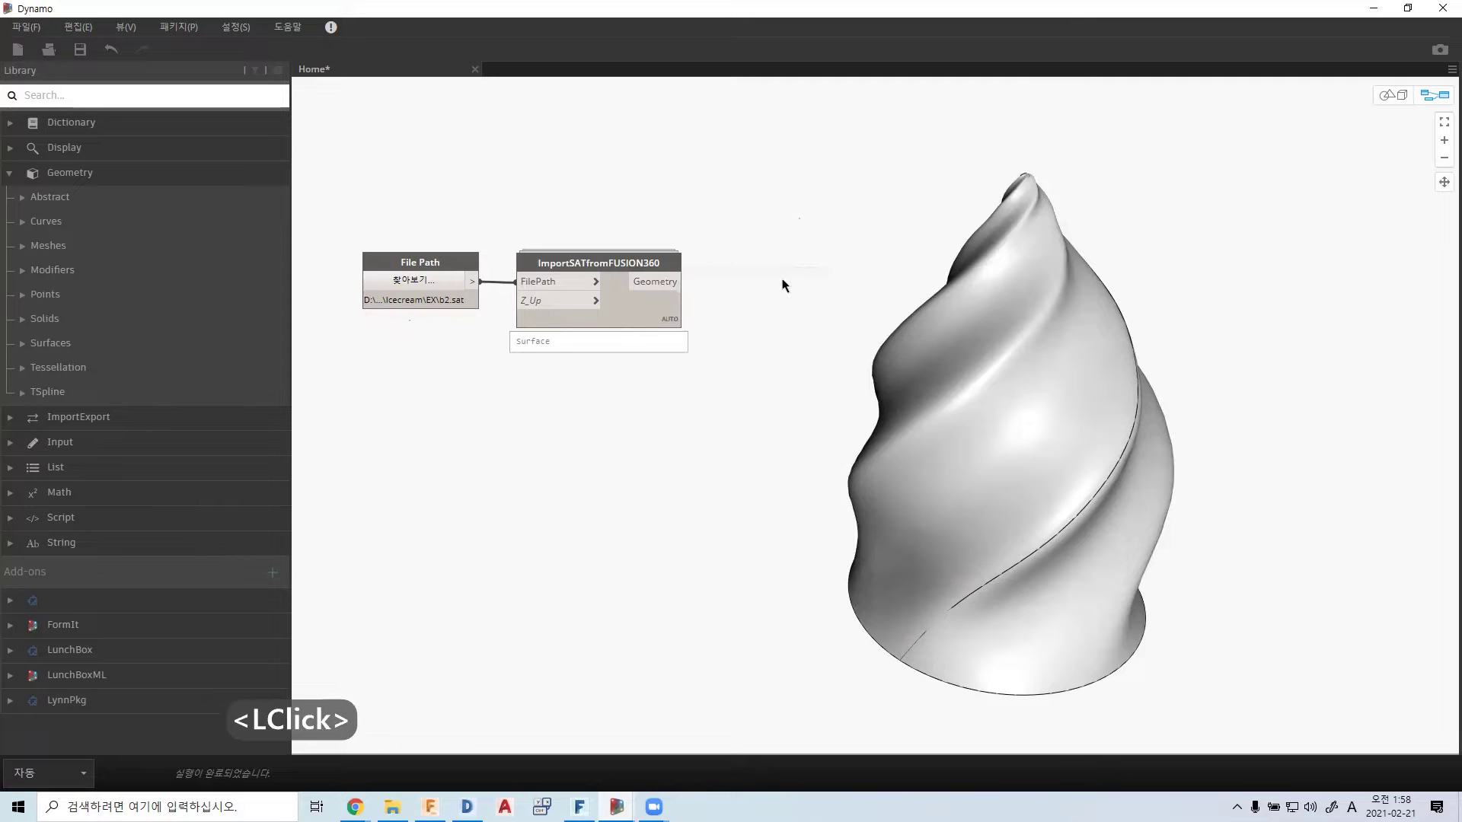
pyautogui.rightClick(827, 254)
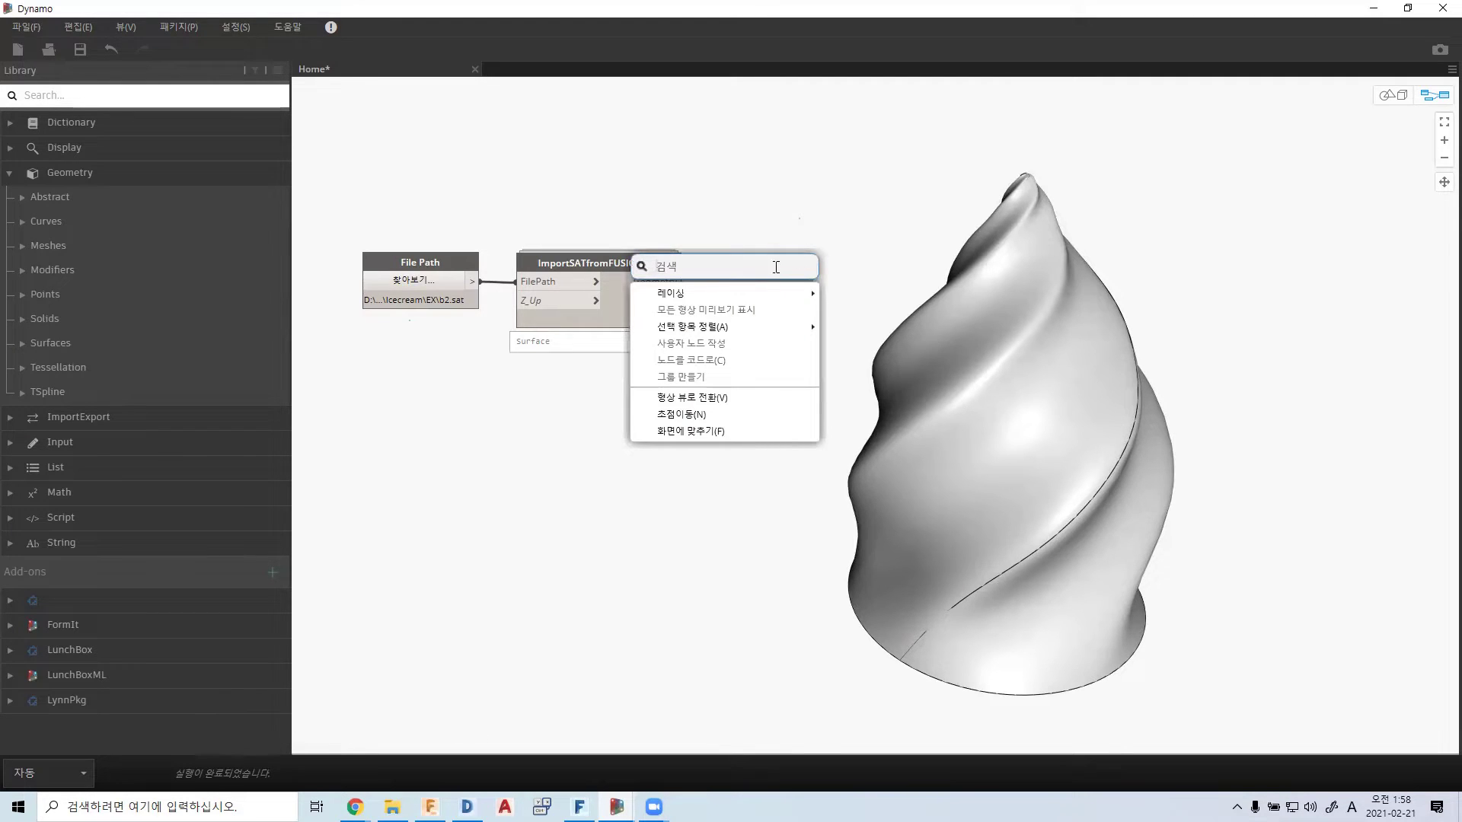
pyautogui.write('R')
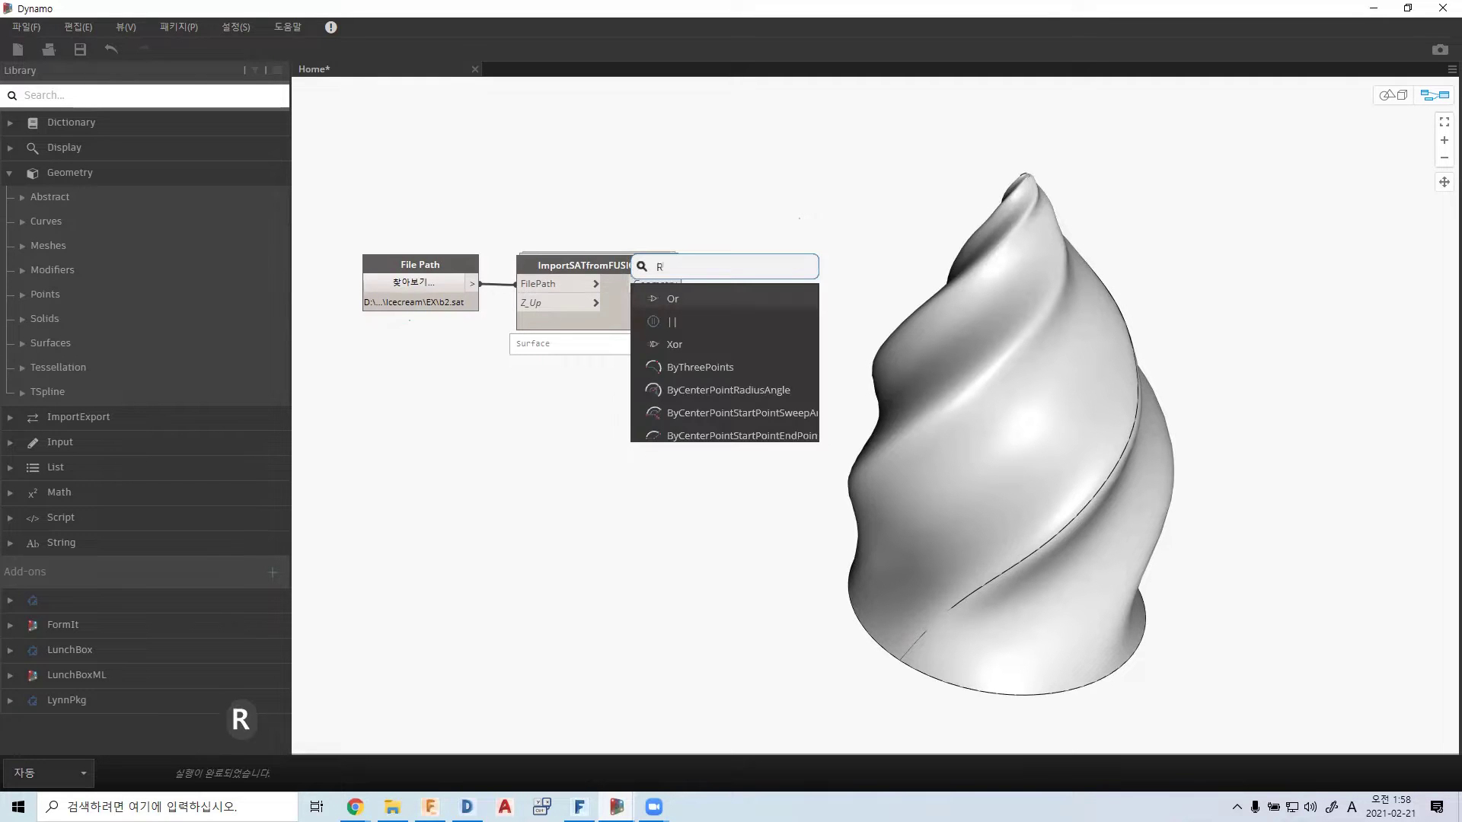
pyautogui.write('AN')
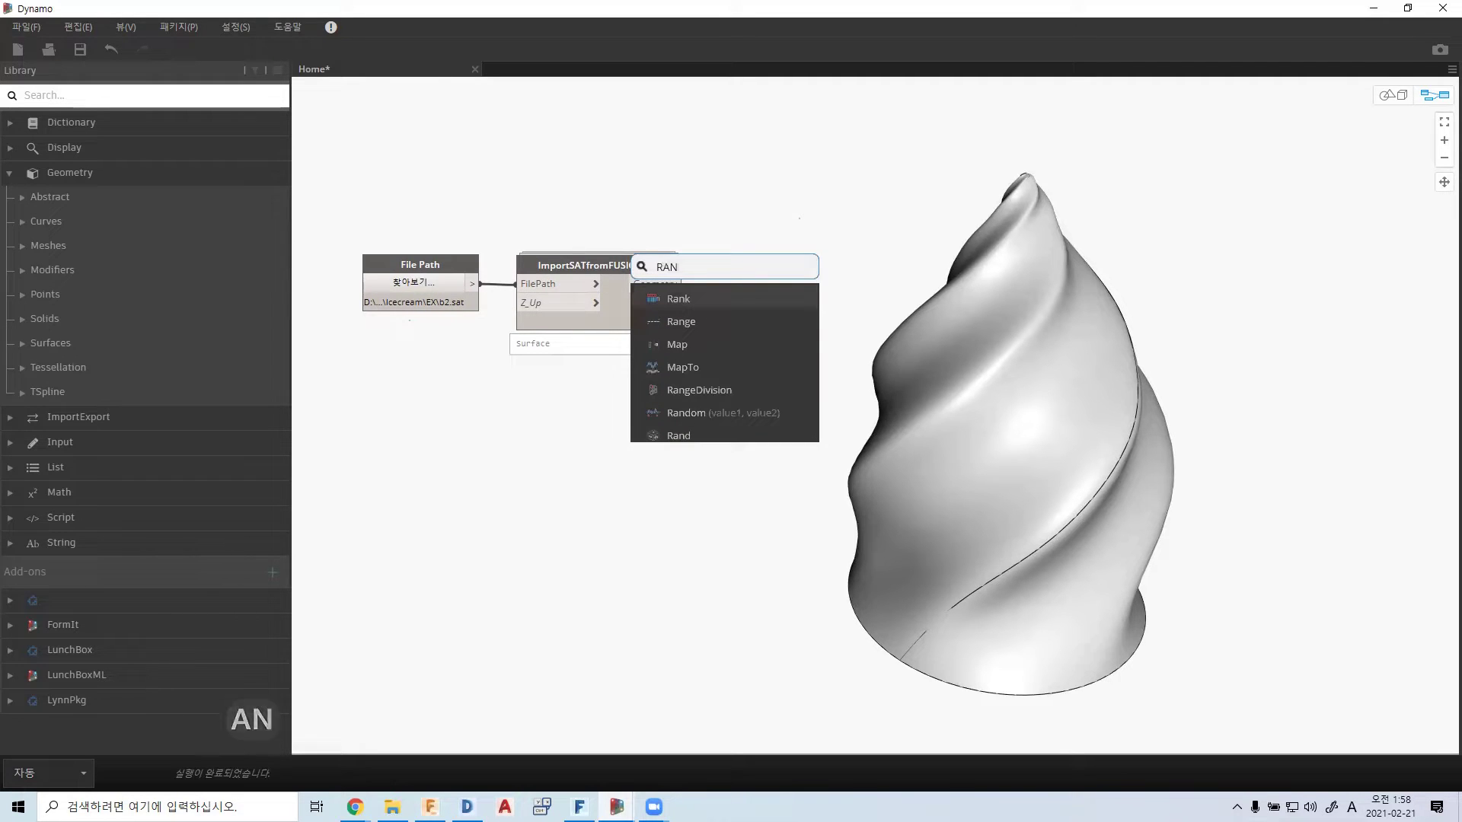
pyautogui.write('DOM')
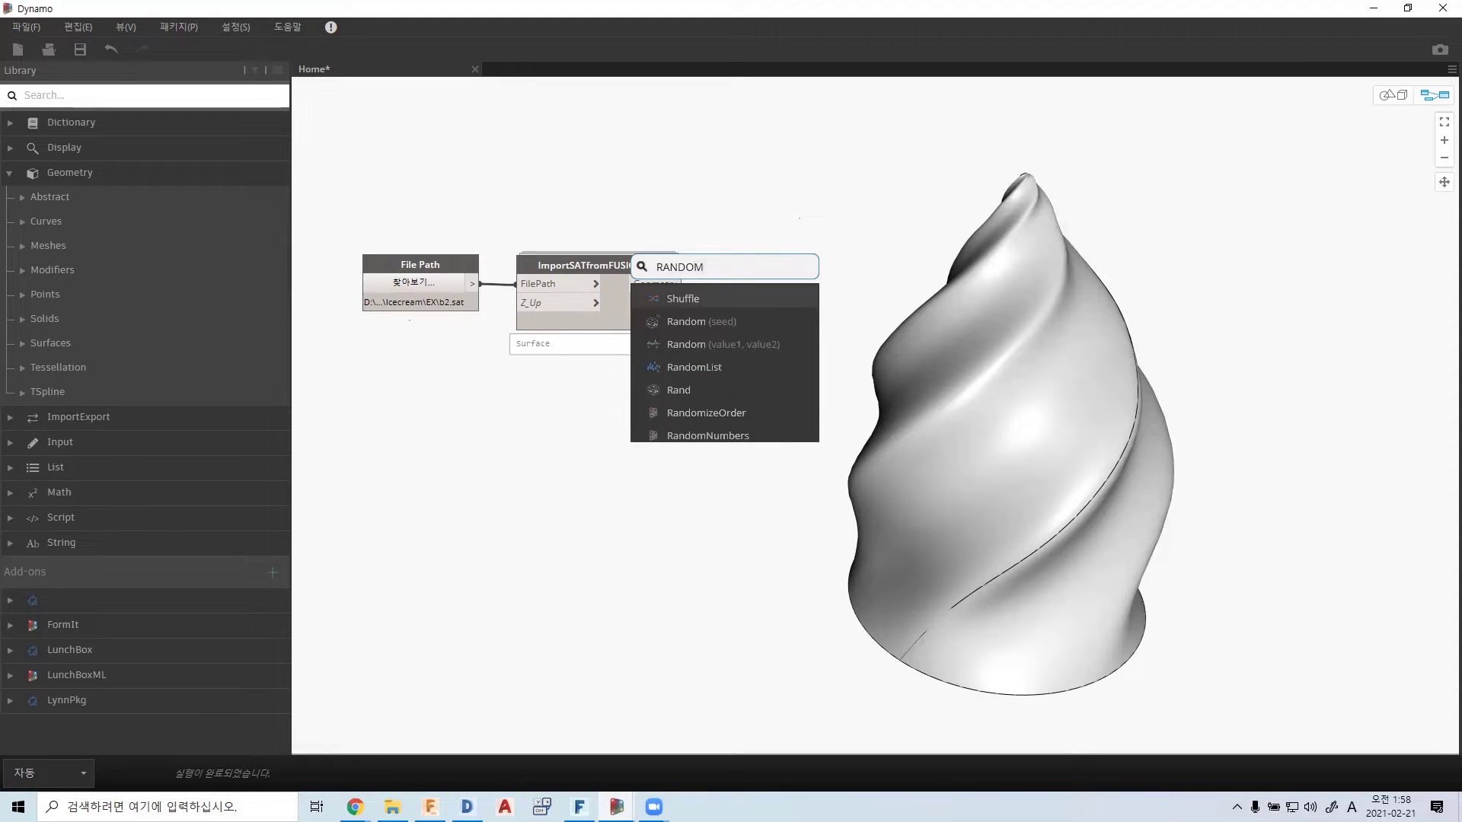
pyautogui.click(705, 367)
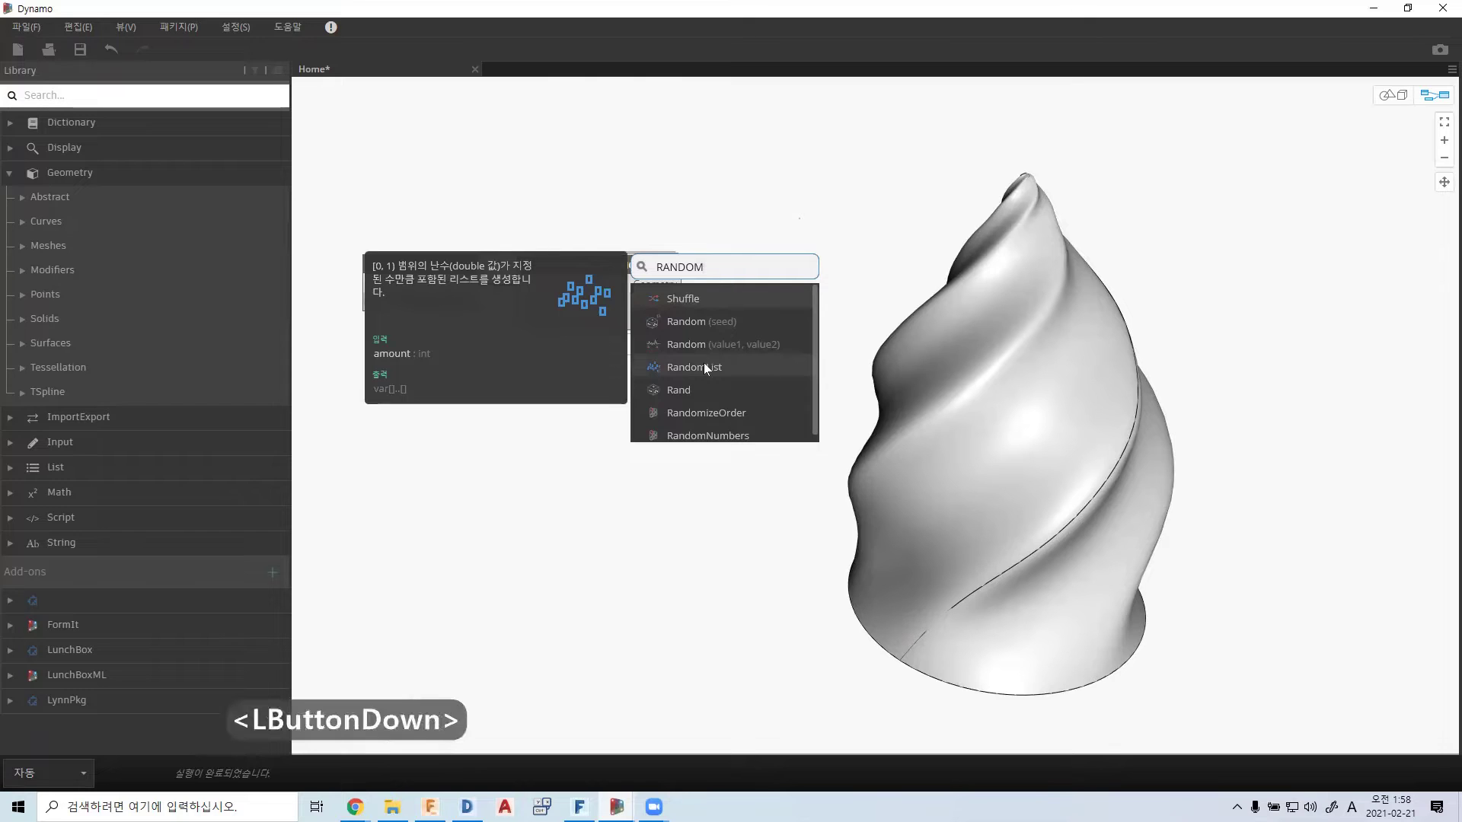
pyautogui.moveTo(810, 406); pyautogui.dragTo(860, 341)
# - Create a Code Block containing 100; and place it below the ImportSATfromFUSION360 node
pyautogui.moveTo(771, 333)
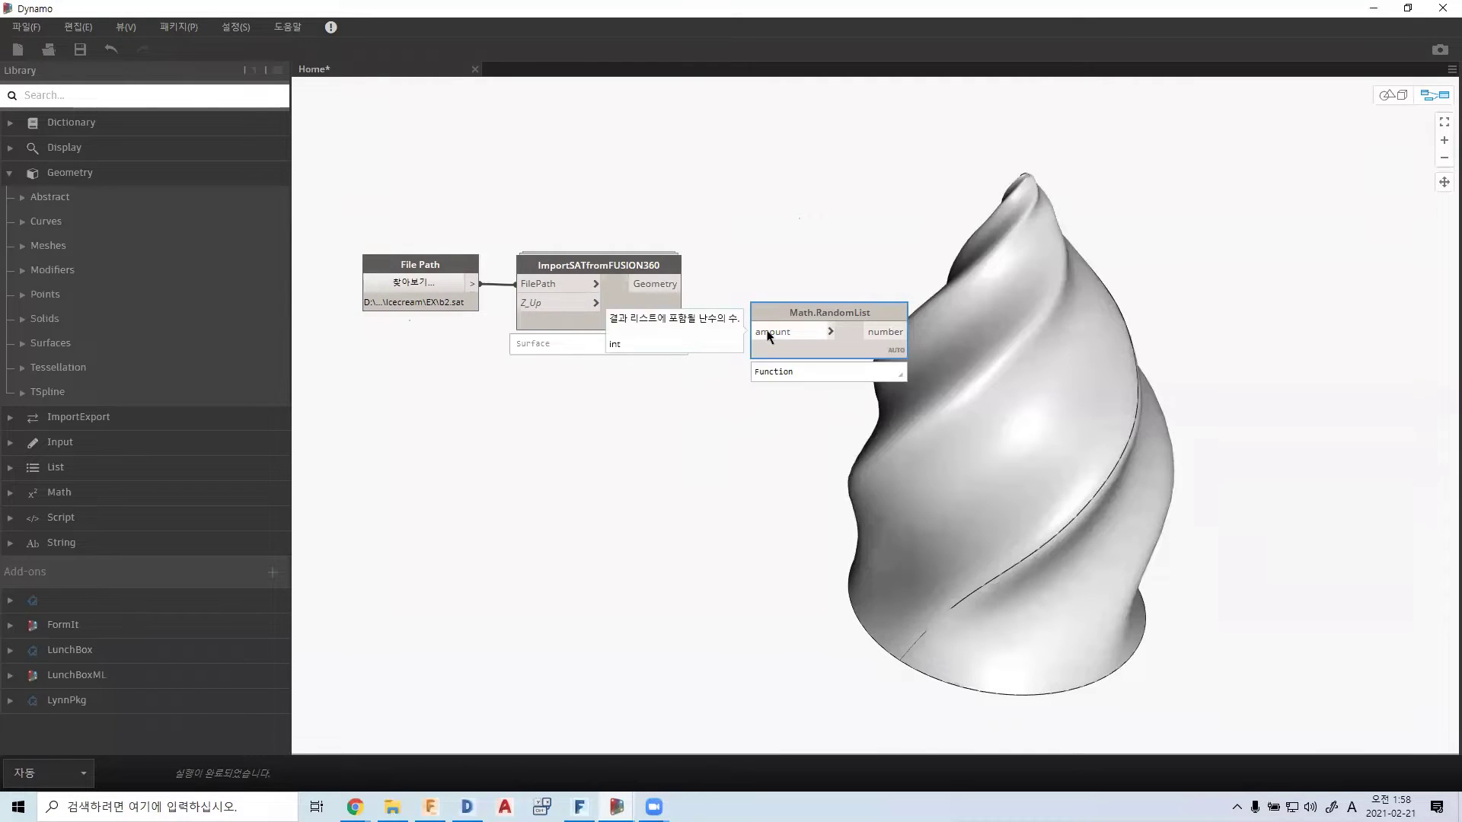
pyautogui.doubleClick(664, 412)
pyautogui.moveTo(665, 403); pyautogui.dragTo(605, 392)
pyautogui.write('200')
pyautogui.click(620, 409)
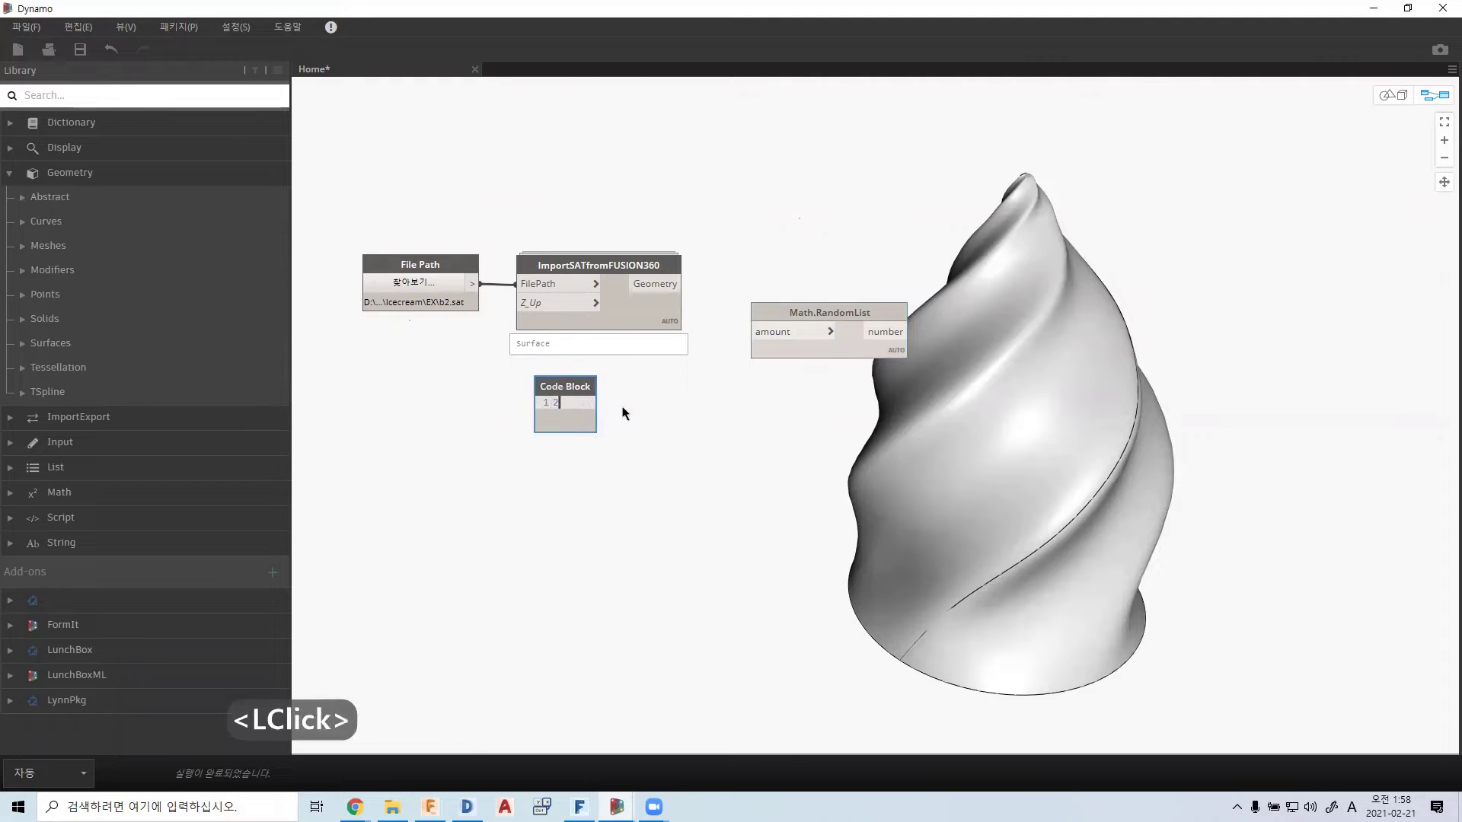
pyautogui.write('200')
pyautogui.moveTo(577, 402); pyautogui.dragTo(615, 420)
pyautogui.write('100;')
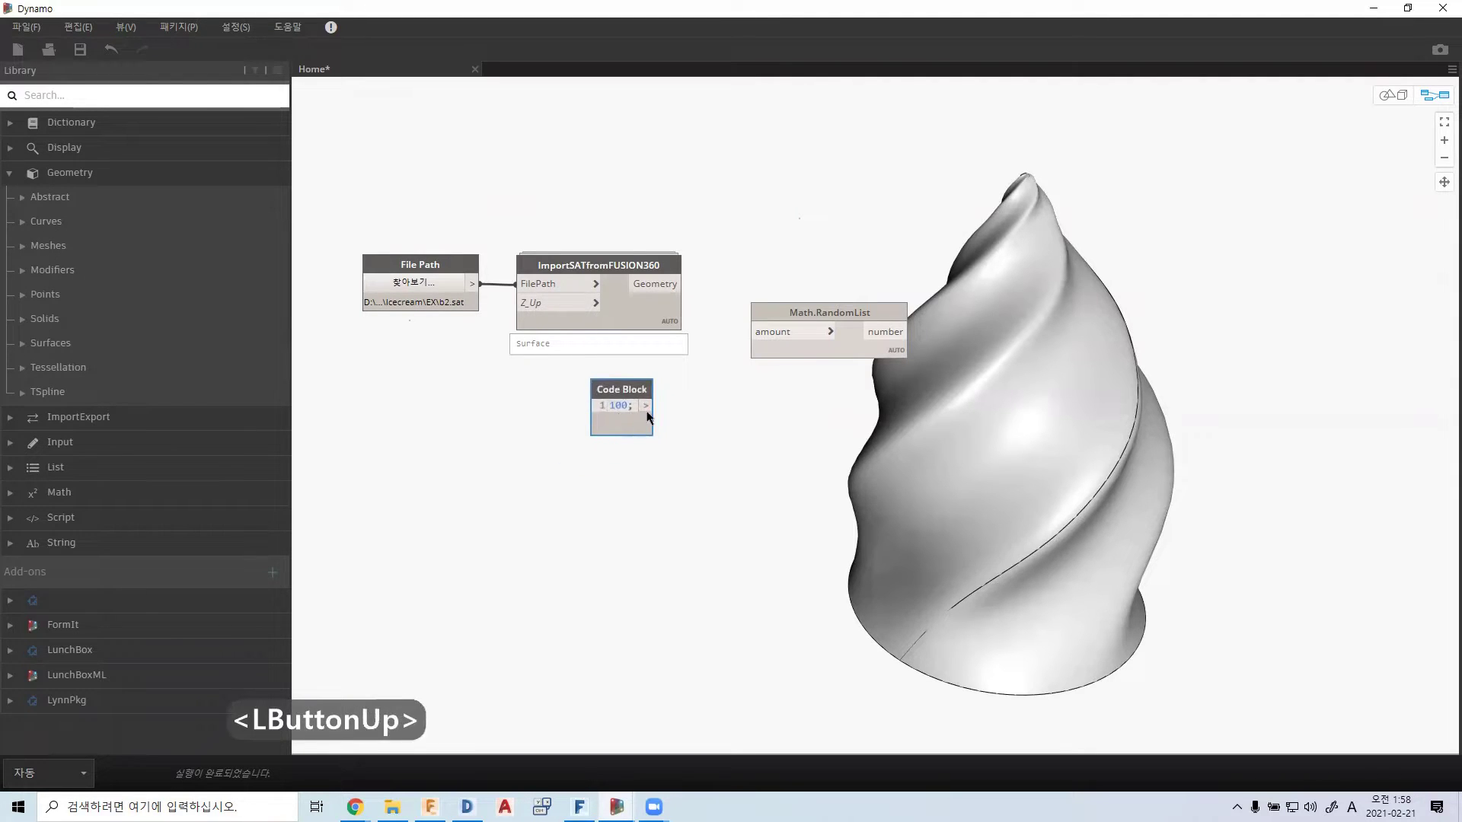
# - Connect the Code Block output to the amount input of Math.RandomList and place that node right beside the Code Block
pyautogui.click(646, 410)
pyautogui.click(721, 447)
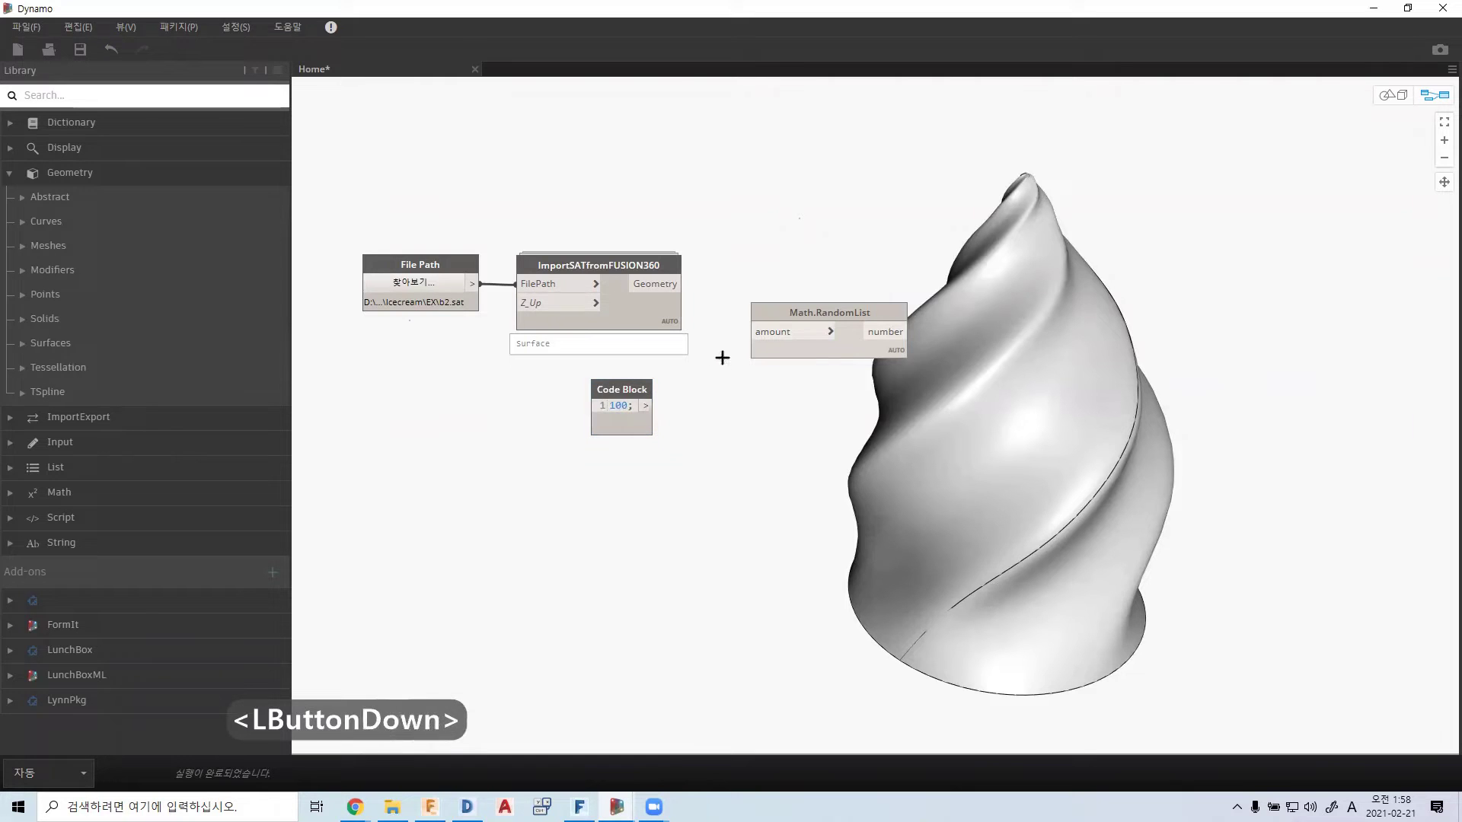
pyautogui.click(647, 409)
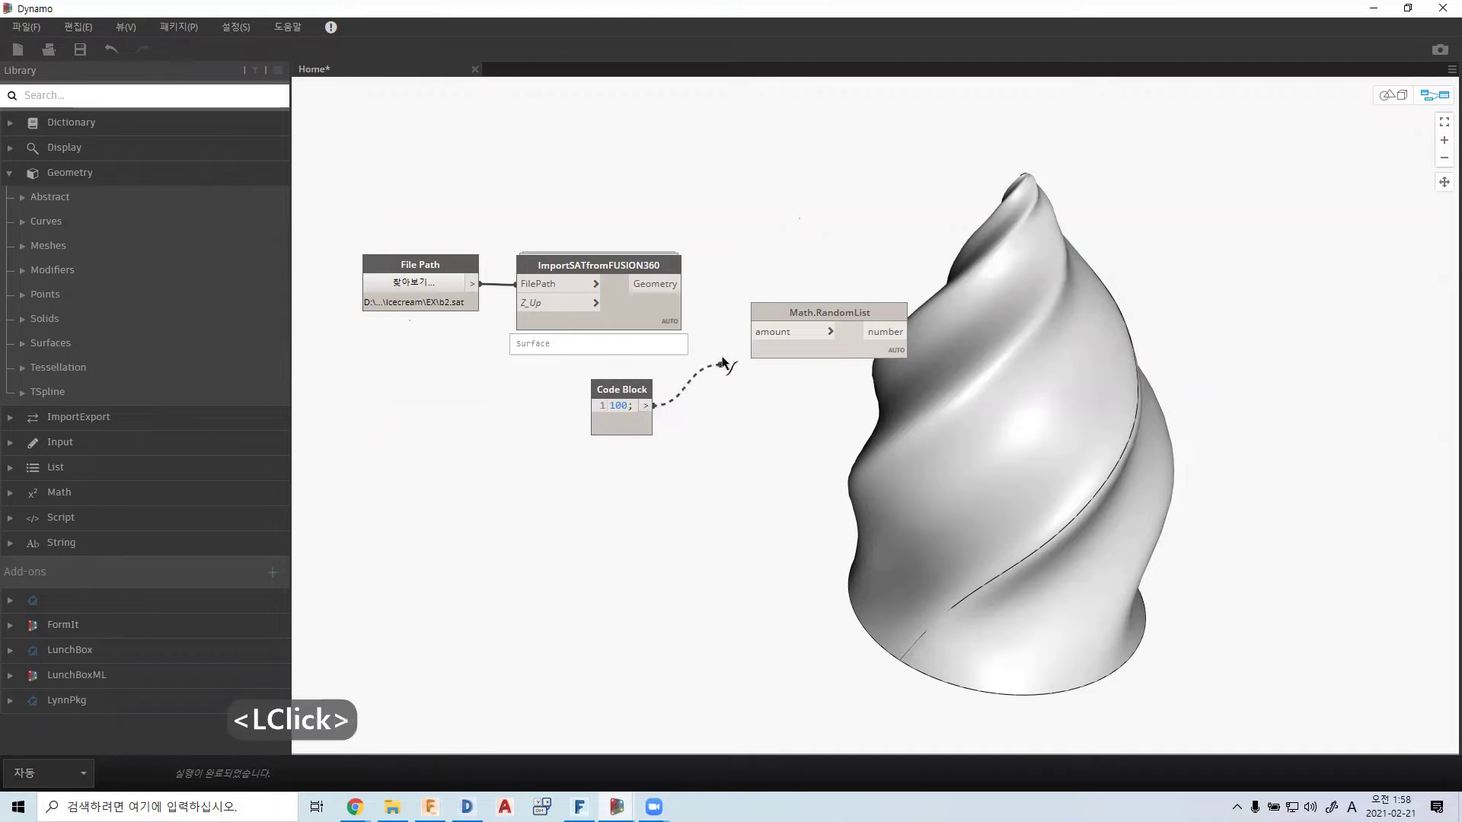
pyautogui.click(750, 332)
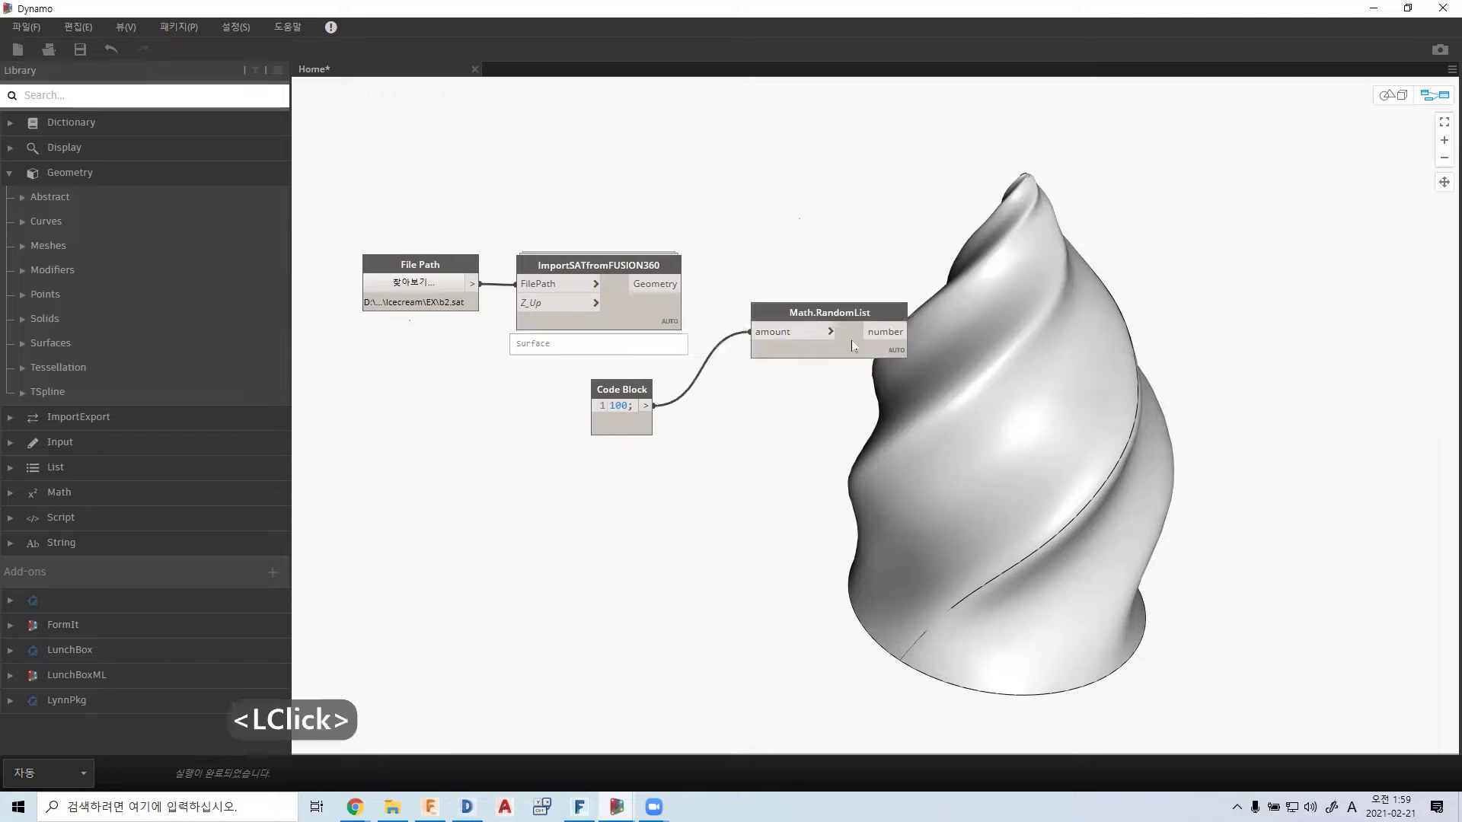
pyautogui.moveTo(853, 347); pyautogui.dragTo(777, 421)
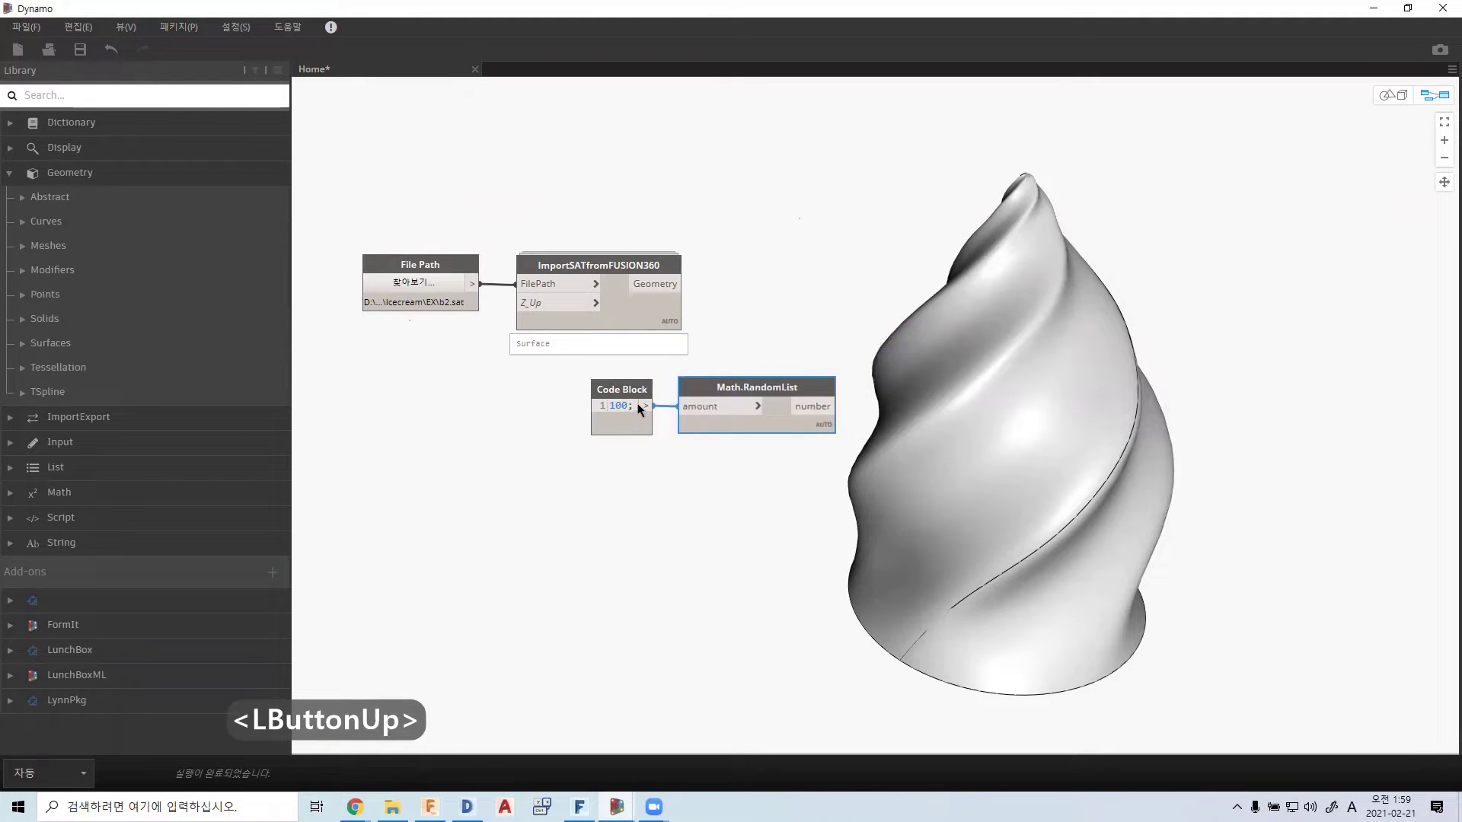
# - Change the Code Block feeding Math.RandomList to 50;
pyautogui.moveTo(638, 407); pyautogui.dragTo(602, 408)
pyautogui.write('50')
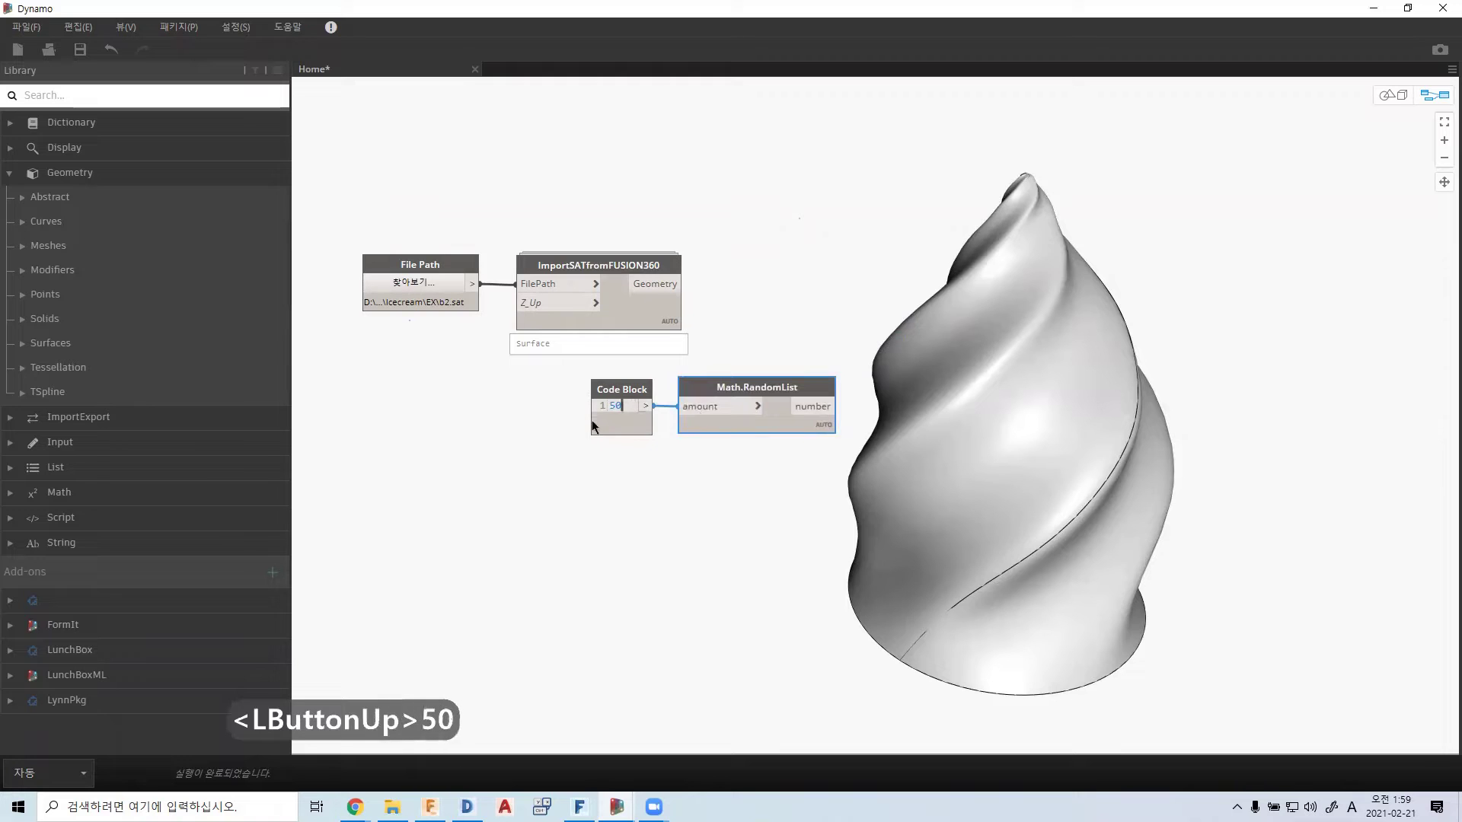
pyautogui.click(663, 453)
pyautogui.moveTo(812, 433)
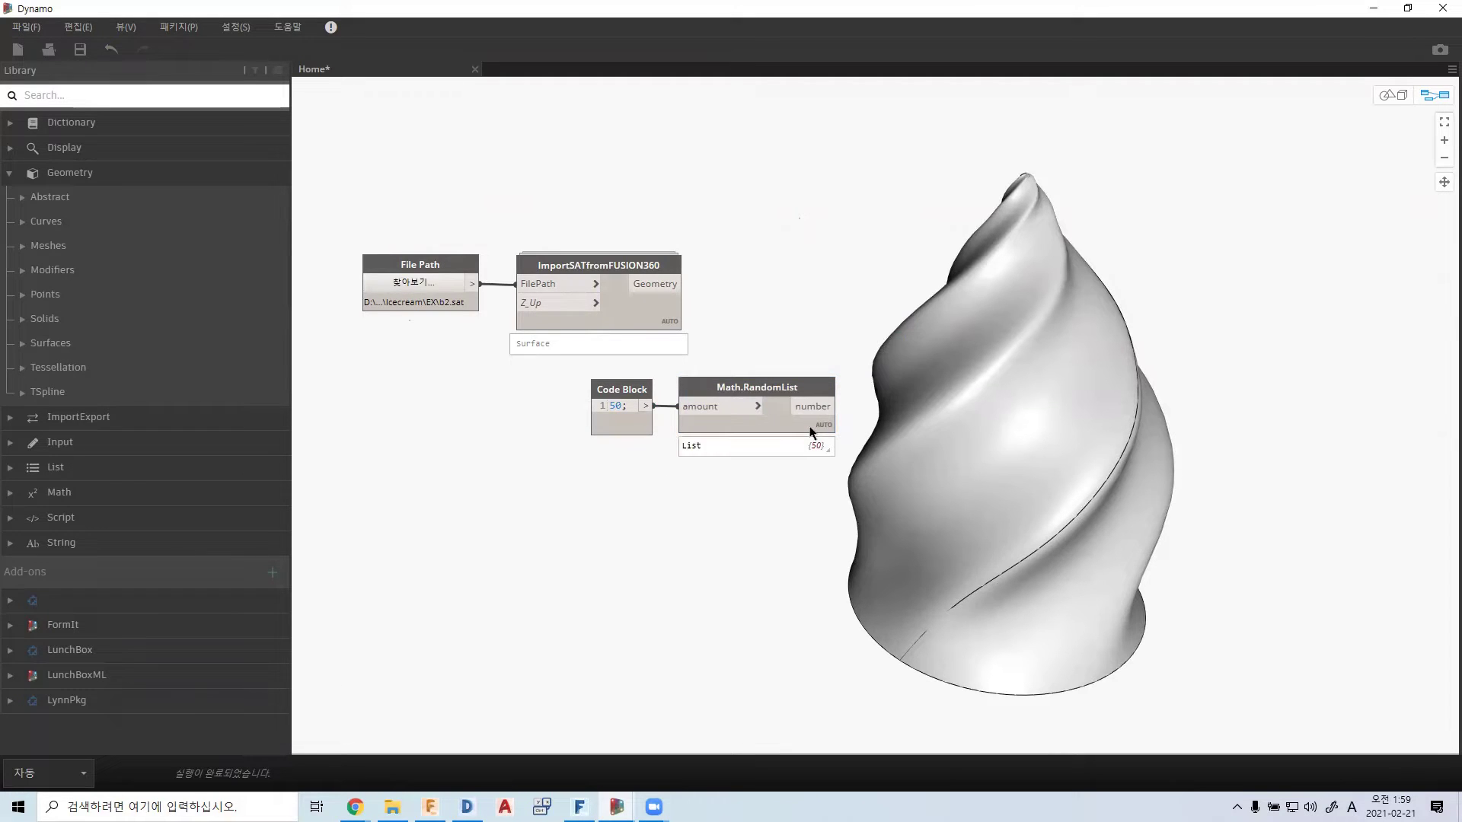
# - Keep the Math.RandomList output preview open and read through the generated random values
pyautogui.click(816, 448)
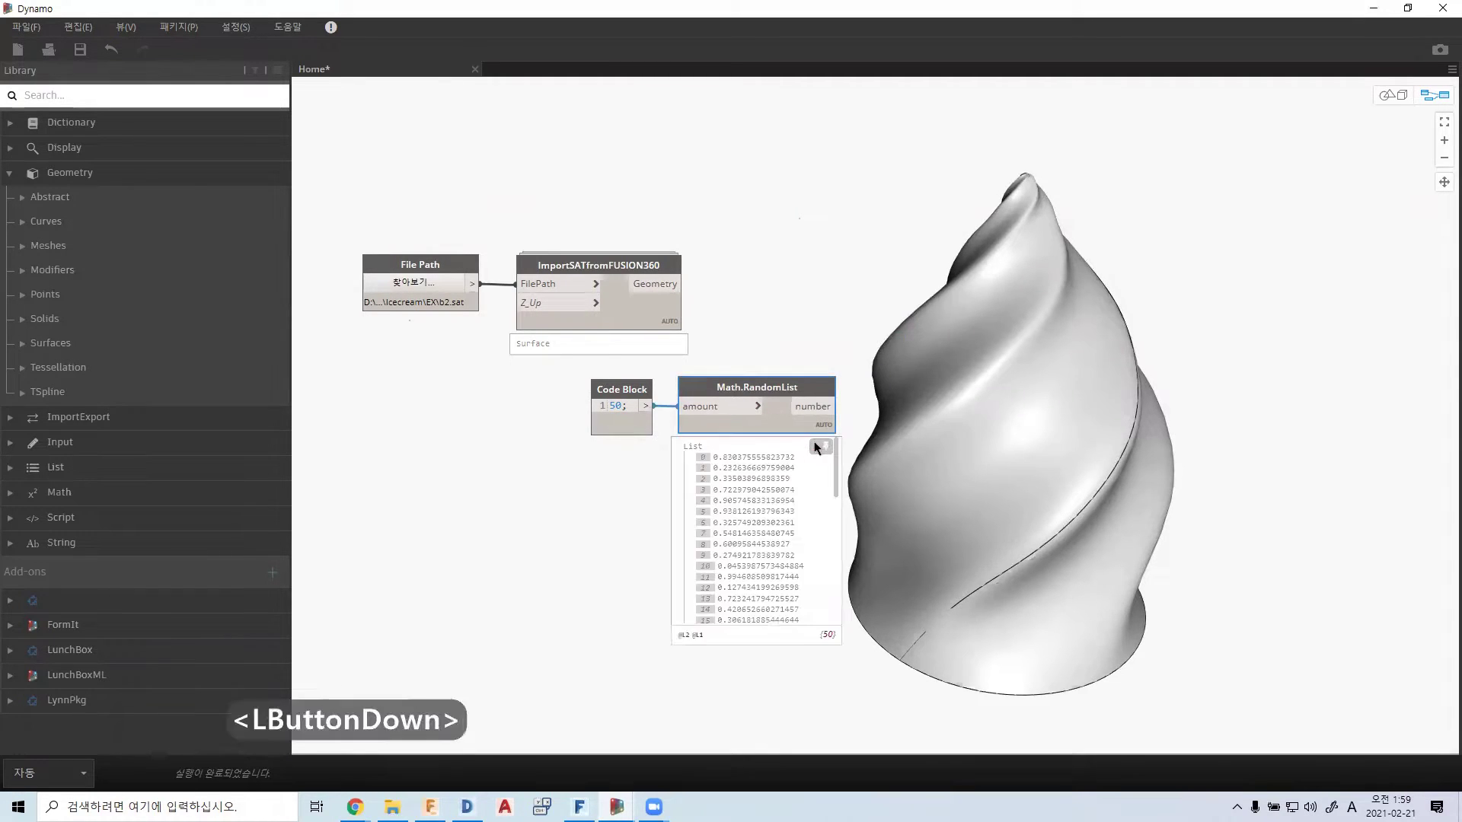
pyautogui.moveTo(757, 442); pyautogui.dragTo(749, 327, button='middle')
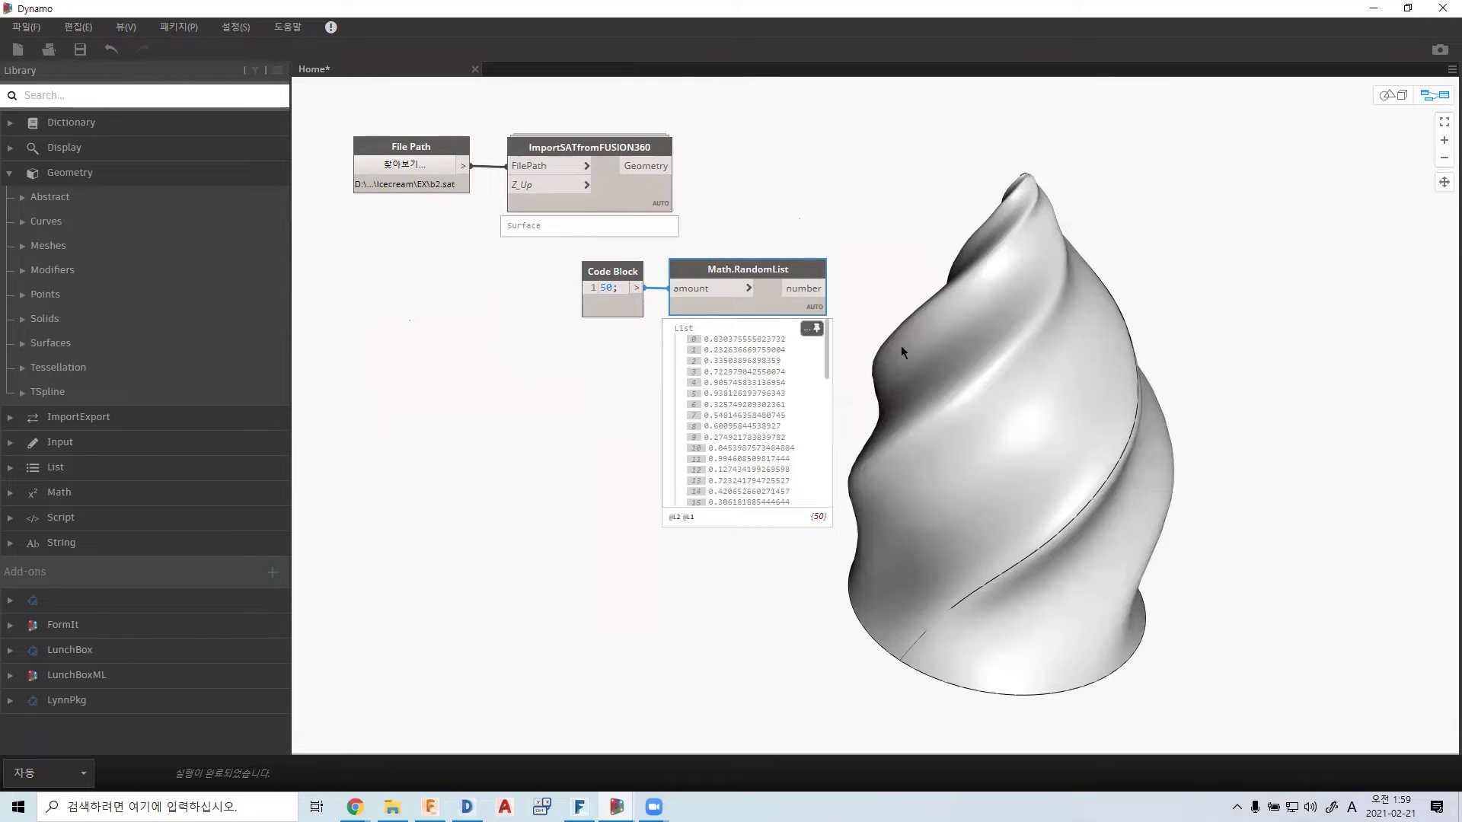
pyautogui.scroll(-1, 670, 324)
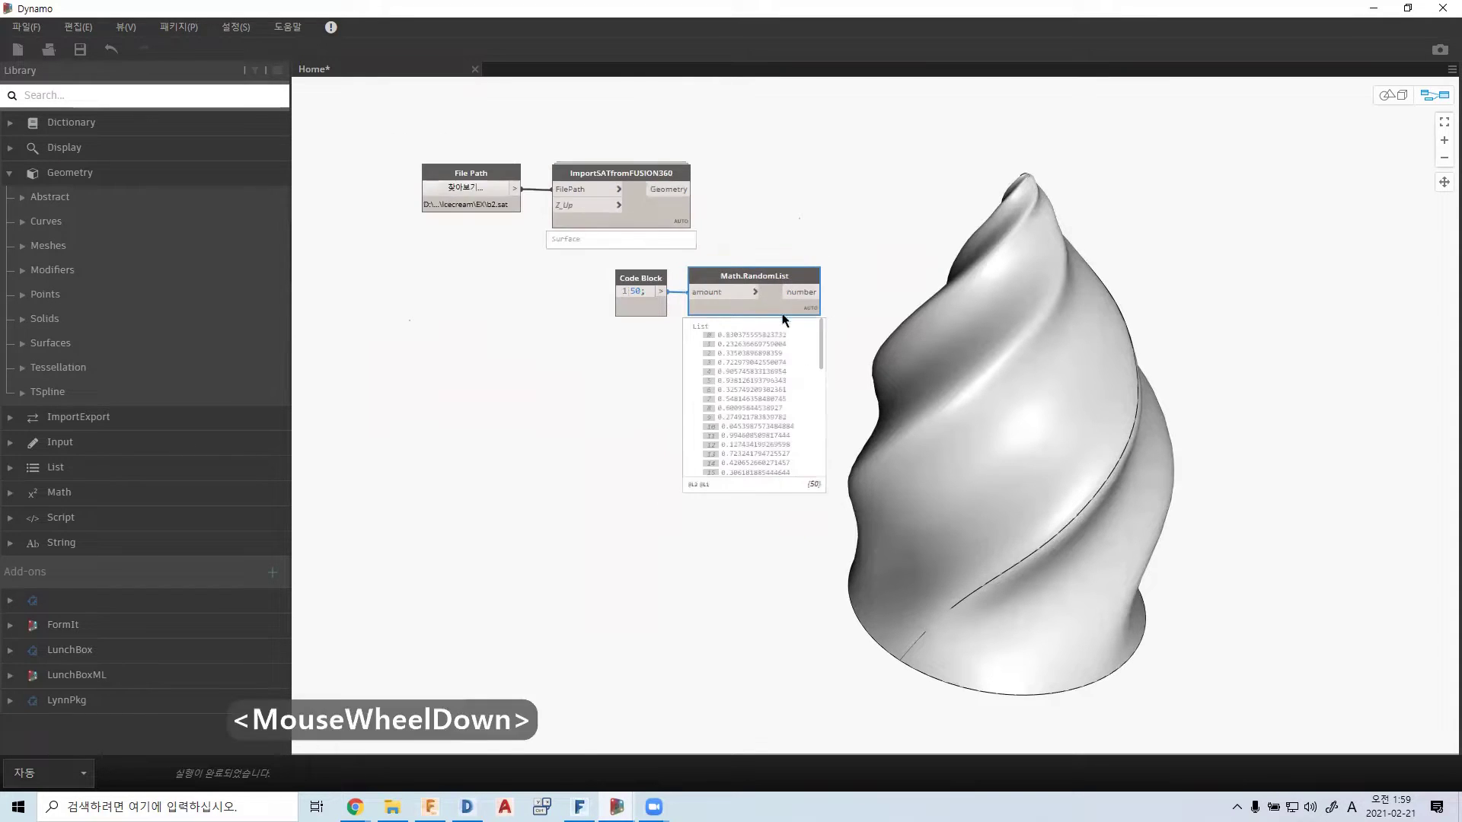
pyautogui.scroll(-1, 674, 337)
pyautogui.scroll(2, 776, 324)
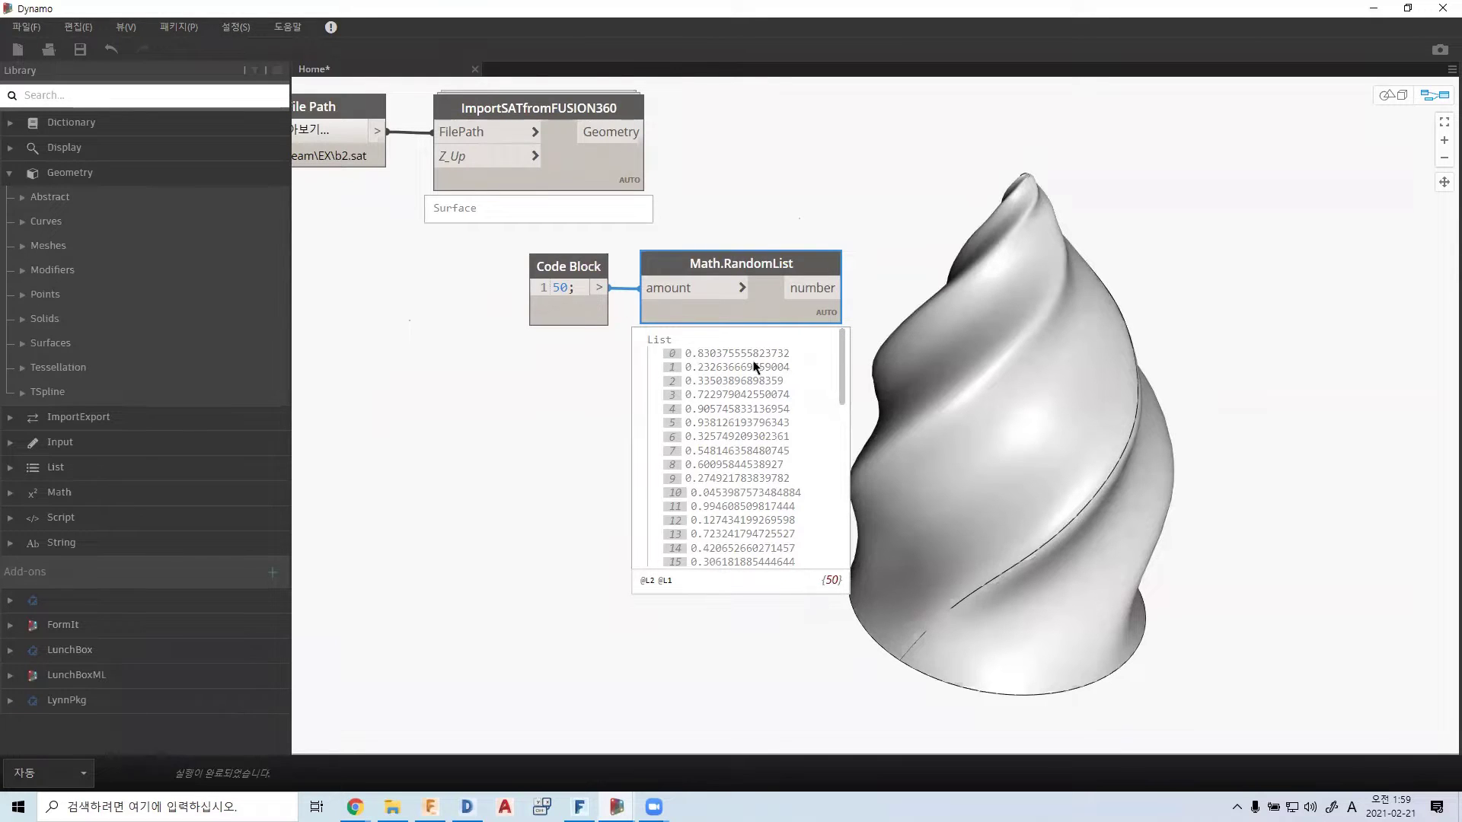
pyautogui.moveTo(843, 377); pyautogui.dragTo(842, 438)
# - Disconnect and reconnect the Code Block and Math.RandomList to regenerate the random values, and place the two nodes closer together
pyautogui.click(644, 288)
pyautogui.click(609, 302)
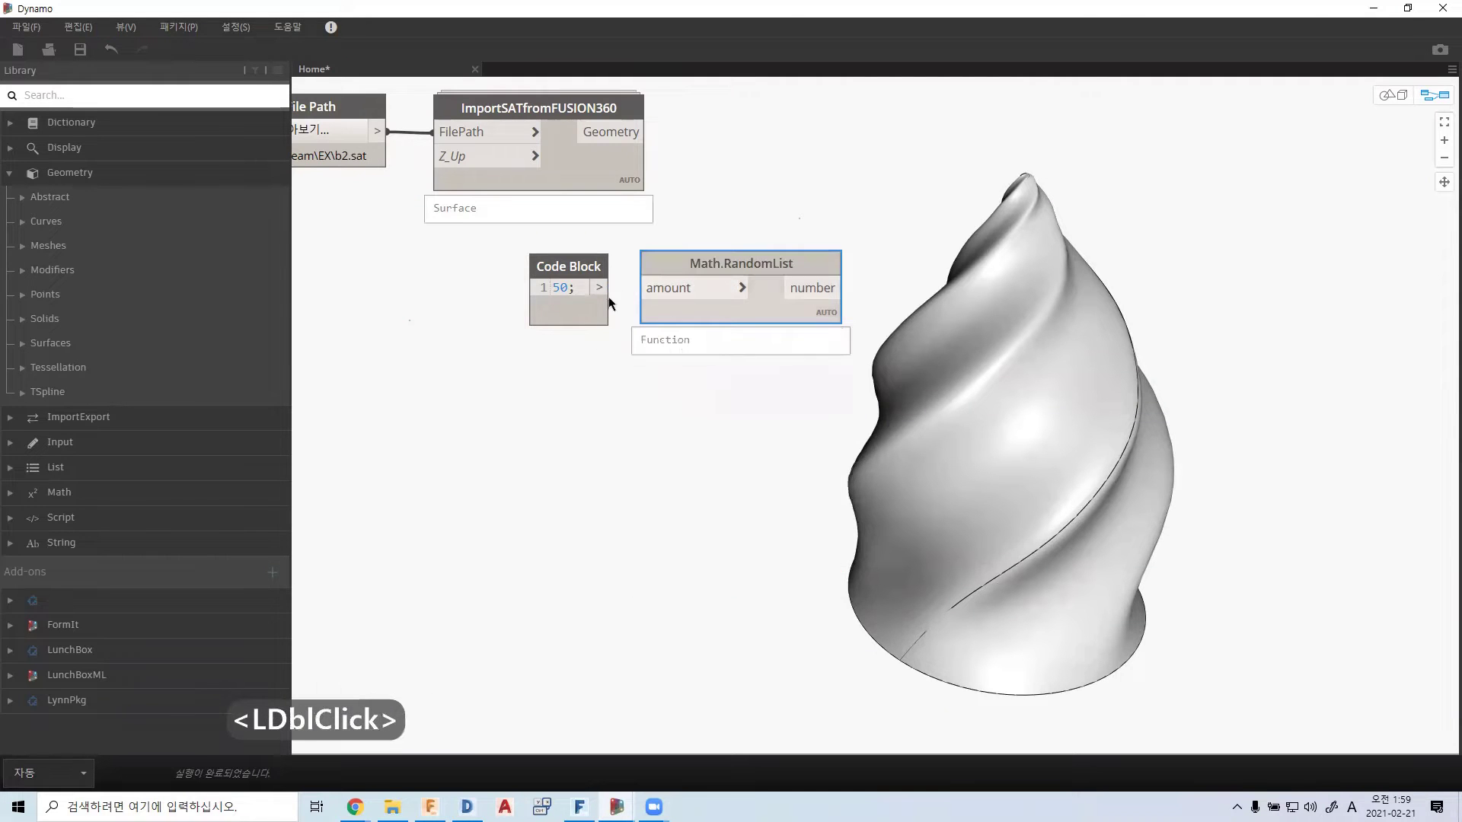
pyautogui.click(602, 290)
pyautogui.click(648, 292)
pyautogui.click(652, 286)
pyautogui.click(614, 294)
pyautogui.click(600, 288)
pyautogui.click(645, 288)
pyautogui.moveTo(564, 319); pyautogui.dragTo(529, 315)
pyautogui.doubleClick(564, 284)
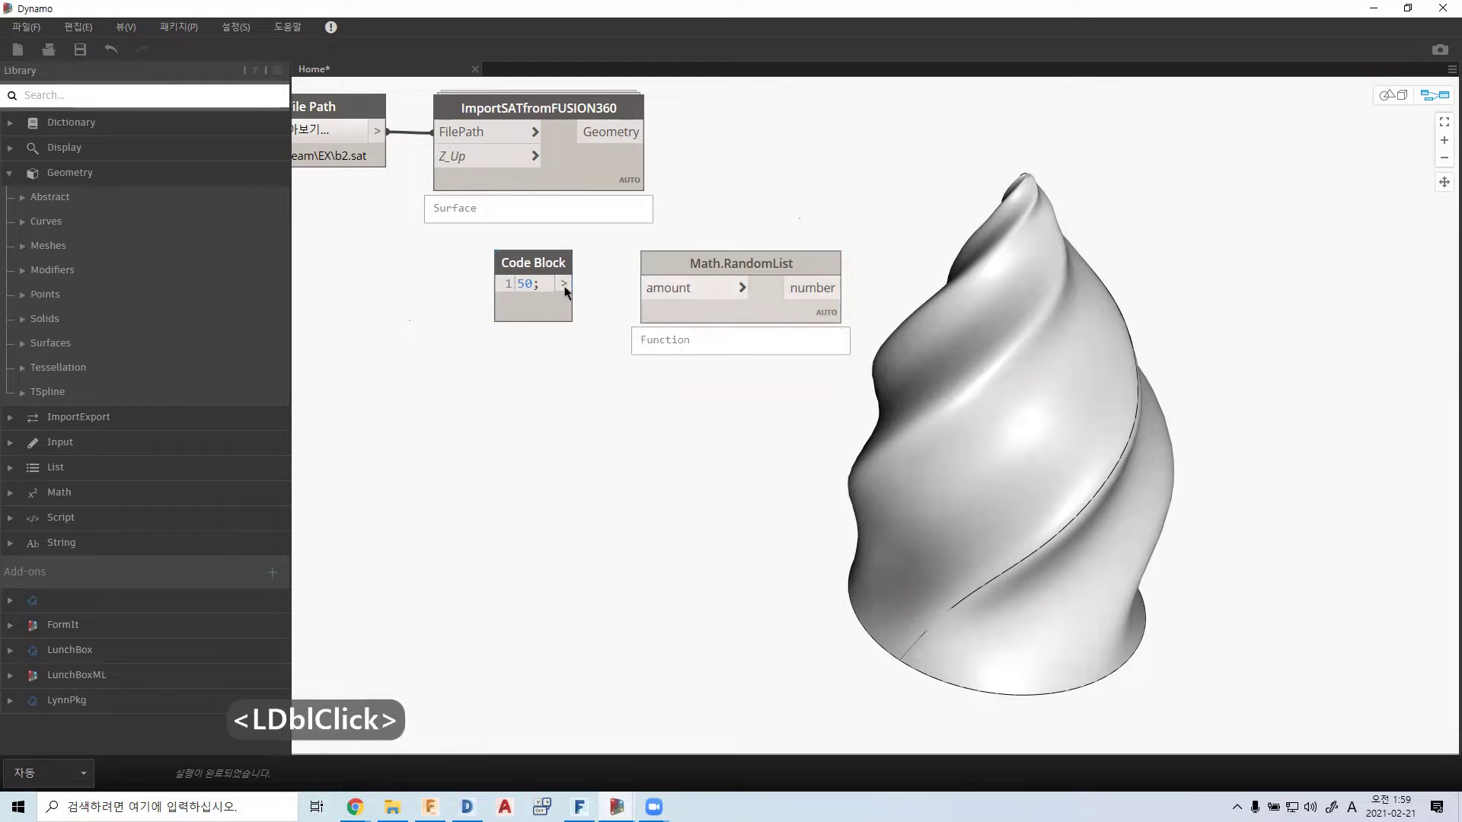
pyautogui.click(564, 283)
pyautogui.click(641, 288)
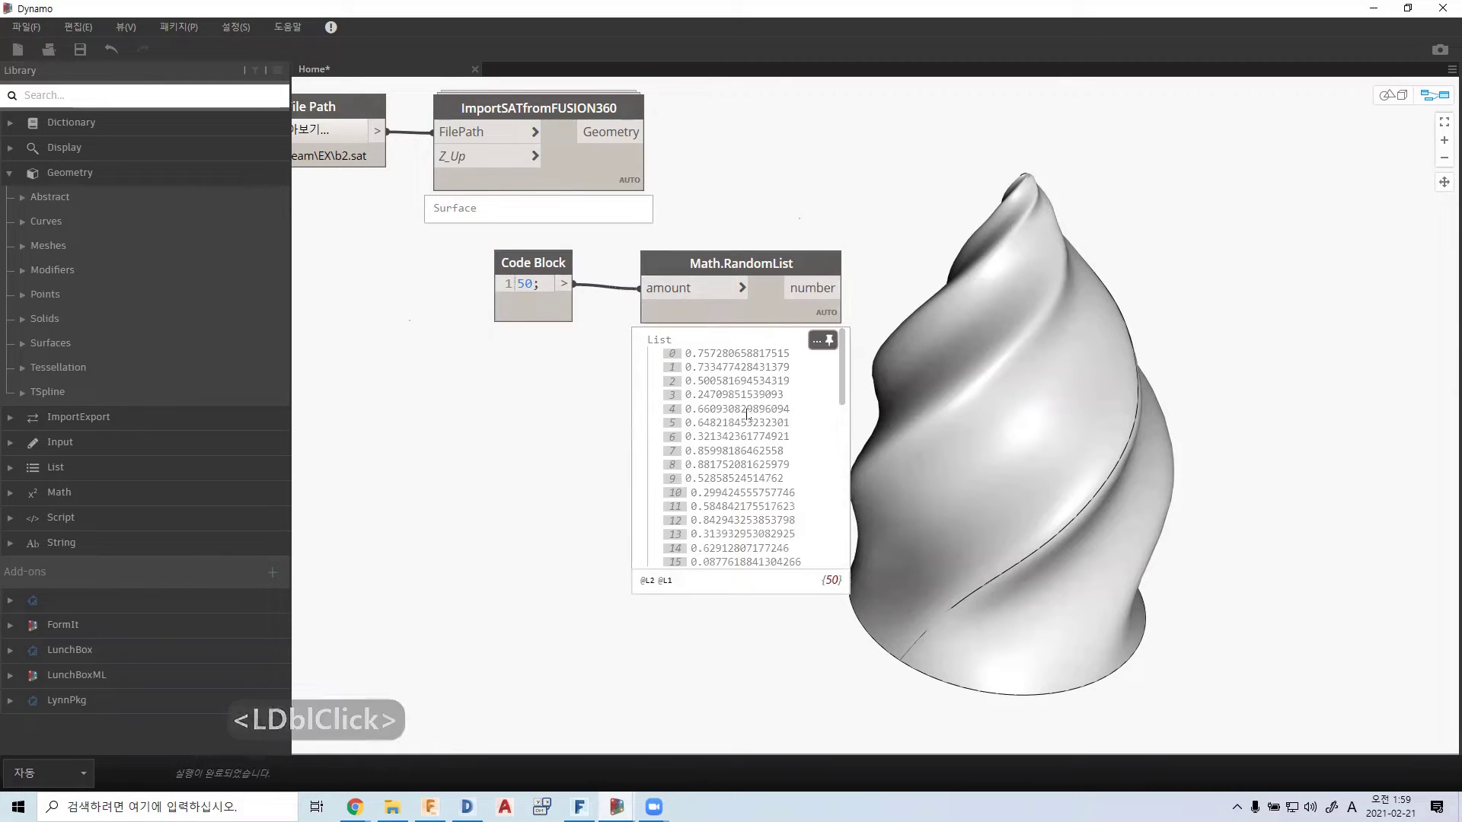
pyautogui.moveTo(843, 363); pyautogui.dragTo(743, 300)
pyautogui.click(854, 176)
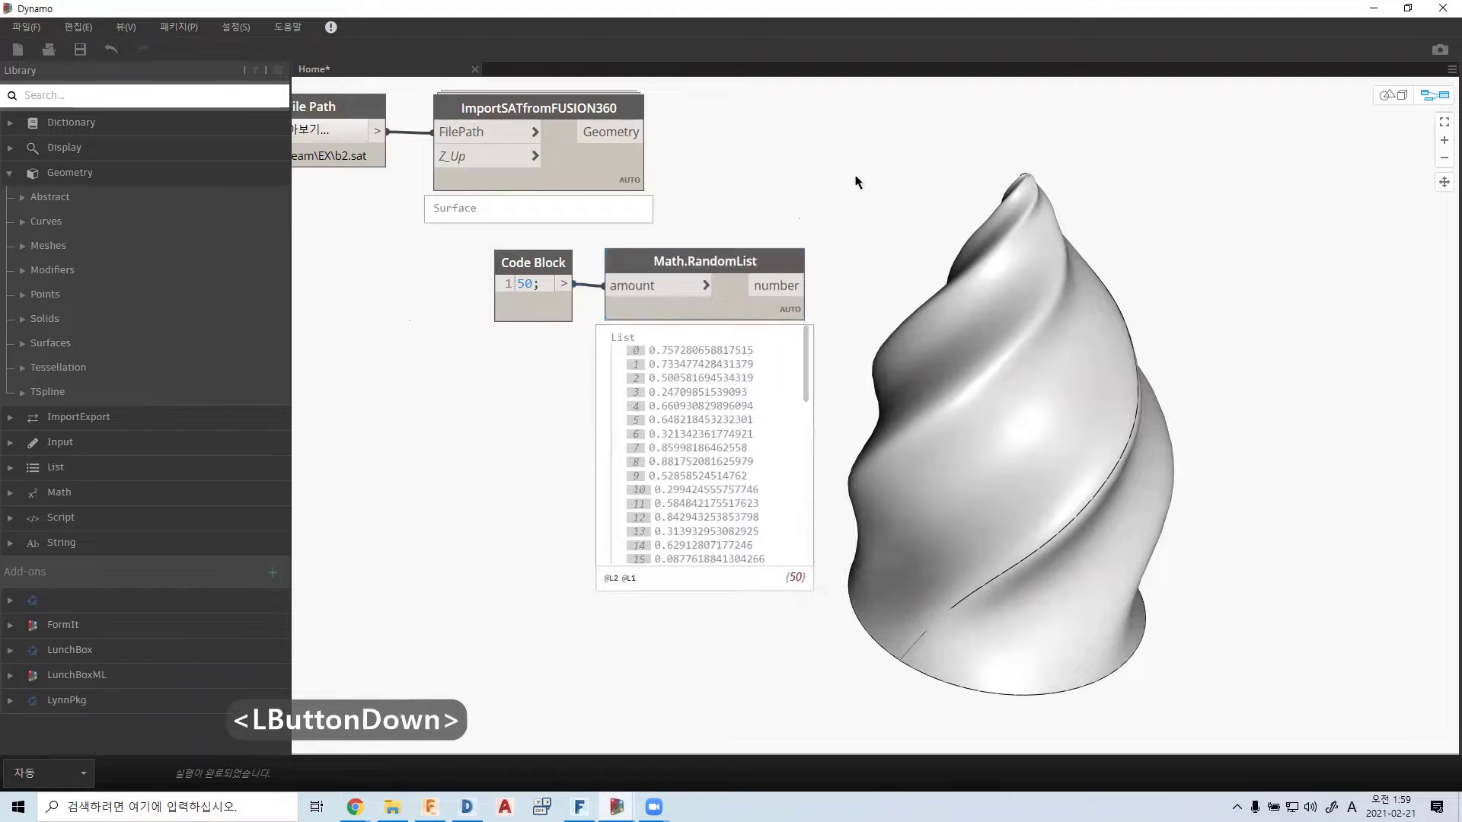
pyautogui.moveTo(855, 176); pyautogui.dragTo(784, 247, button='middle')
pyautogui.rightClick(843, 168)
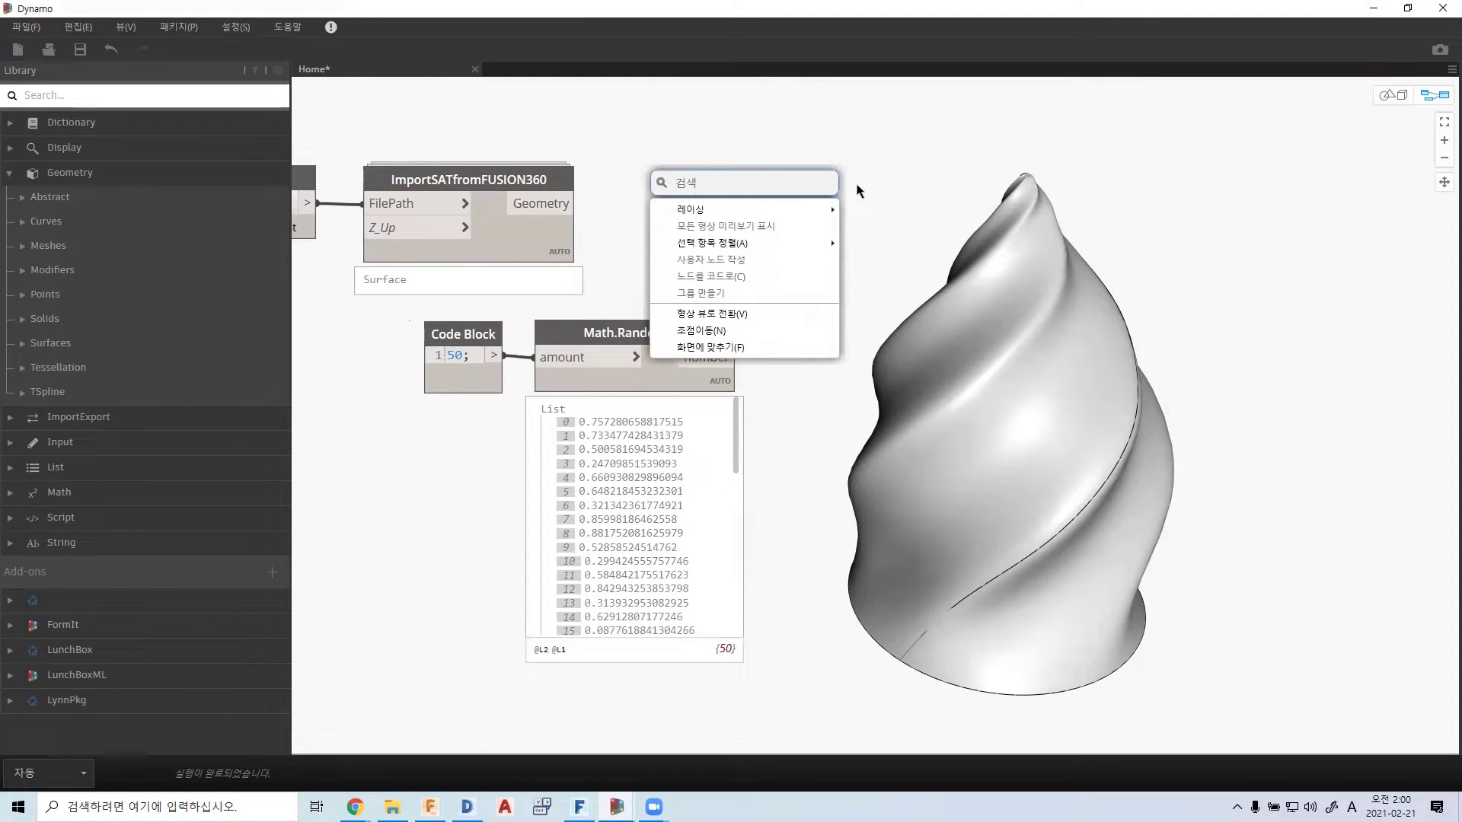
pyautogui.write('POIN')
pyautogui.write('T')
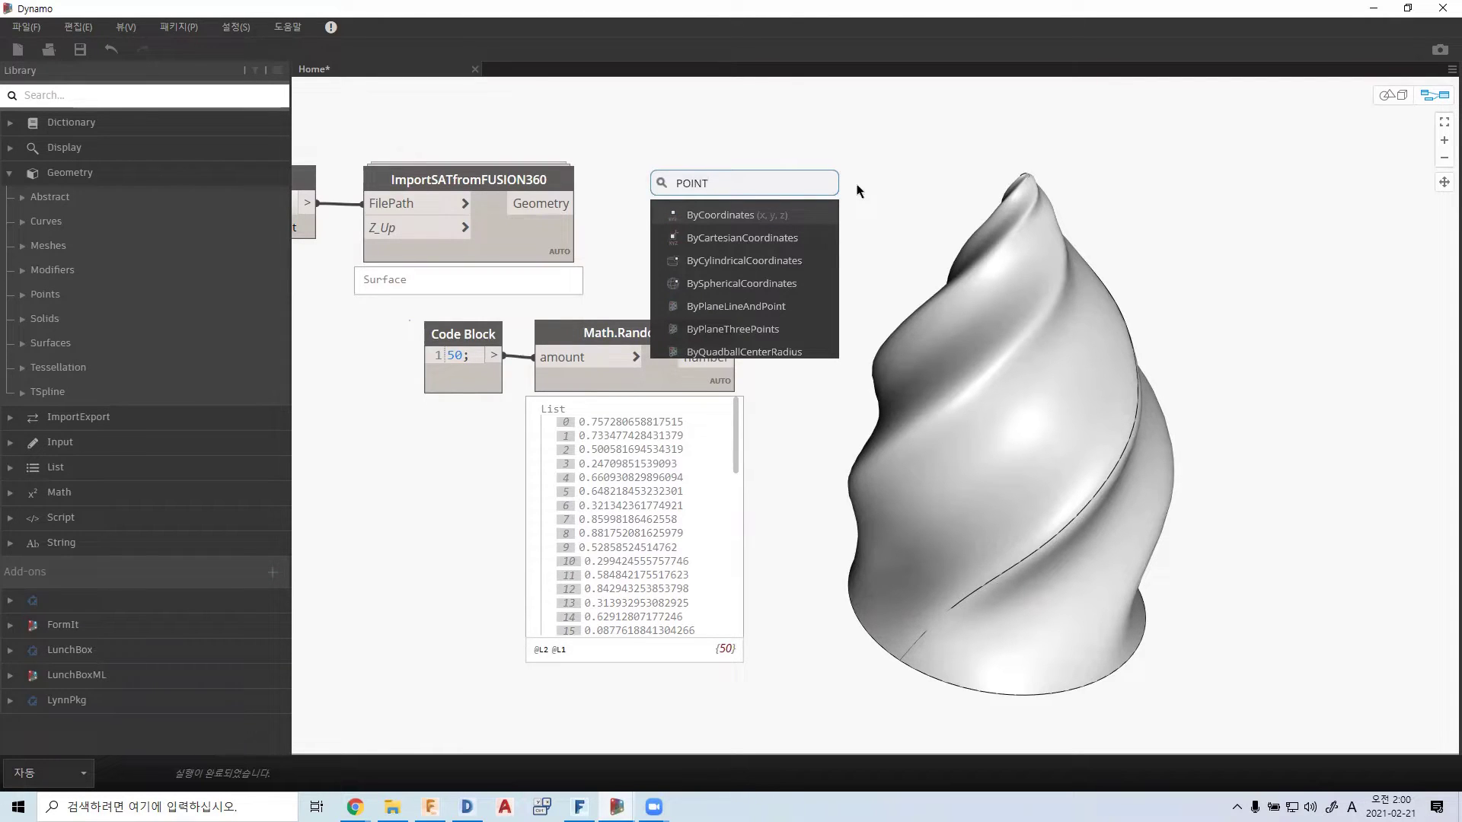
pyautogui.click(819, 212)
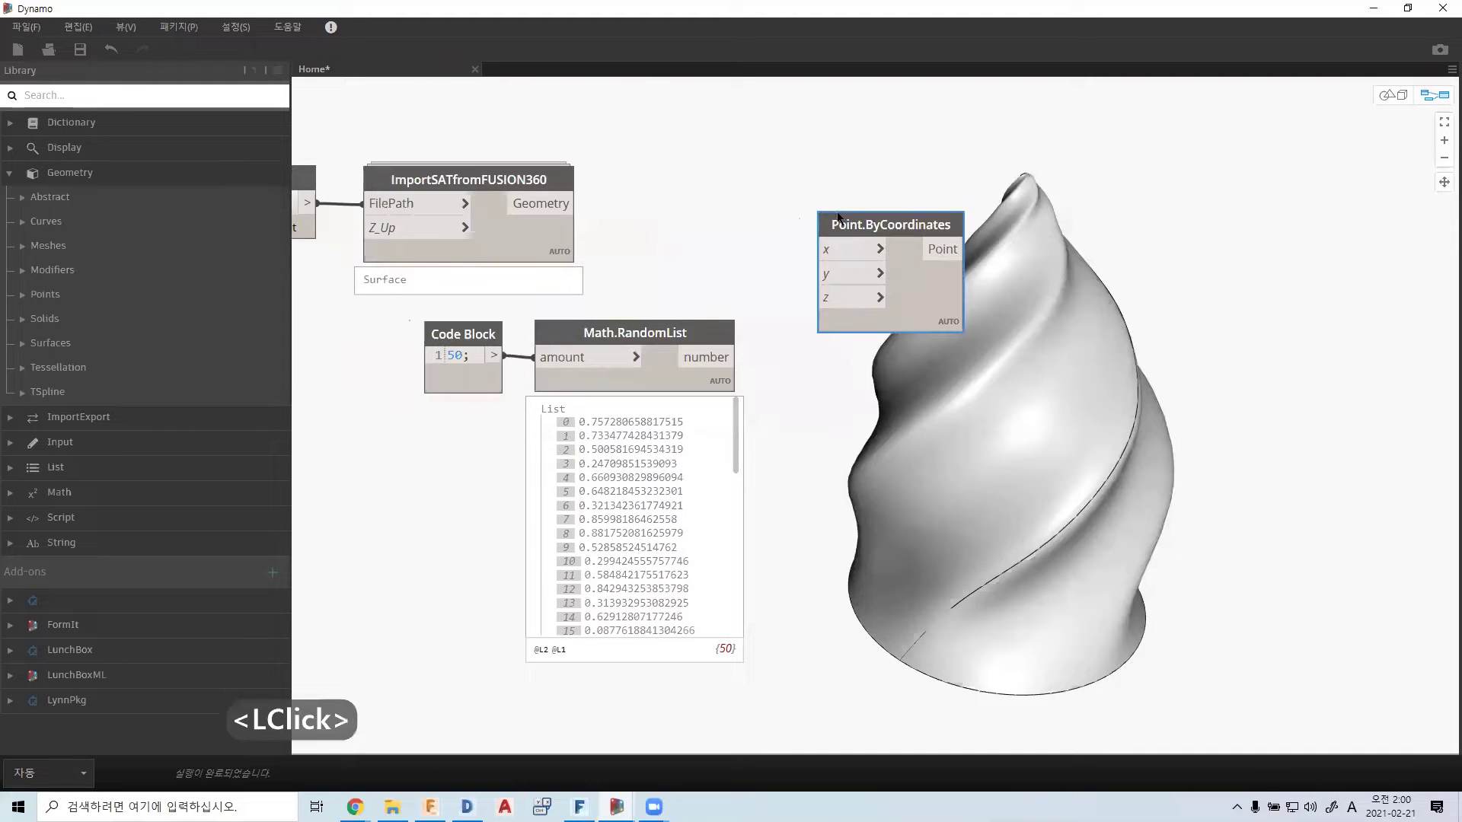
pyautogui.moveTo(845, 227); pyautogui.dragTo(948, 216)
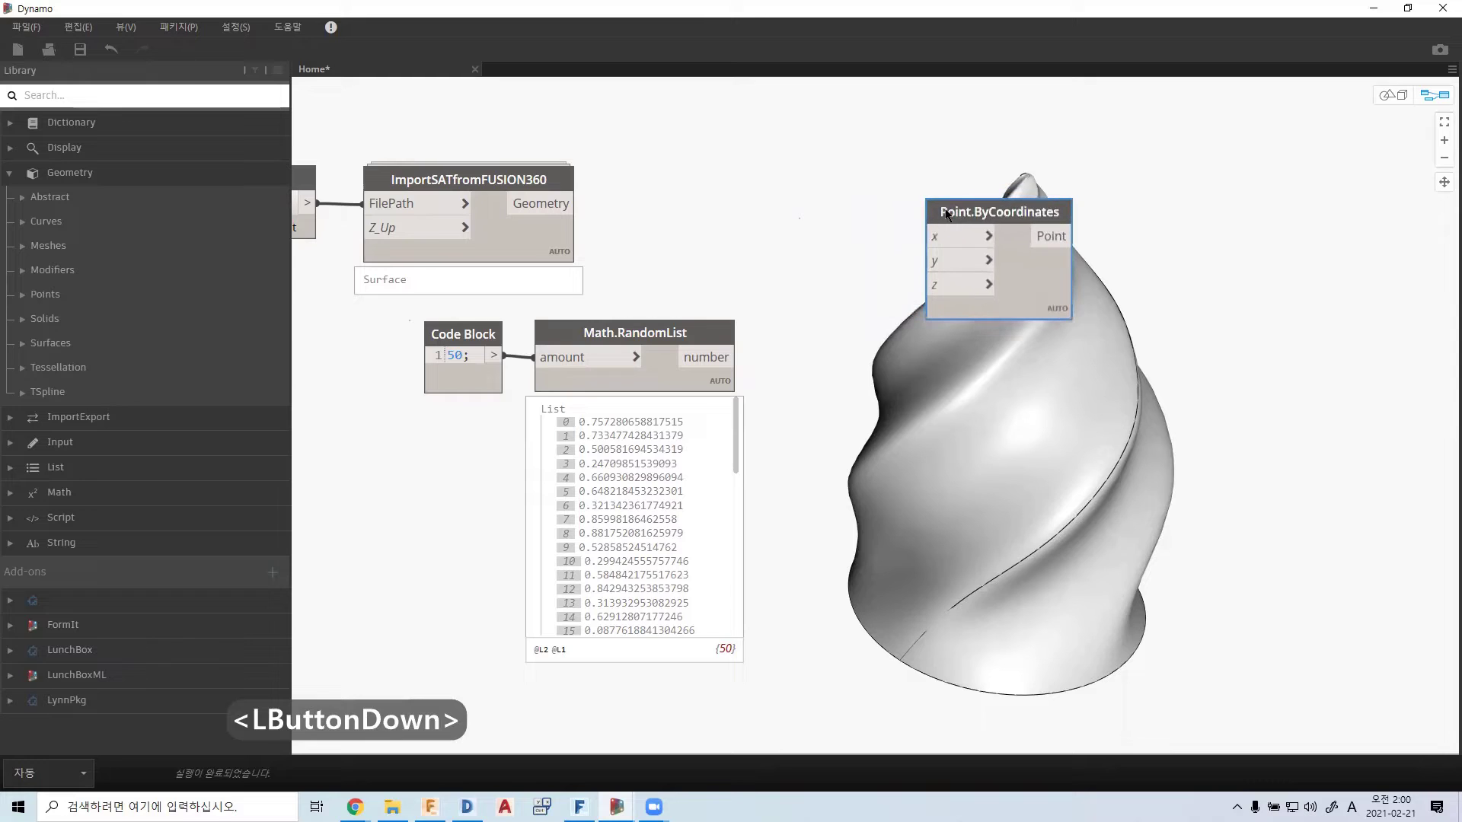
pyautogui.click(1015, 281)
pyautogui.press('Delete')
pyautogui.rightClick(844, 205)
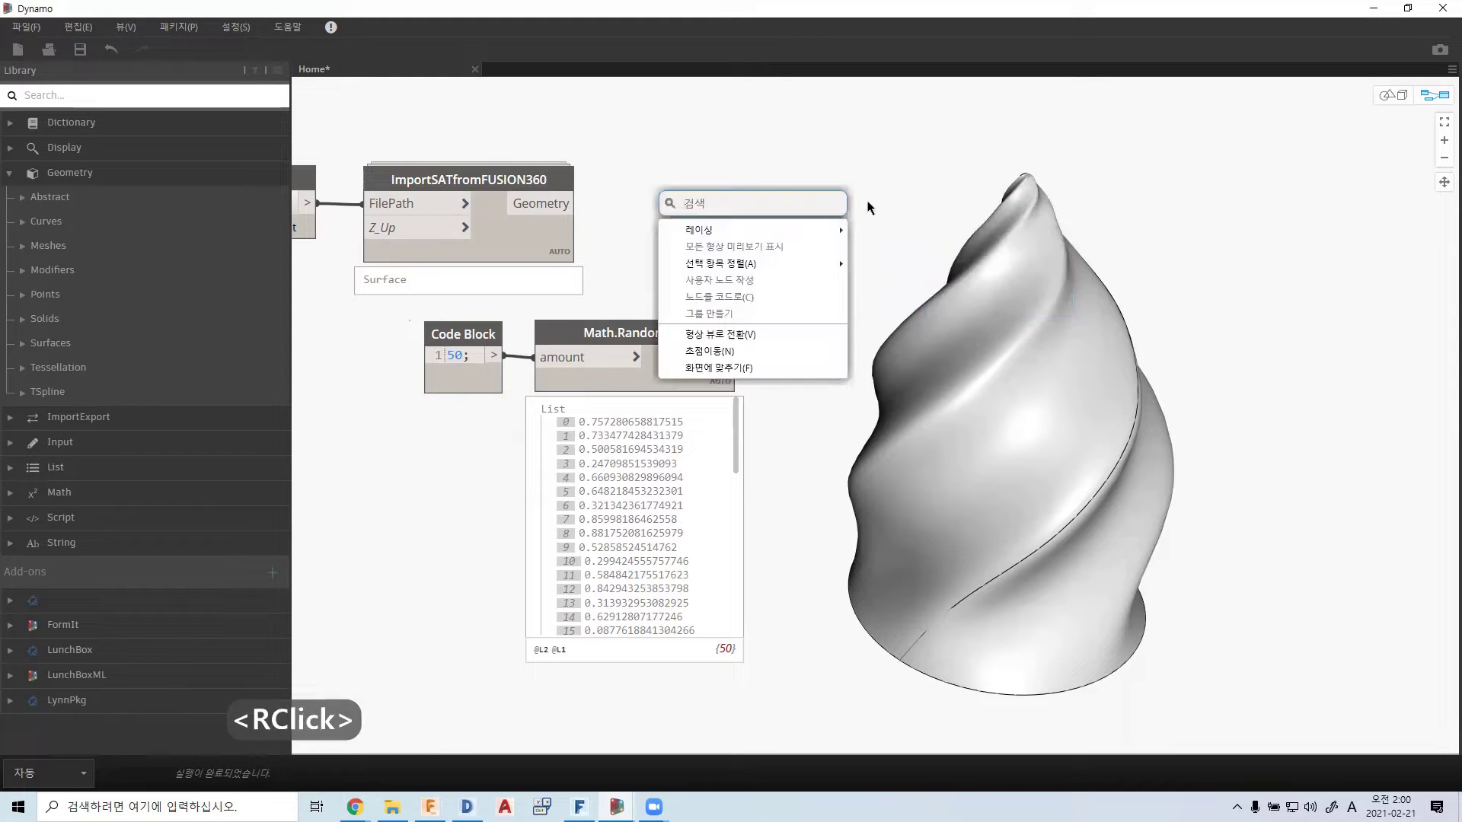
pyautogui.click(906, 181)
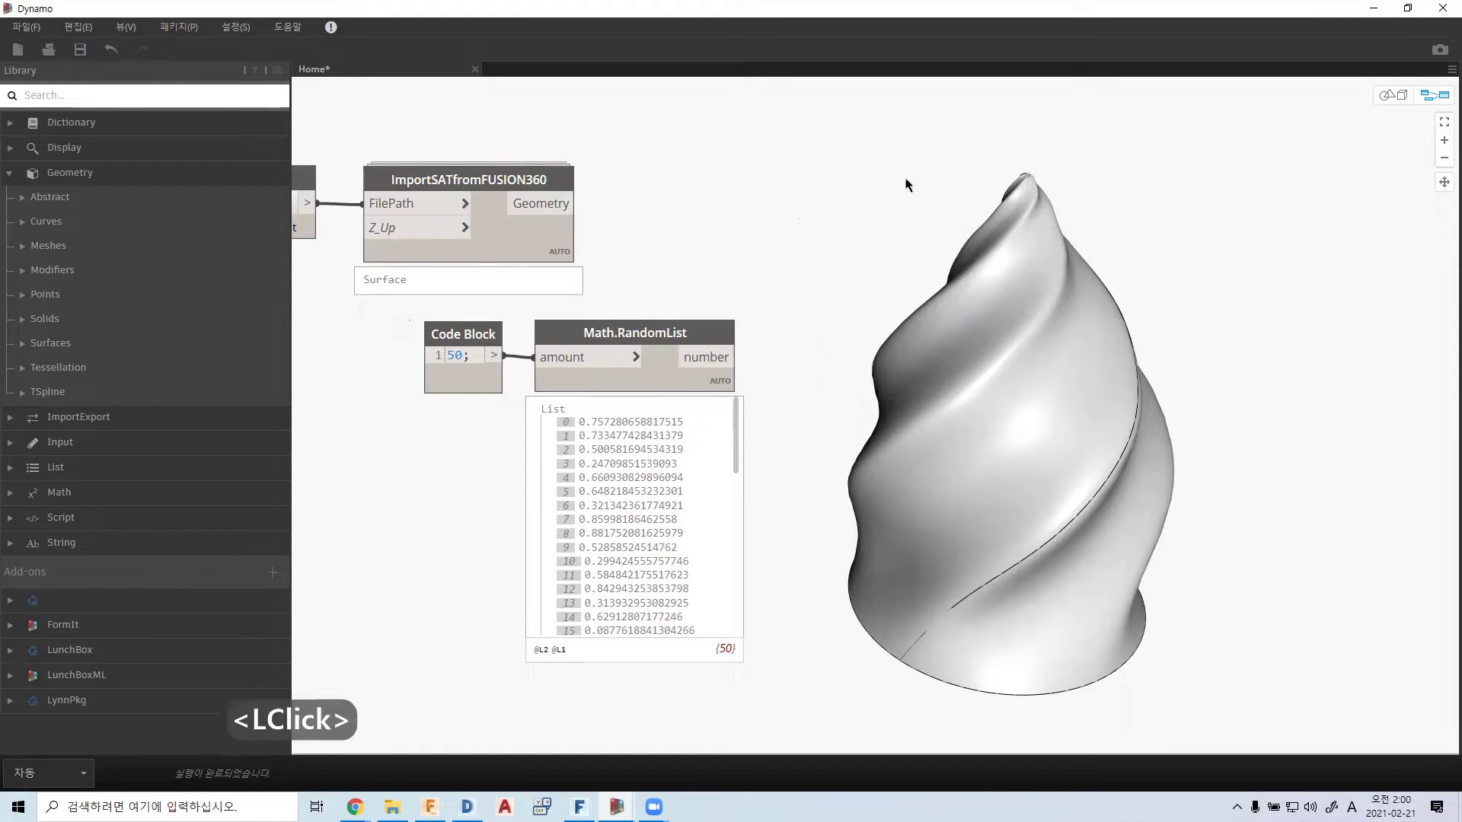
# - Search the nodes for SURFACE POI and place a Surface.PointAtParameter node beside Math.RandomList
pyautogui.rightClick(906, 181)
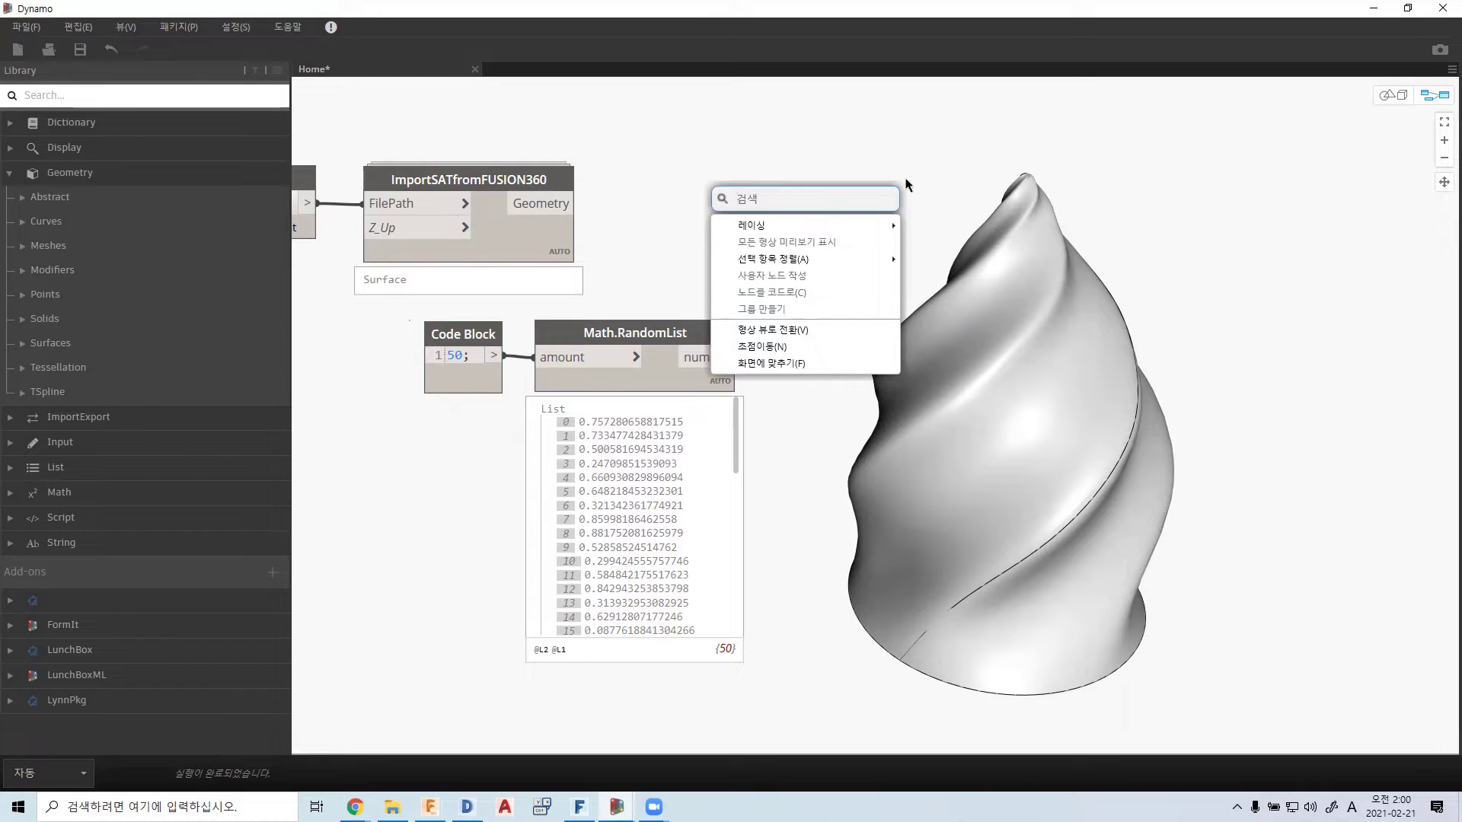
pyautogui.write('s')
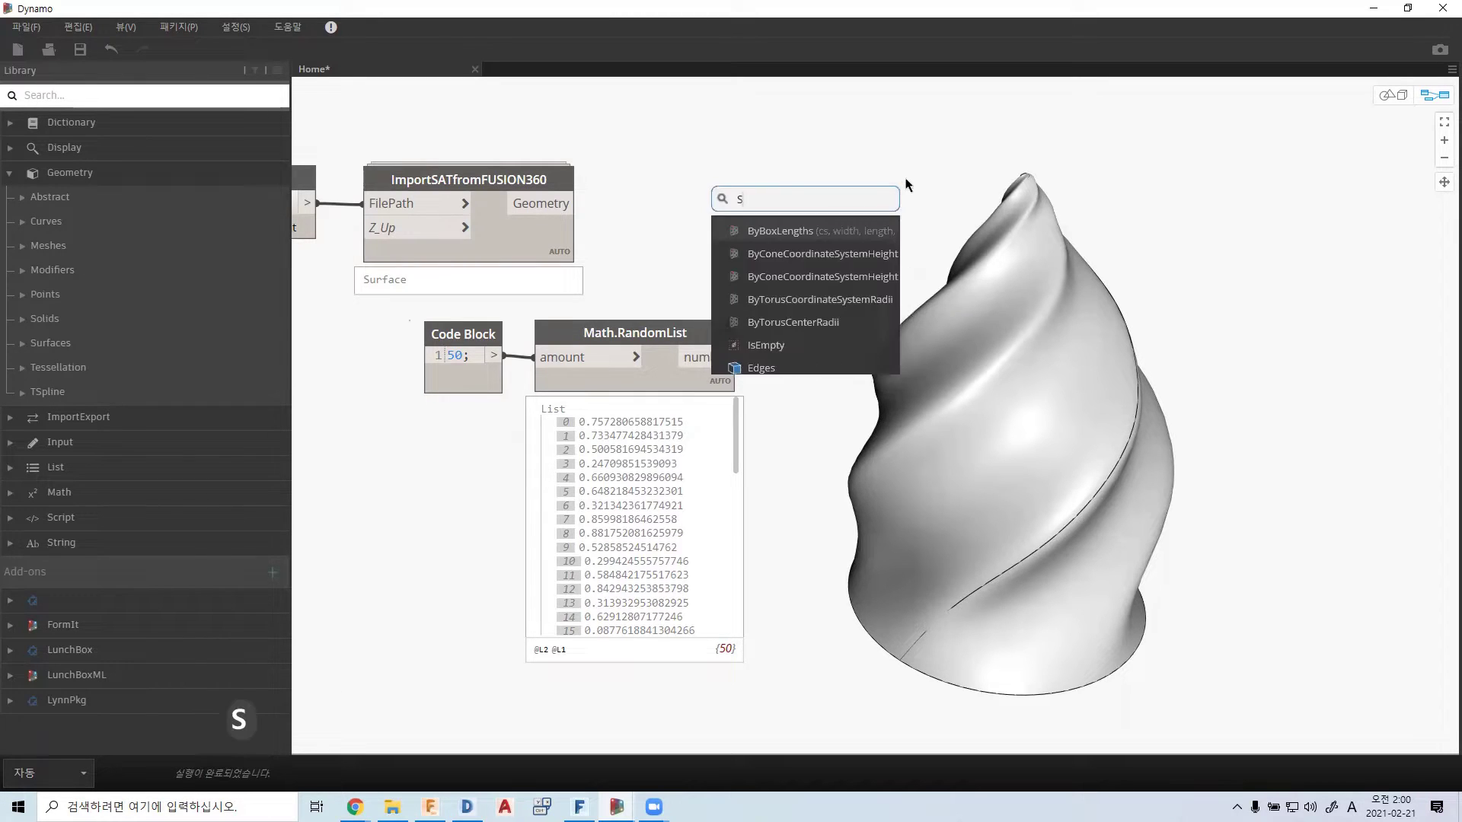
pyautogui.write('URFAC')
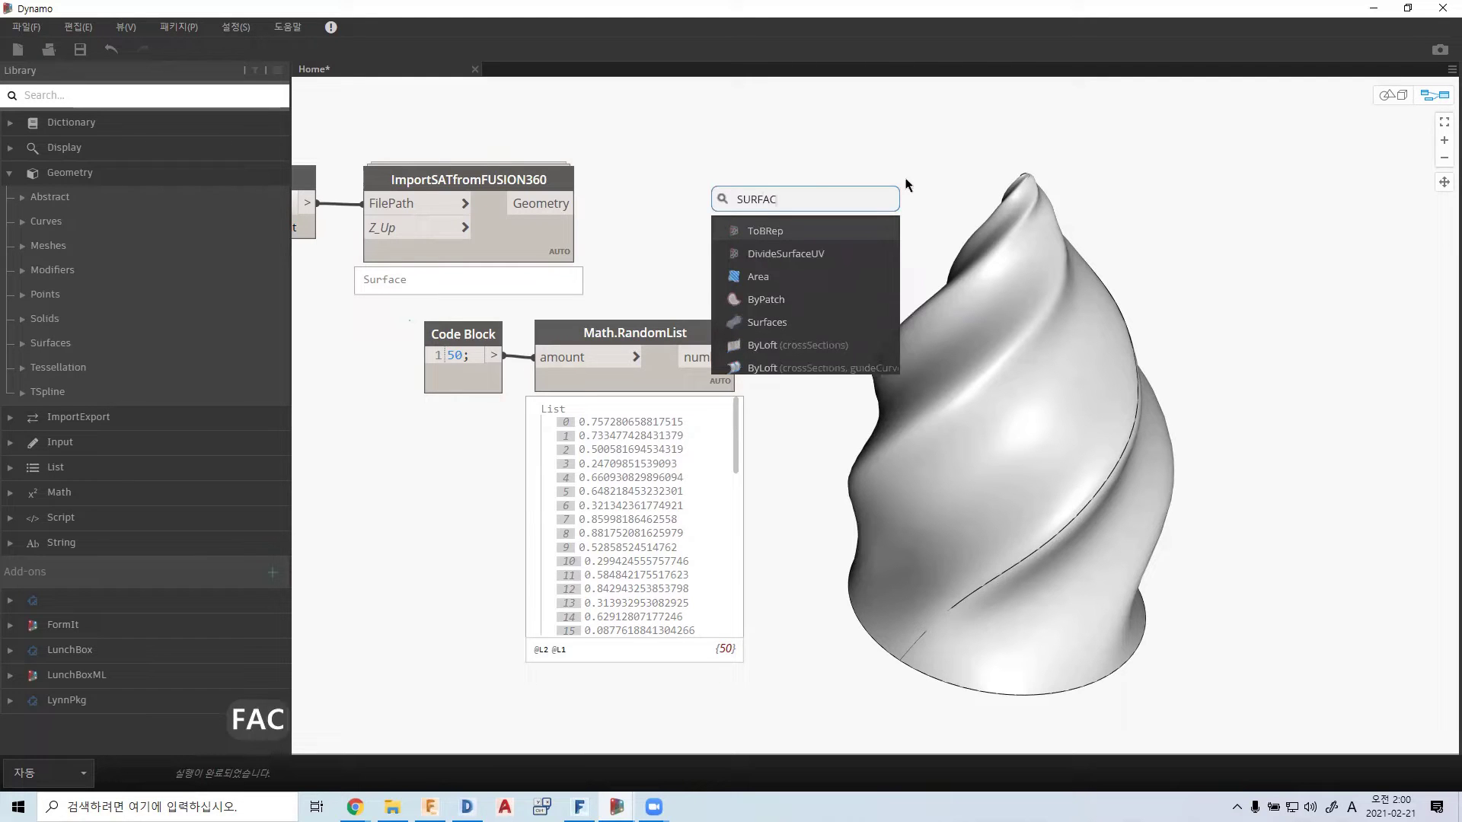
pyautogui.write('E PO')
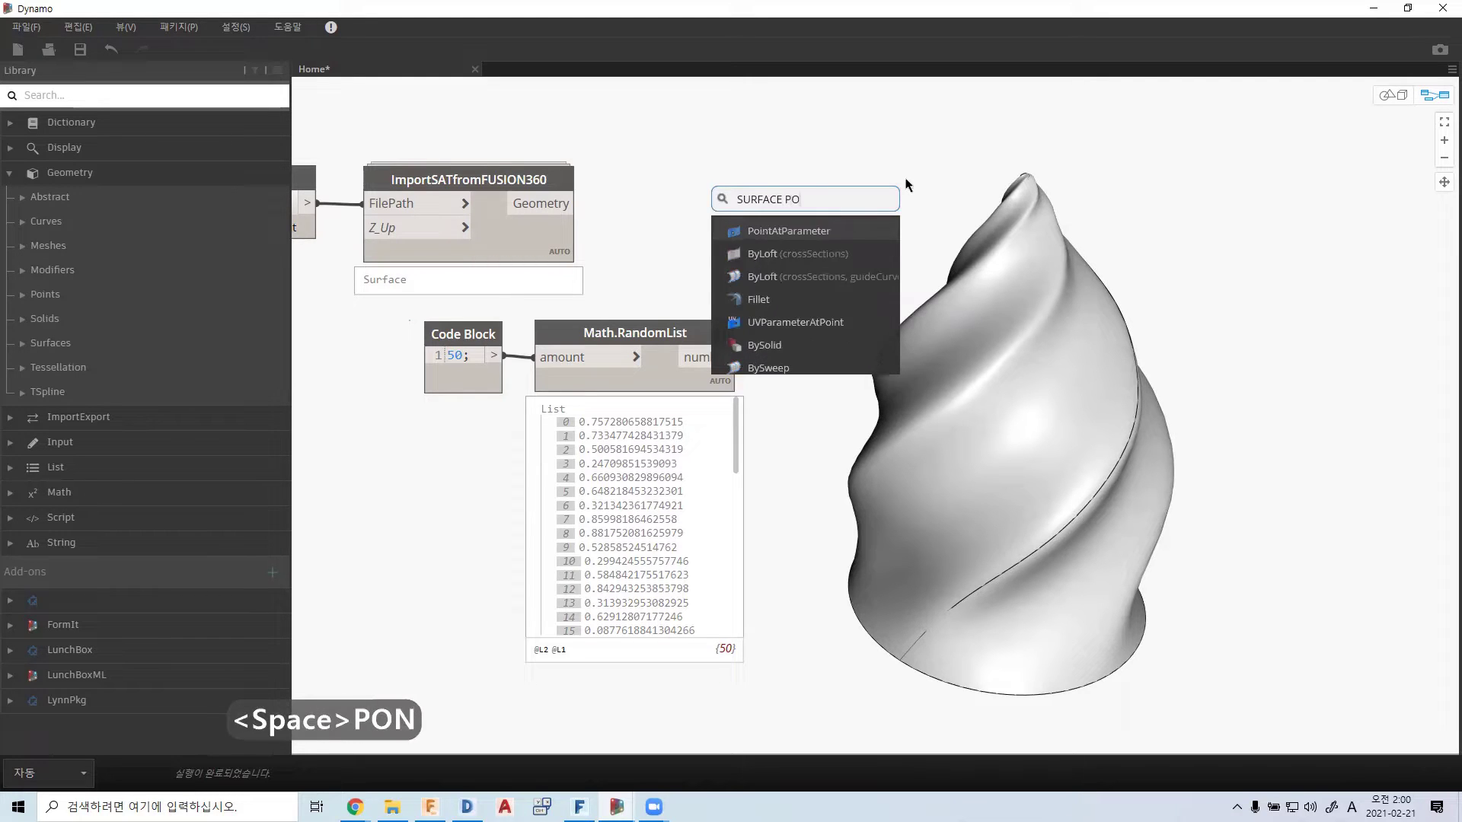
pyautogui.write('N')
pyautogui.press('BackSpace')
pyautogui.write('IN')
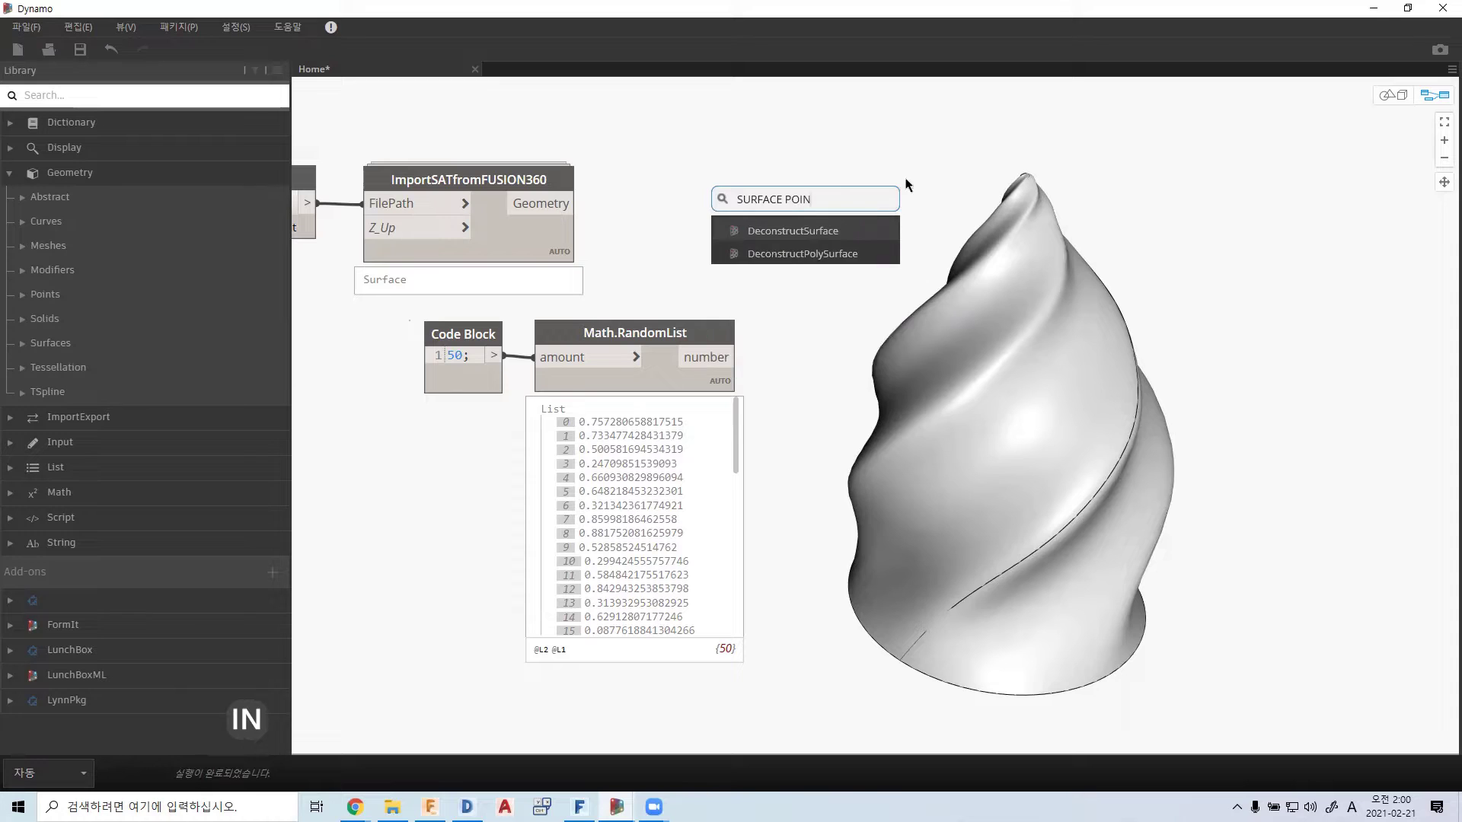
pyautogui.press('BackSpace')
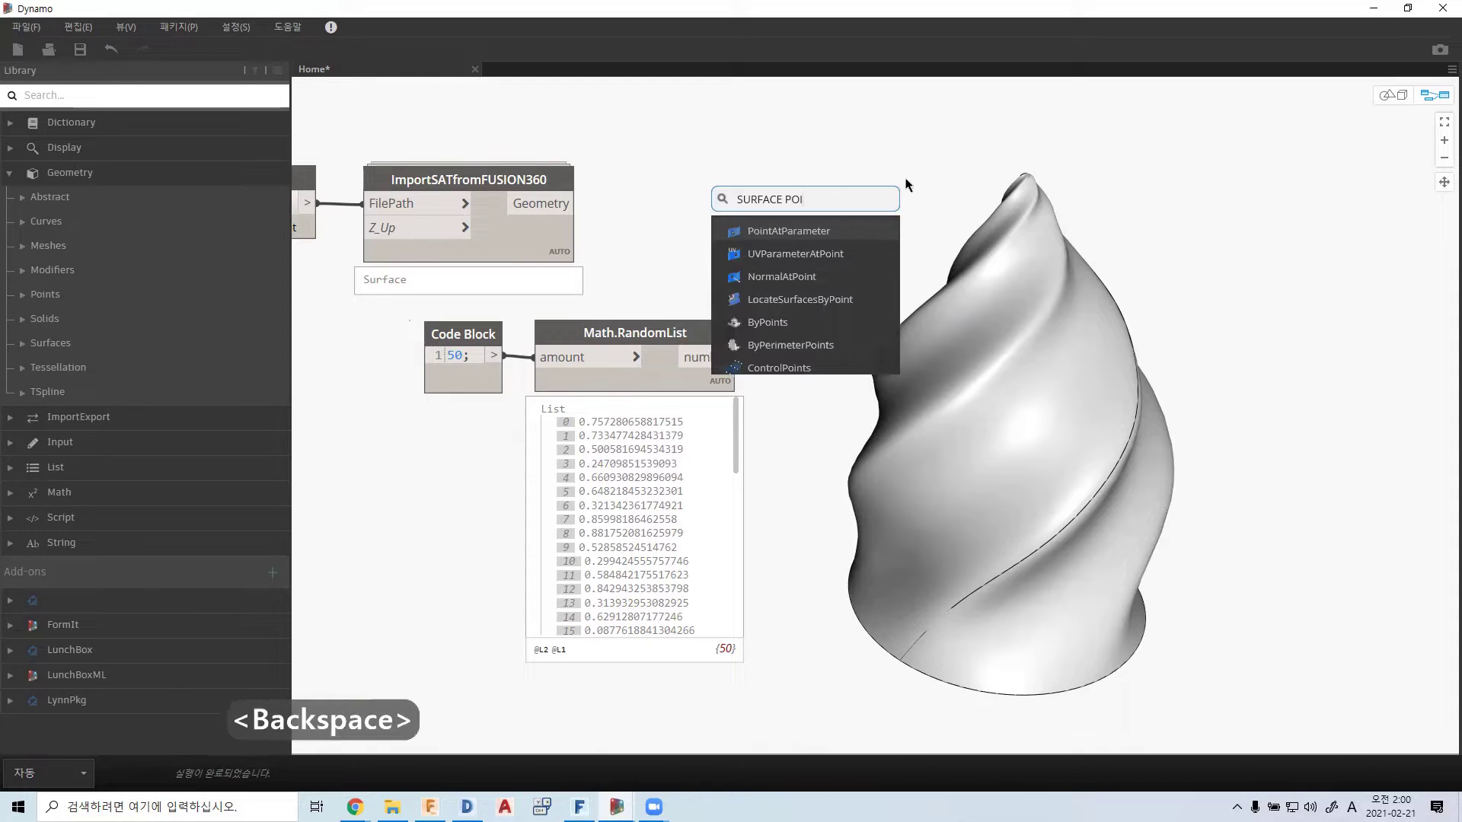
pyautogui.click(816, 222)
pyautogui.moveTo(836, 240); pyautogui.dragTo(828, 335)
# - Connect the Geometry output of ImportSATfromFUSION360 to the surface input of Surface.PointAtParameter and move that node farther from Math.RandomList
pyautogui.click(735, 357)
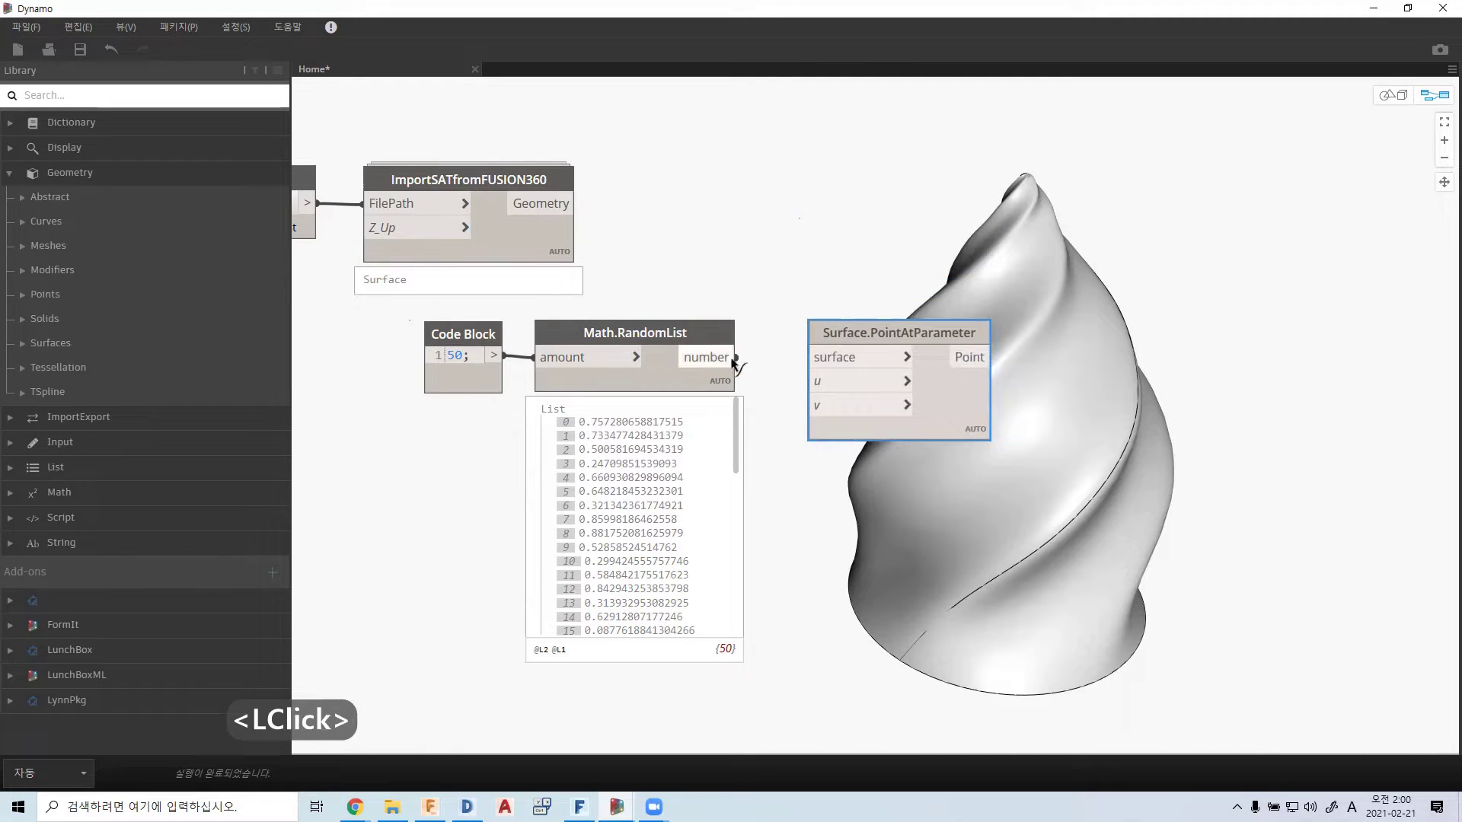
pyautogui.click(835, 366)
pyautogui.click(853, 366)
pyautogui.click(726, 282)
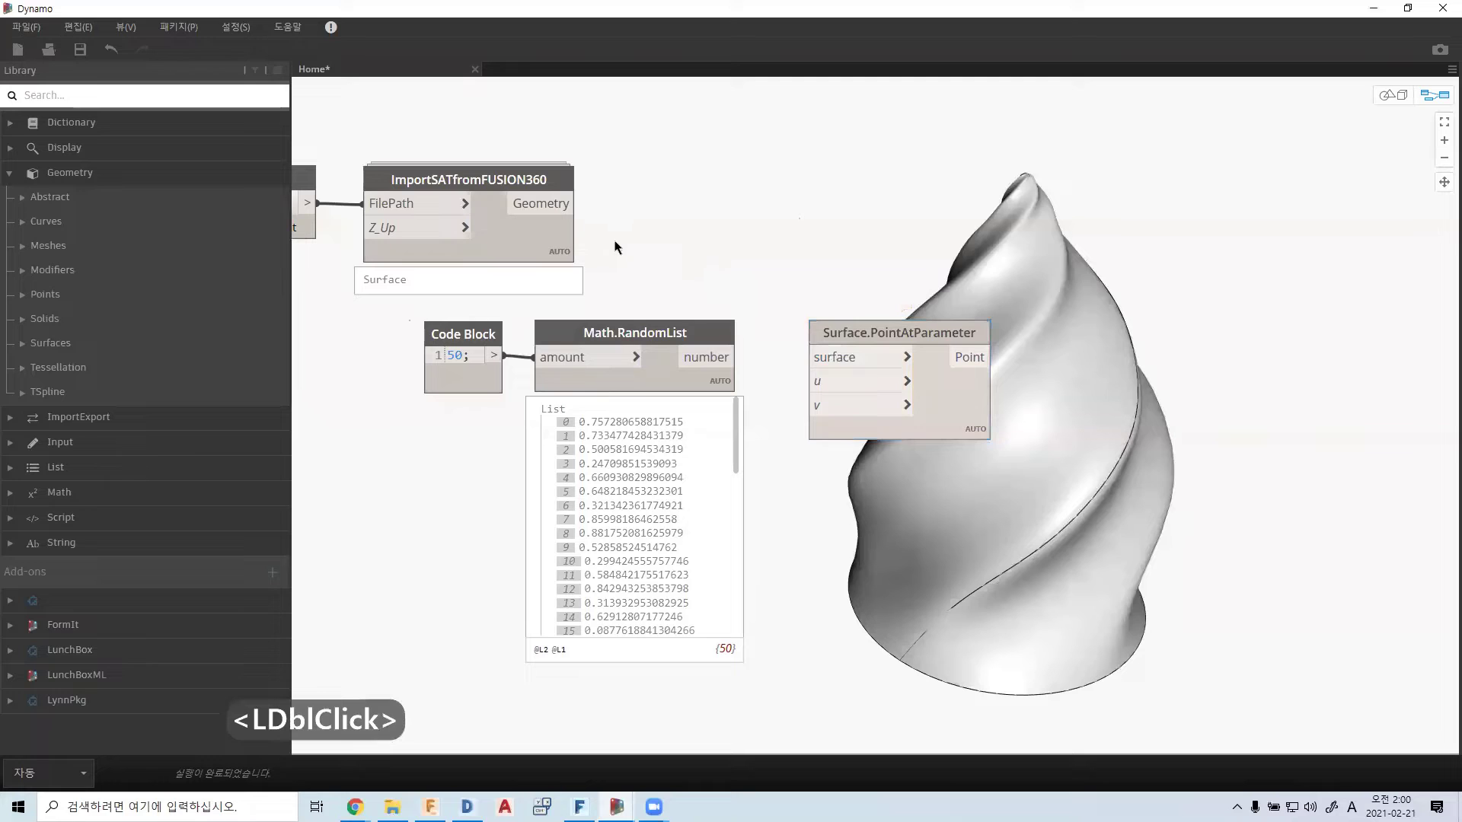
pyautogui.click(560, 206)
pyautogui.click(838, 357)
pyautogui.moveTo(954, 397); pyautogui.dragTo(1013, 397)
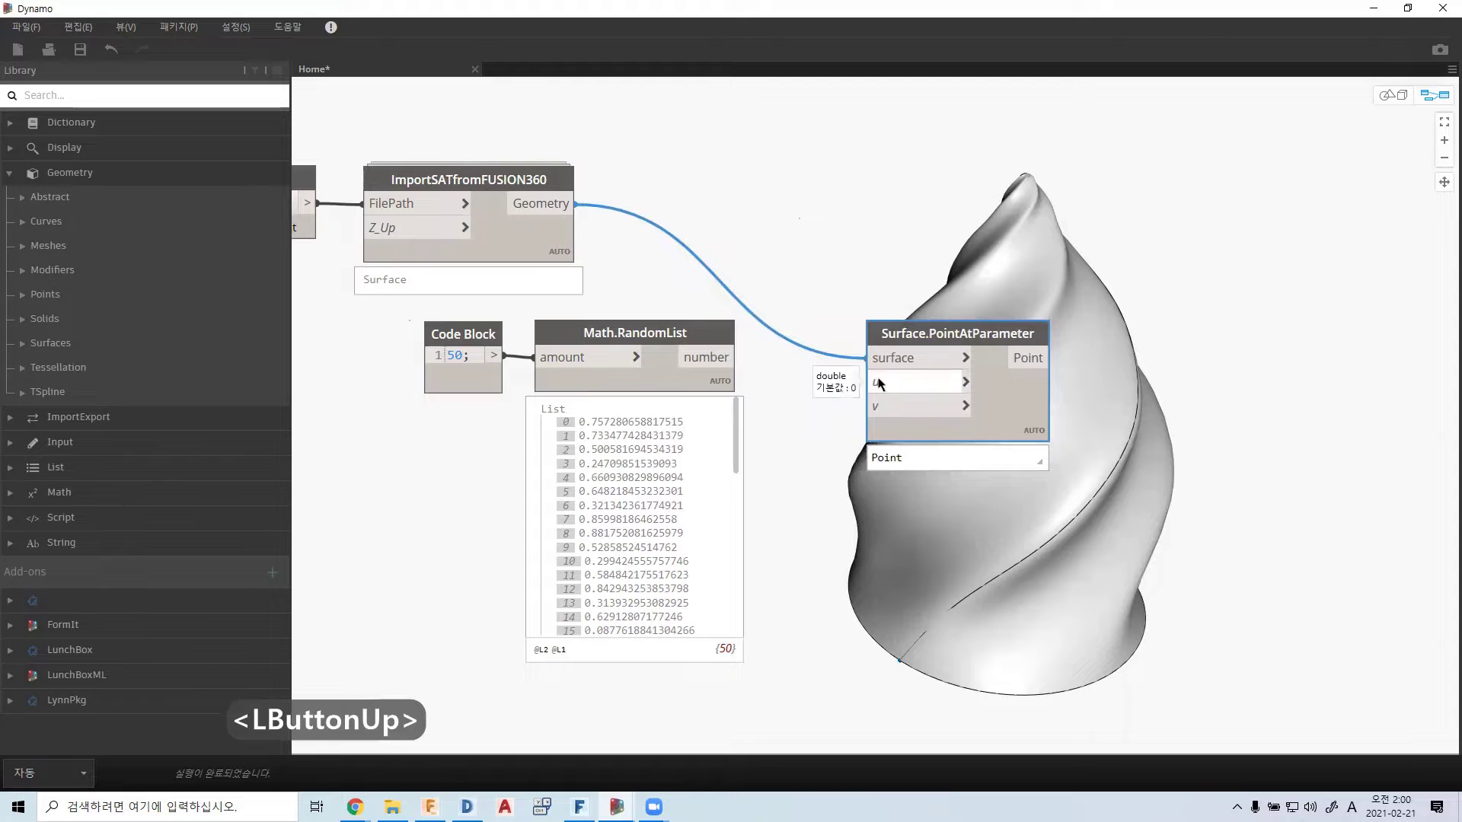
pyautogui.scroll(-2, 880, 379)
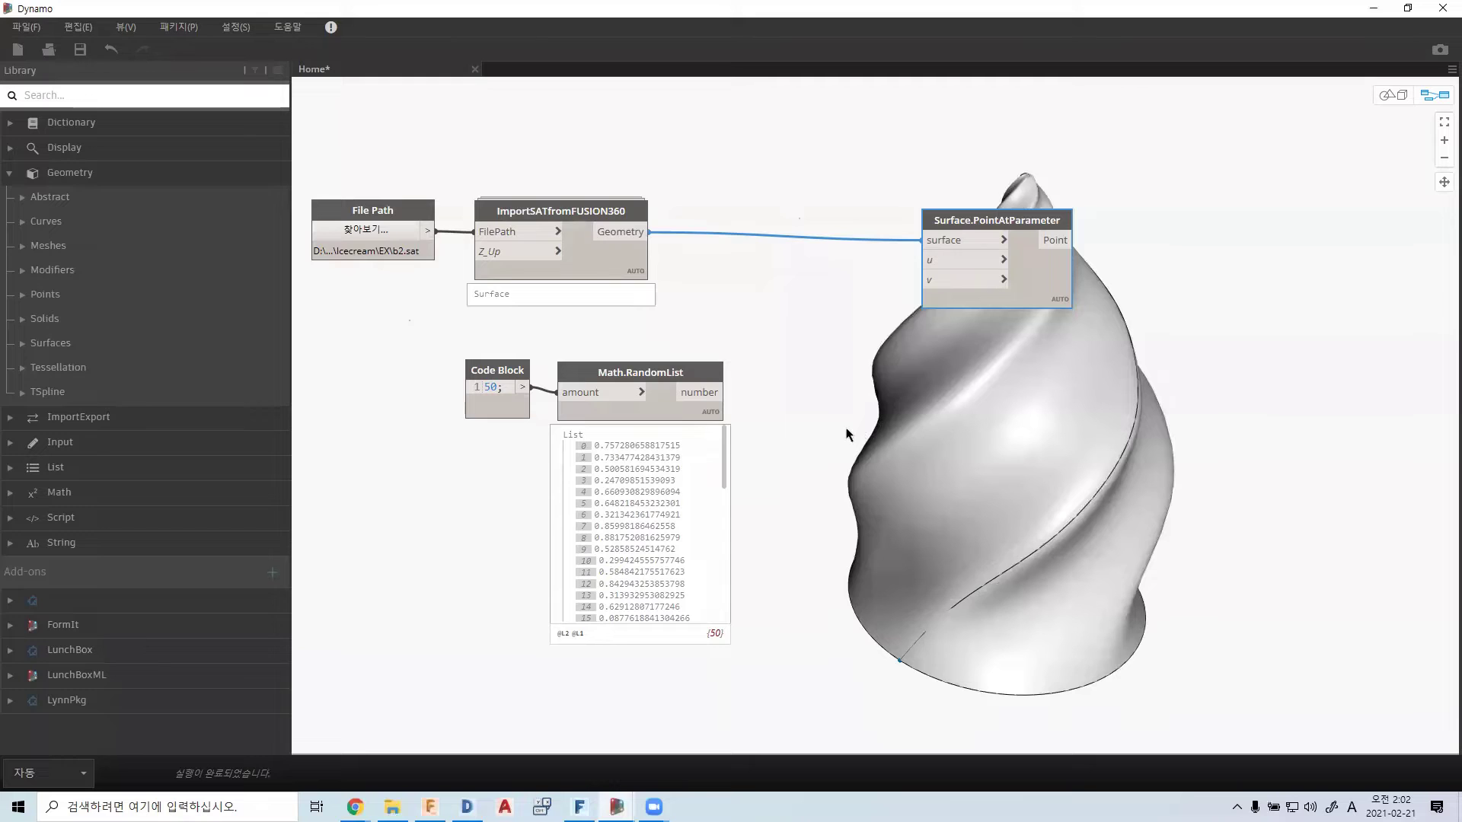
pyautogui.press('ctrl')
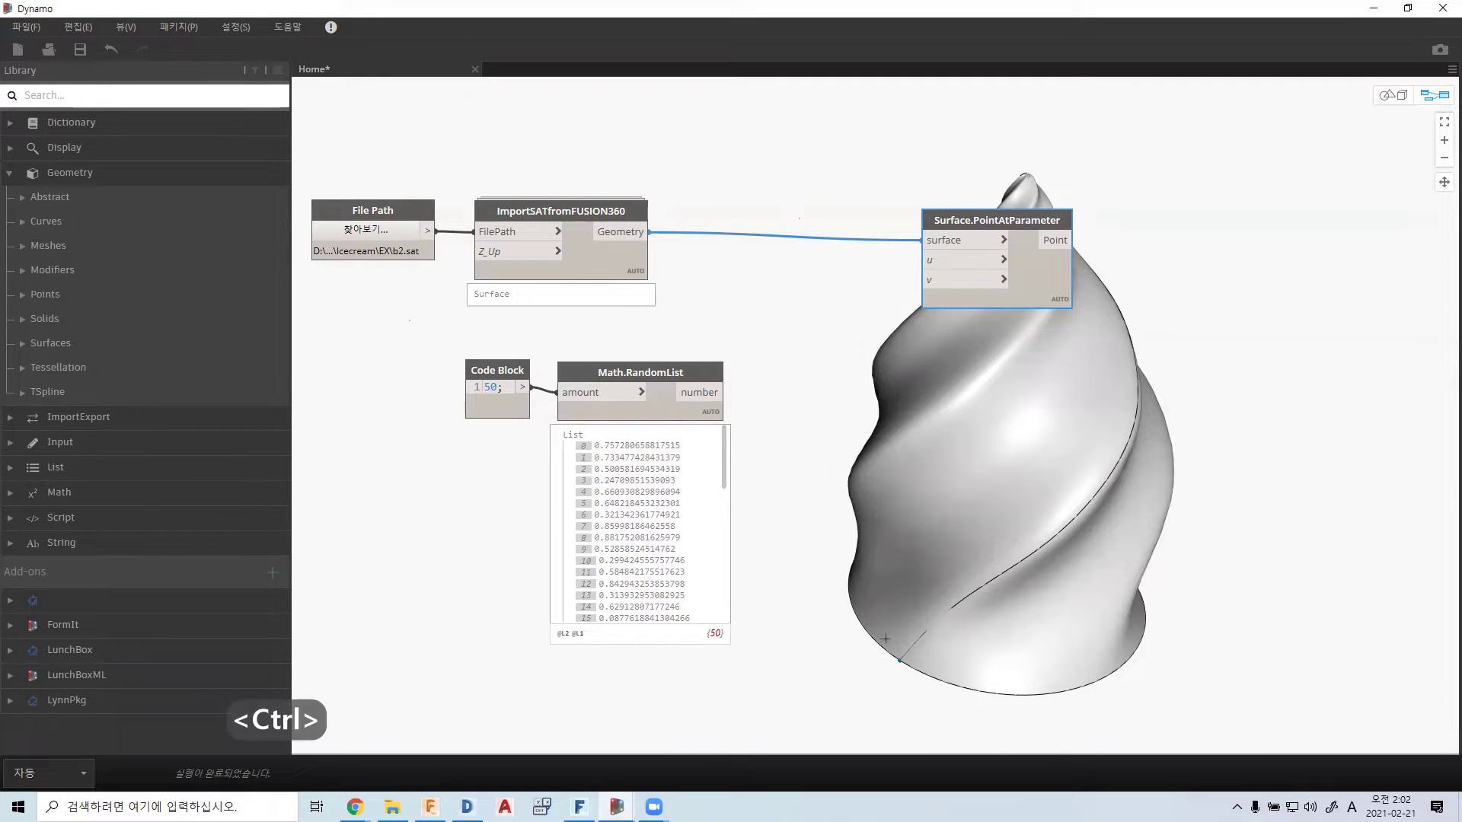
pyautogui.moveTo(886, 639)
pyautogui.mouseDown()
pyautogui.moveTo(935, 579)
pyautogui.moveTo(1027, 520)
pyautogui.moveTo(1088, 436)
pyautogui.moveTo(1081, 284)
pyautogui.mouseUp()
pyautogui.moveTo(869, 631)
pyautogui.mouseDown()
pyautogui.moveTo(930, 550)
pyautogui.moveTo(1025, 468)
pyautogui.moveTo(1065, 328)
pyautogui.mouseUp()
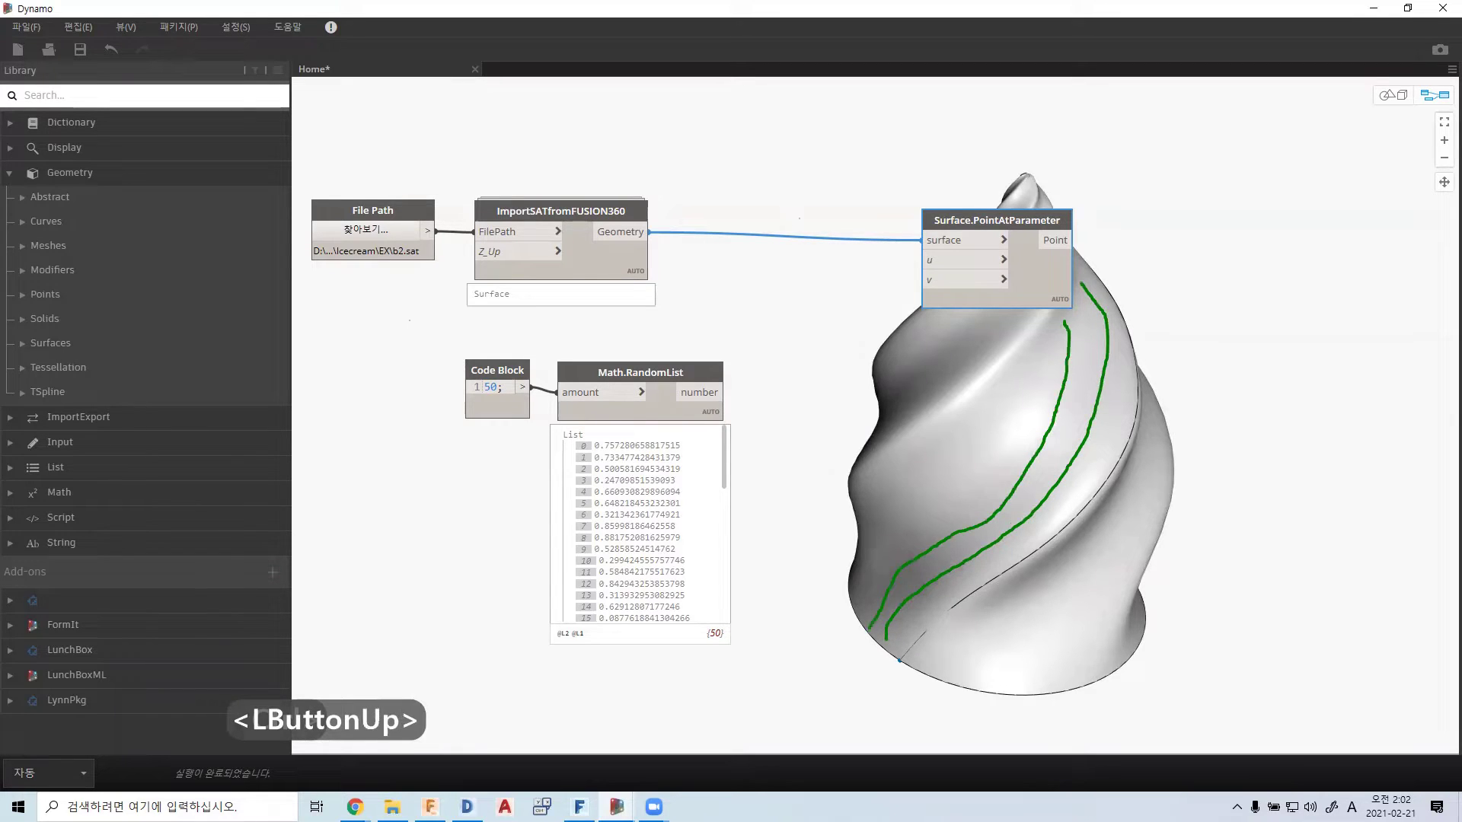
pyautogui.moveTo(853, 582)
pyautogui.mouseDown()
pyautogui.moveTo(1018, 388)
pyautogui.moveTo(1030, 330)
pyautogui.mouseUp()
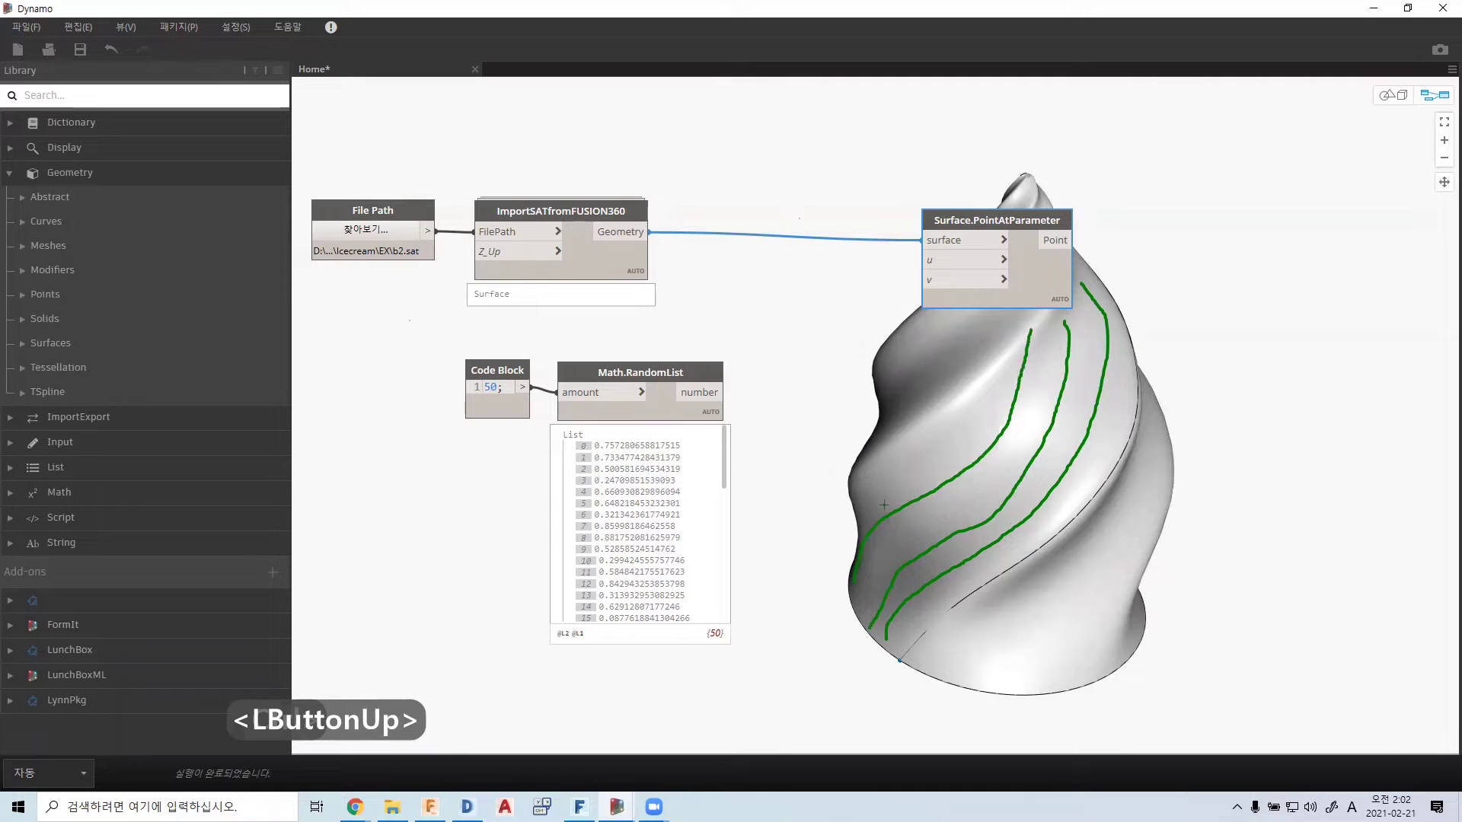
pyautogui.moveTo(862, 508)
pyautogui.mouseDown()
pyautogui.moveTo(971, 397)
pyautogui.moveTo(999, 340)
pyautogui.mouseUp()
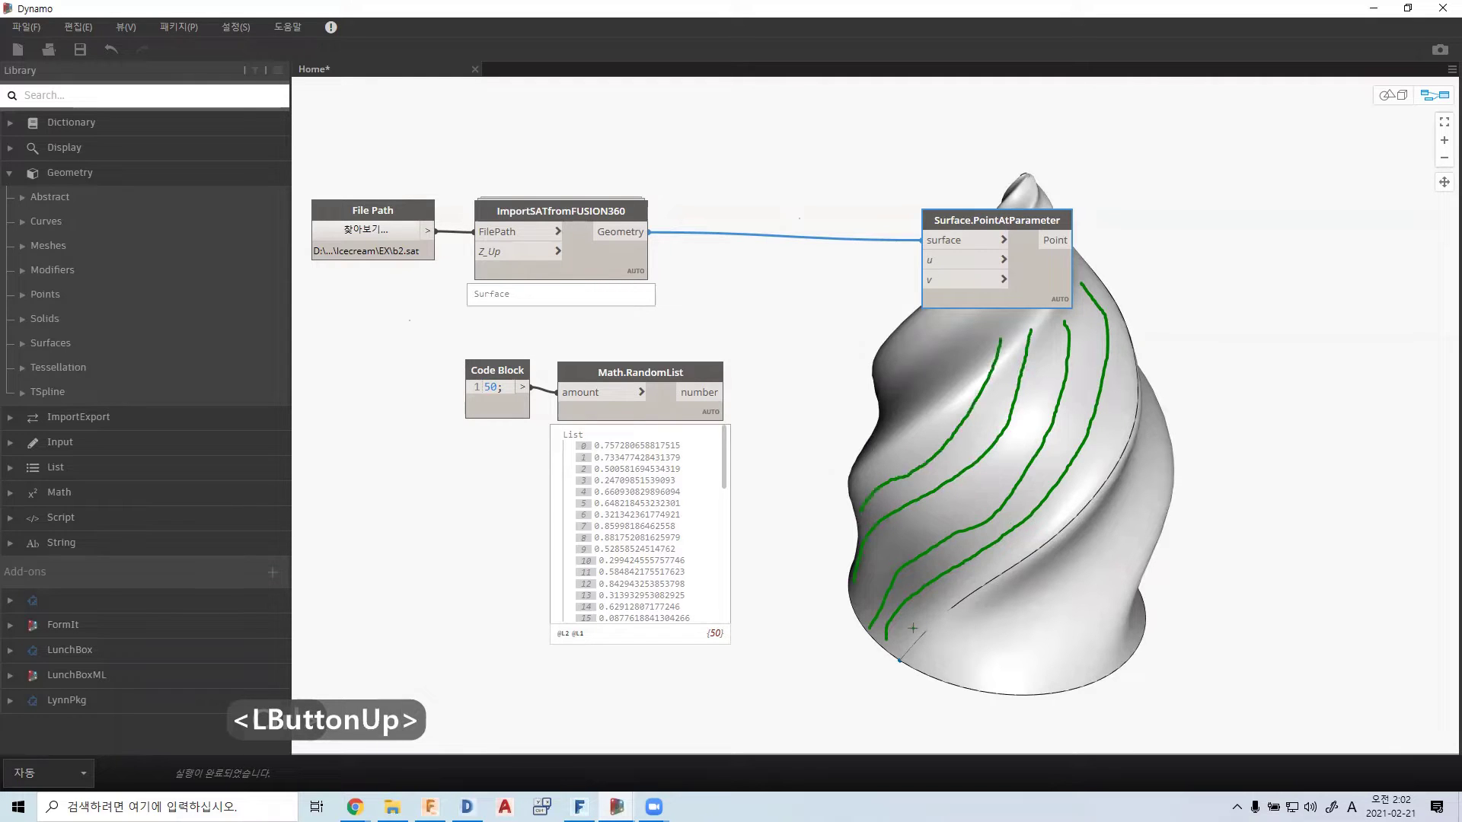
pyautogui.moveTo(873, 581)
pyautogui.mouseDown()
pyautogui.moveTo(950, 633)
pyautogui.moveTo(1095, 638)
pyautogui.moveTo(1127, 609)
pyautogui.mouseUp()
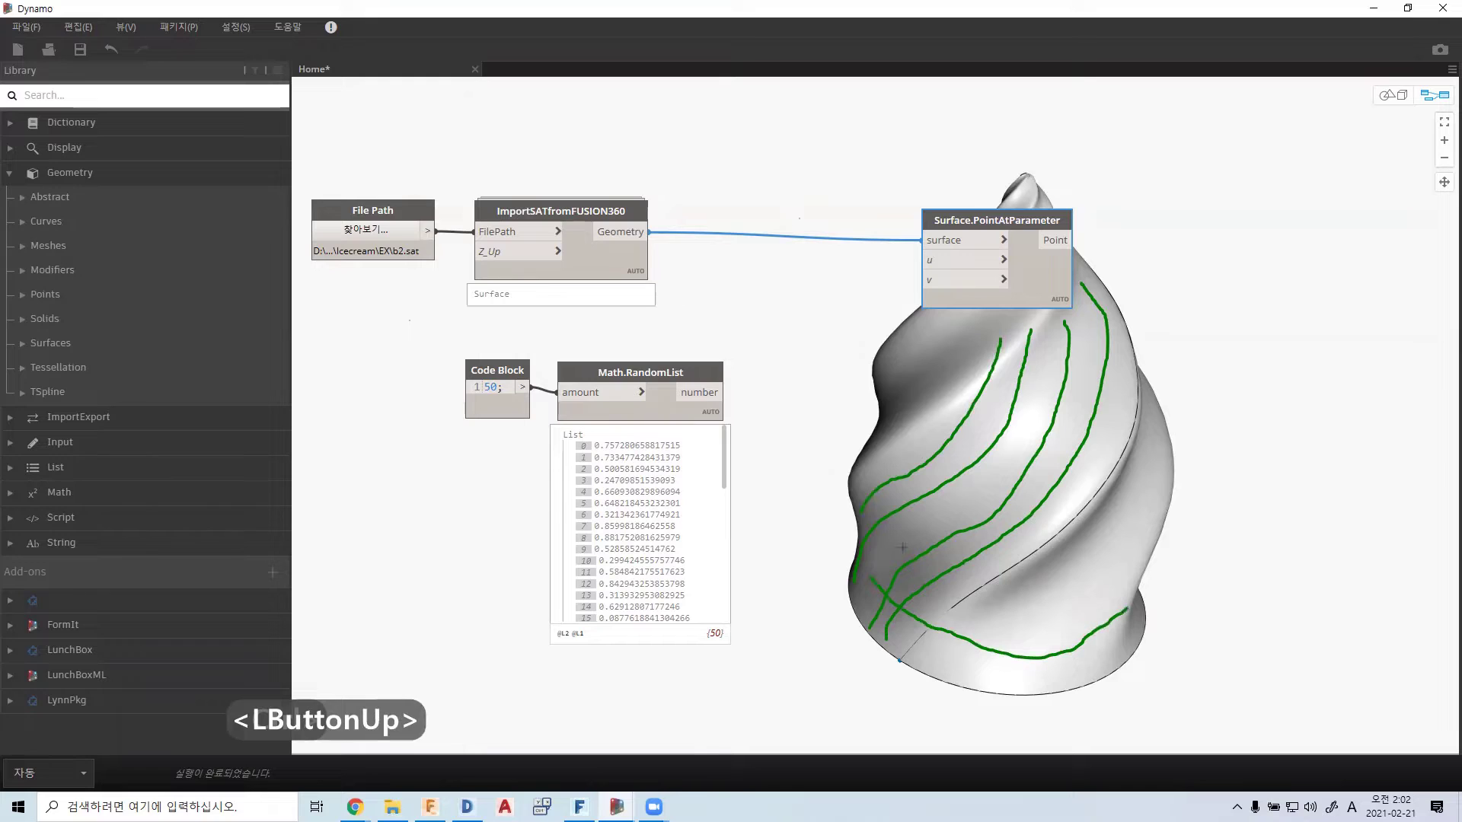
pyautogui.moveTo(890, 535)
pyautogui.mouseDown()
pyautogui.moveTo(1074, 617)
pyautogui.moveTo(1119, 576)
pyautogui.mouseUp()
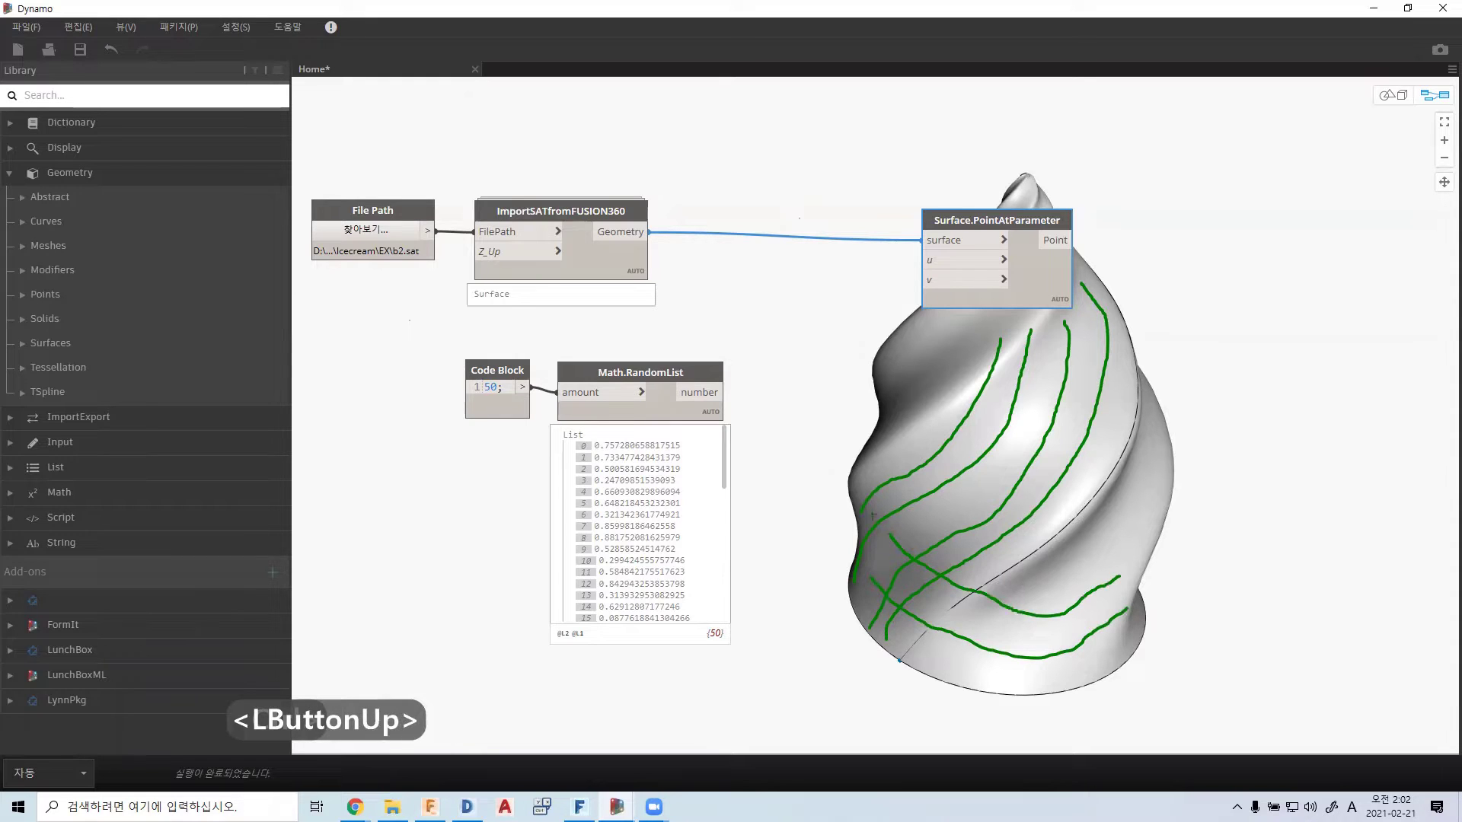
pyautogui.moveTo(874, 480)
pyautogui.mouseDown()
pyautogui.moveTo(981, 543)
pyautogui.moveTo(1135, 500)
pyautogui.mouseUp()
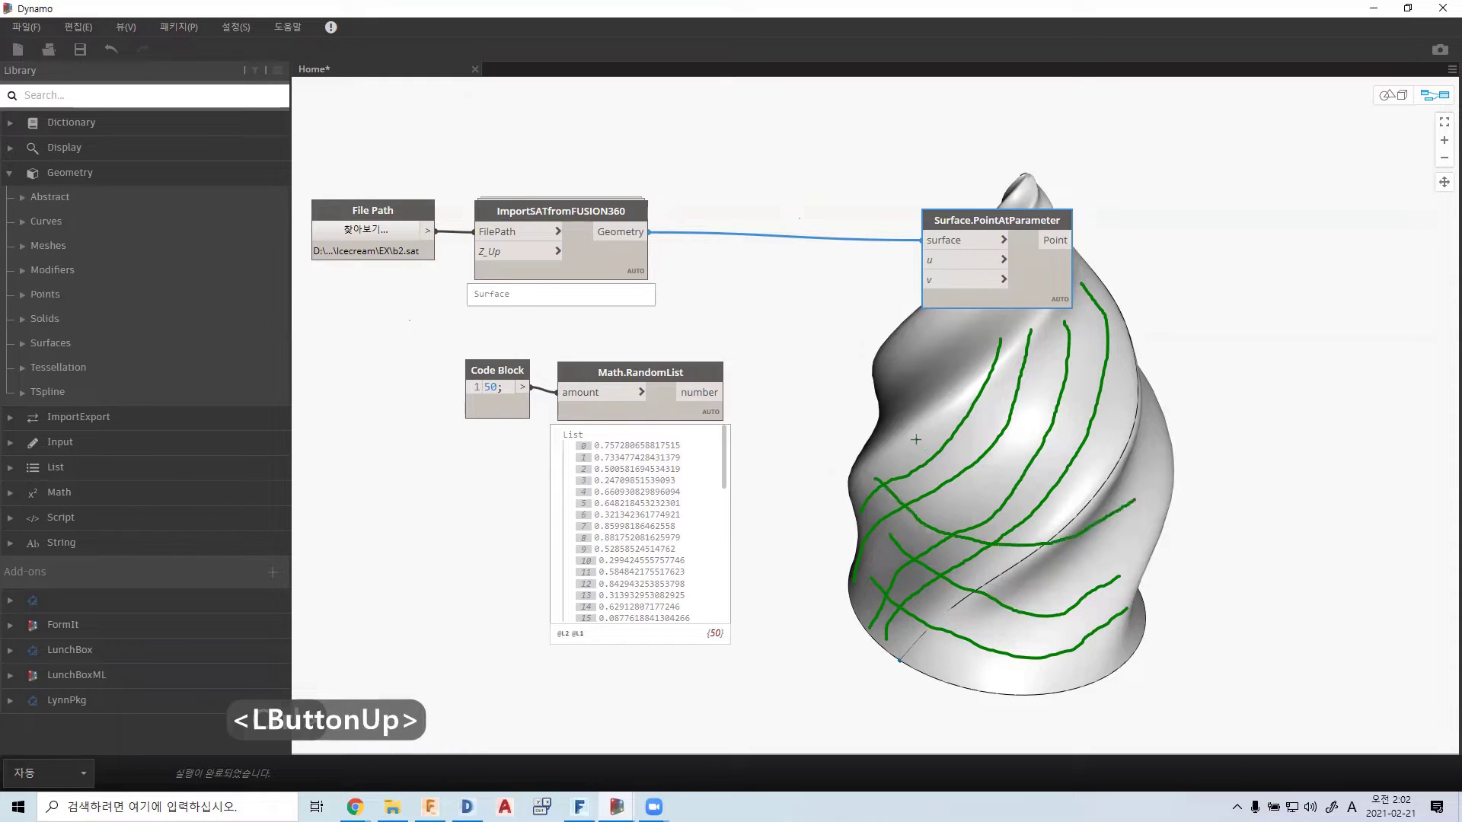
pyautogui.moveTo(908, 438)
pyautogui.mouseDown()
pyautogui.moveTo(938, 480)
pyautogui.moveTo(1133, 459)
pyautogui.moveTo(1150, 441)
pyautogui.mouseUp()
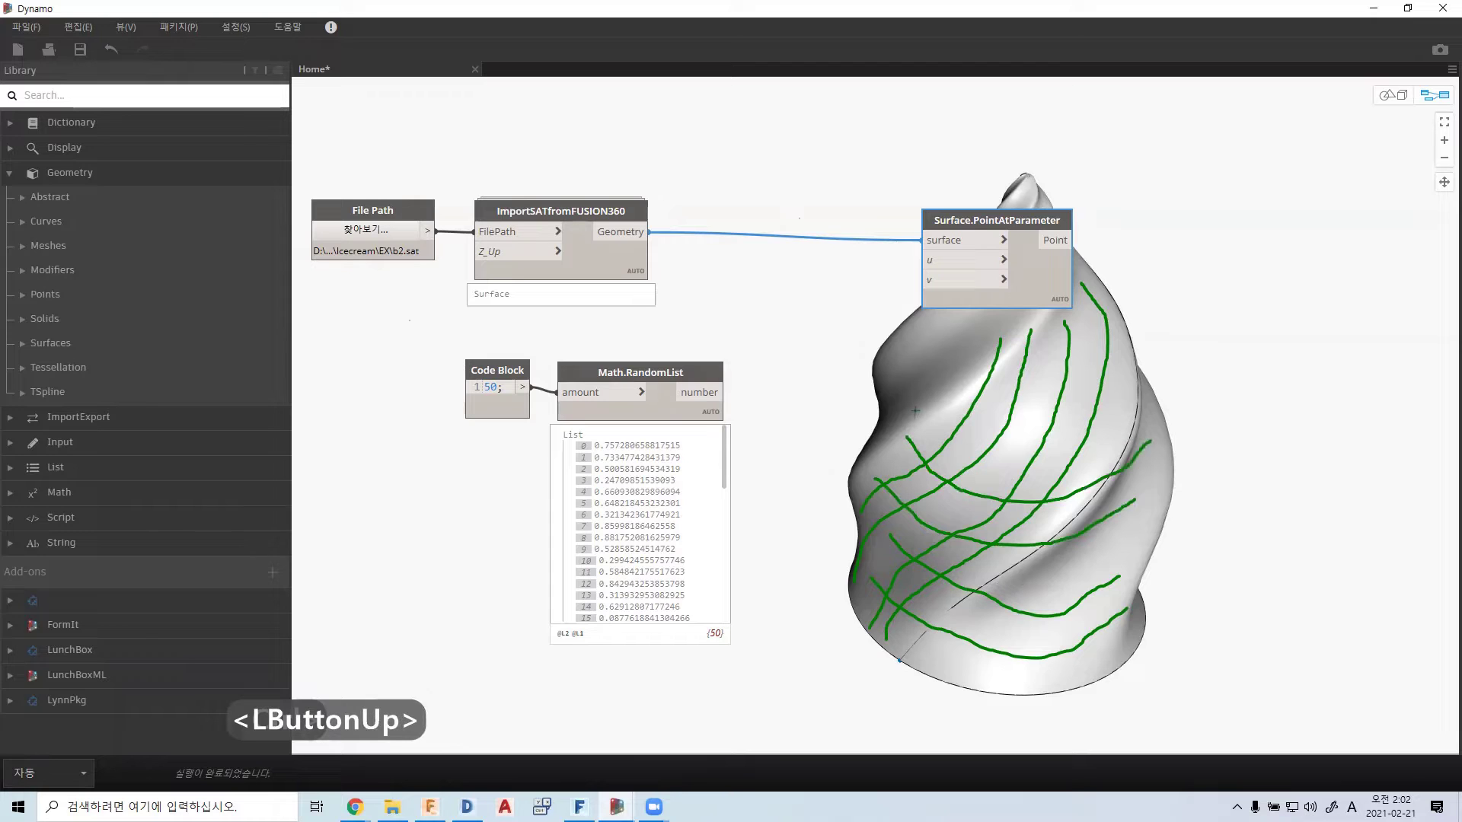
pyautogui.moveTo(916, 411)
pyautogui.mouseDown()
pyautogui.moveTo(1021, 450)
pyautogui.moveTo(1143, 389)
pyautogui.mouseUp()
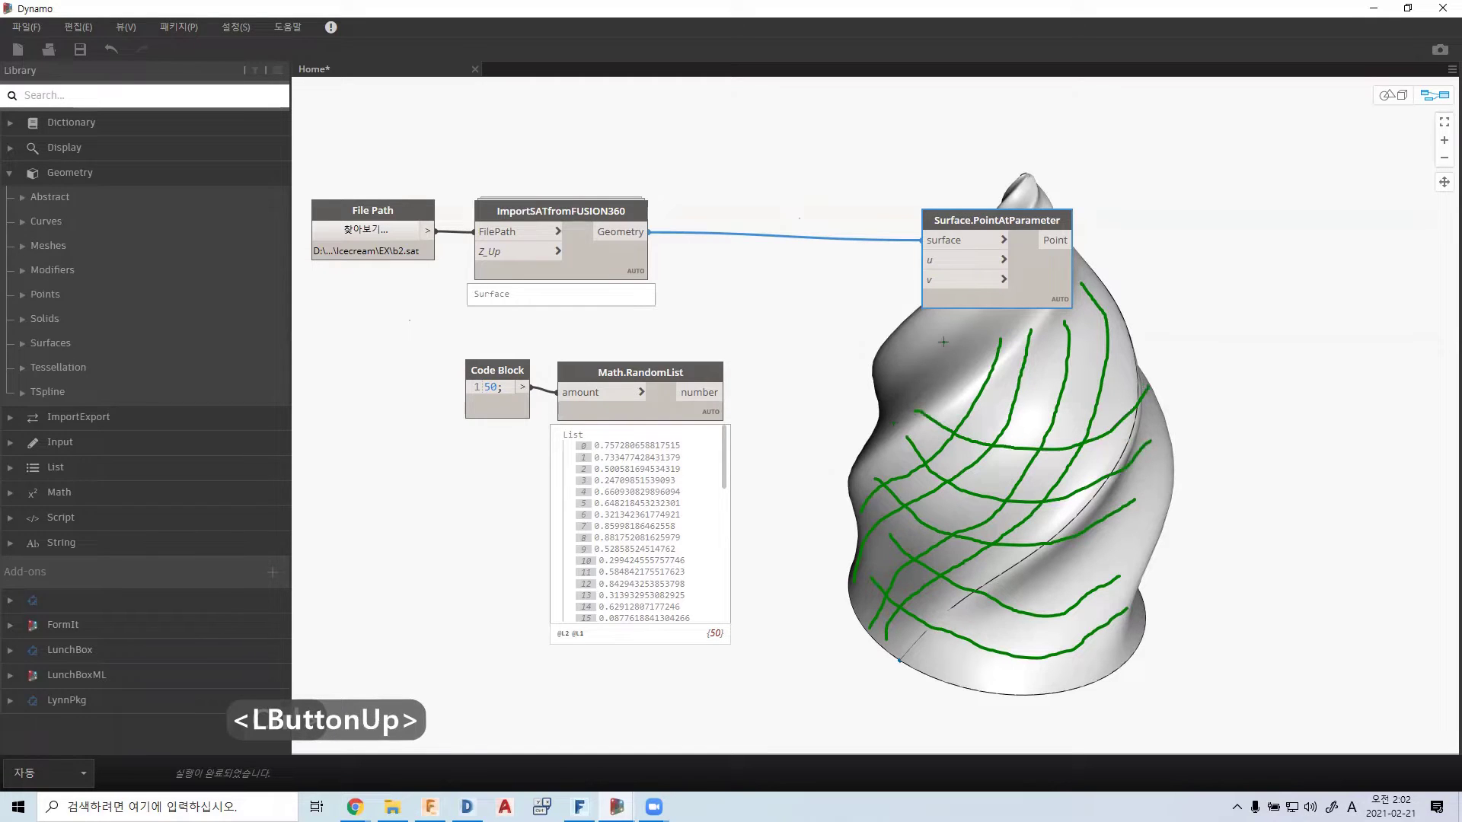
pyautogui.moveTo(944, 342)
pyautogui.mouseDown()
pyautogui.moveTo(1059, 392)
pyautogui.moveTo(1126, 332)
pyautogui.mouseUp()
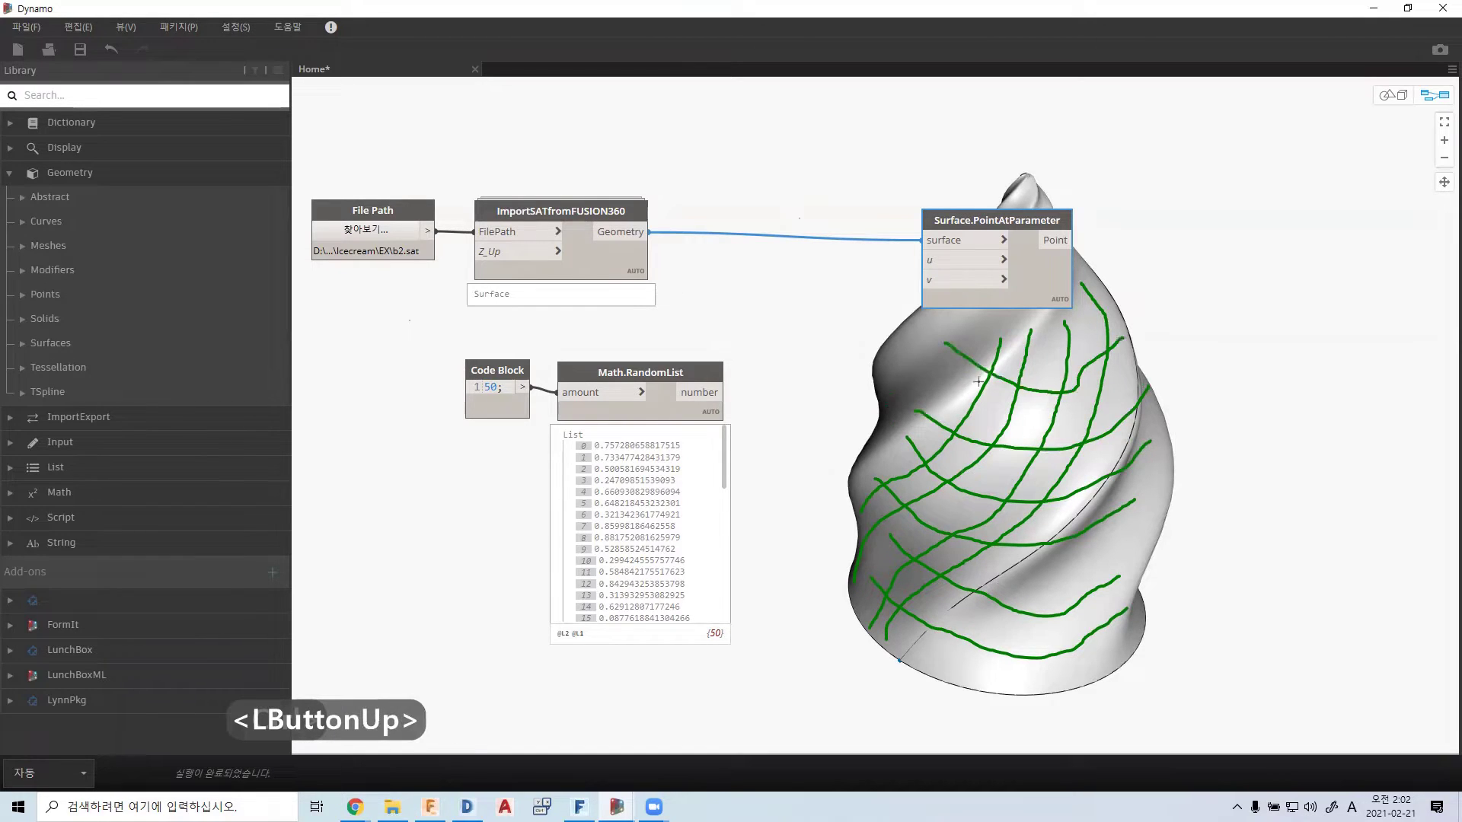
pyautogui.moveTo(949, 435); pyautogui.dragTo(949, 436)
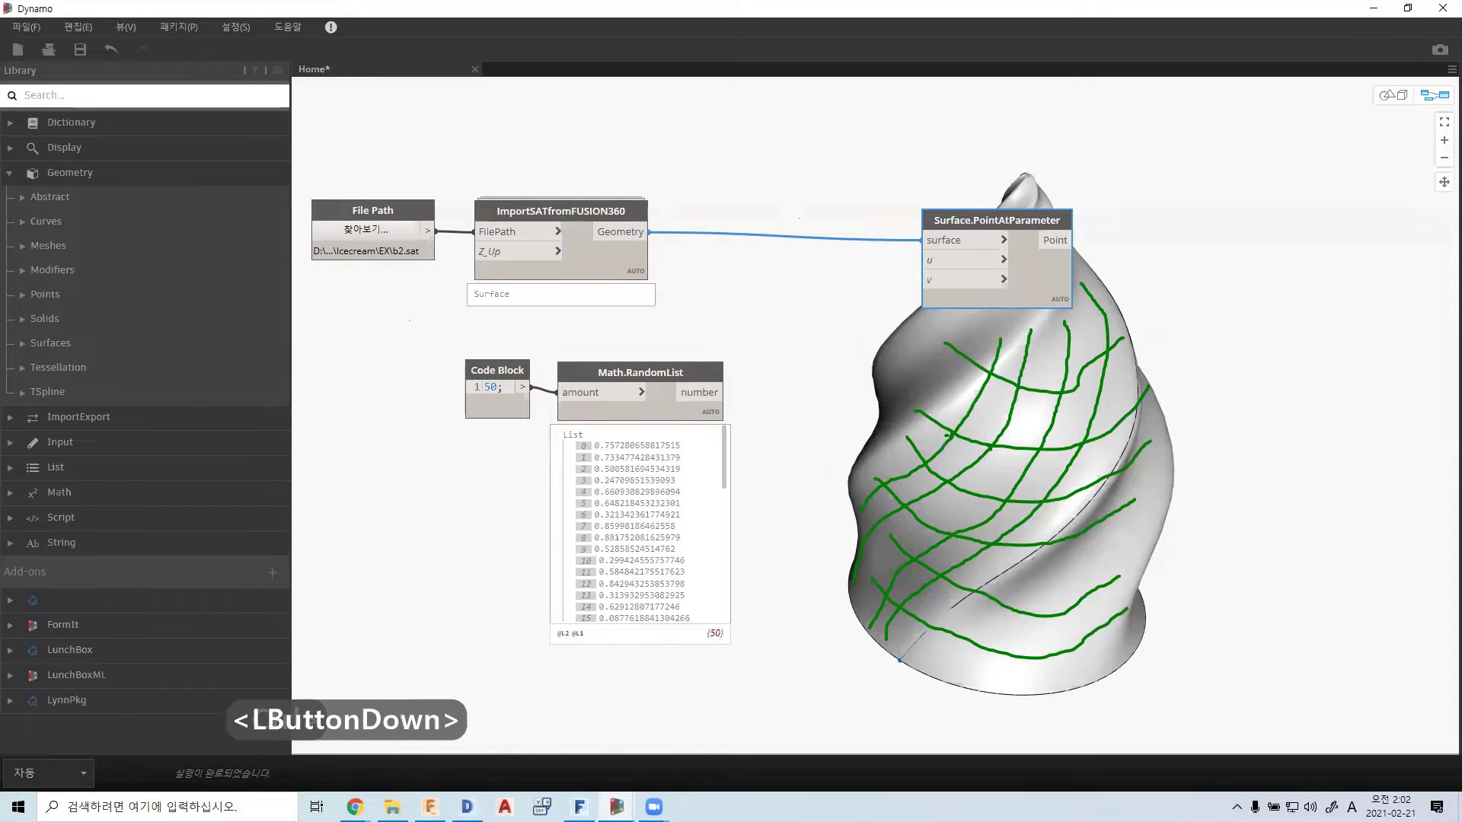
pyautogui.click(1035, 449)
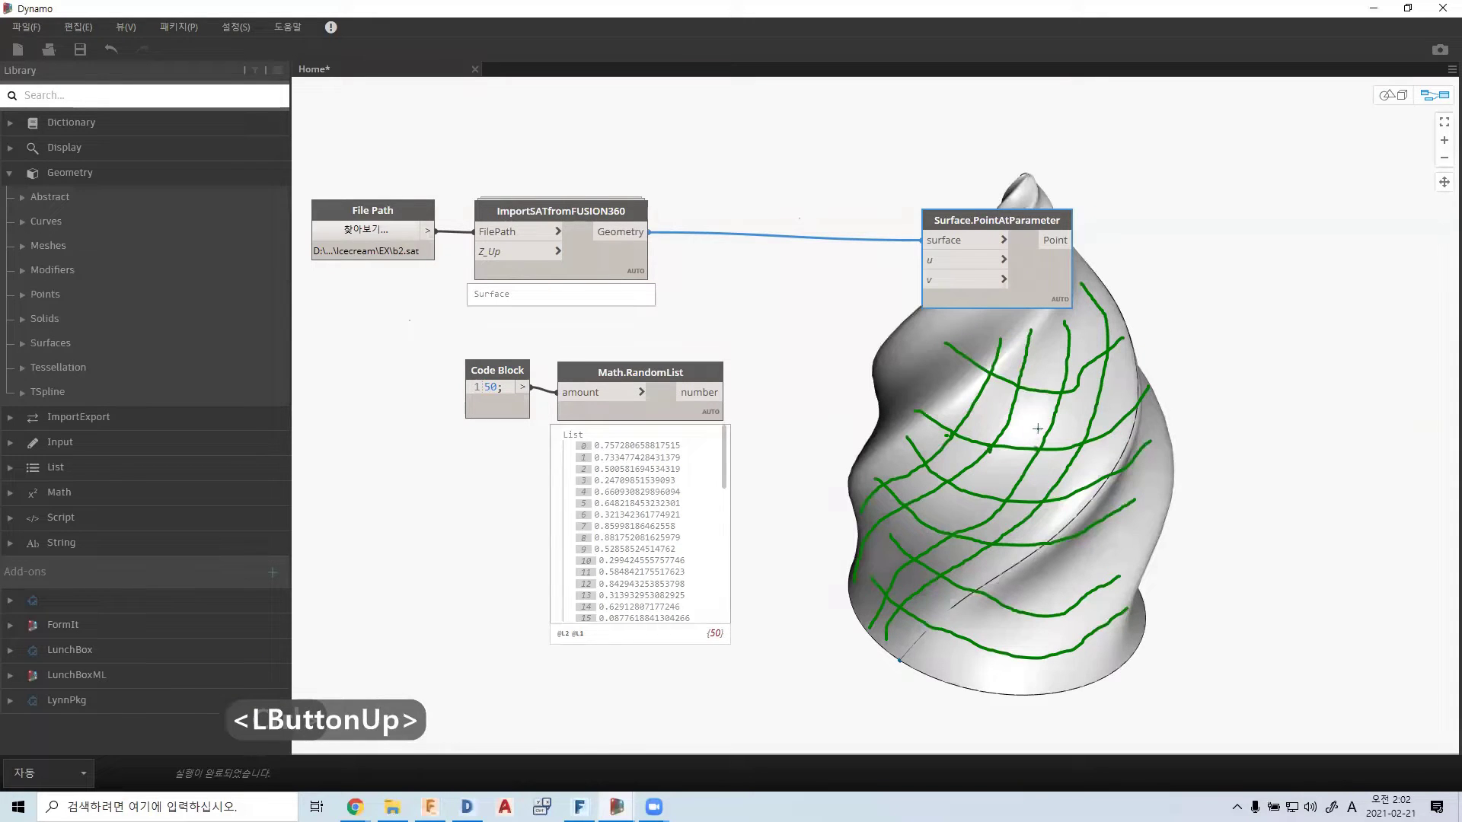
pyautogui.press('Escape')
pyautogui.press('ctrl')
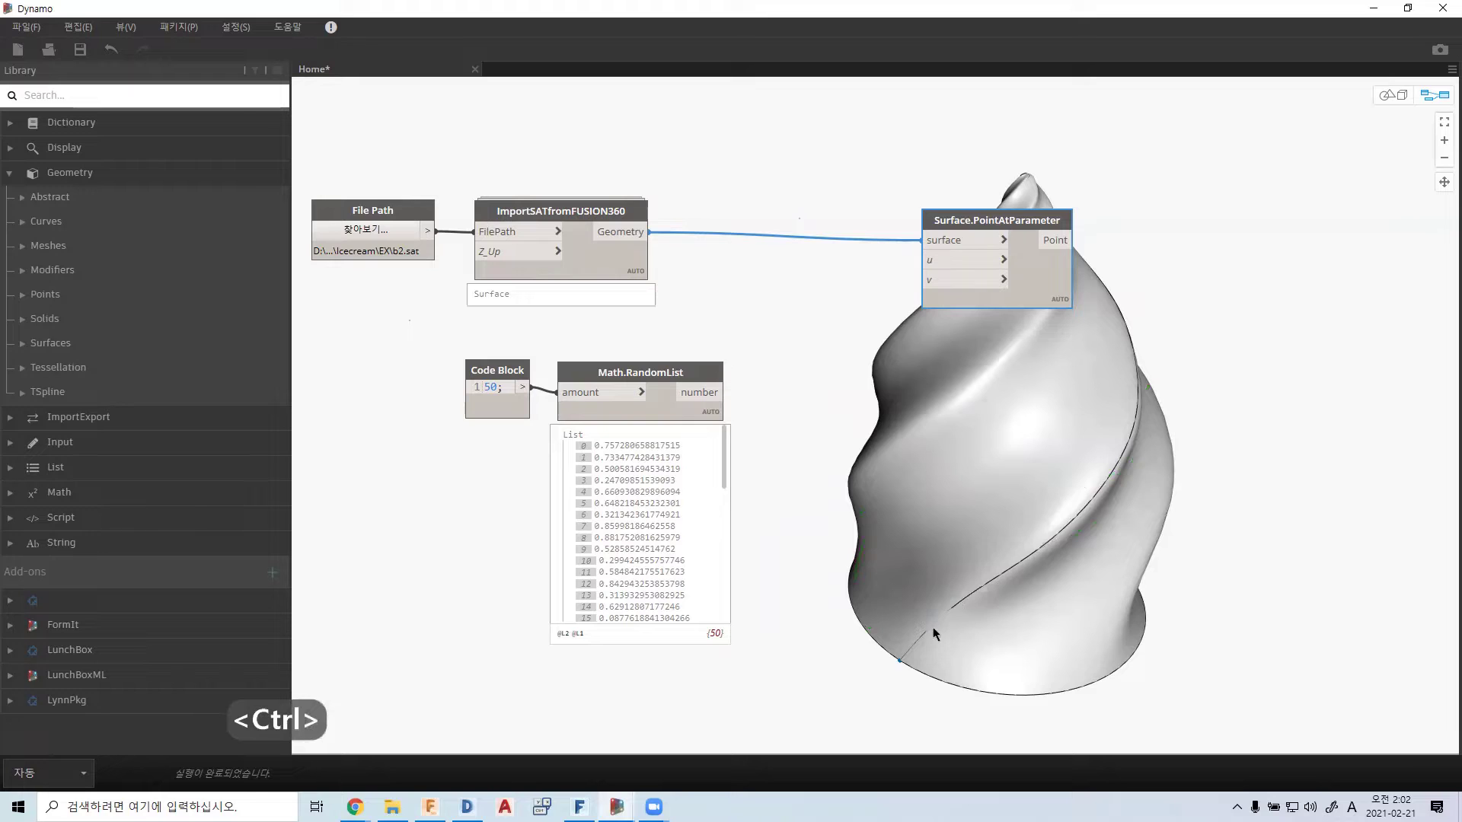
pyautogui.moveTo(904, 668)
pyautogui.mouseDown()
pyautogui.moveTo(1093, 496)
pyautogui.moveTo(1140, 432)
pyautogui.moveTo(1130, 311)
pyautogui.moveTo(1035, 179)
pyautogui.mouseUp()
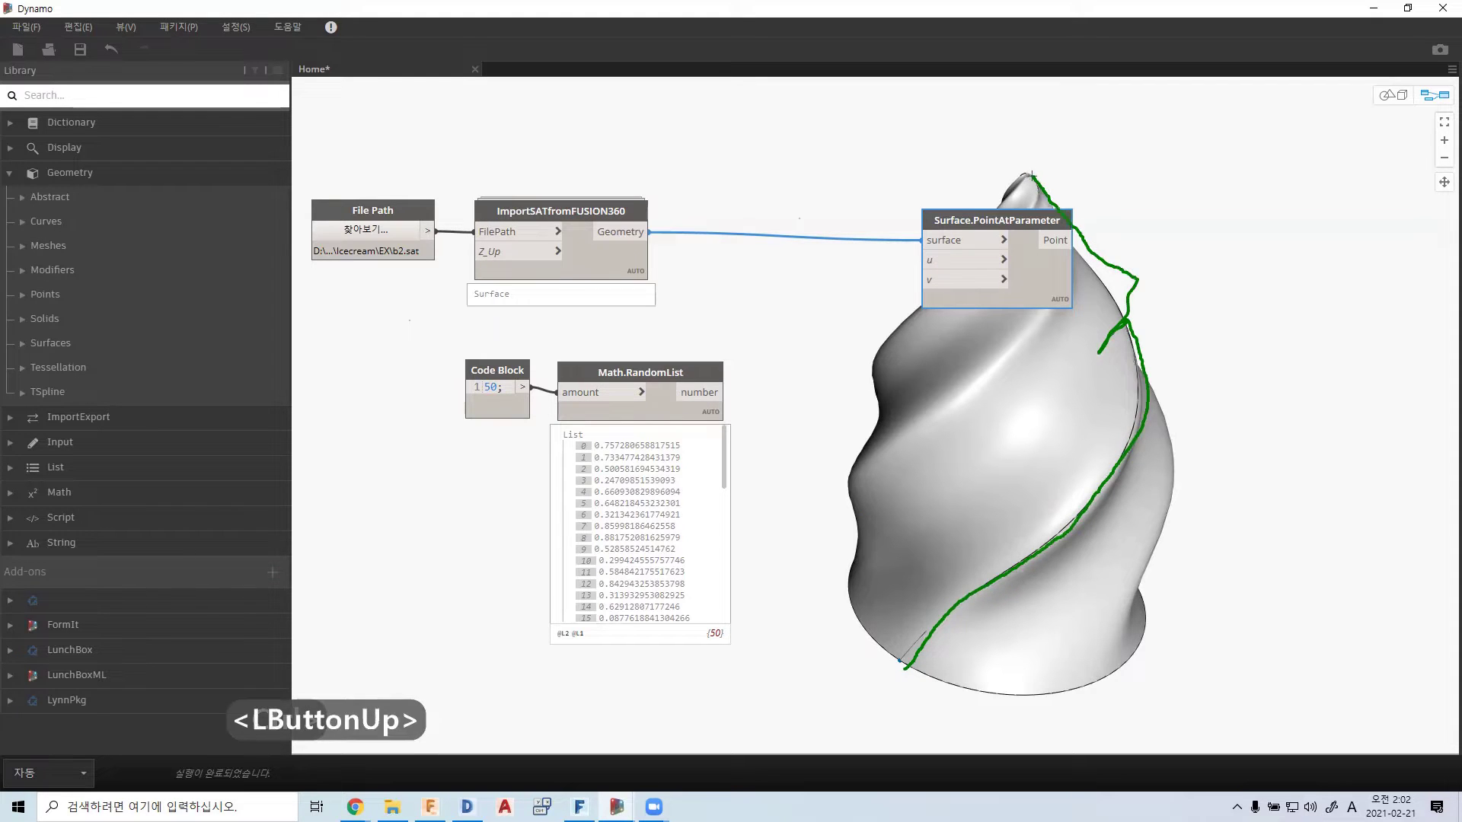
pyautogui.keyDown('ctrl'); pyautogui.scroll(2, 1092, 375); pyautogui.keyUp('ctrl')
pyautogui.keyDown('ctrl'); pyautogui.scroll(-2, 1108, 377); pyautogui.keyUp('ctrl')
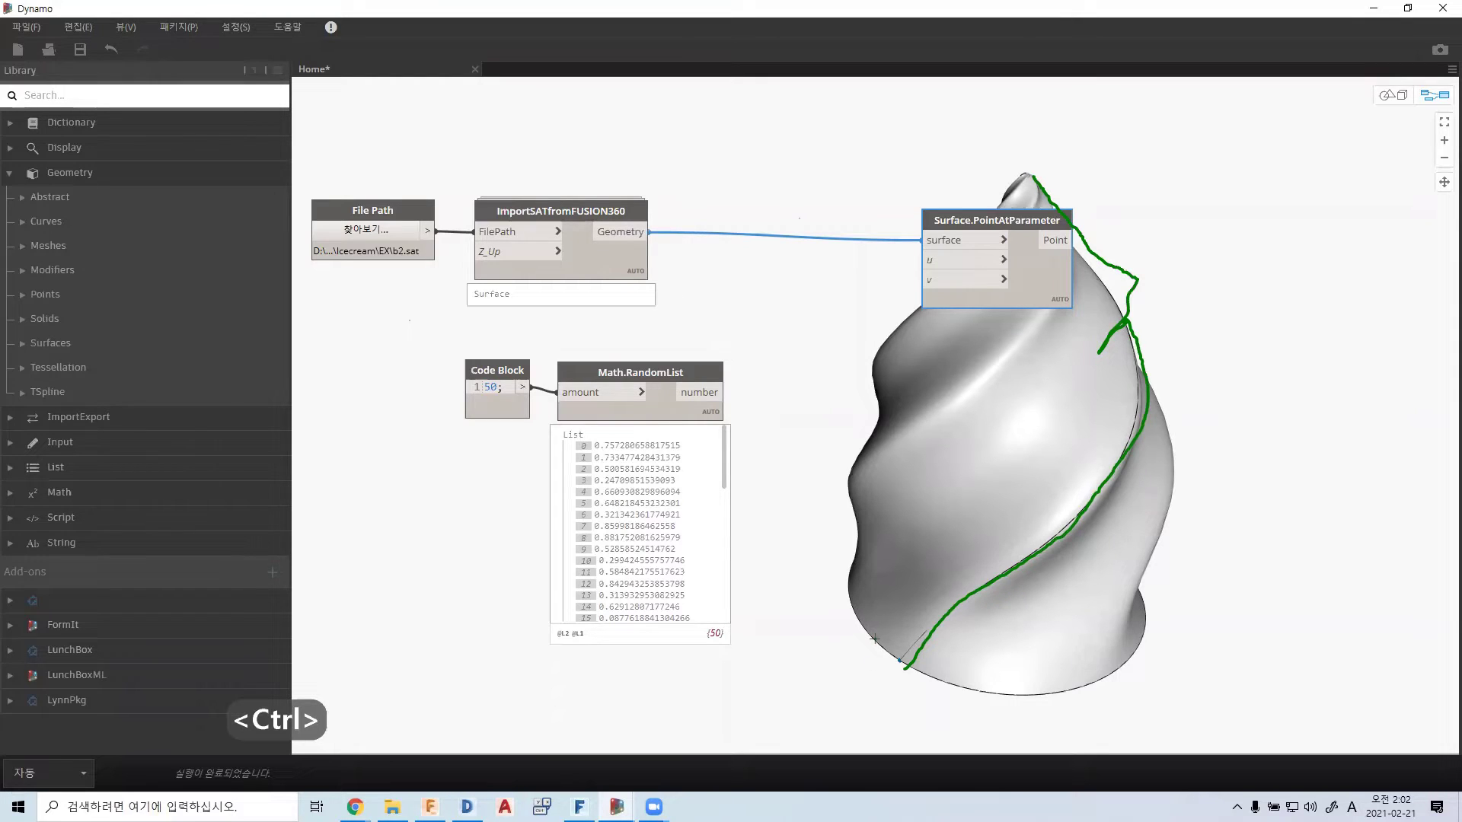
pyautogui.moveTo(877, 676)
pyautogui.mouseDown()
pyautogui.moveTo(875, 705)
pyautogui.moveTo(884, 674)
pyautogui.moveTo(920, 719)
pyautogui.mouseUp()
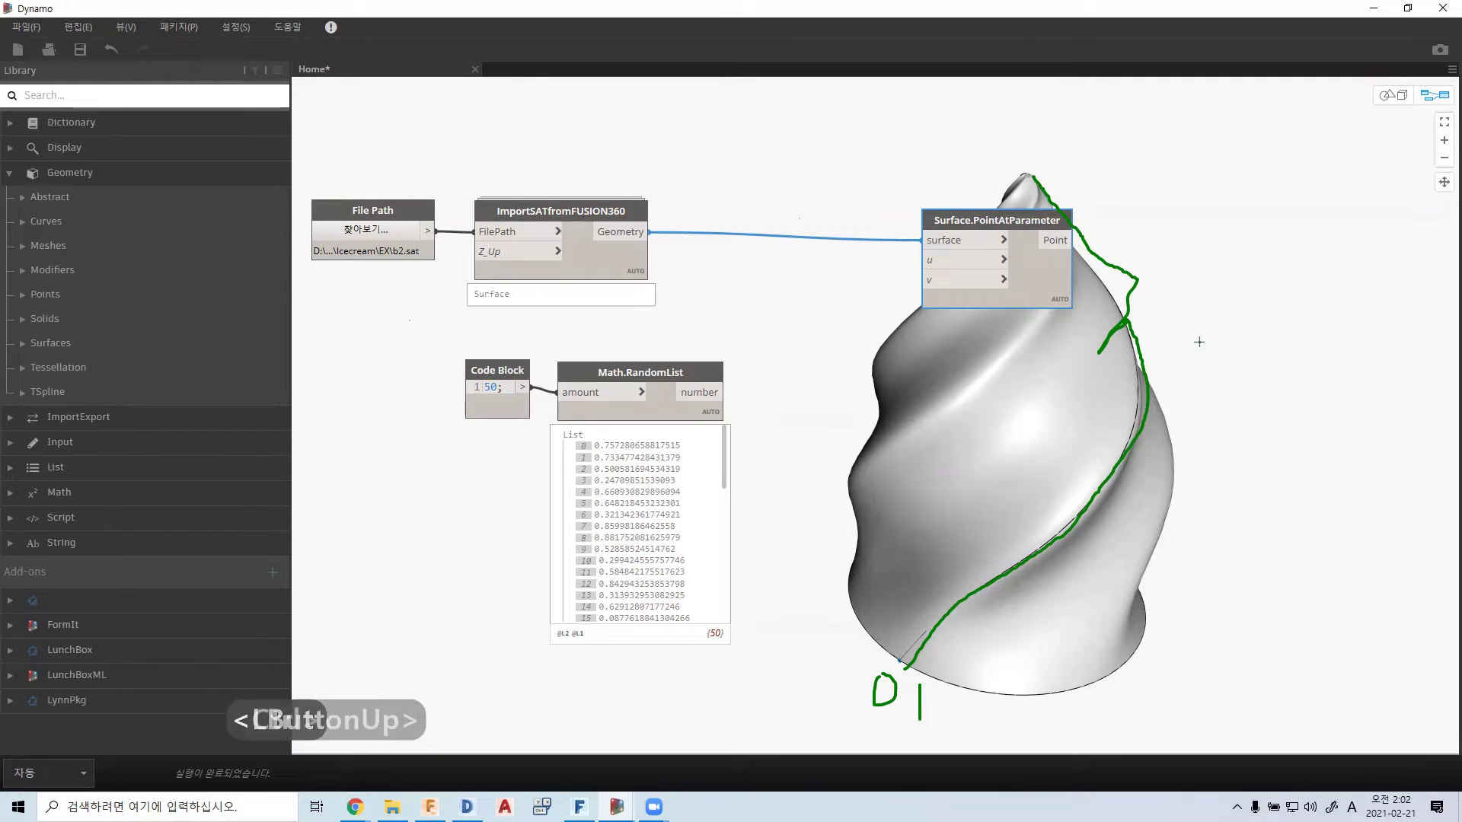
pyautogui.moveTo(1190, 338)
pyautogui.mouseDown()
pyautogui.moveTo(1197, 487)
pyautogui.moveTo(1202, 346)
pyautogui.moveTo(1346, 320)
pyautogui.mouseUp()
pyautogui.moveTo(1389, 320)
pyautogui.mouseDown()
pyautogui.moveTo(1405, 392)
pyautogui.moveTo(1248, 522)
pyautogui.moveTo(1178, 508)
pyautogui.mouseUp()
pyautogui.moveTo(1191, 569)
pyautogui.mouseDown()
pyautogui.moveTo(1191, 588)
pyautogui.moveTo(1223, 572)
pyautogui.mouseUp()
pyautogui.moveTo(1193, 564); pyautogui.dragTo(1210, 564)
pyautogui.moveTo(1414, 512); pyautogui.dragTo(1424, 546)
pyautogui.moveTo(1246, 313)
pyautogui.mouseDown()
pyautogui.moveTo(1249, 256)
pyautogui.moveTo(1330, 289)
pyautogui.moveTo(1311, 306)
pyautogui.moveTo(1347, 284)
pyautogui.mouseUp()
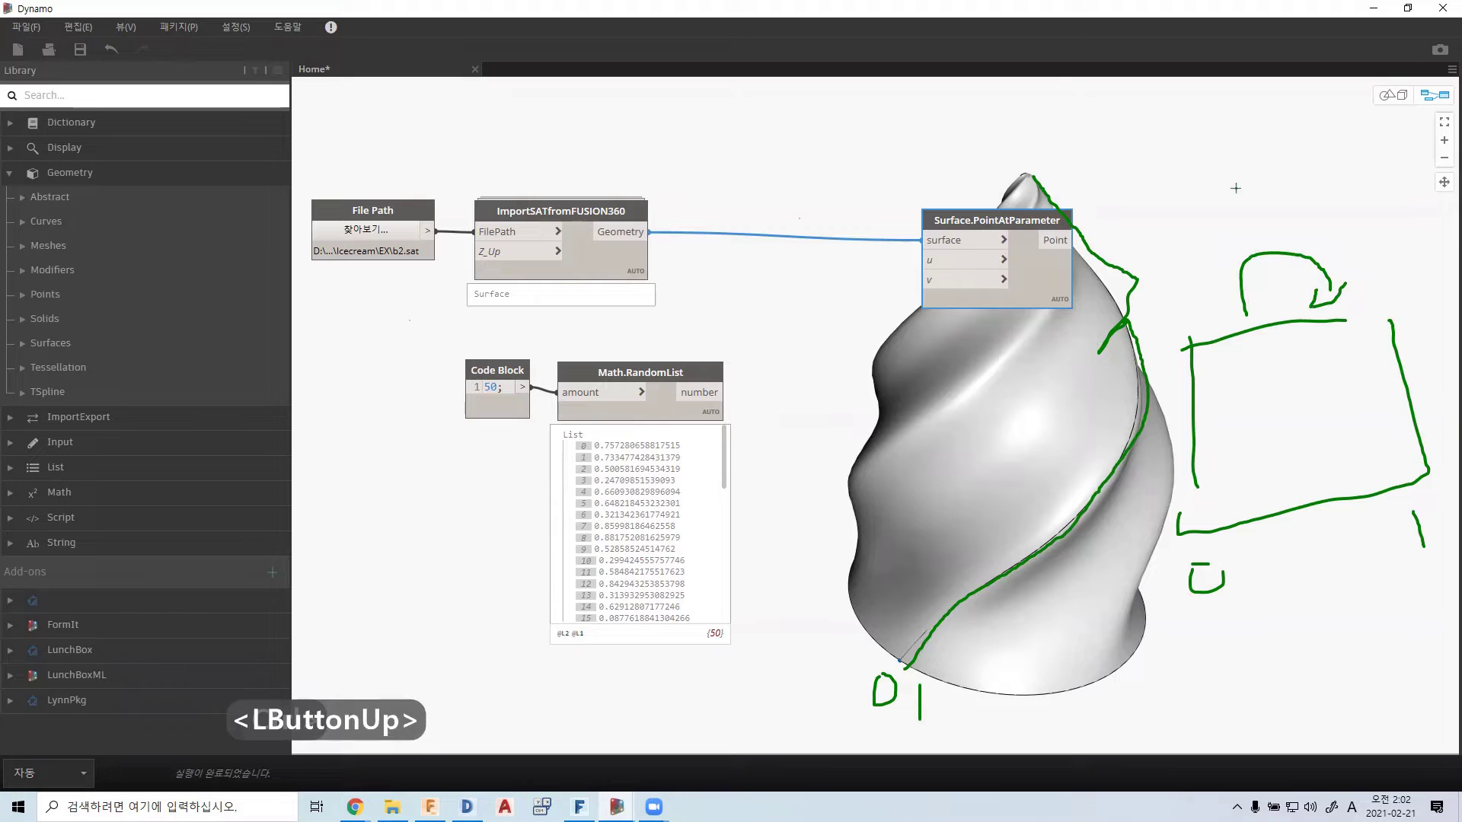
pyautogui.moveTo(1230, 189)
pyautogui.mouseDown()
pyautogui.moveTo(1329, 107)
pyautogui.moveTo(1238, 190)
pyautogui.moveTo(1243, 269)
pyautogui.mouseUp()
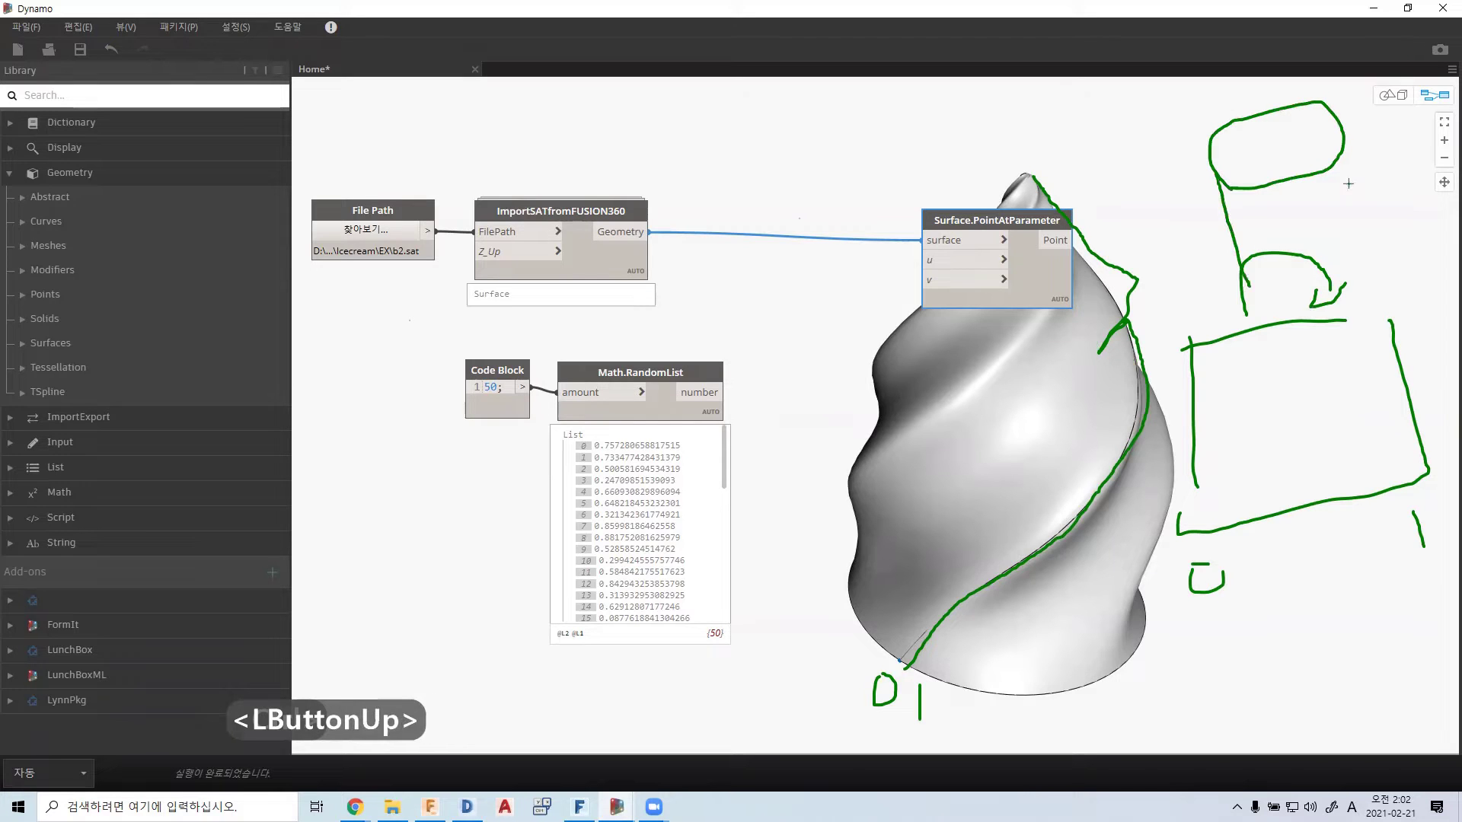
pyautogui.moveTo(1339, 145); pyautogui.dragTo(1393, 259)
pyautogui.moveTo(1260, 268)
pyautogui.mouseDown()
pyautogui.moveTo(1314, 304)
pyautogui.moveTo(1394, 259)
pyautogui.mouseUp()
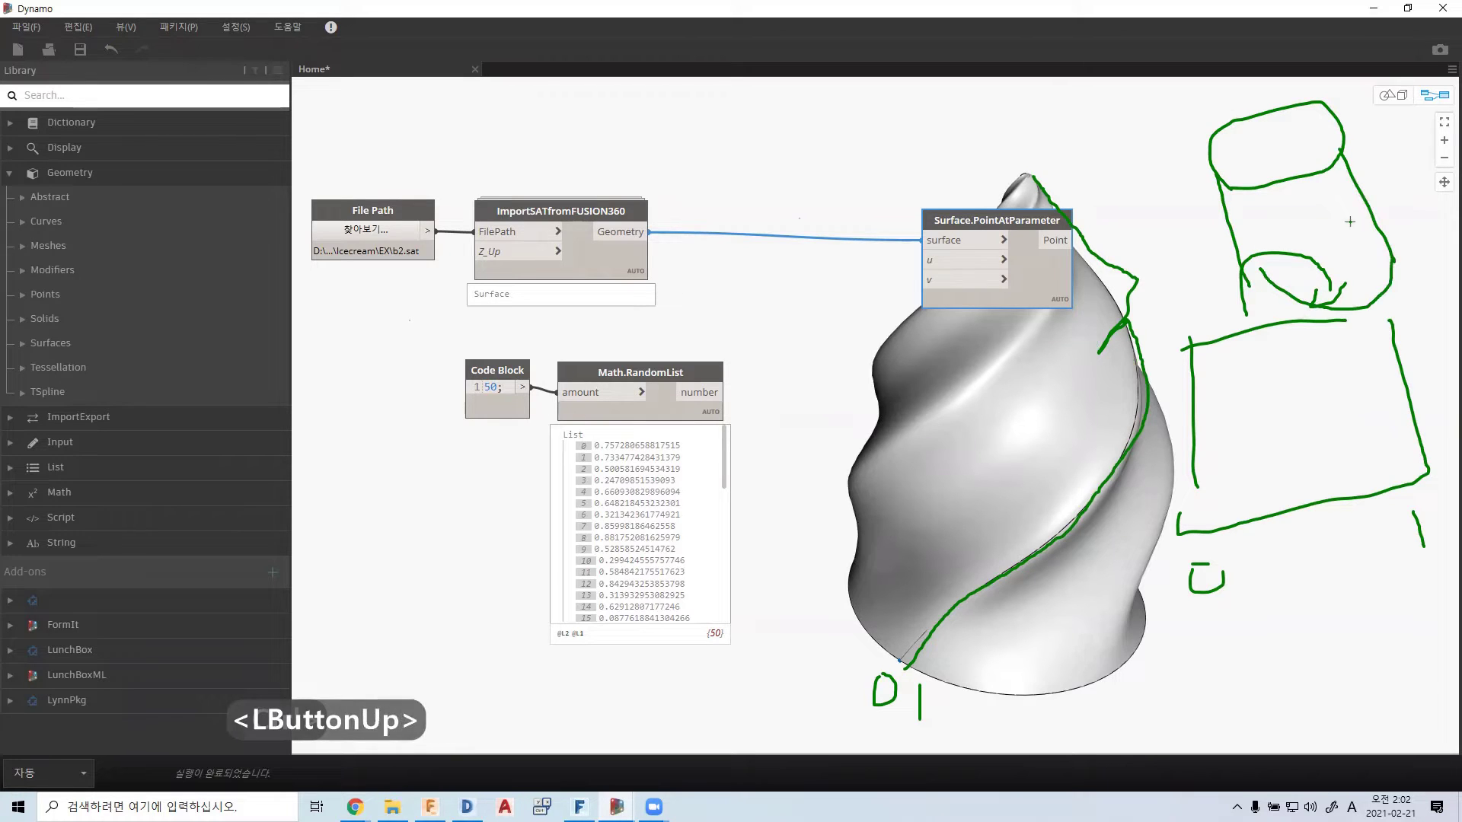
pyautogui.moveTo(1308, 180); pyautogui.dragTo(1373, 300)
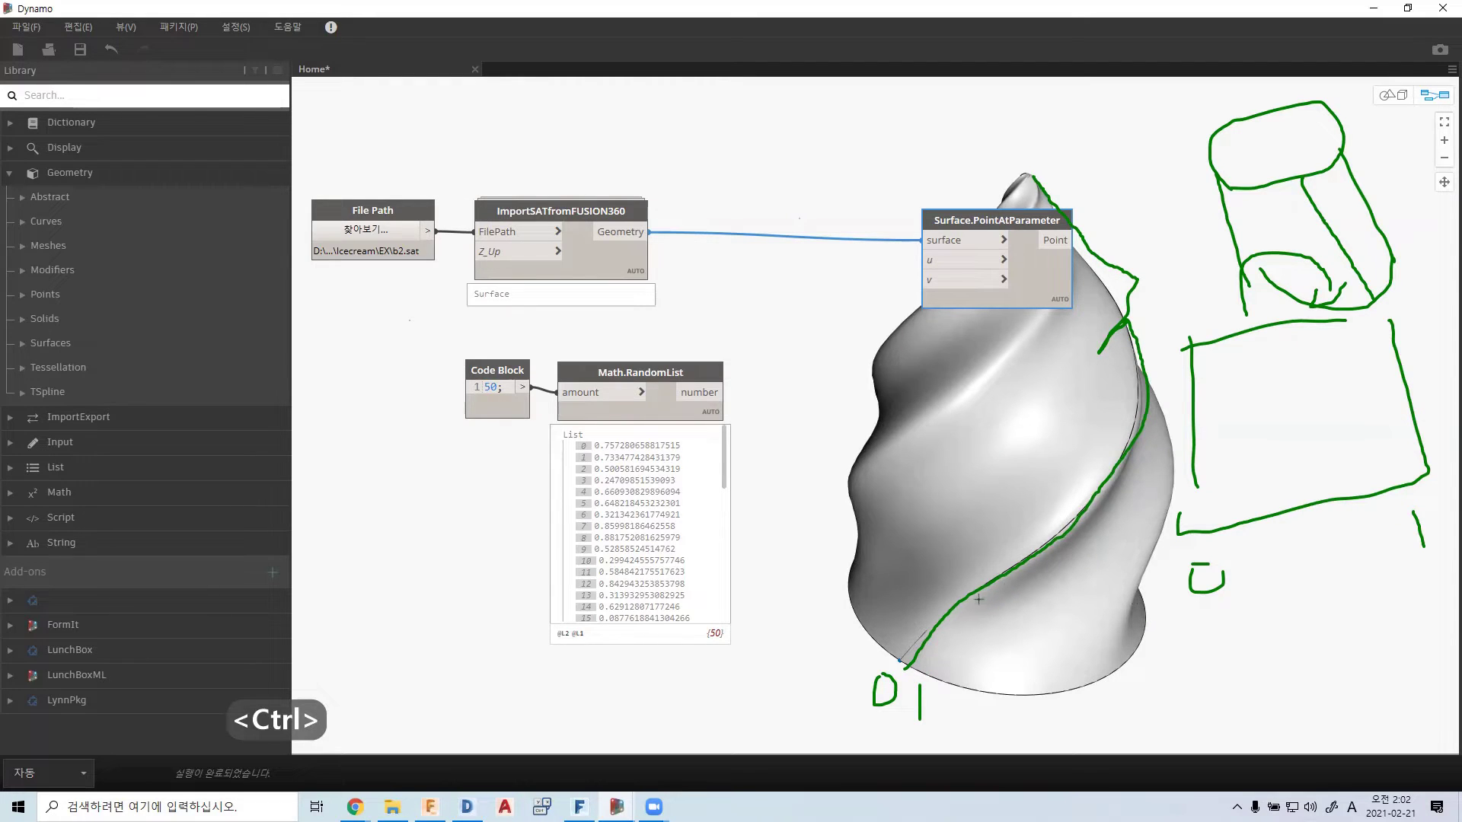
pyautogui.moveTo(853, 578)
pyautogui.mouseDown()
pyautogui.moveTo(882, 536)
pyautogui.moveTo(1009, 518)
pyautogui.moveTo(1085, 542)
pyautogui.moveTo(1135, 586)
pyautogui.mouseUp()
pyautogui.press('ctrl')
pyautogui.moveTo(1007, 505)
pyautogui.mouseDown()
pyautogui.moveTo(981, 533)
pyautogui.moveTo(1002, 516)
pyautogui.mouseUp()
pyautogui.moveTo(998, 449)
pyautogui.mouseDown()
pyautogui.moveTo(987, 457)
pyautogui.moveTo(1027, 497)
pyautogui.moveTo(1057, 466)
pyautogui.mouseUp()
pyautogui.doubleClick(1009, 472)
pyautogui.click(1008, 484)
pyautogui.press('ctrl')
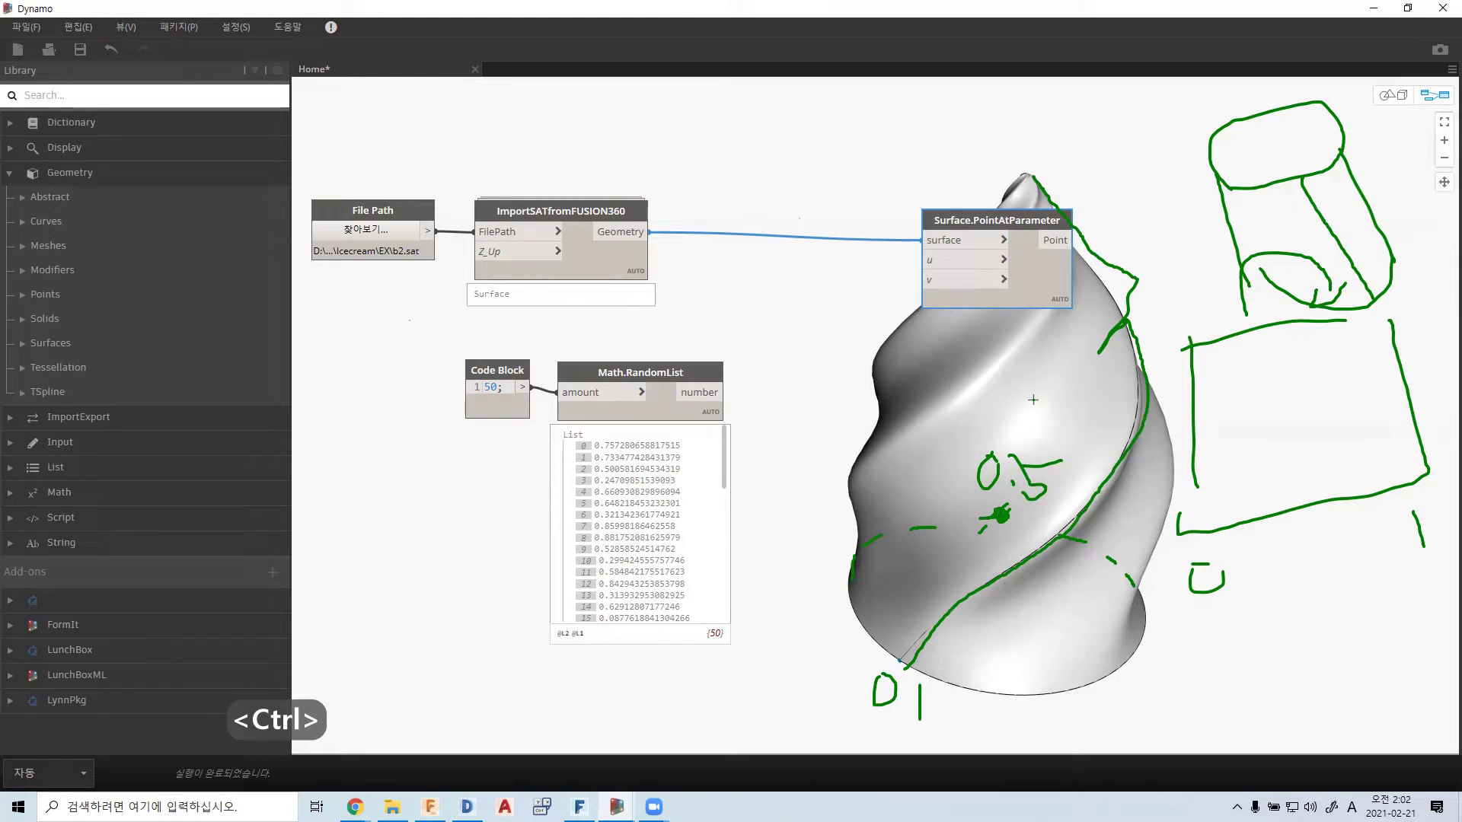
pyautogui.press('Escape')
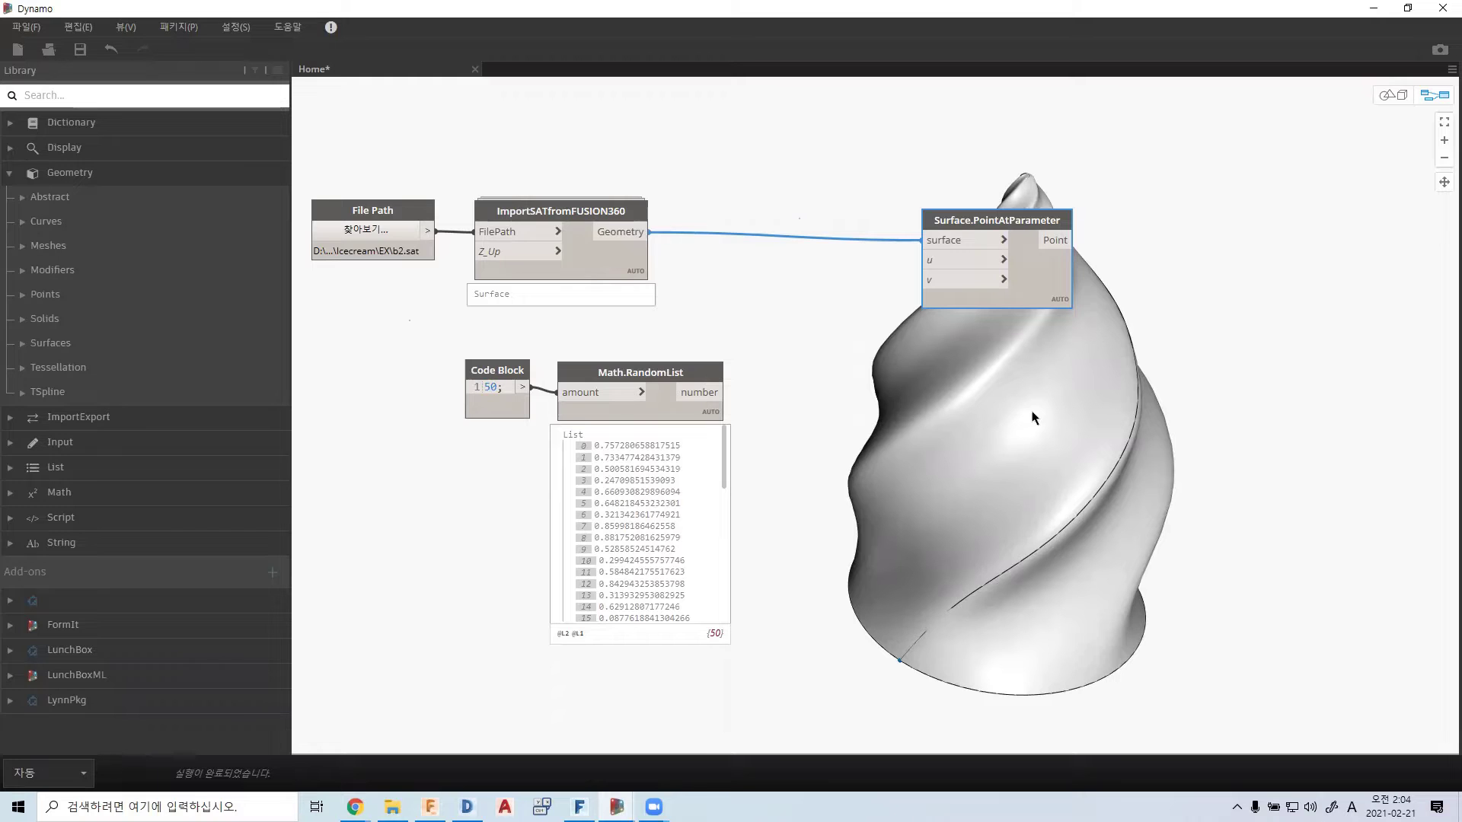
# - Adjust the position of the Surface.PointAtParameter node near the tip of the ice cream model
pyautogui.moveTo(1051, 289); pyautogui.dragTo(1082, 305)
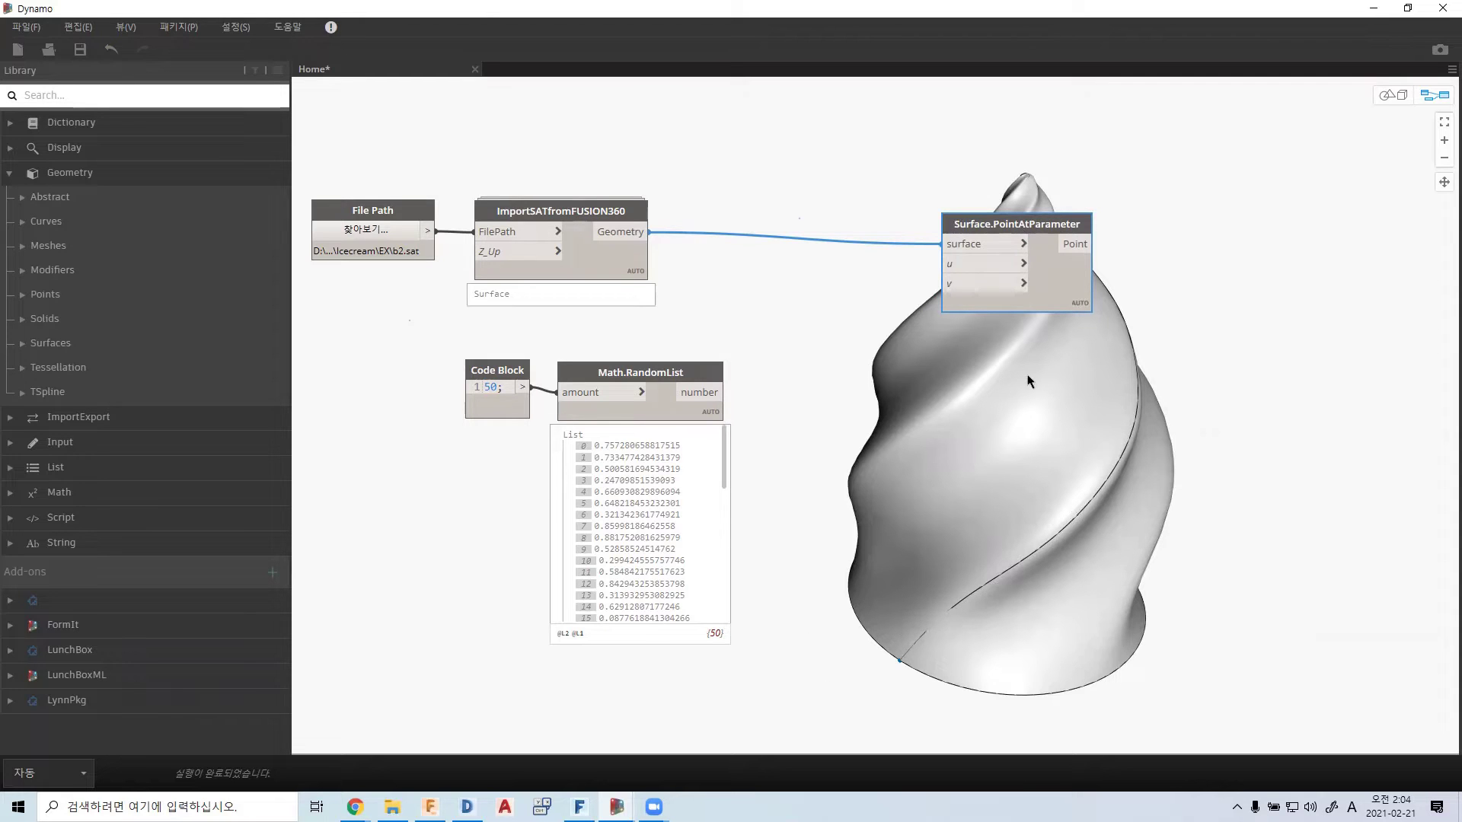
pyautogui.press('Escape')
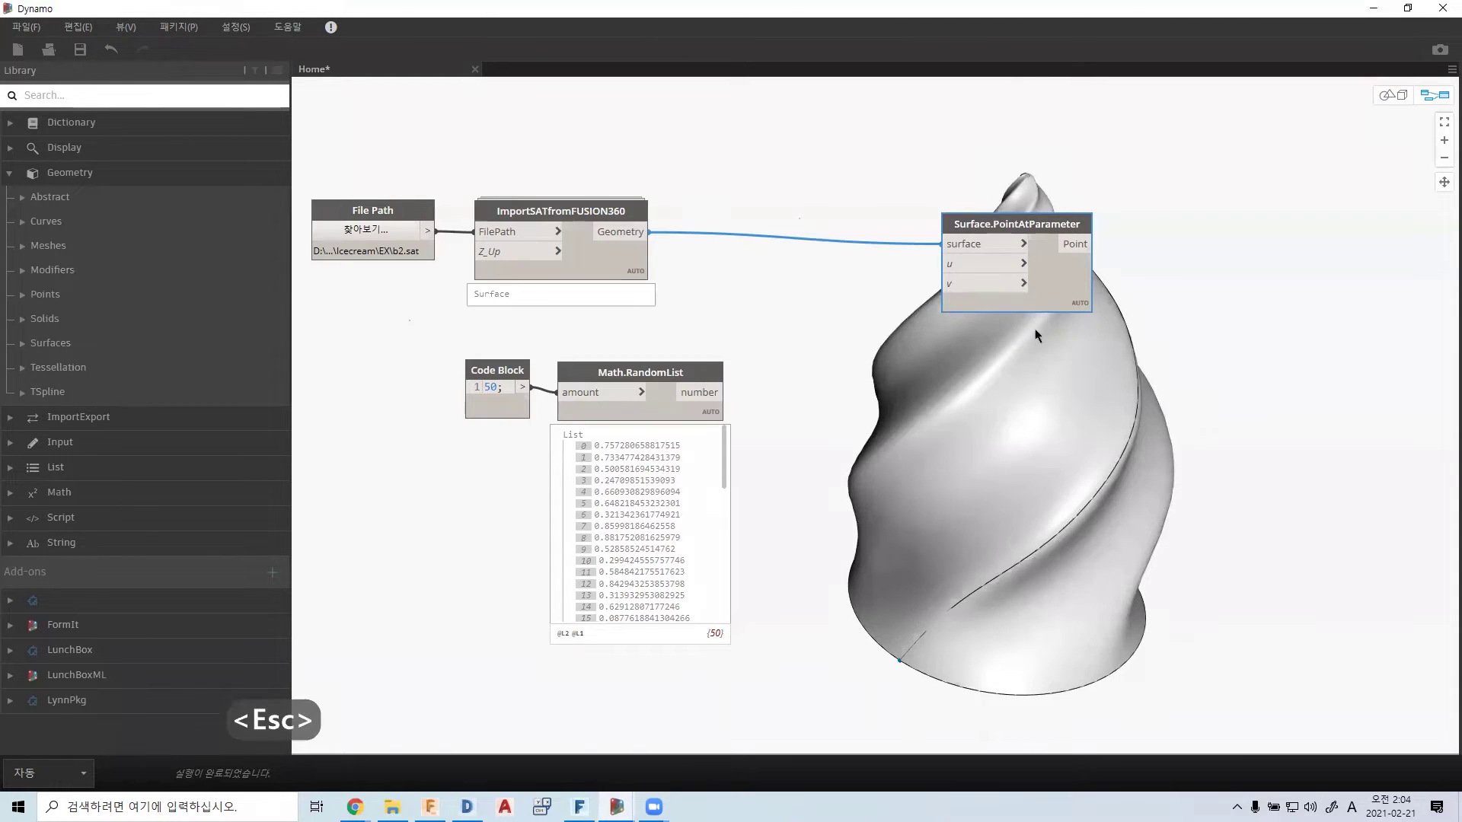
pyautogui.moveTo(1054, 290); pyautogui.dragTo(1056, 284)
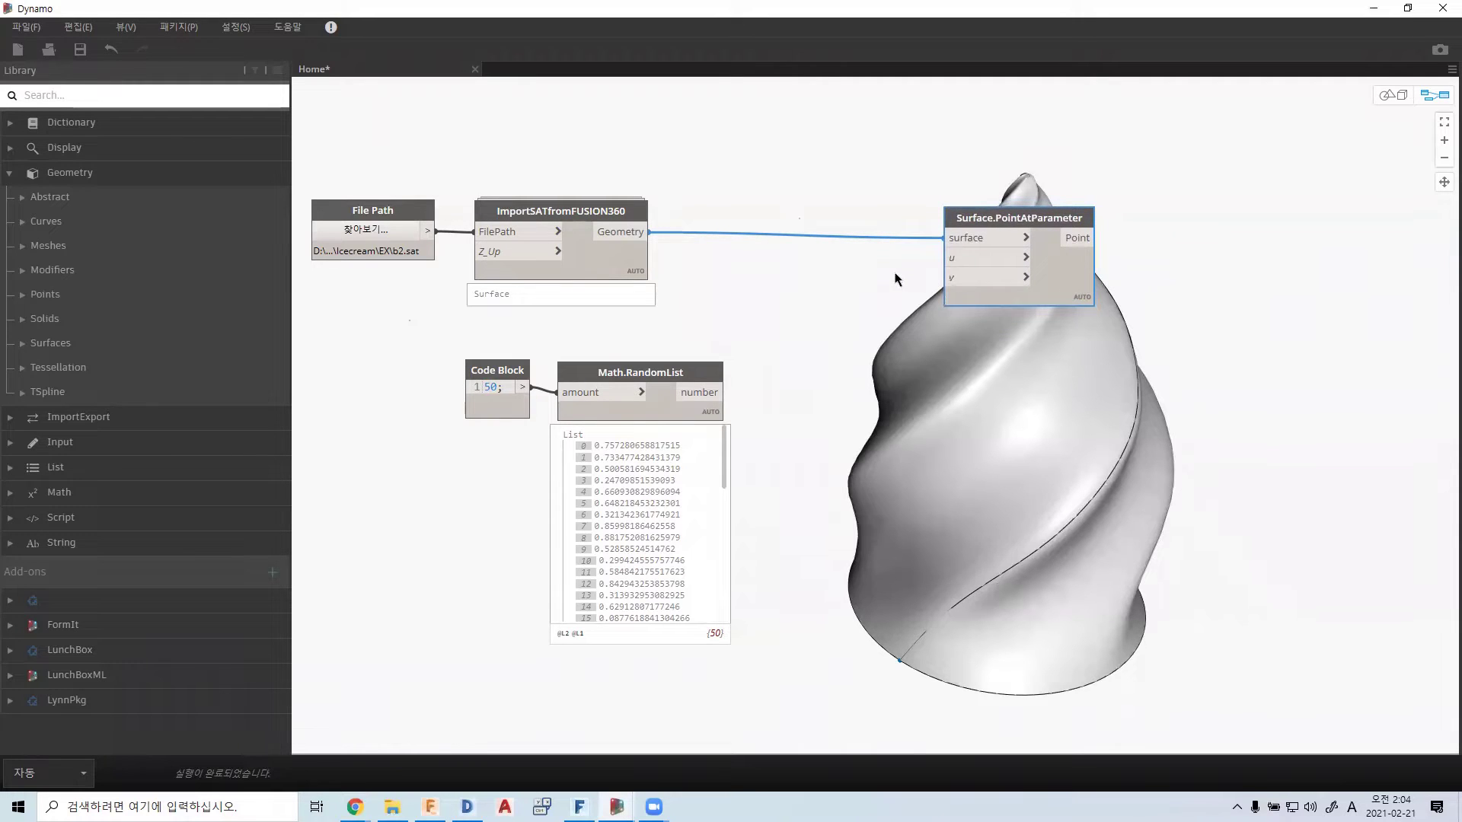
pyautogui.click(870, 299)
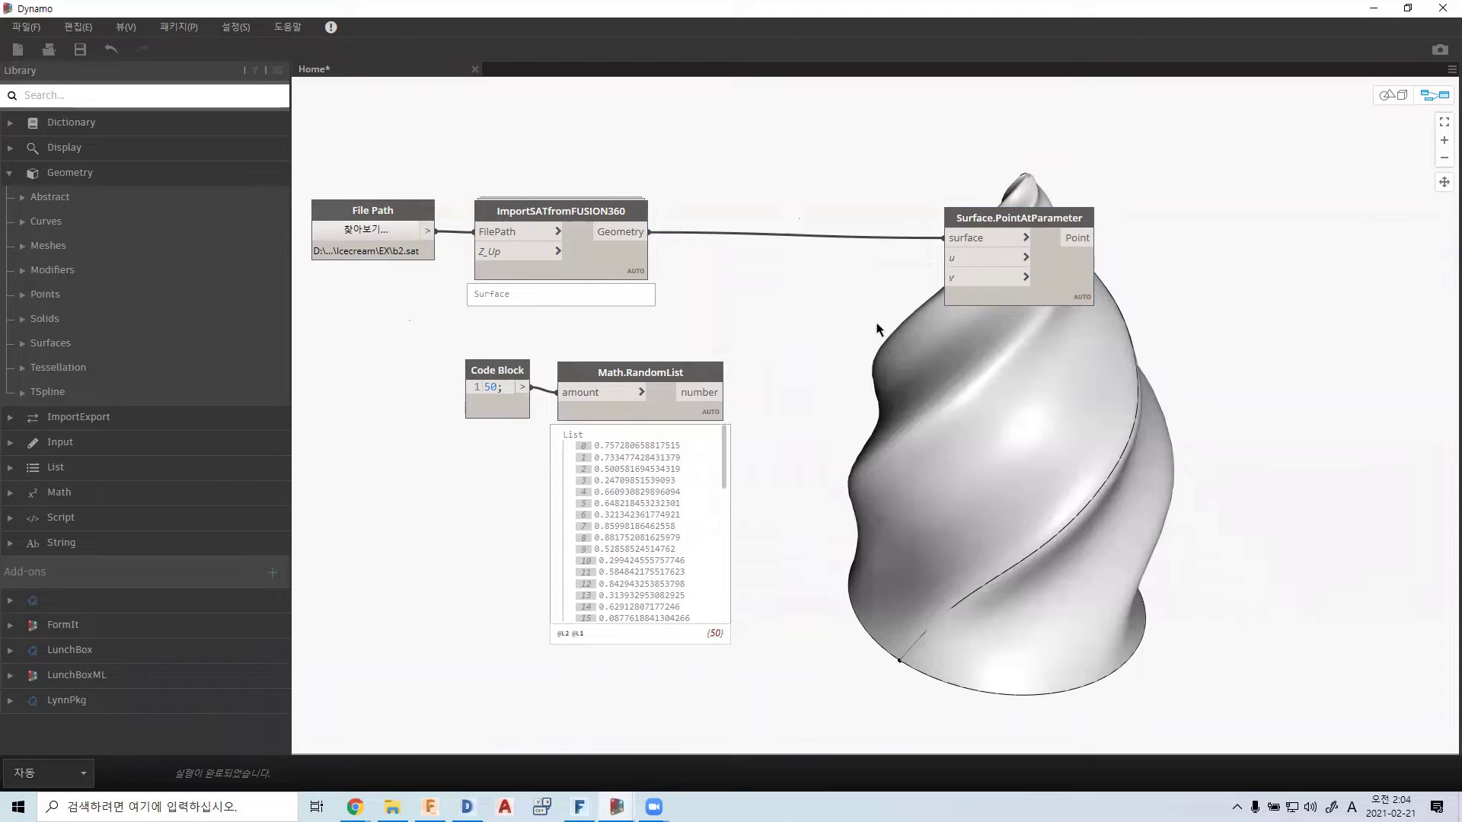
pyautogui.scroll(-1, 883, 332)
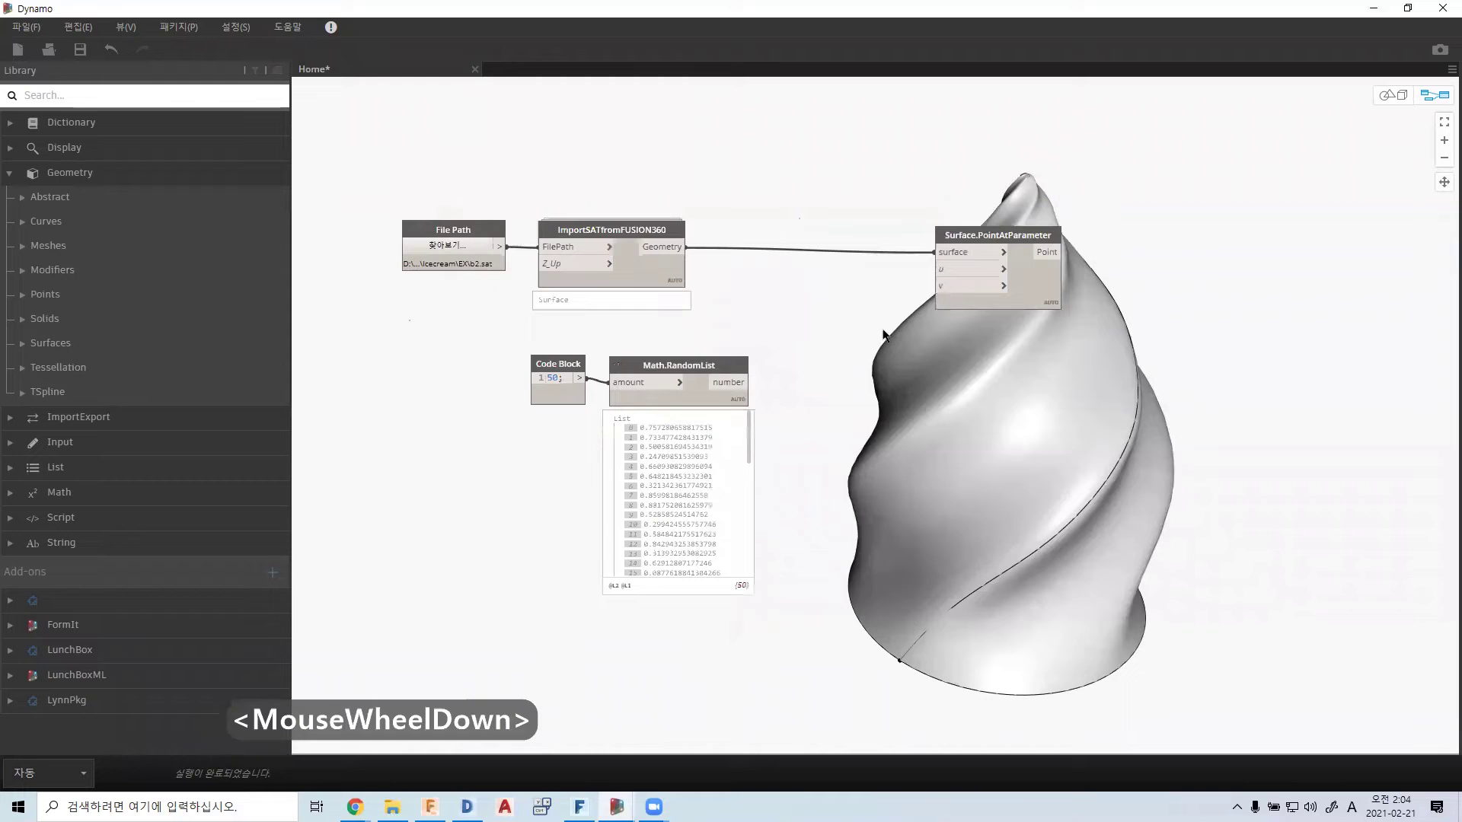
pyautogui.scroll(1, 963, 282)
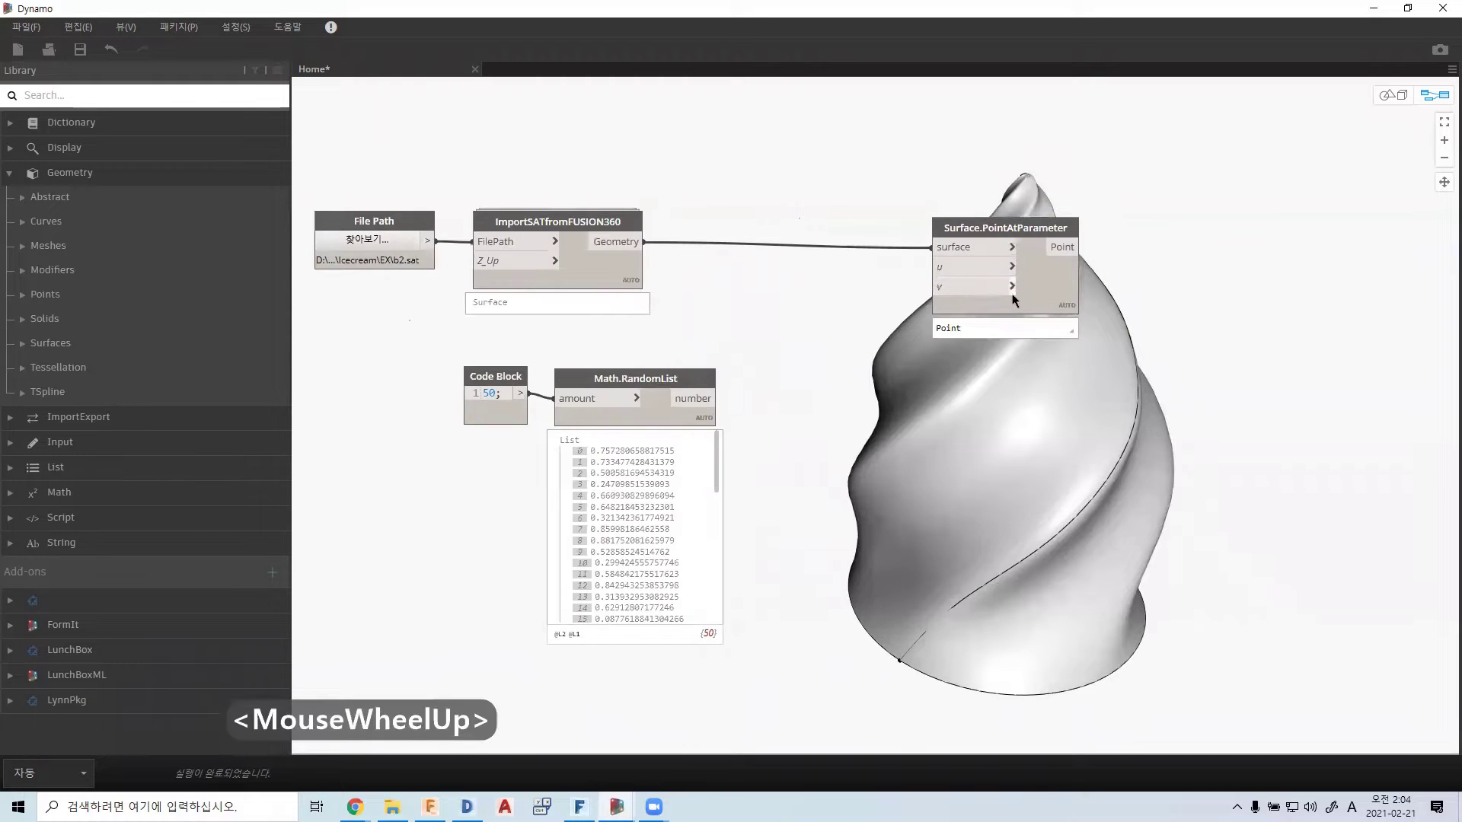
pyautogui.moveTo(1043, 311); pyautogui.dragTo(1034, 309)
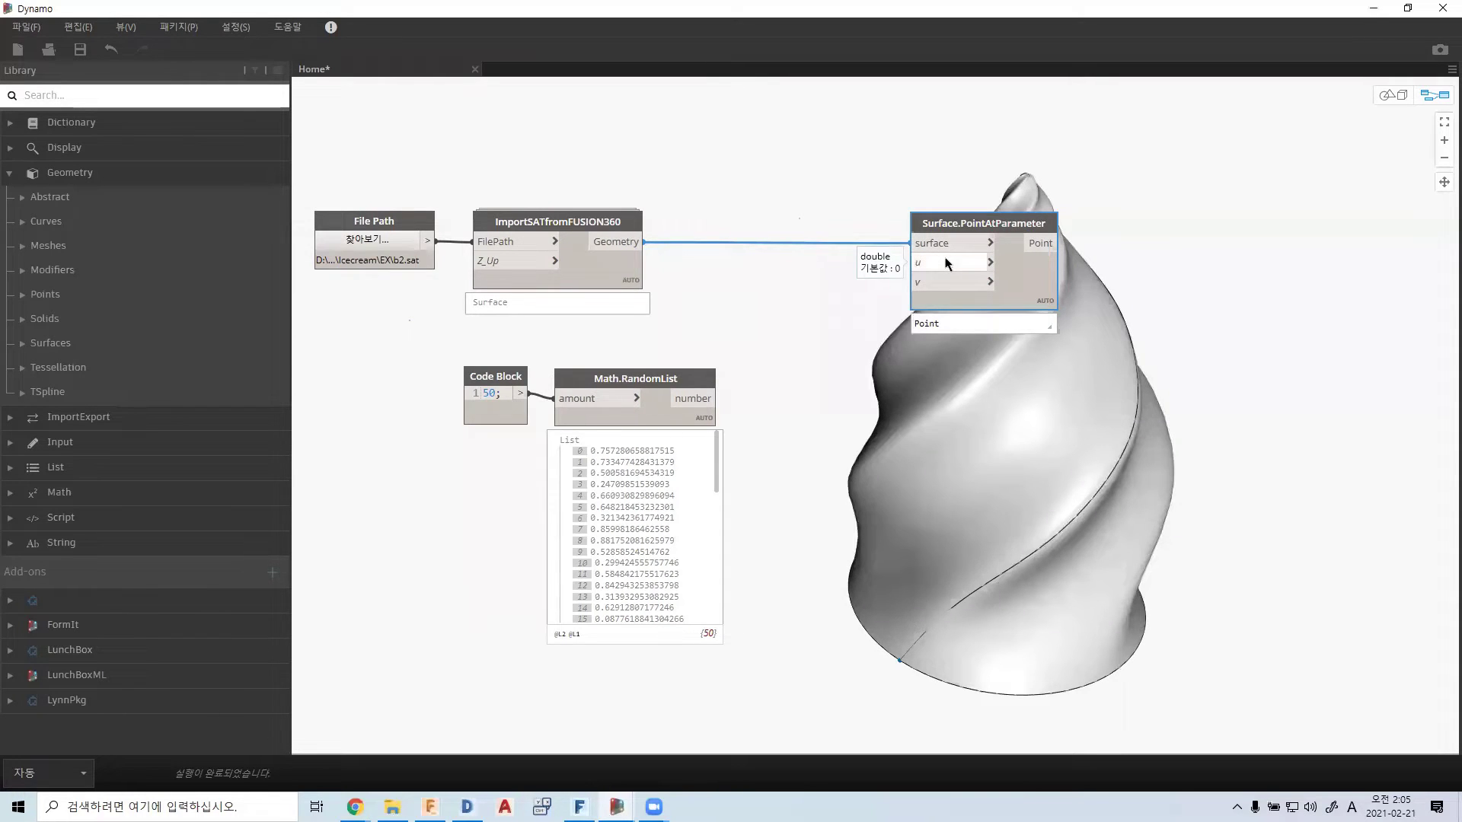
# - Connect the number output of Math.RandomList to the u input of Surface.PointAtParameter and move Math.RandomList and its Code Block closer to the import node
pyautogui.click(711, 400)
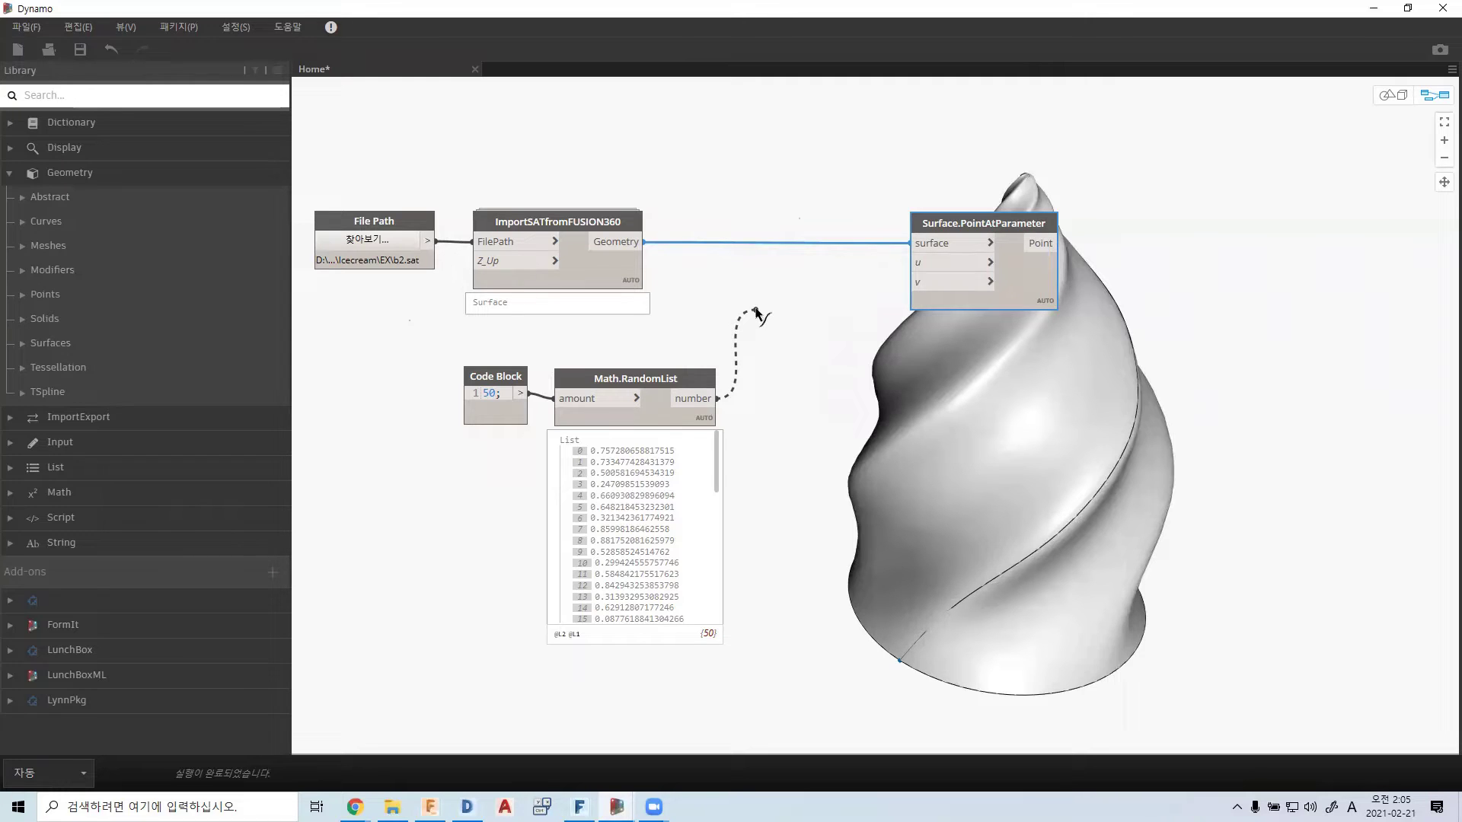
pyautogui.moveTo(757, 311); pyautogui.dragTo(874, 263)
pyautogui.click(908, 264)
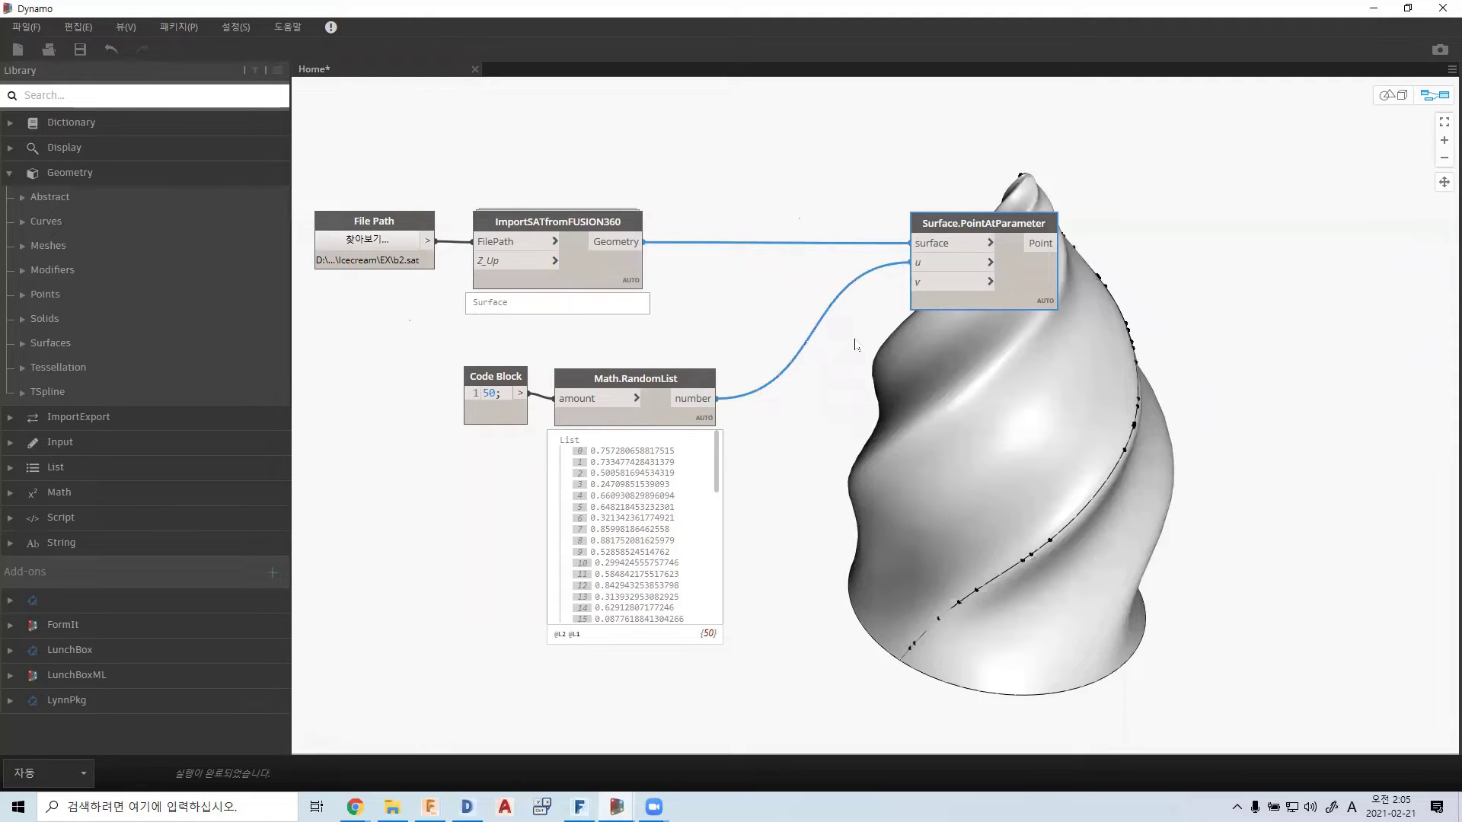
pyautogui.moveTo(664, 410); pyautogui.dragTo(667, 377)
pyautogui.moveTo(501, 423); pyautogui.dragTo(510, 396)
pyautogui.click(766, 407)
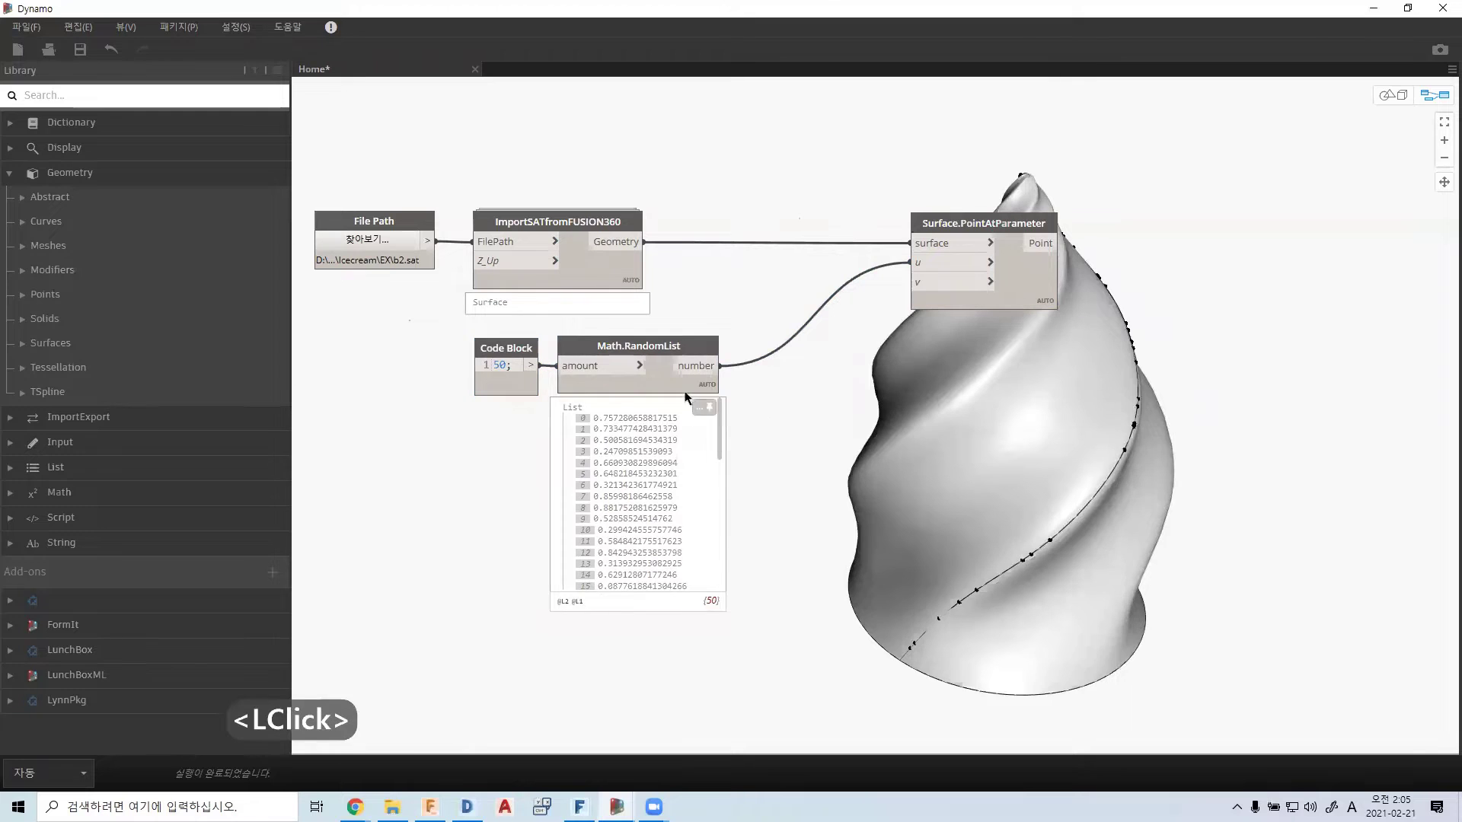
# - Duplicate the Code Block and Math.RandomList pair and place the copy below the original list preview
pyautogui.moveTo(772, 427); pyautogui.dragTo(514, 363)
pyautogui.scroll(1, 518, 378)
pyautogui.moveTo(519, 378); pyautogui.dragTo(549, 310, button='middle')
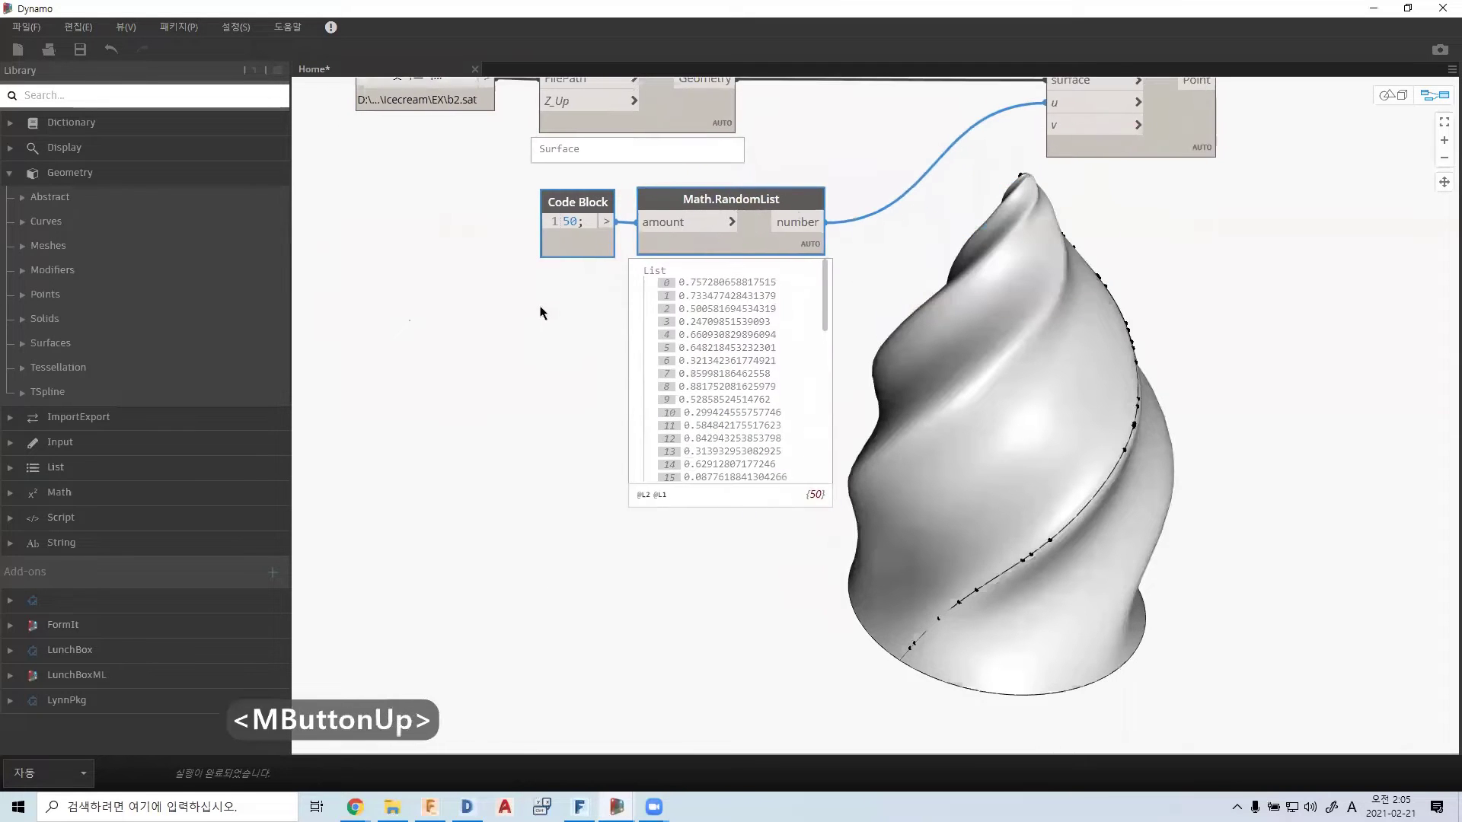
pyautogui.hotkey('ctrl', 'v')
pyautogui.moveTo(1036, 287); pyautogui.dragTo(759, 600)
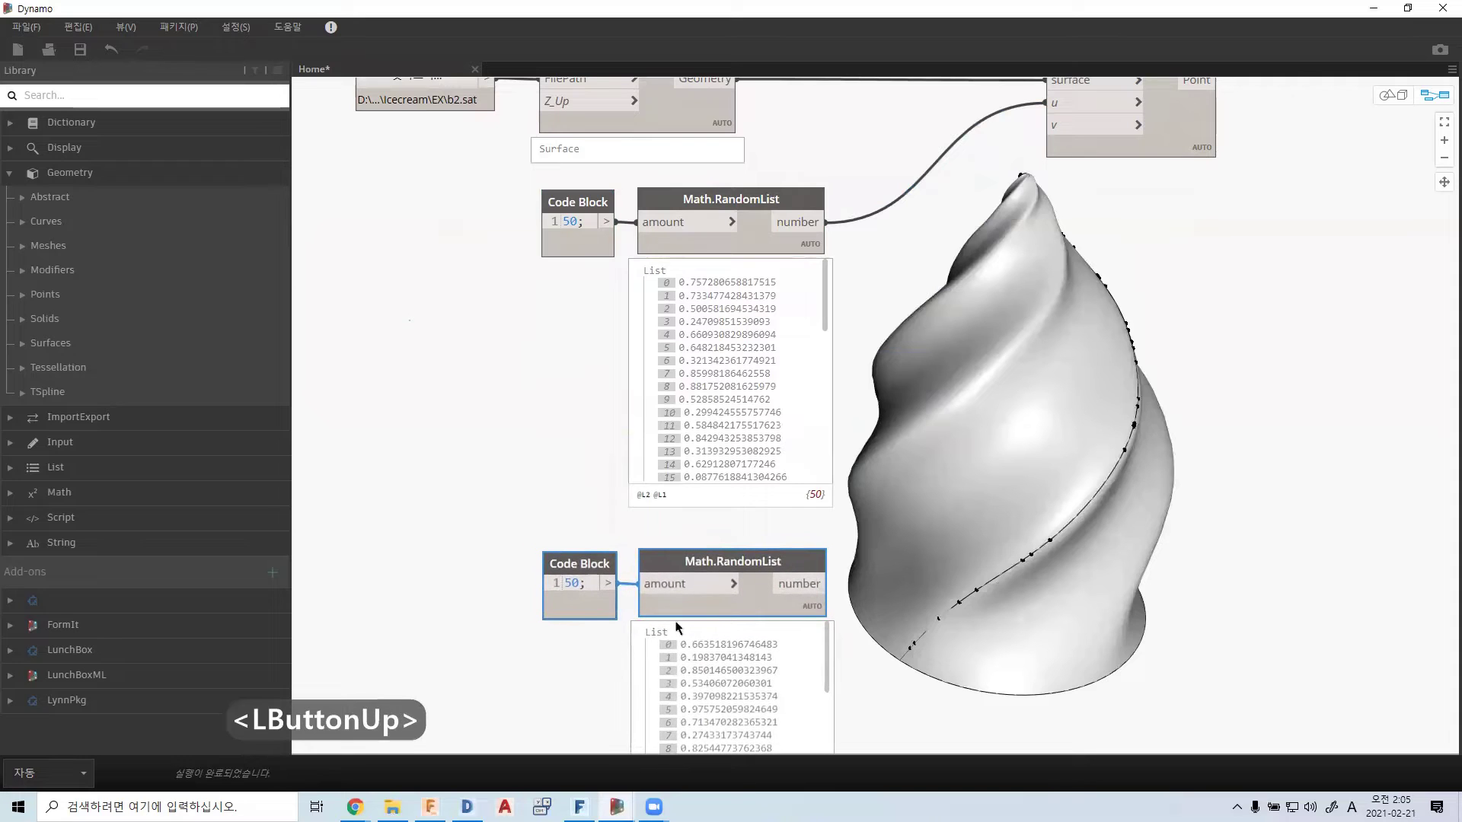
# - Connect the number output of the duplicated Math.RandomList to the v input of Surface.PointAtParameter
pyautogui.scroll(-2, 785, 517)
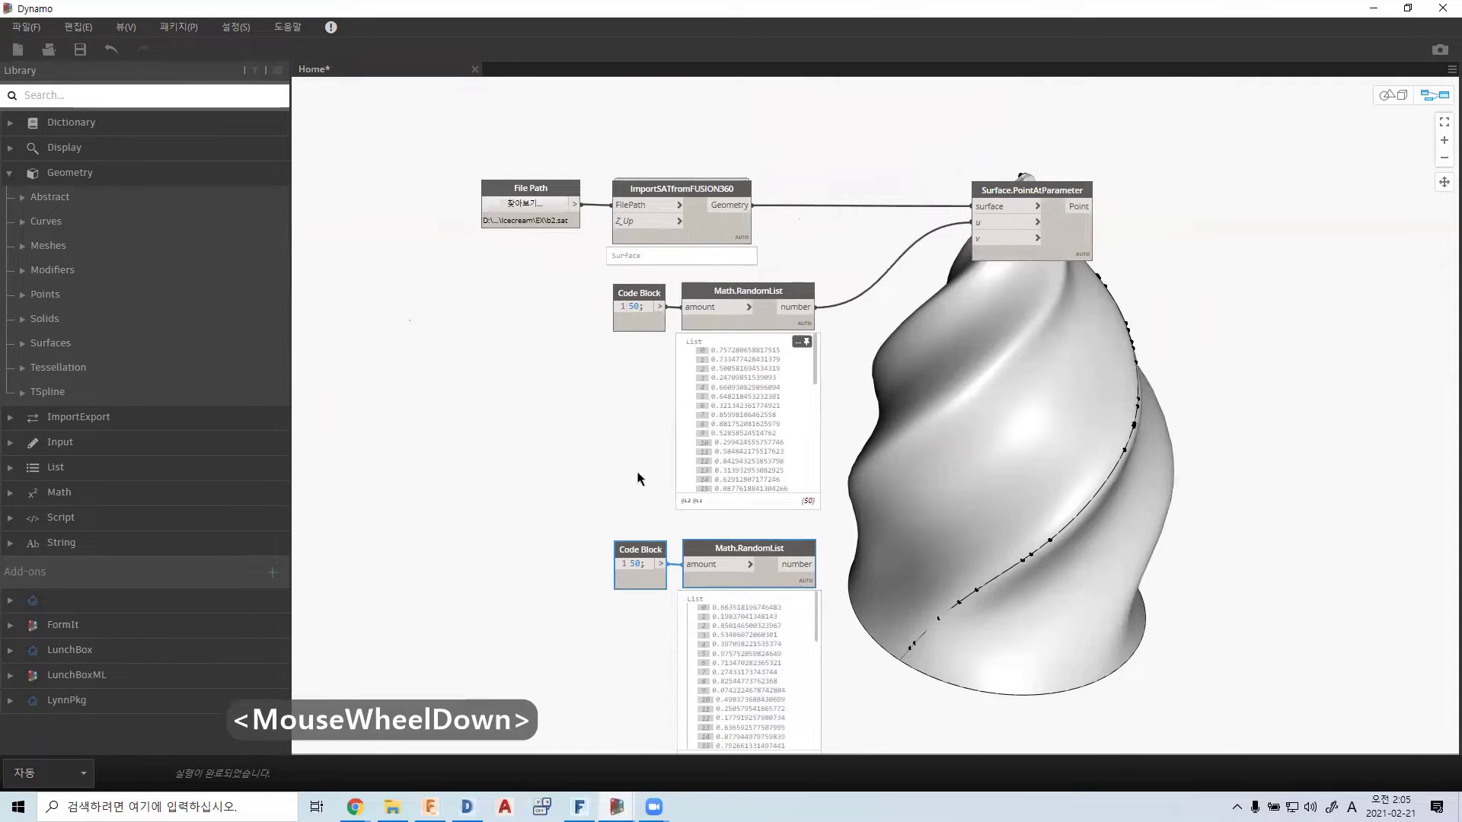
pyautogui.moveTo(796, 549); pyautogui.dragTo(792, 515, button='middle')
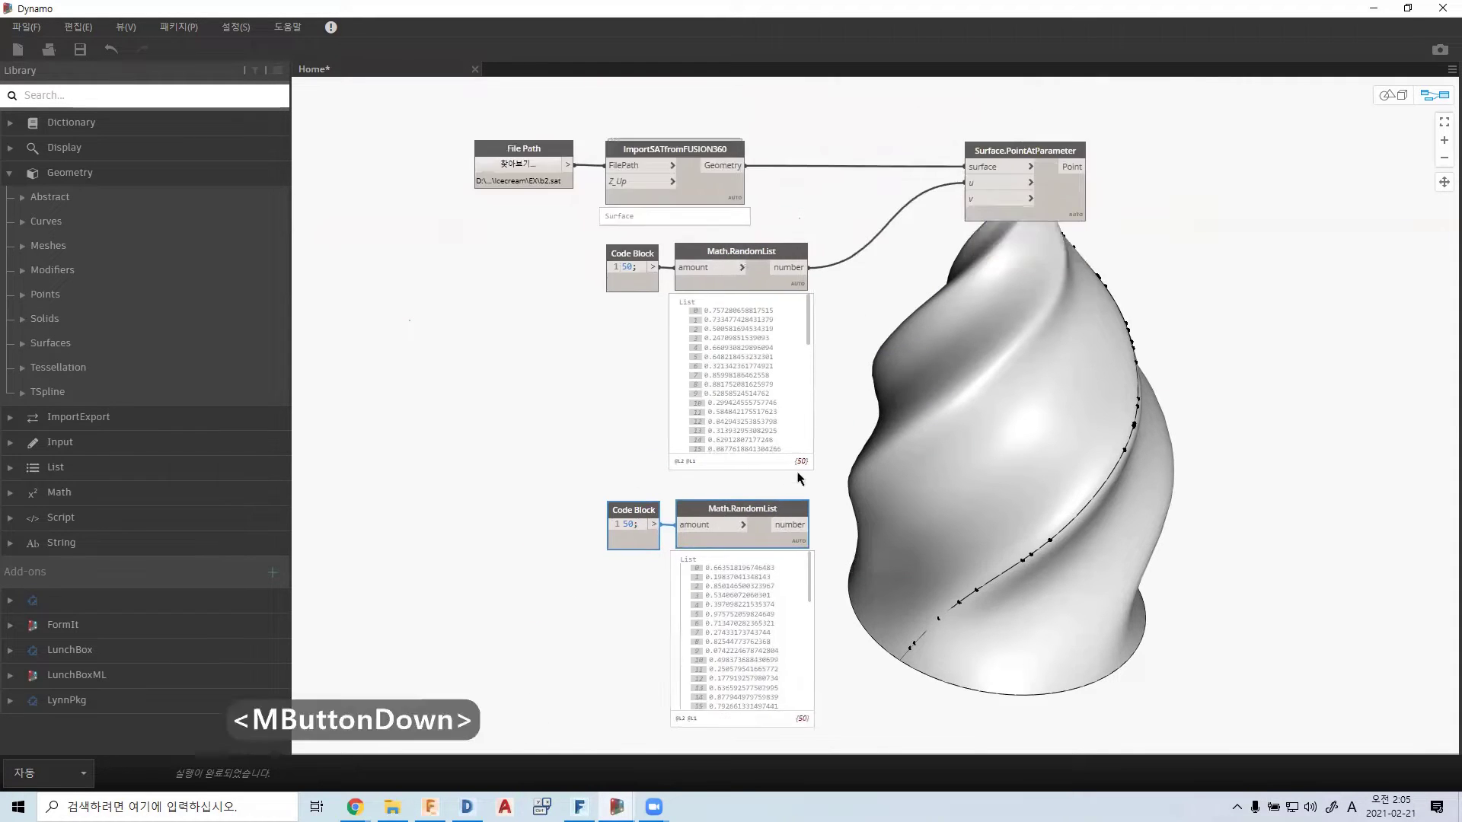
pyautogui.scroll(3, 671, 514)
pyautogui.scroll(-3, 672, 515)
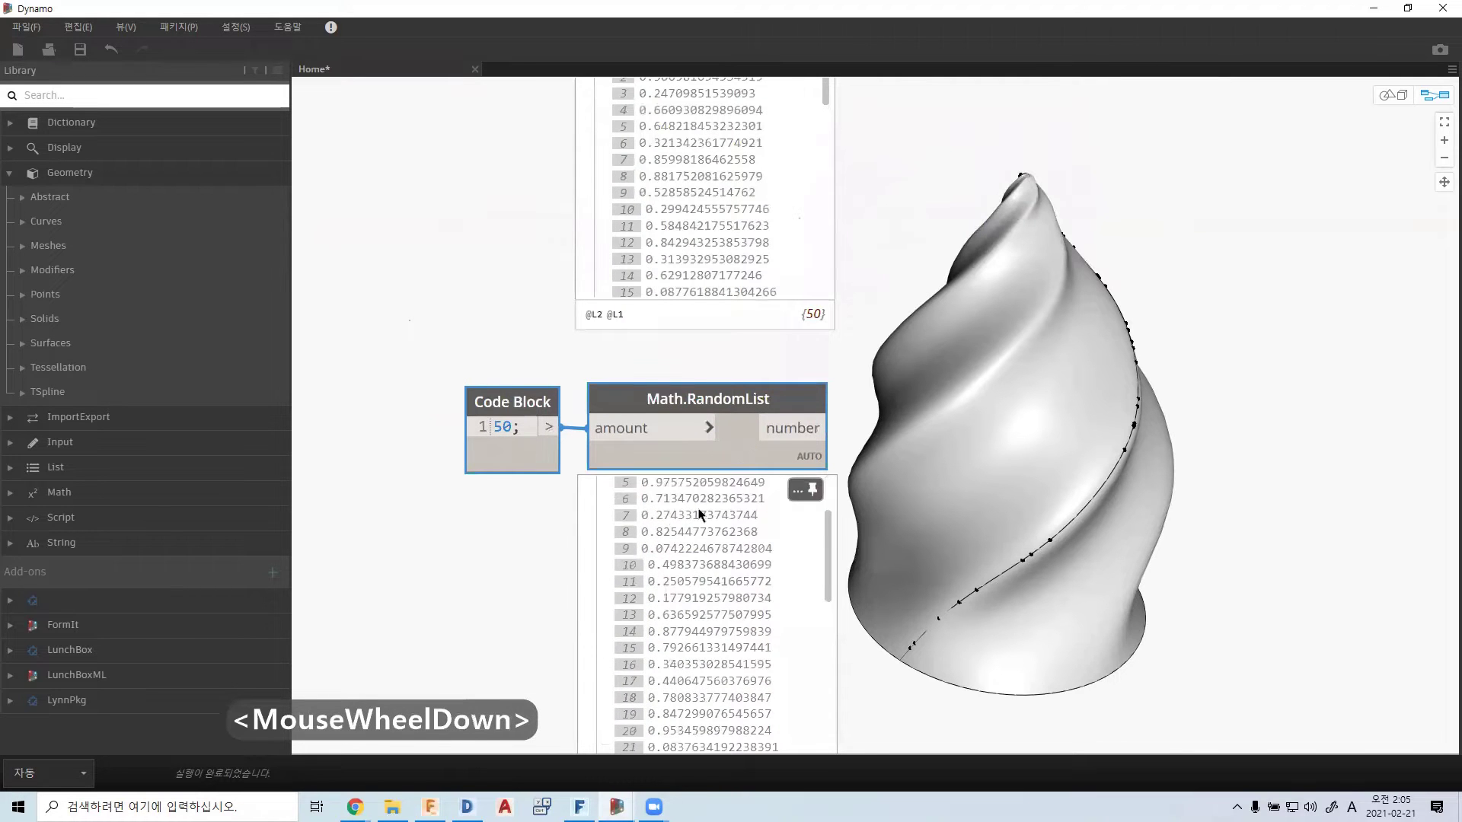
pyautogui.scroll(3, 704, 516)
pyautogui.scroll(2, 852, 491)
pyautogui.scroll(-3, 852, 485)
pyautogui.moveTo(868, 396); pyautogui.dragTo(866, 469, button='middle')
pyautogui.scroll(-2, 812, 501)
pyautogui.moveTo(982, 274); pyautogui.dragTo(879, 438, button='middle')
pyautogui.click(996, 184)
pyautogui.moveTo(1015, 336); pyautogui.dragTo(994, 312, button='middle')
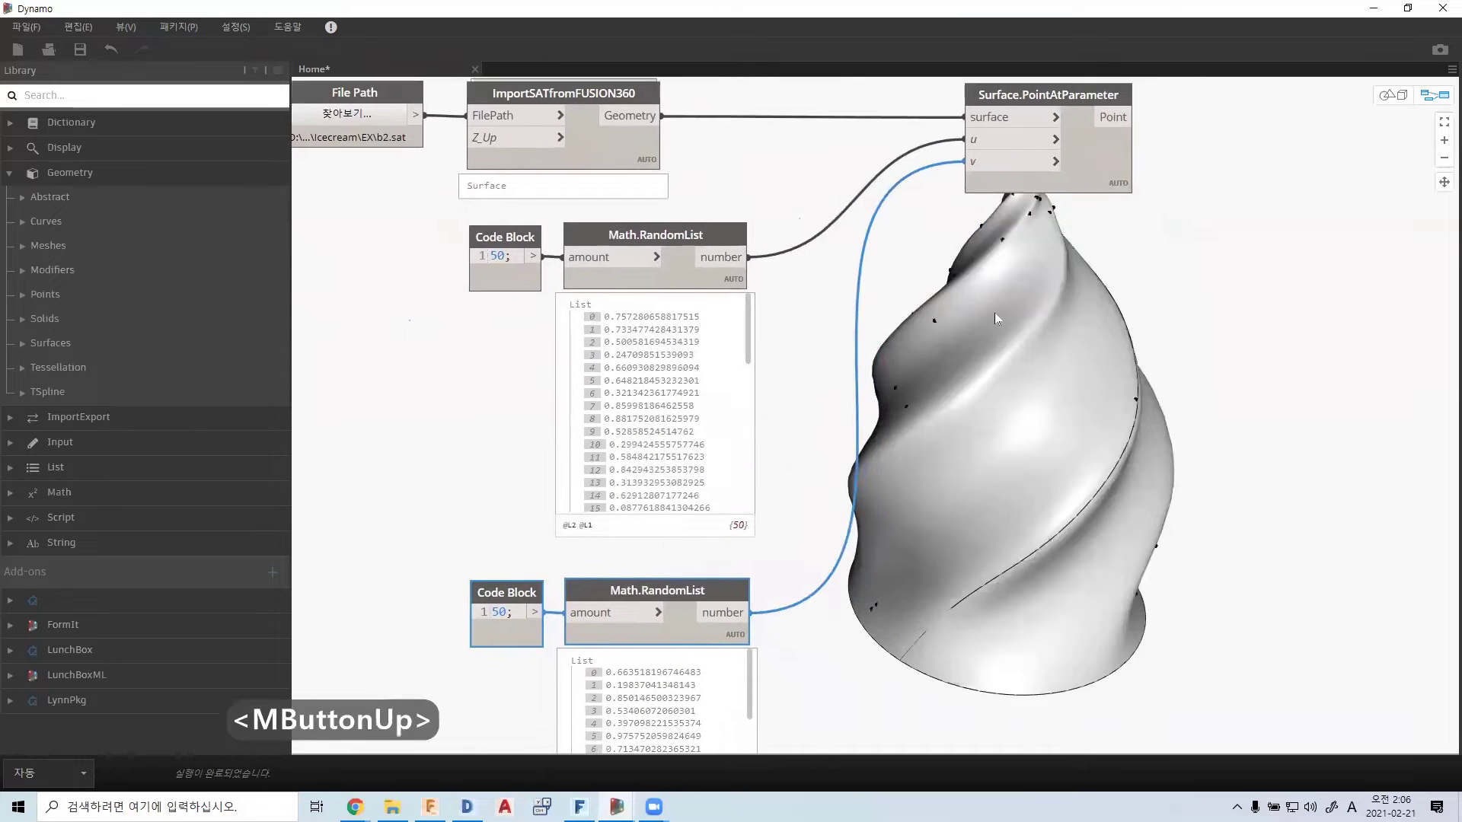
# - Examine the scattered points on the ice cream surface from another angle in the 3D preview, and compare the random lists feeding u and v
pyautogui.hotkey('ctrl', 'b')
pyautogui.scroll(-2, 1083, 340)
pyautogui.moveTo(1083, 340); pyautogui.dragTo(825, 358, button='right')
pyautogui.moveTo(826, 358); pyautogui.dragTo(1029, 356, button='middle')
pyautogui.hotkey('ctrl', 'b')
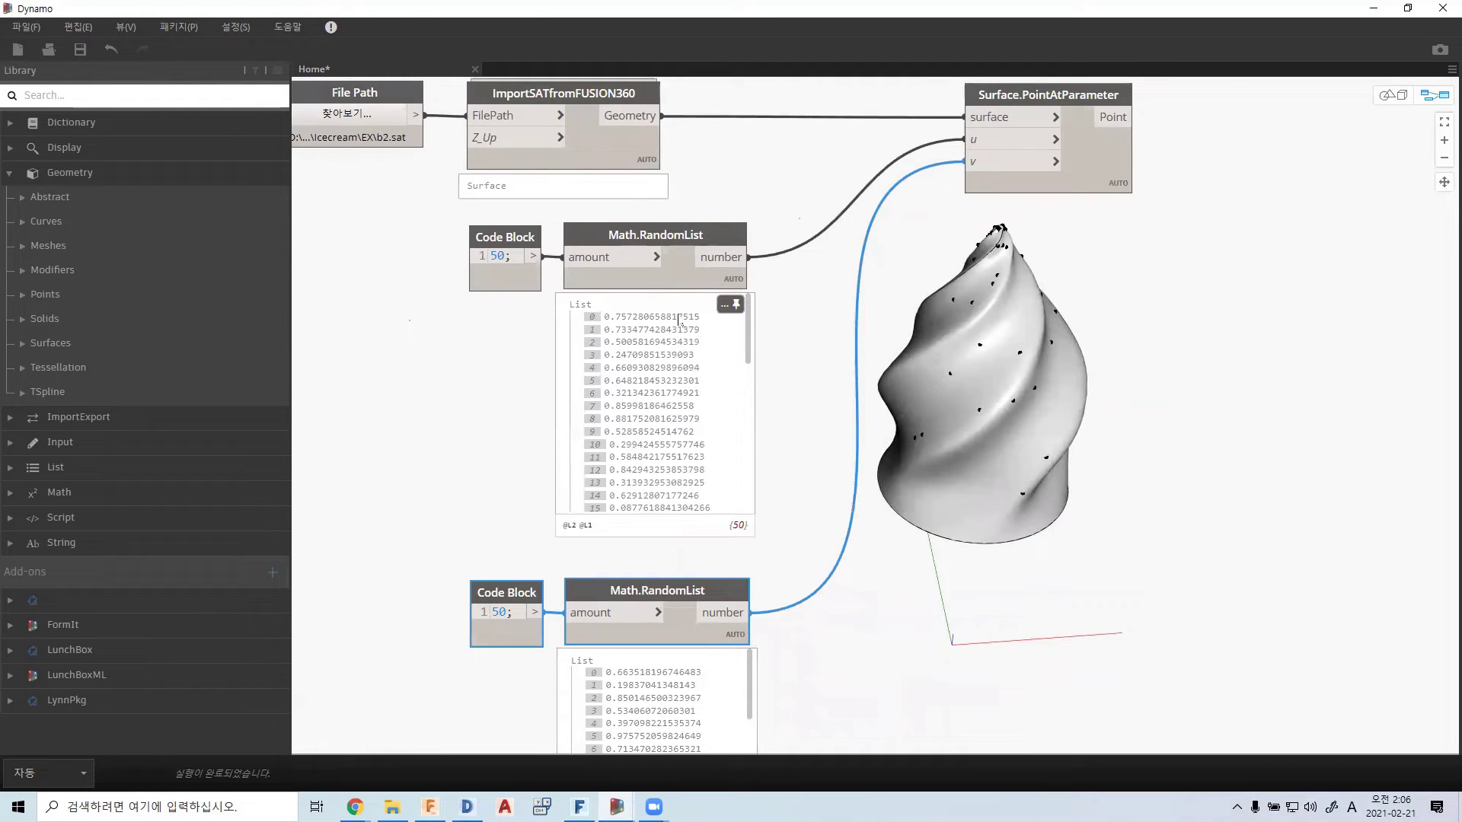
pyautogui.click(974, 142)
pyautogui.moveTo(607, 698); pyautogui.dragTo(593, 548, button='middle')
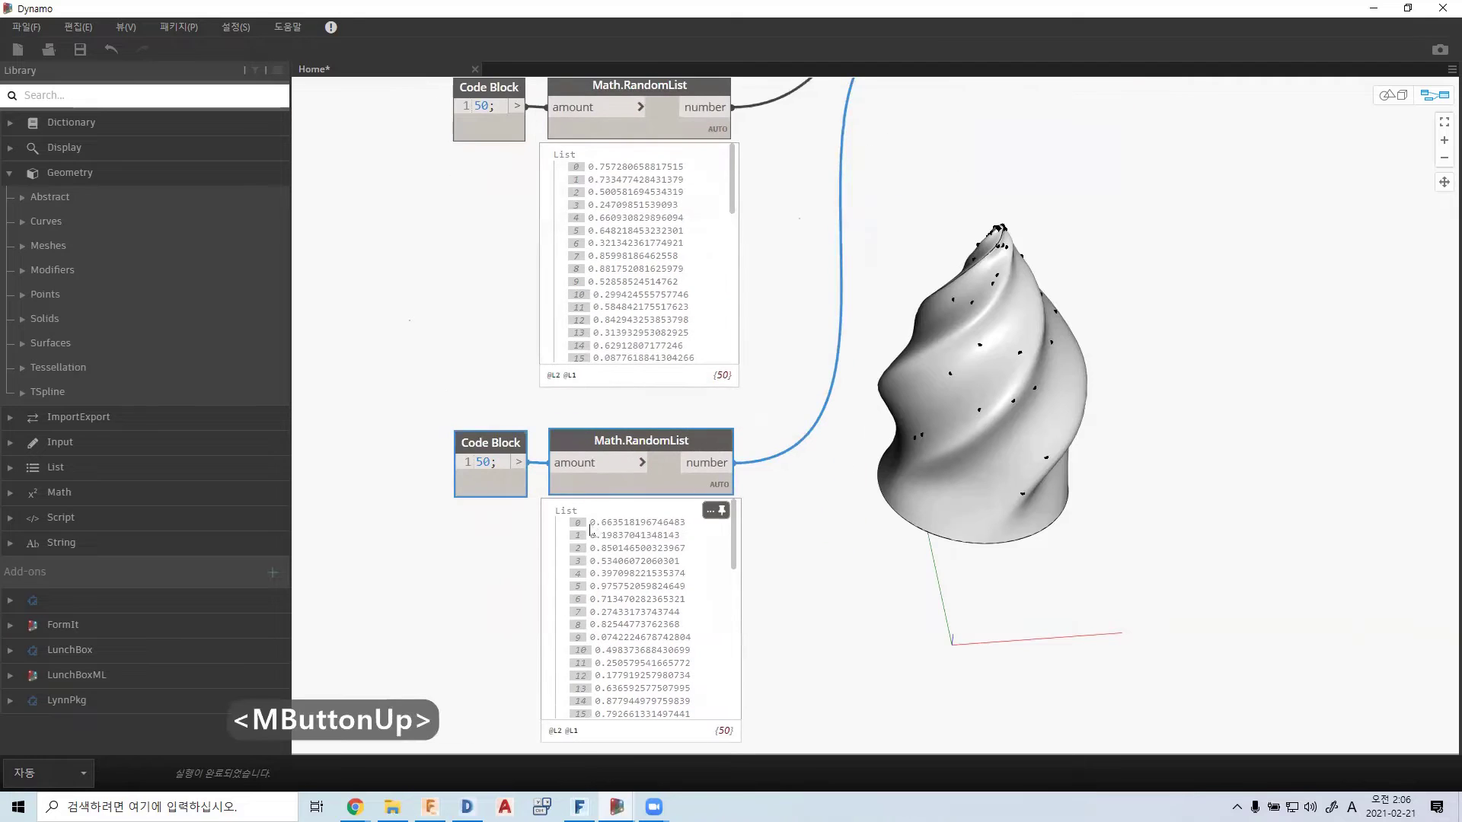
# - Show index labels on the Surface.PointAtParameter points and check the node's output list
pyautogui.moveTo(705, 362); pyautogui.dragTo(746, 560, button='middle')
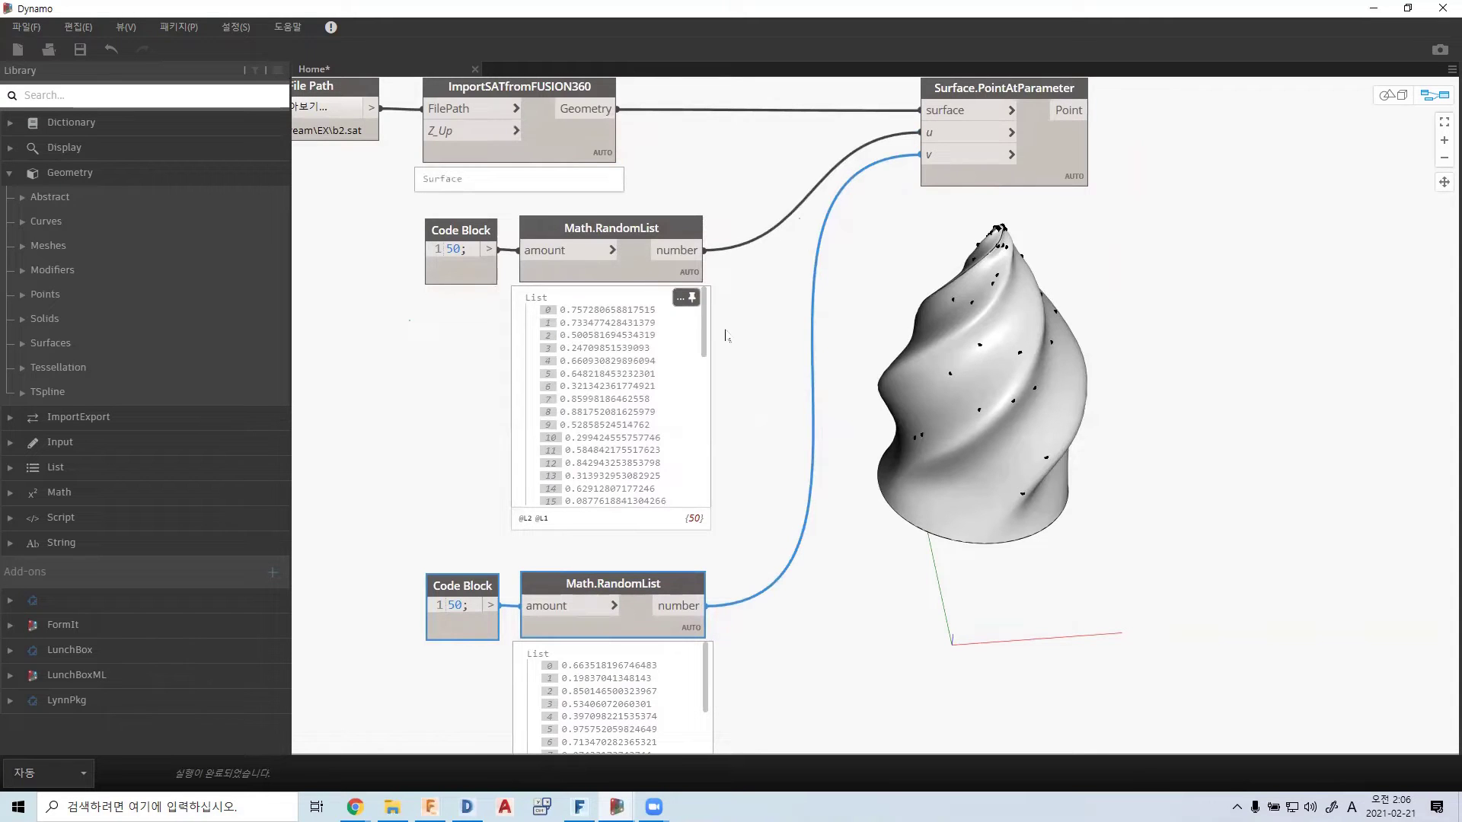
pyautogui.rightClick(1049, 155)
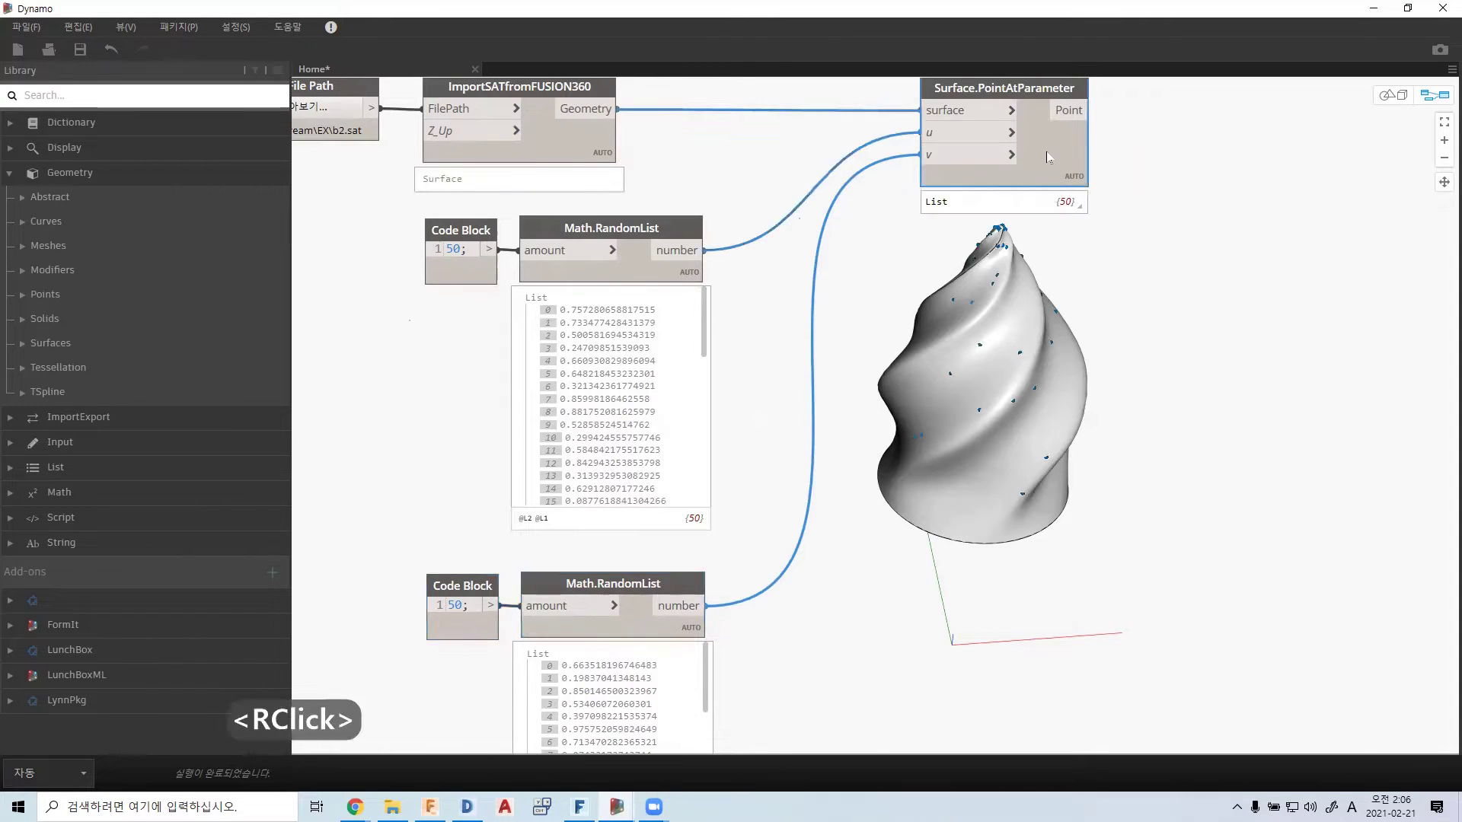
pyautogui.click(920, 282)
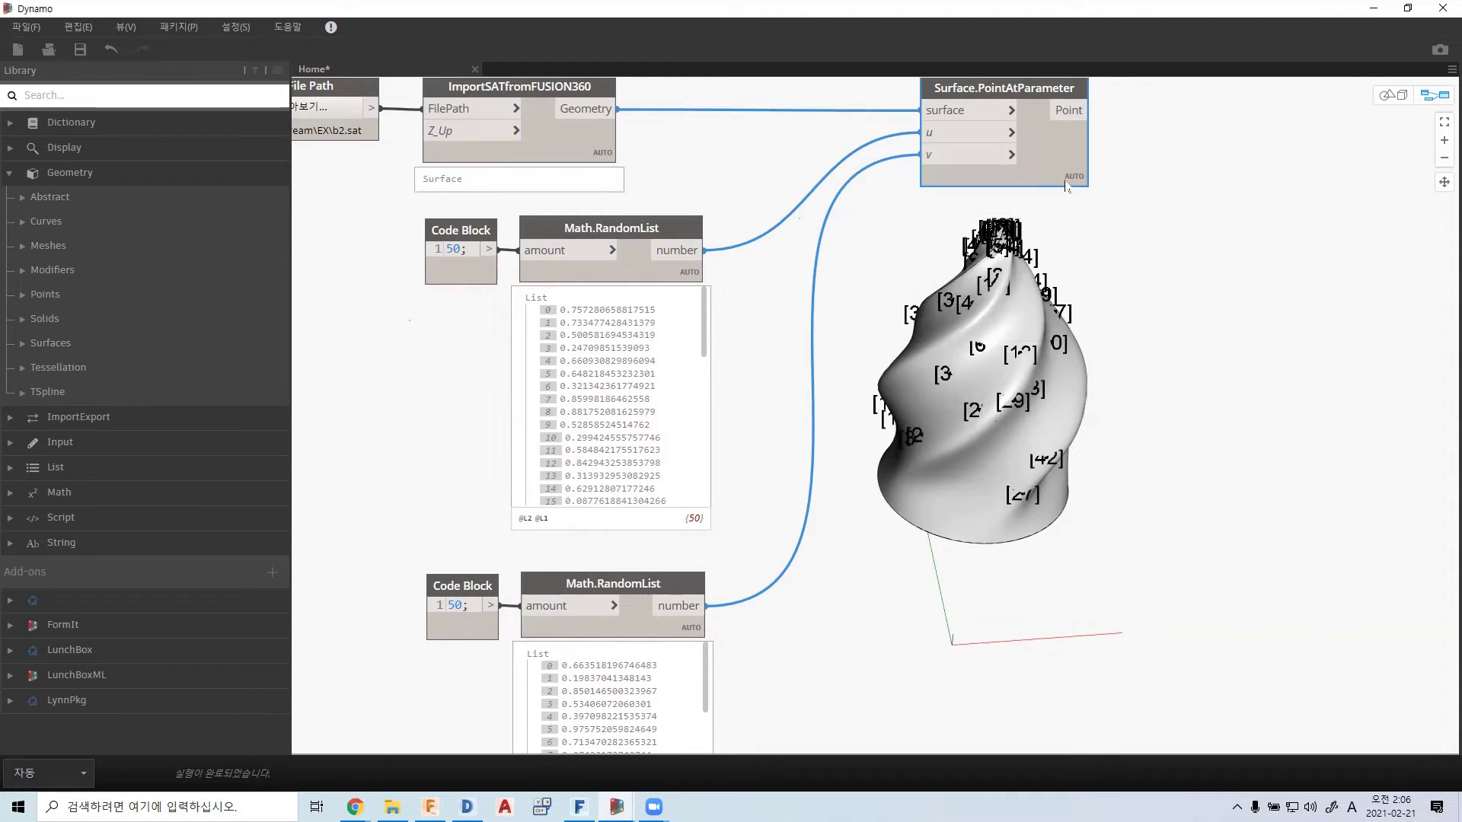
pyautogui.click(920, 216)
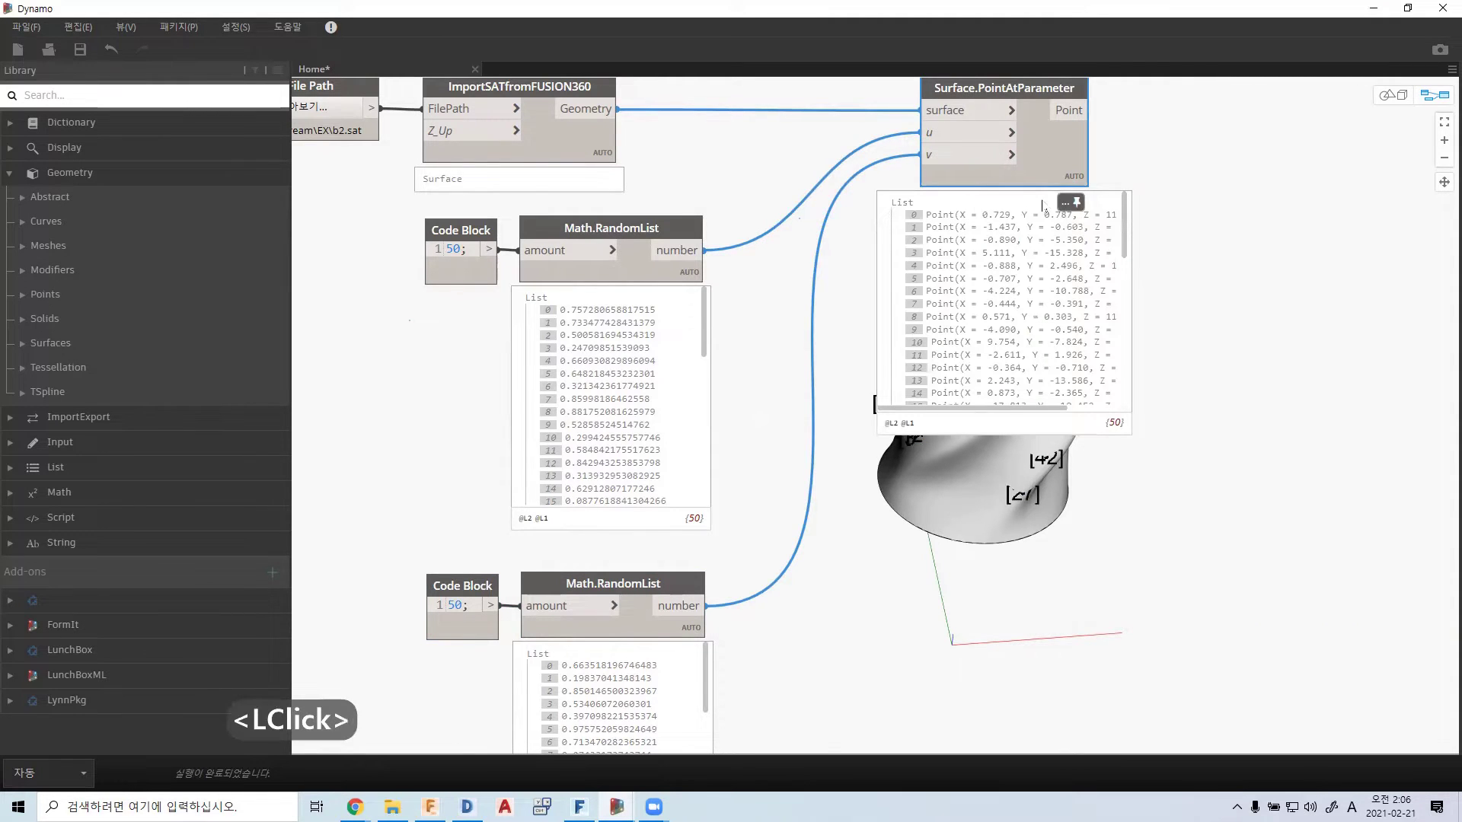
pyautogui.click(1071, 204)
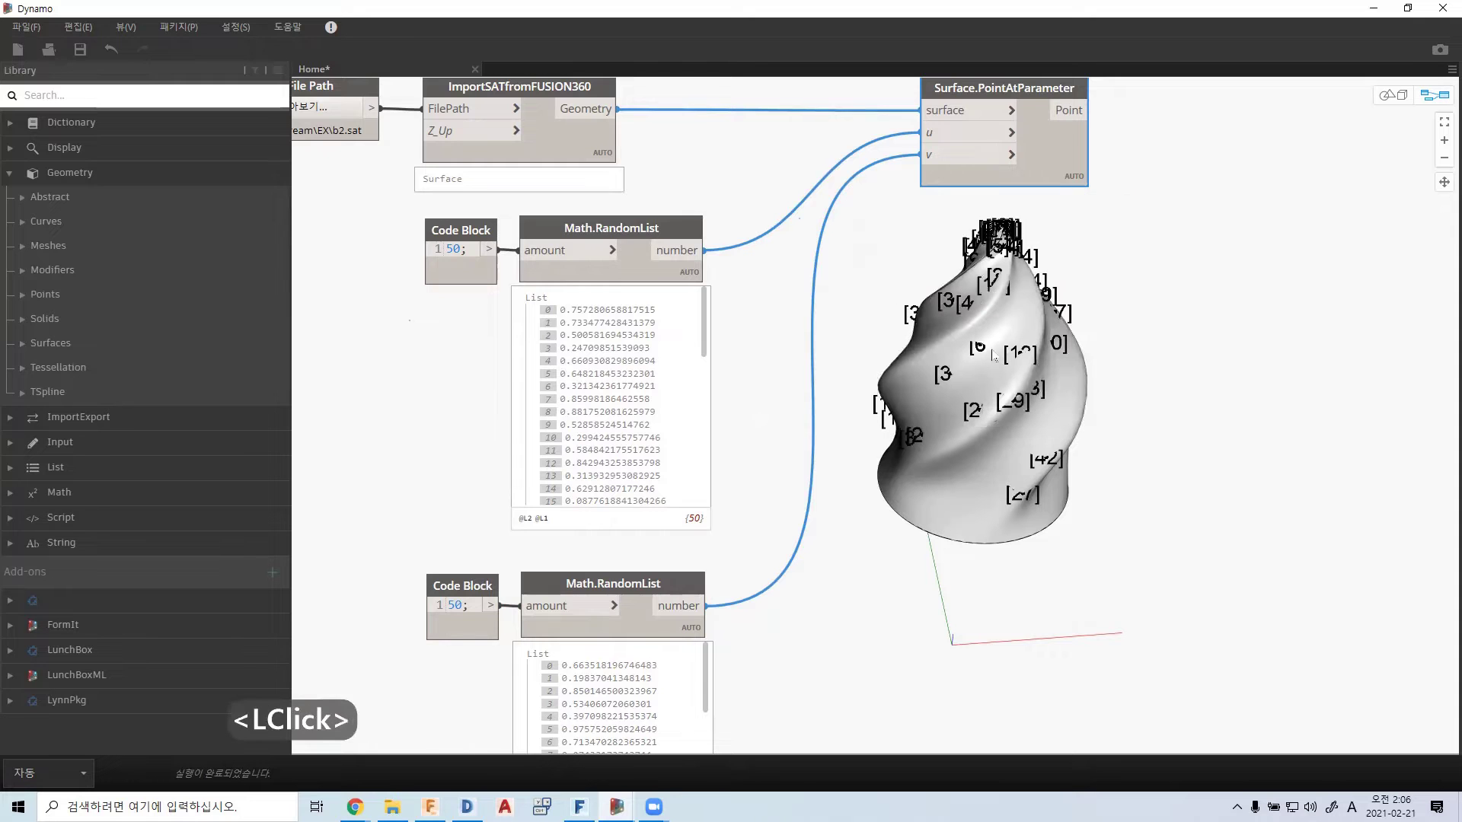
# - Examine the labelled points around the ice cream surface from several angles and up close against the random lists
pyautogui.scroll(-1, 1009, 357)
pyautogui.click(1059, 323)
pyautogui.hotkey('ctrl', 'b')
pyautogui.moveTo(1063, 329)
pyautogui.mouseDown(button='right')
pyautogui.moveTo(1019, 299)
pyautogui.moveTo(952, 335)
pyautogui.moveTo(1069, 341)
pyautogui.mouseUp(button='right')
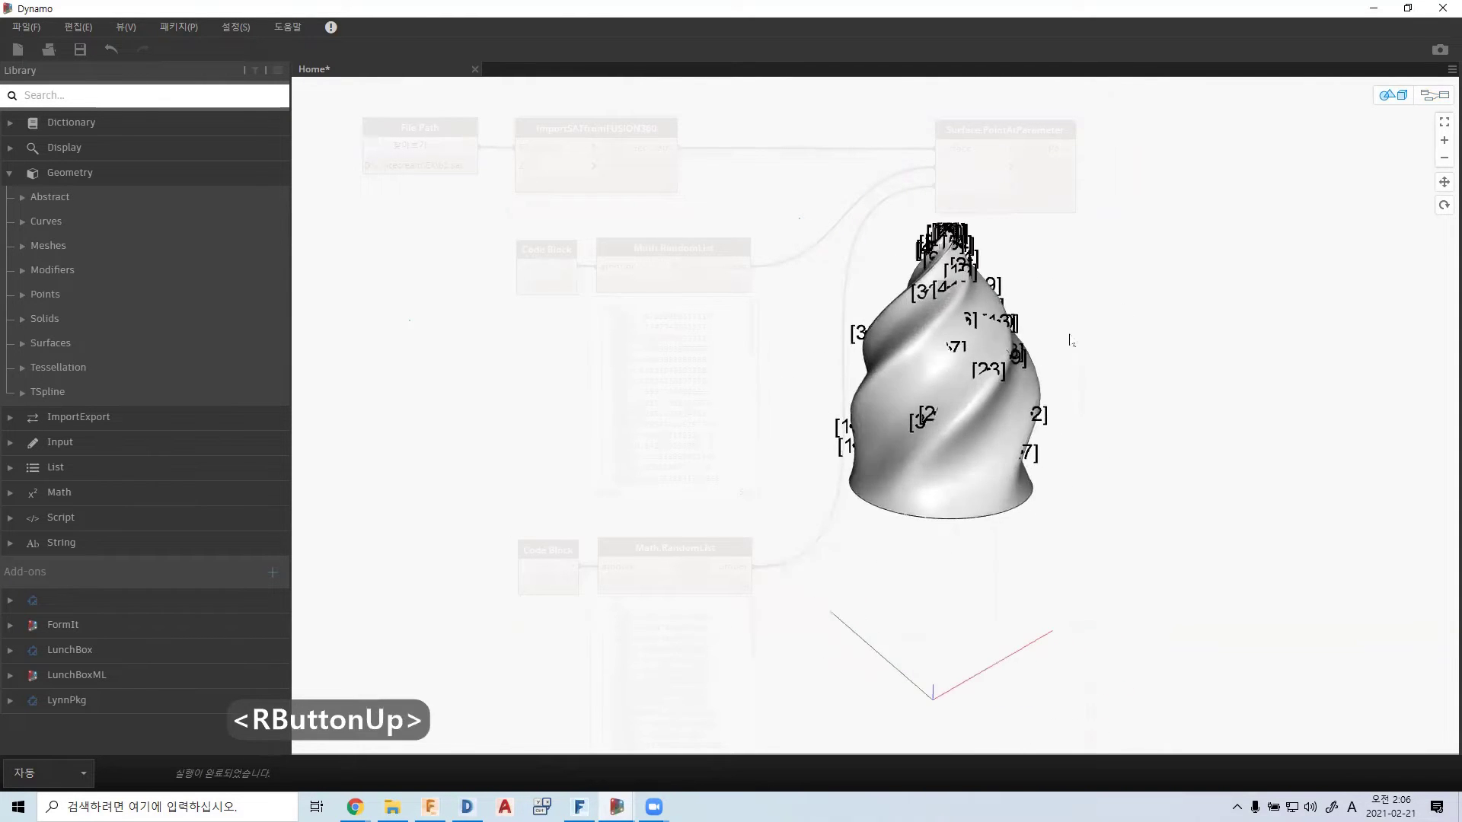
pyautogui.hotkey('ctrl', 'b')
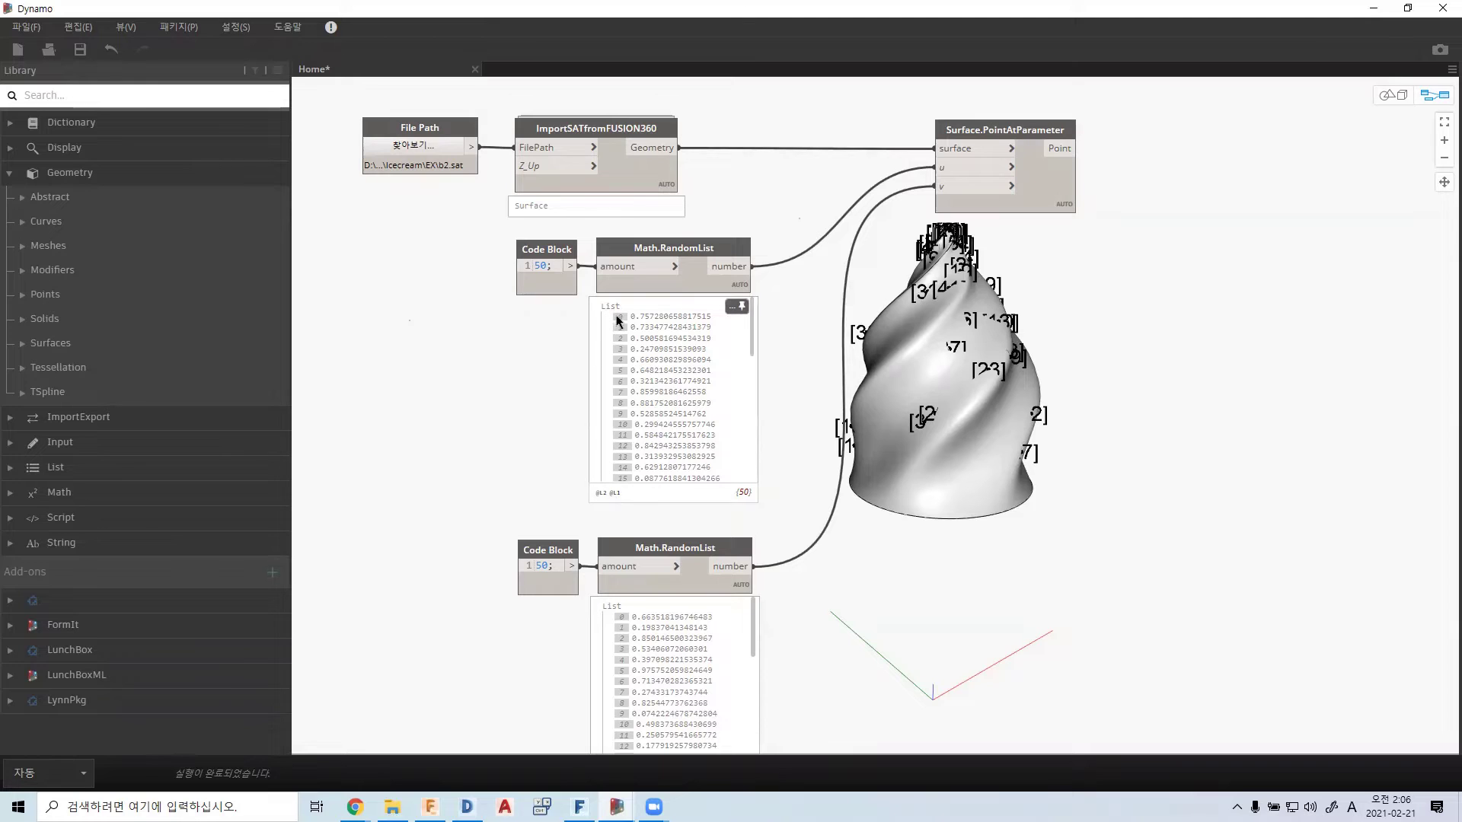
pyautogui.scroll(-1, 616, 334)
pyautogui.scroll(1, 617, 331)
pyautogui.moveTo(983, 348); pyautogui.dragTo(996, 340, button='middle')
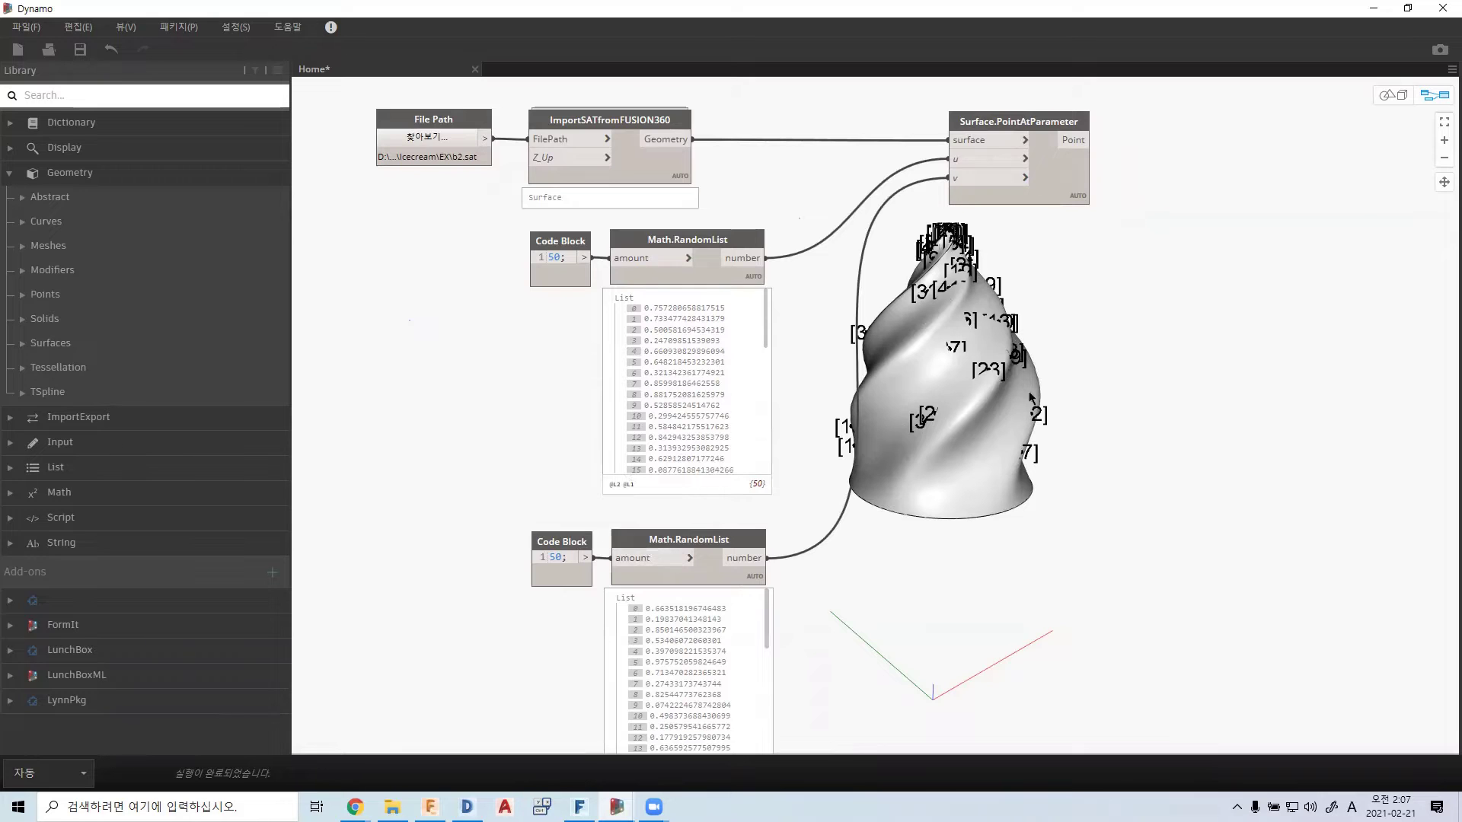
pyautogui.hotkey('ctrl', 'b')
pyautogui.moveTo(1073, 381); pyautogui.dragTo(876, 415, button='right')
pyautogui.hotkey('ctrl', 'b')
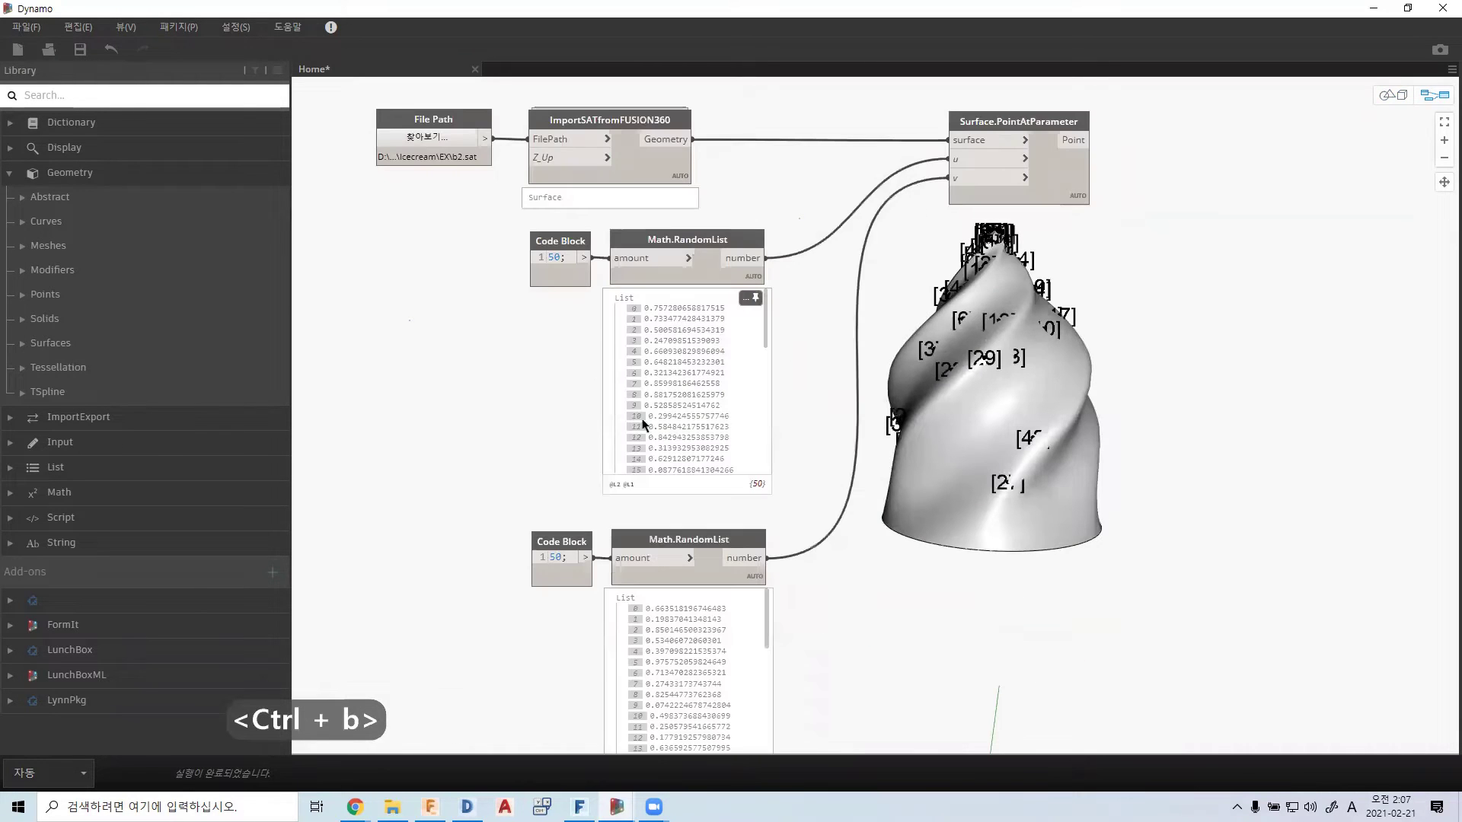
pyautogui.hotkey('ctrl', 'b')
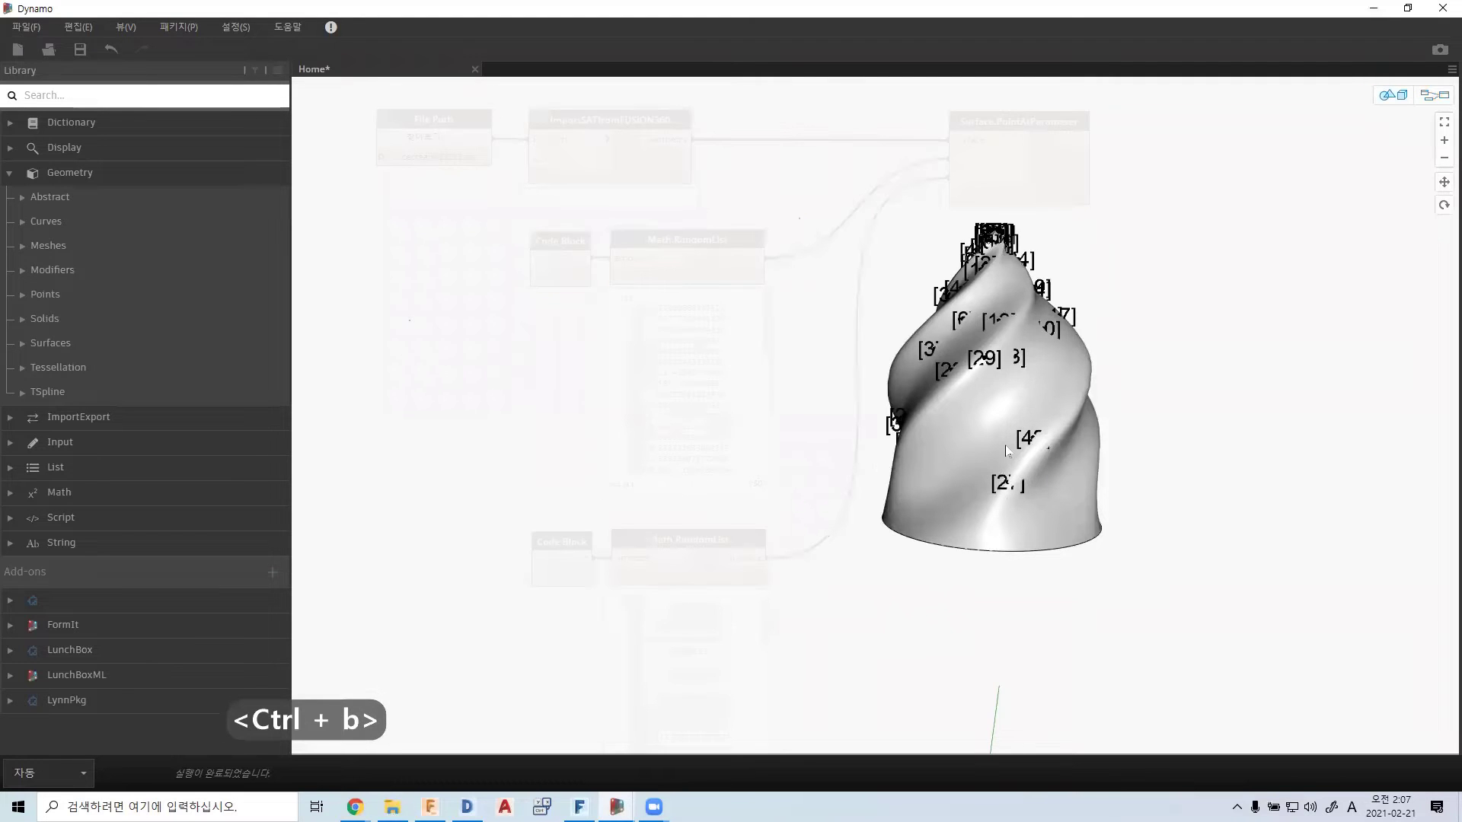
pyautogui.scroll(5, 1006, 451)
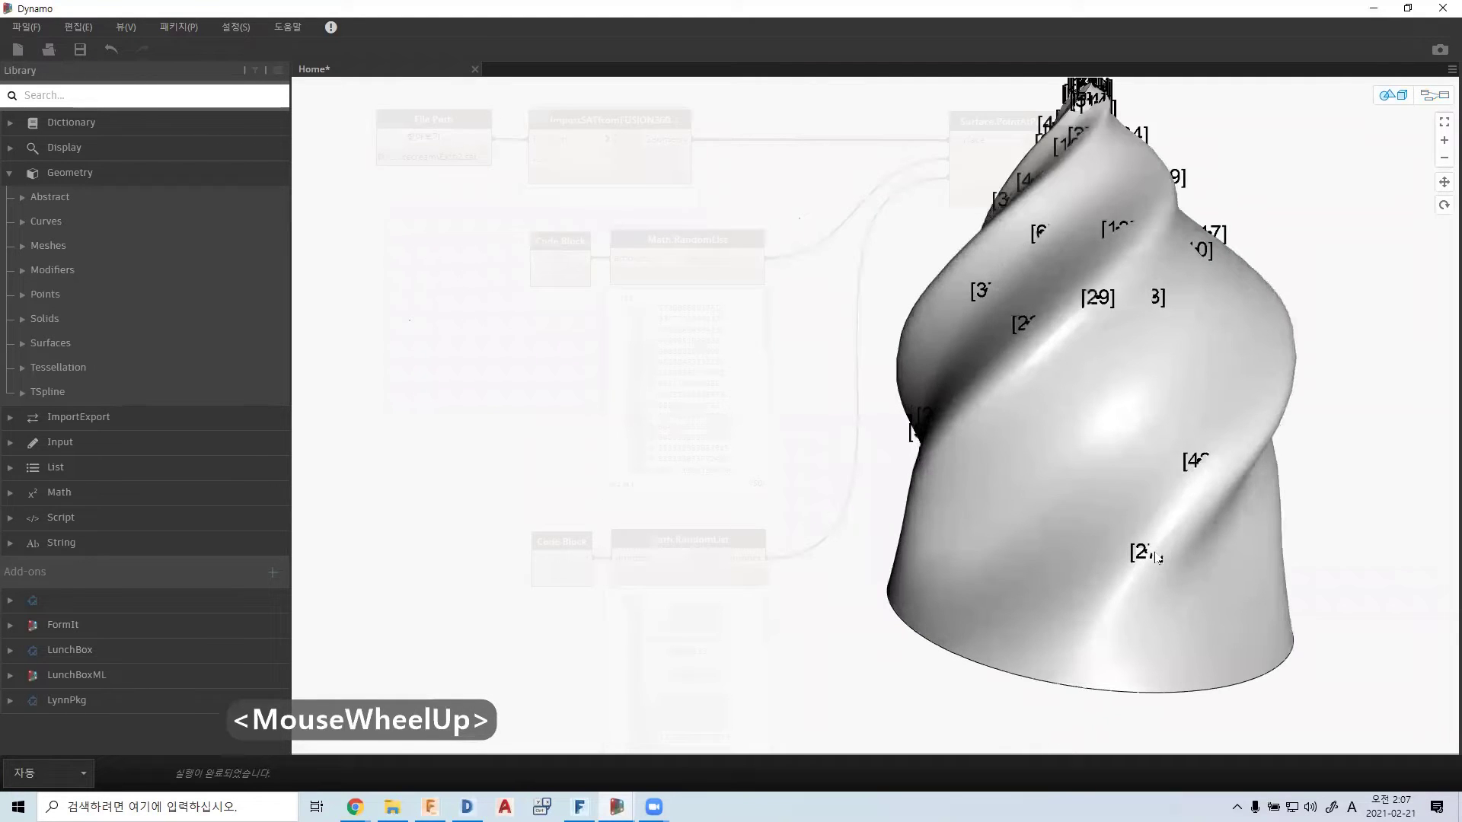
pyautogui.hotkey('ctrl', 'b')
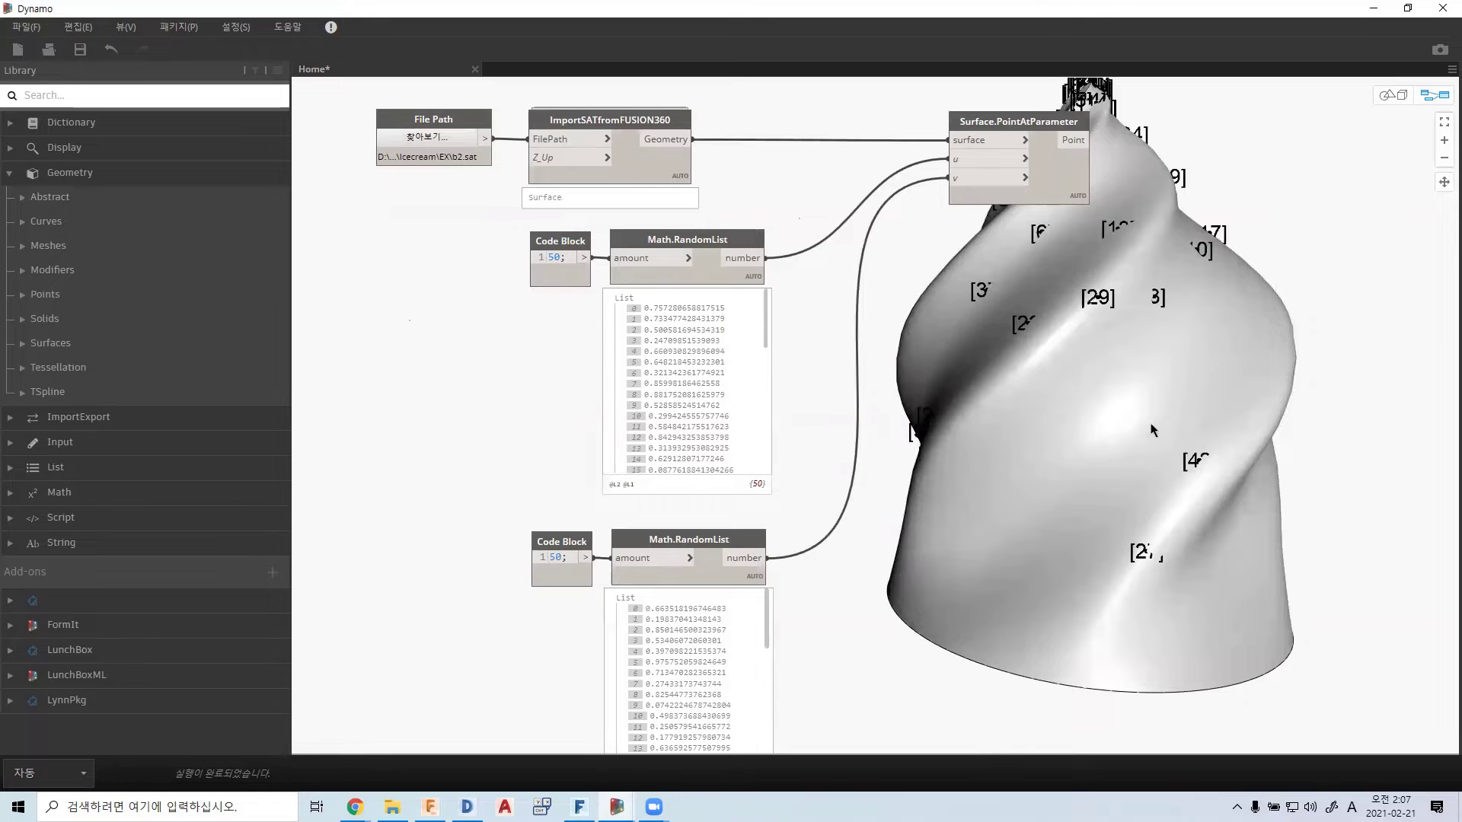
# - Isolate the selected geometry in the preview and compare entries with matching indices in the two Math.RandomList outputs
pyautogui.hotkey('ctrl', 'i')
pyautogui.hotkey('ctrl', 'i')
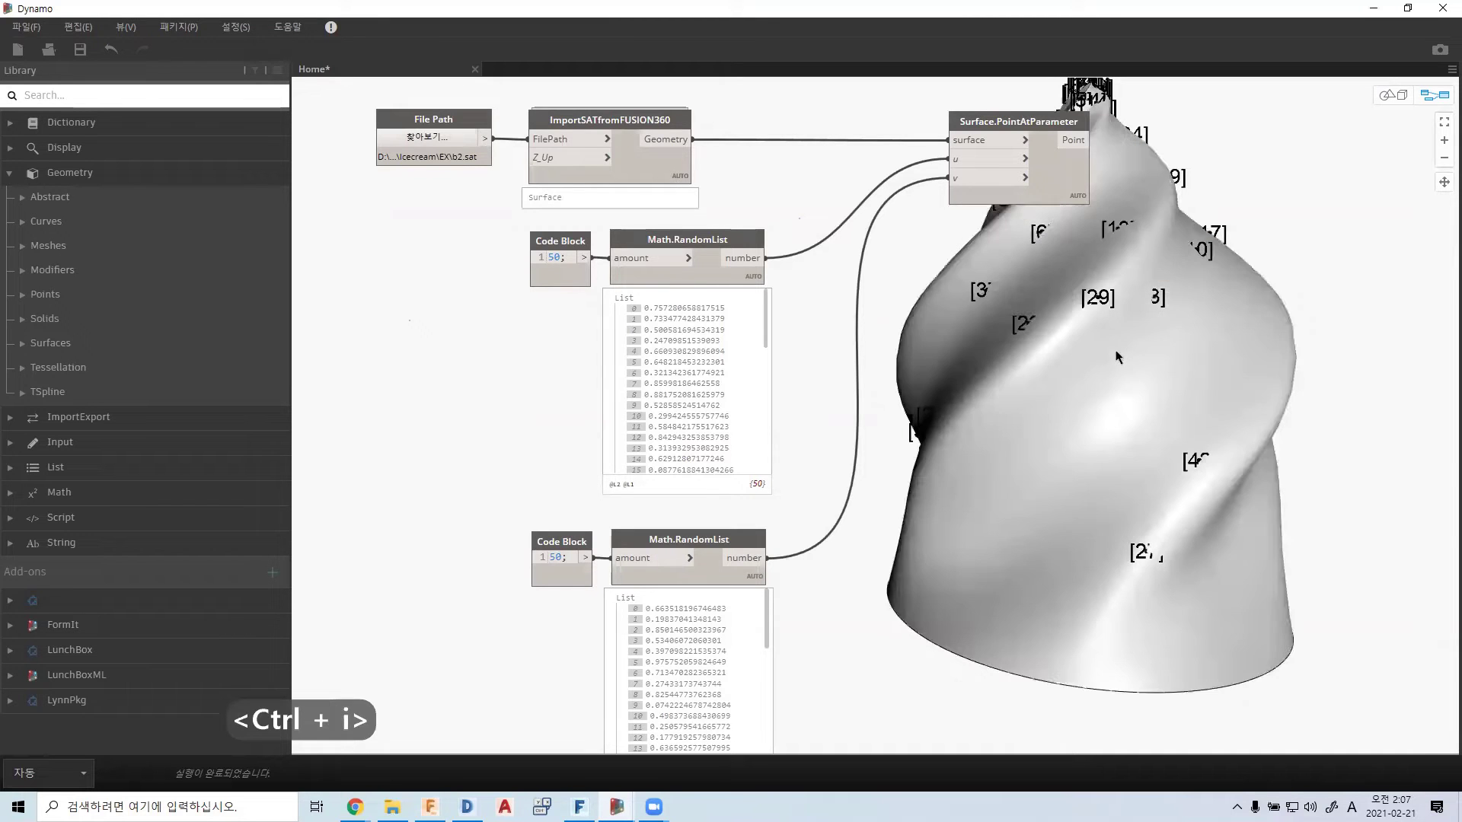
pyautogui.scroll(1, 1089, 408)
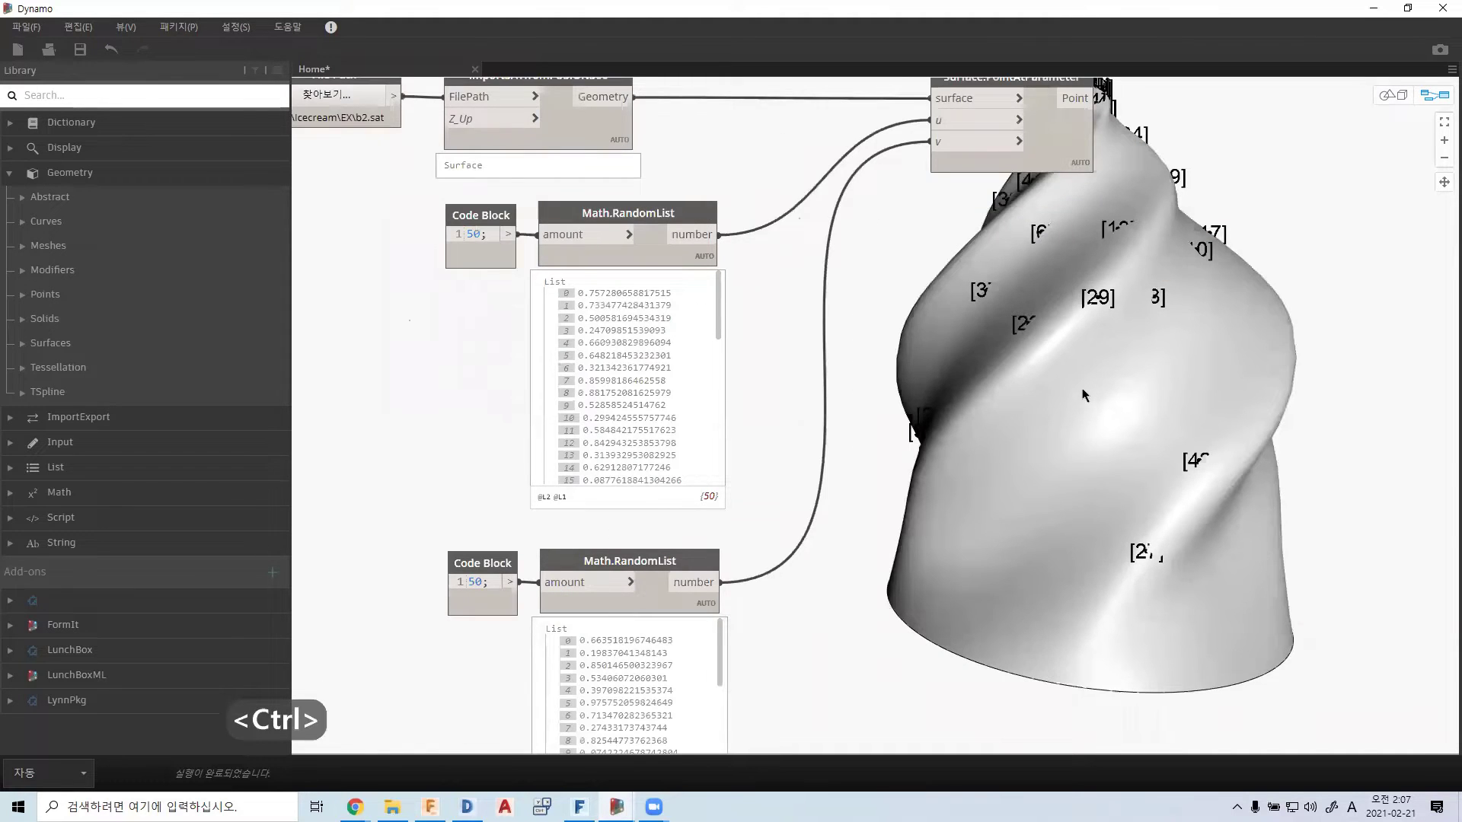
pyautogui.hotkey('ctrl', 'i')
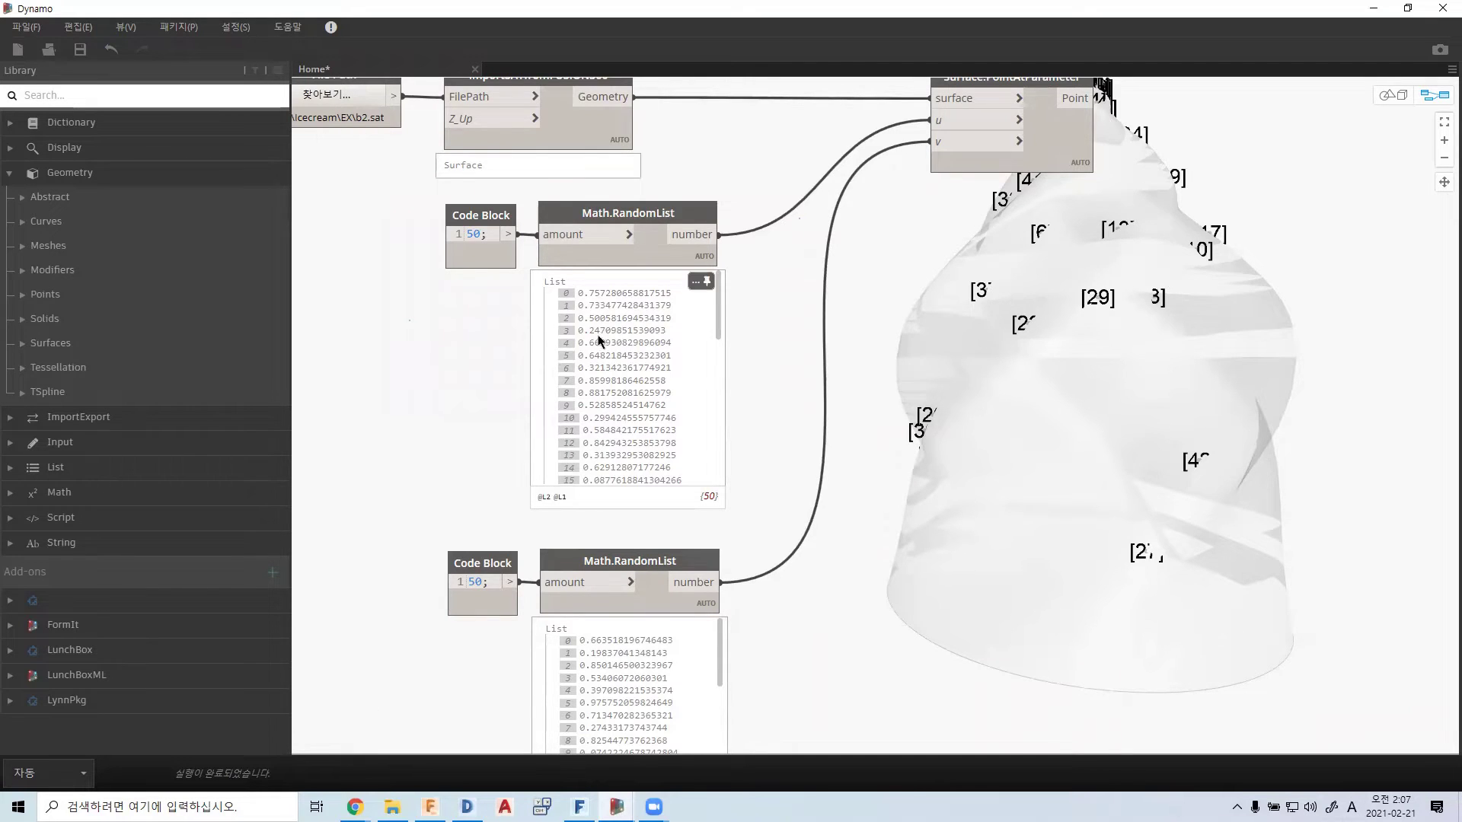
pyautogui.scroll(-7, 601, 340)
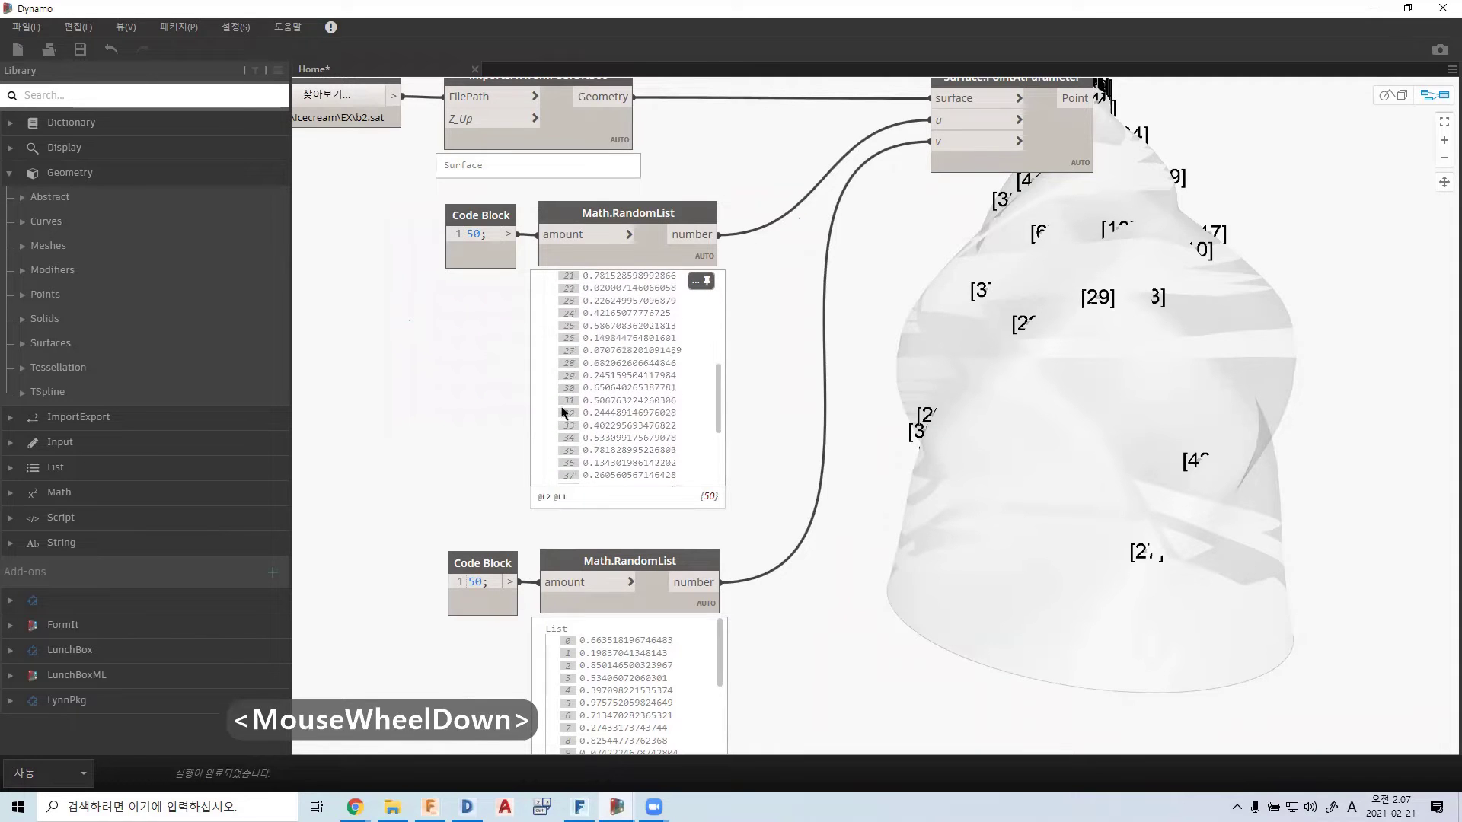
pyautogui.scroll(1, 565, 396)
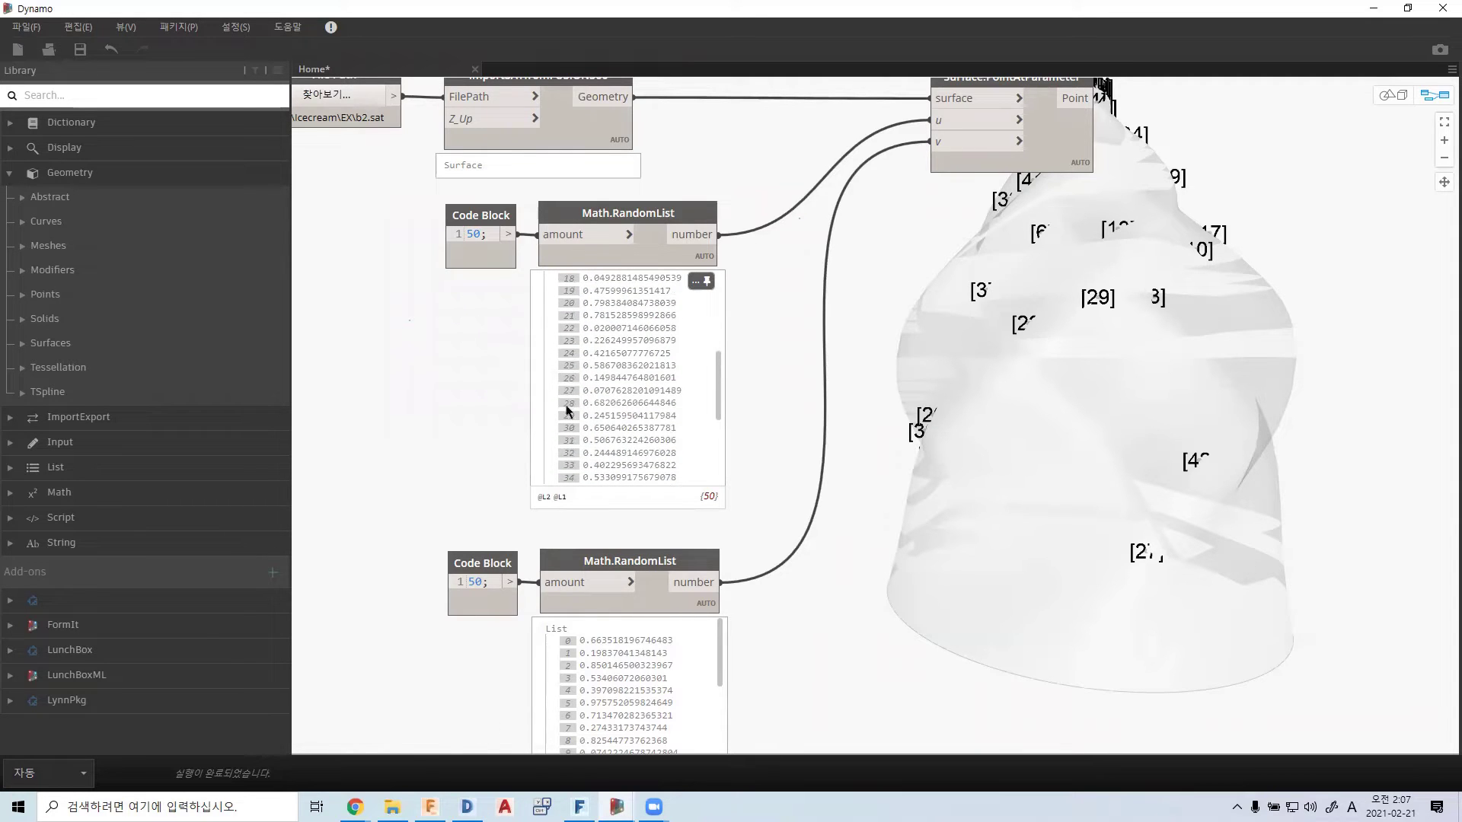
pyautogui.scroll(-5, 577, 704)
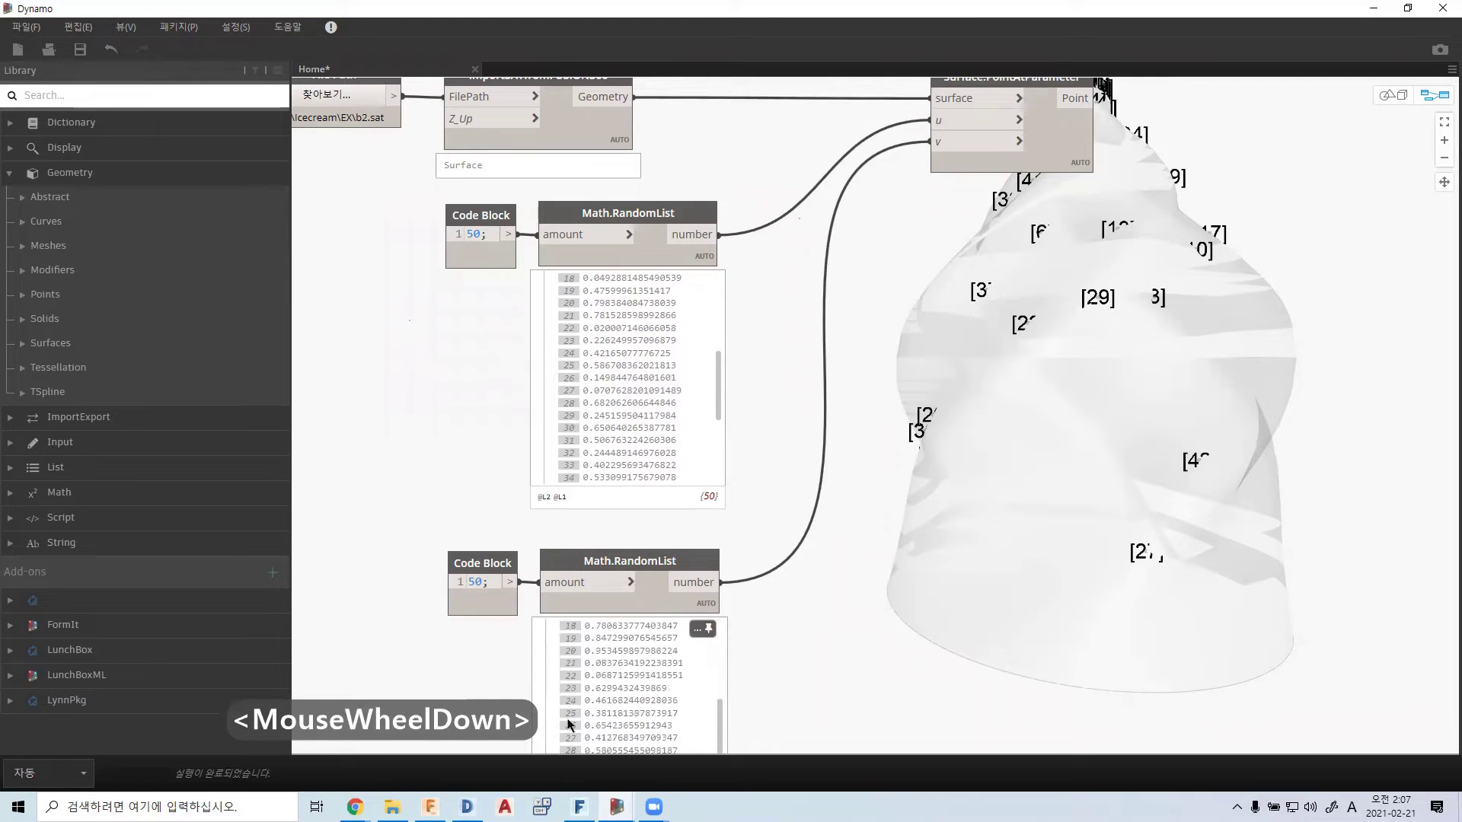
pyautogui.scroll(-3, 576, 719)
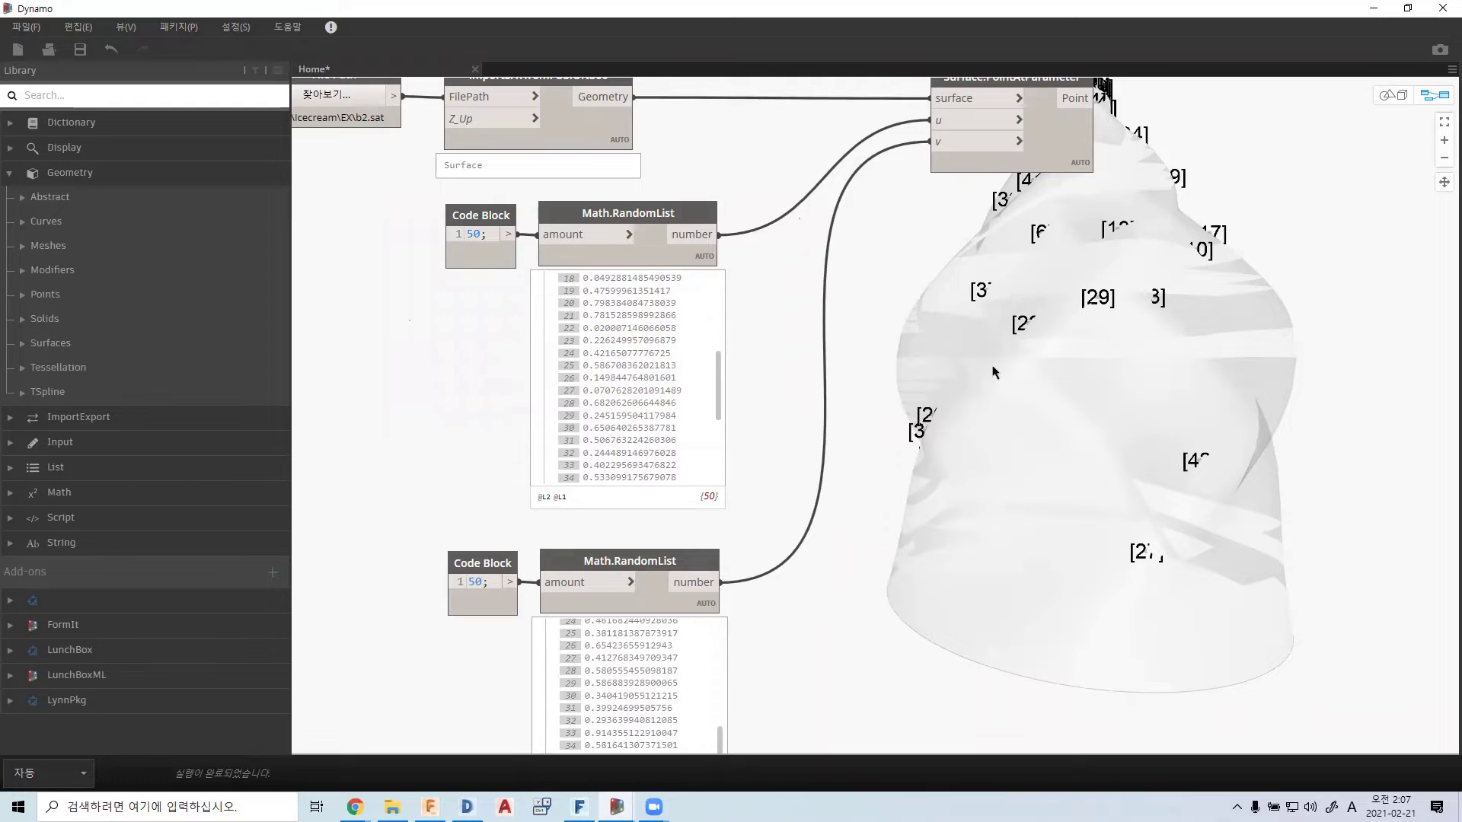
# - Move Surface.PointAtParameter down beside the first Math.RandomList and turn off geometry isolation in the preview
pyautogui.moveTo(1058, 156)
pyautogui.mouseDown()
pyautogui.moveTo(1055, 219)
pyautogui.moveTo(1000, 266)
pyautogui.mouseUp()
pyautogui.hotkey('ctrl', 'i')
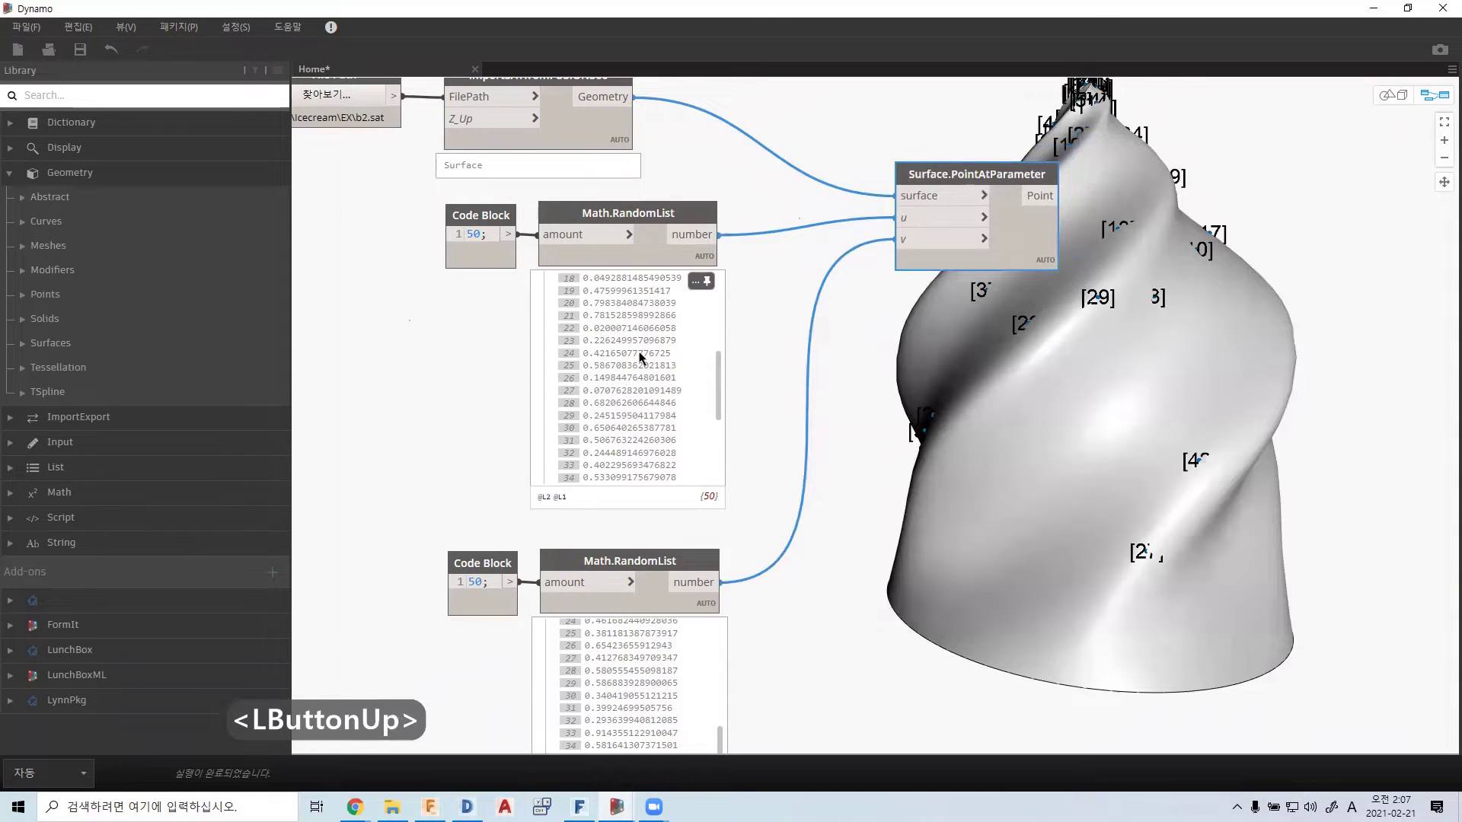
pyautogui.scroll(3, 631, 346)
pyautogui.moveTo(832, 396); pyautogui.dragTo(613, 343, button='middle')
pyautogui.scroll(-1, 613, 343)
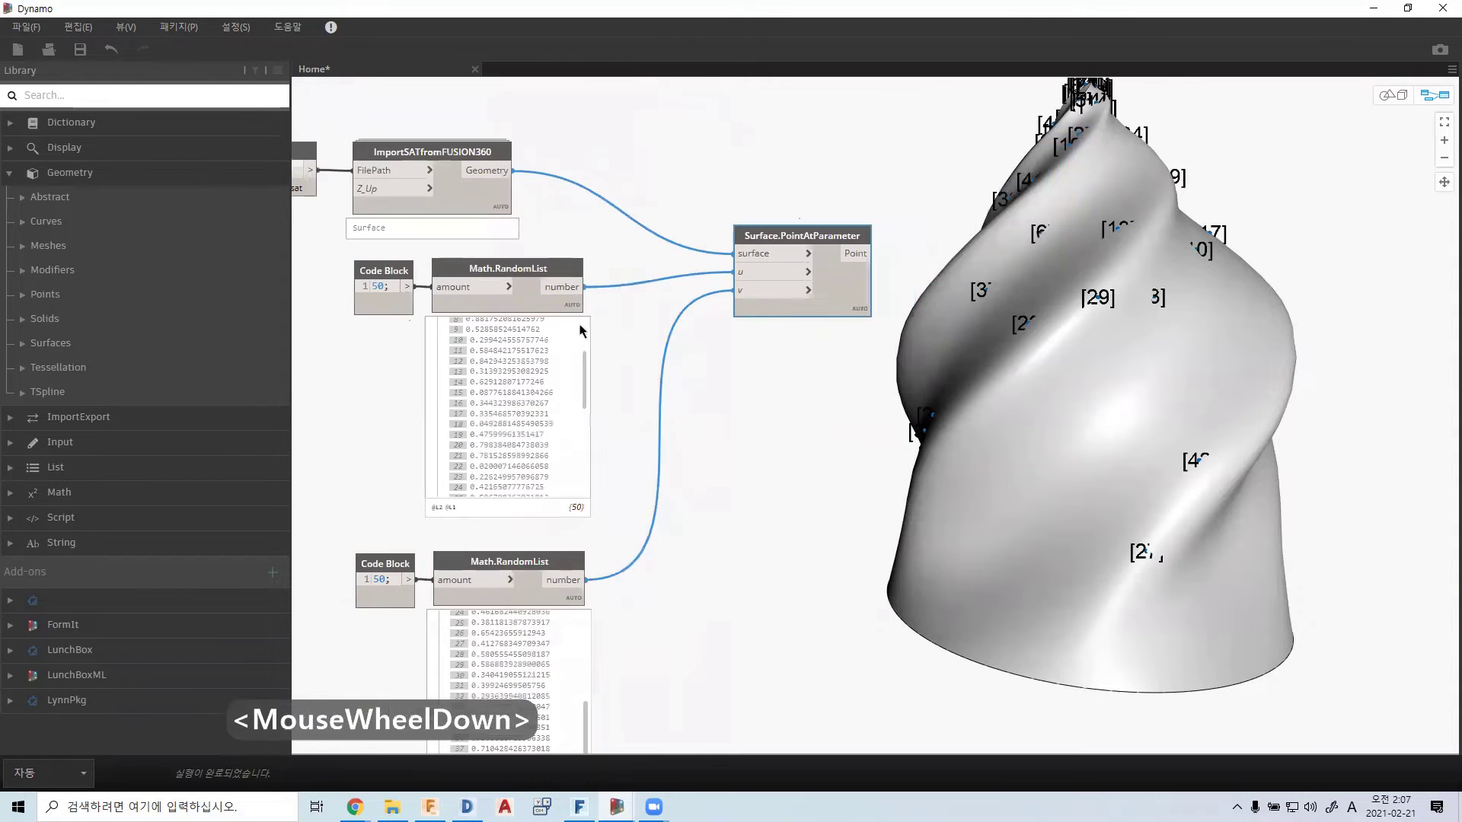
# - Collapse both random list previews and compact the layout, with the second Code Block and Math.RandomList pair directly below the first
pyautogui.click(578, 326)
pyautogui.moveTo(603, 448); pyautogui.dragTo(627, 281, button='middle')
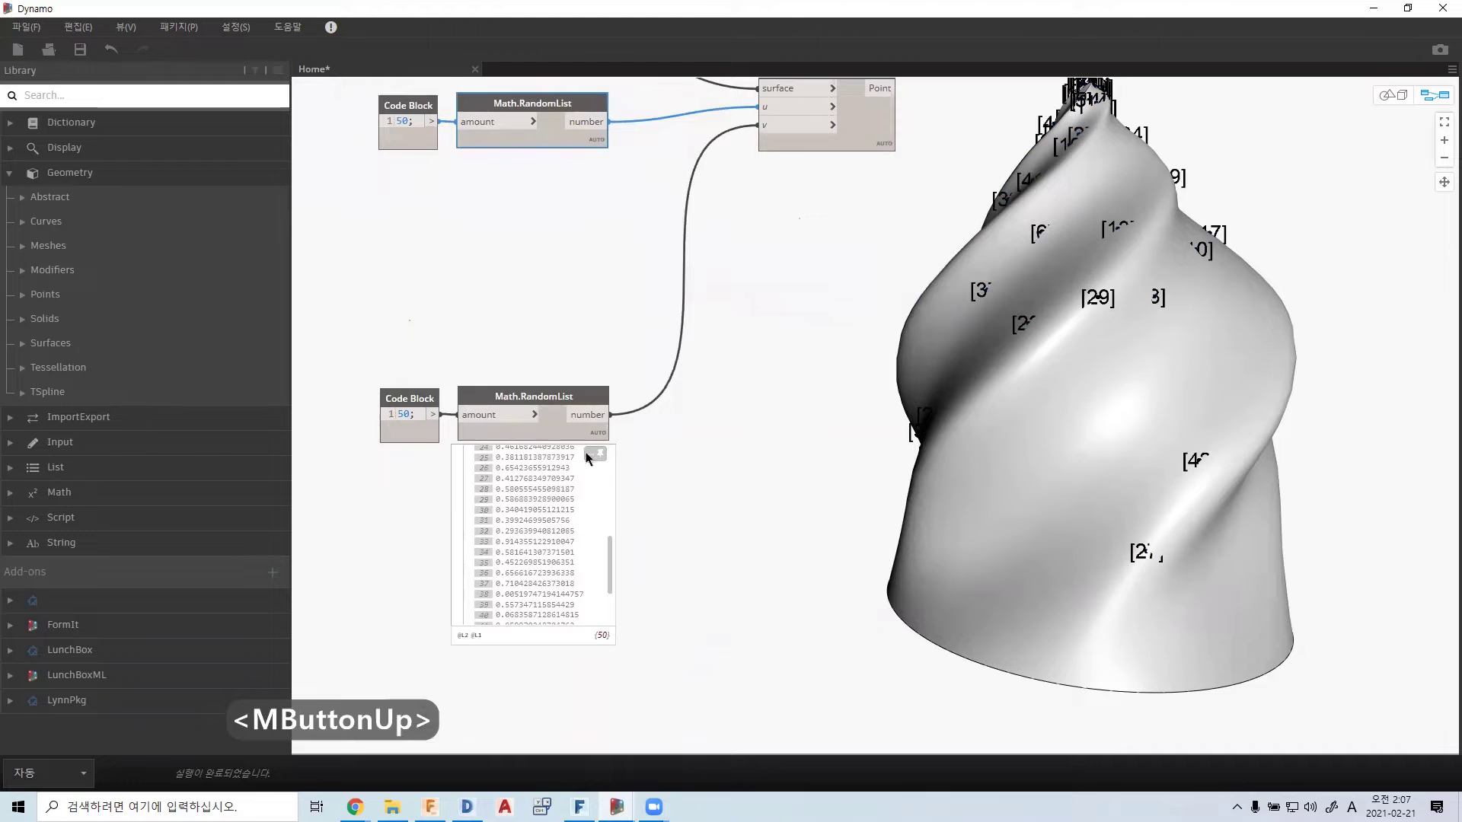
pyautogui.click(637, 483)
pyautogui.moveTo(635, 483); pyautogui.dragTo(377, 385)
pyautogui.moveTo(523, 396); pyautogui.dragTo(529, 175)
pyautogui.moveTo(561, 227); pyautogui.dragTo(782, 402, button='middle')
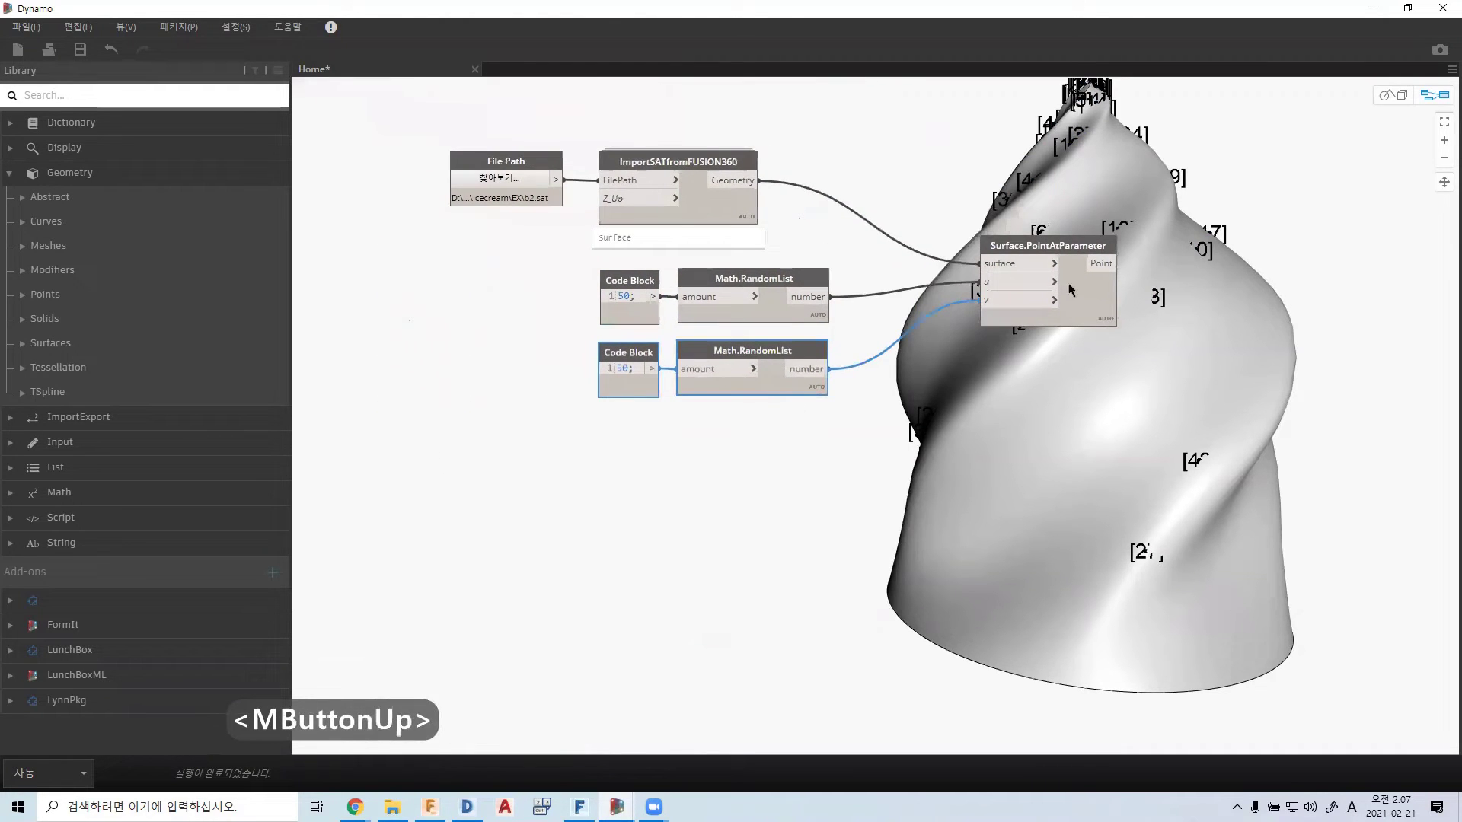
pyautogui.moveTo(1073, 293); pyautogui.dragTo(1004, 284)
# - Hide the index labels on the Surface.PointAtParameter points and examine the plain points on the ice cream surface
pyautogui.hotkey('ctrl', 'b')
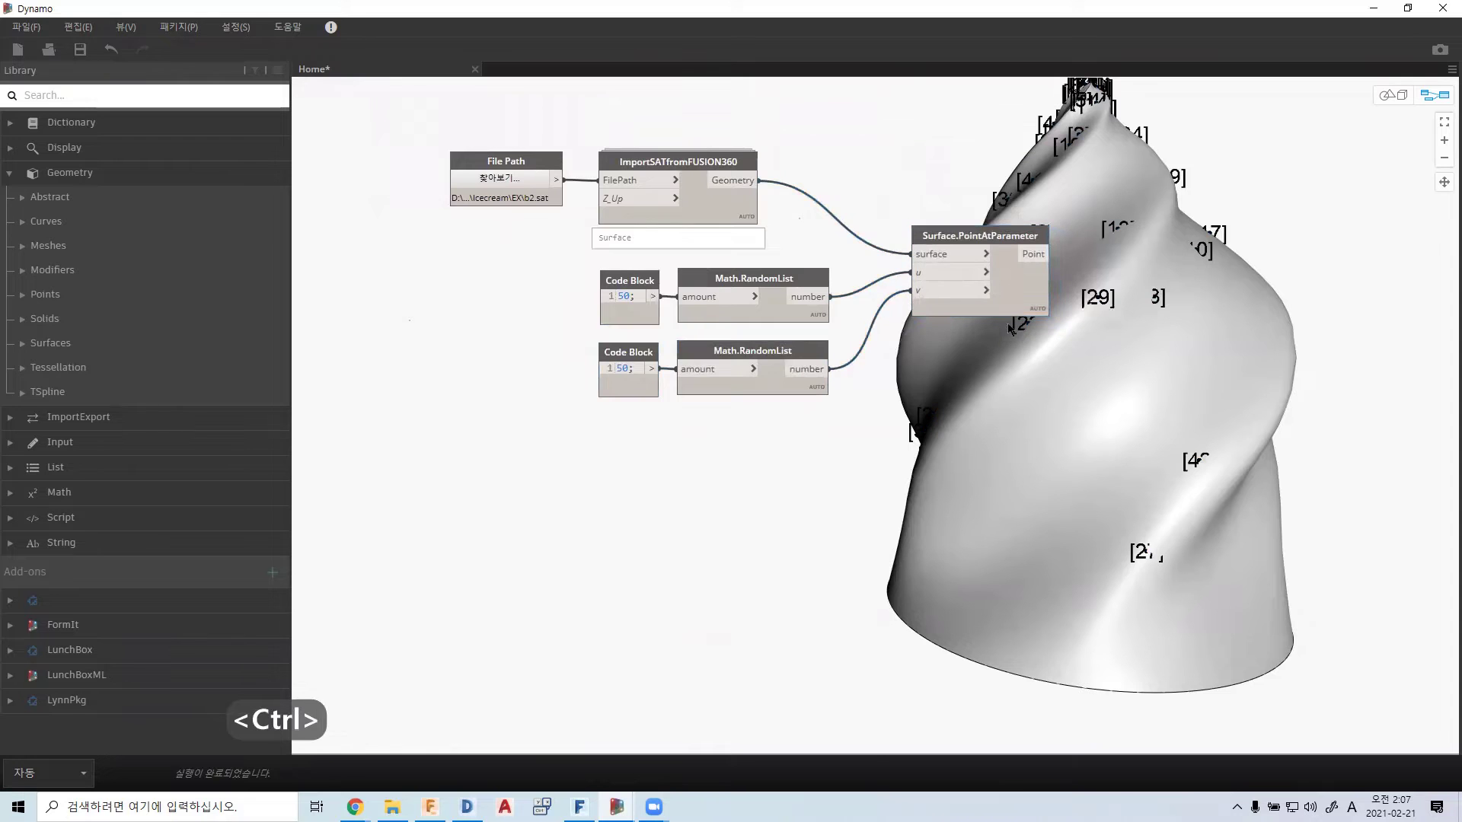
pyautogui.scroll(-3, 999, 300)
pyautogui.moveTo(1000, 300); pyautogui.dragTo(959, 352, button='right')
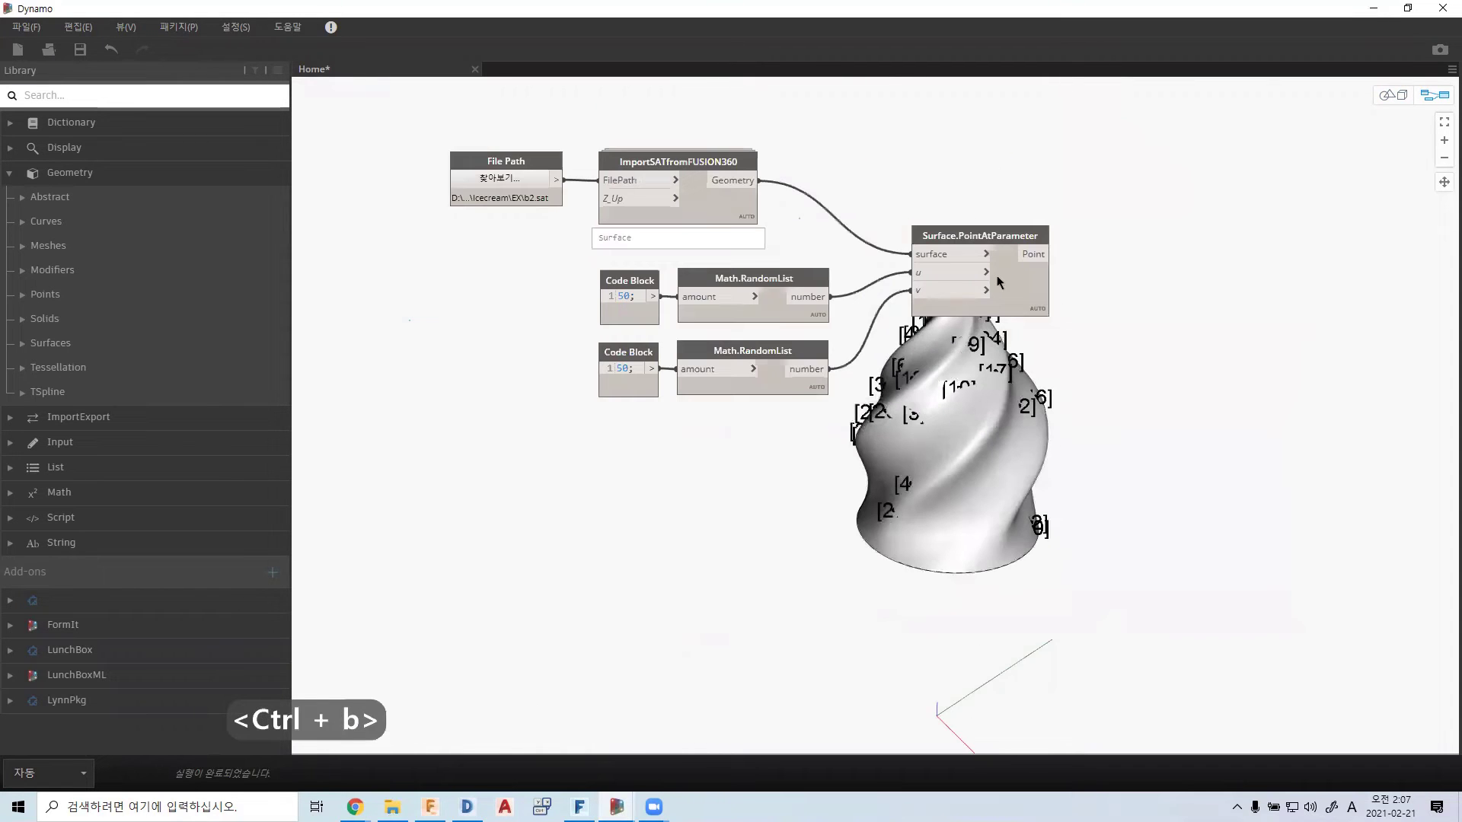
pyautogui.rightClick(999, 283)
pyautogui.moveTo(971, 368)
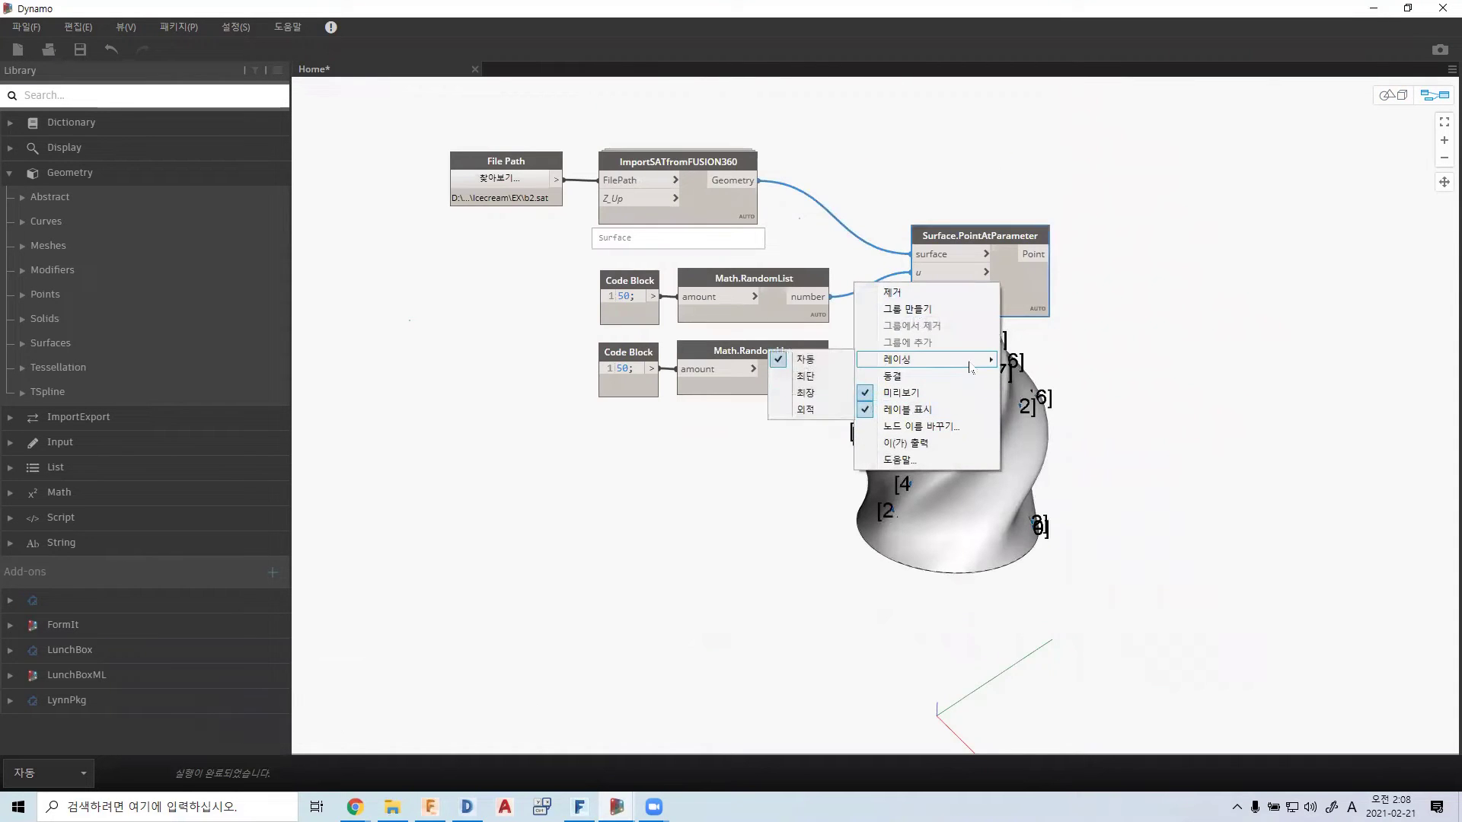
pyautogui.click(979, 411)
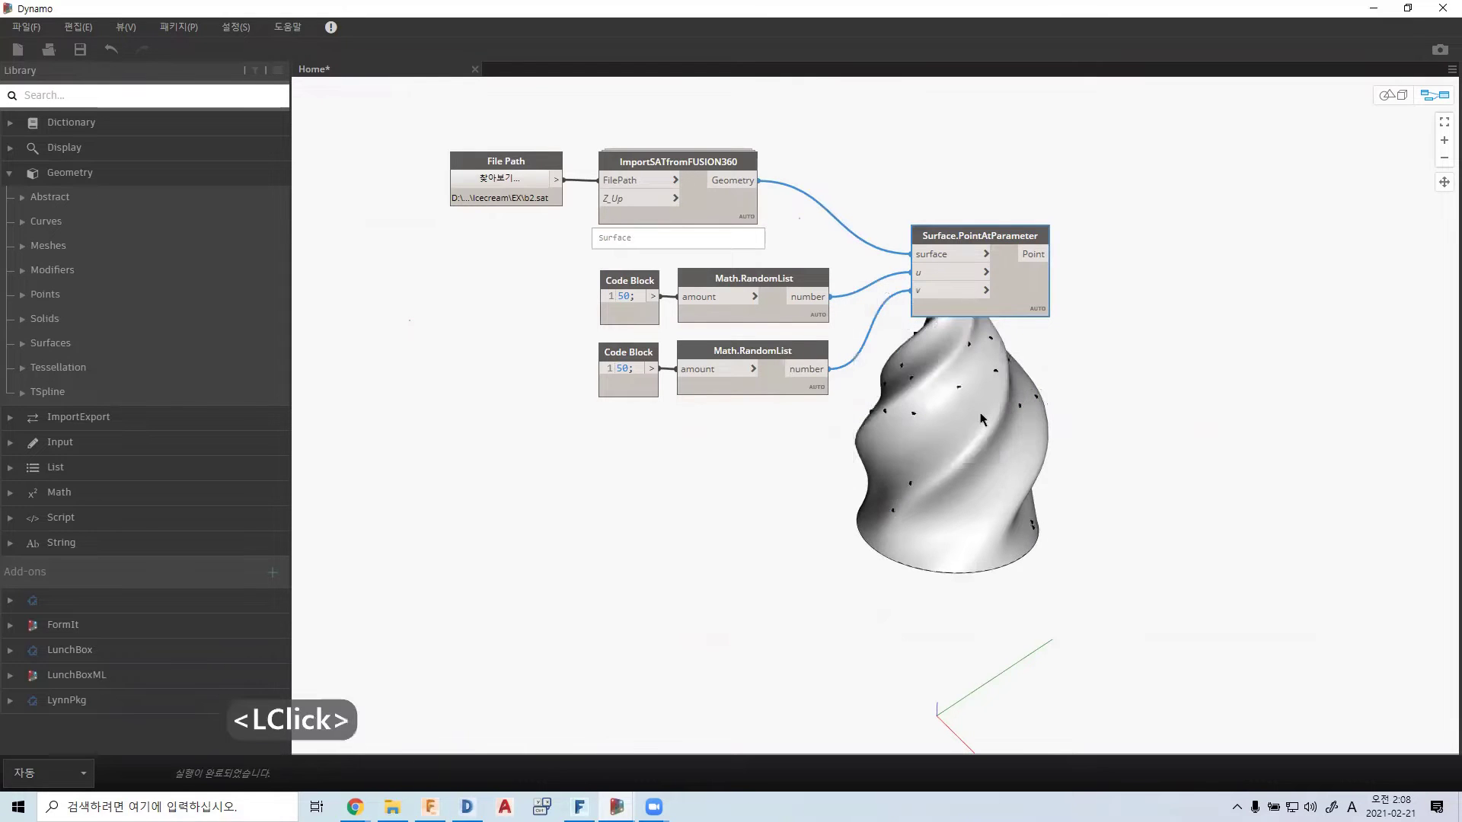
pyautogui.hotkey('ctrl', 'b')
pyautogui.moveTo(994, 409); pyautogui.dragTo(983, 327, button='right')
pyautogui.scroll(-3, 983, 328)
pyautogui.scroll(3, 602, 307)
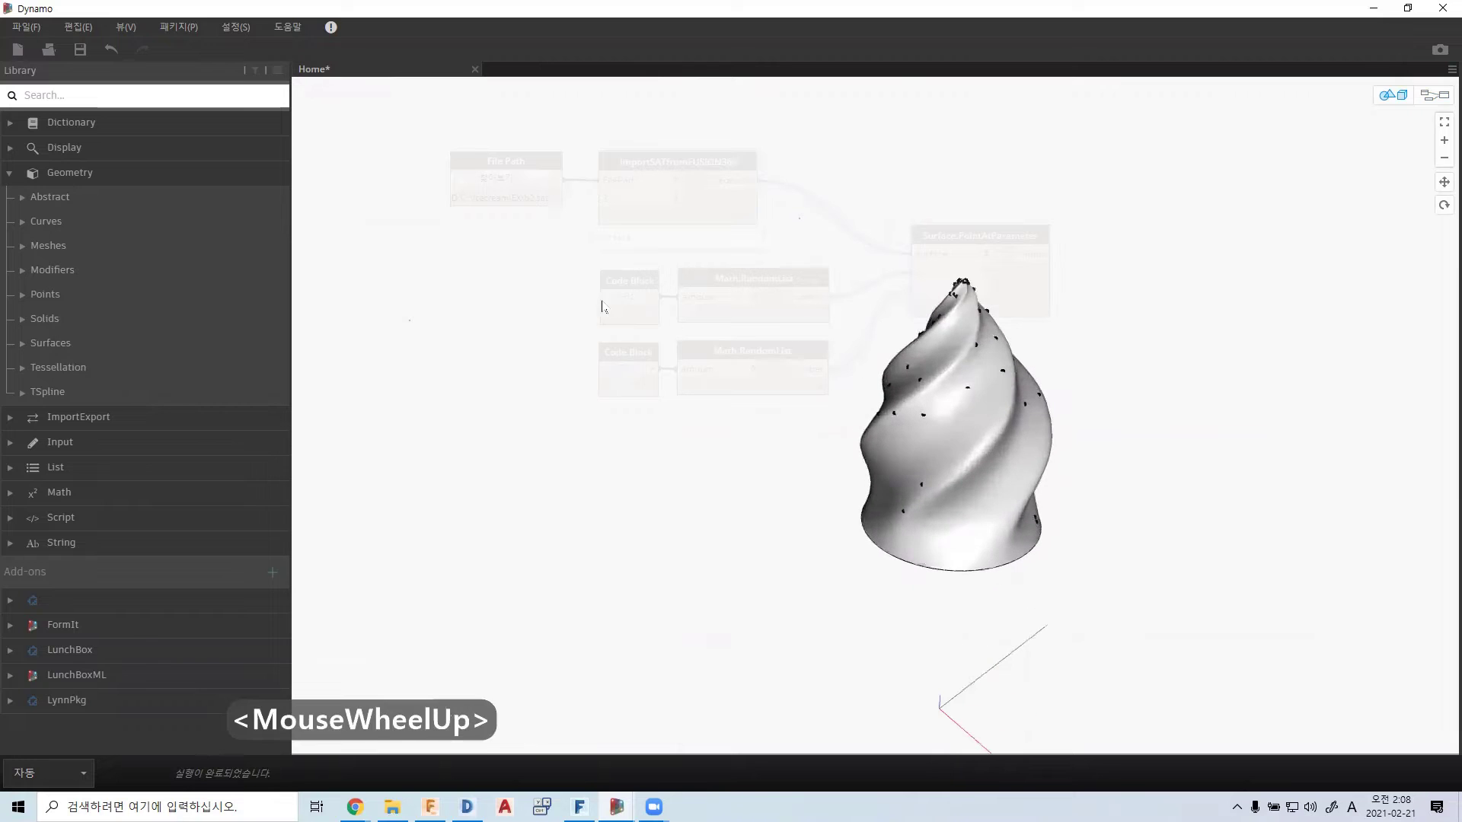
pyautogui.hotkey('ctrl', 'b')
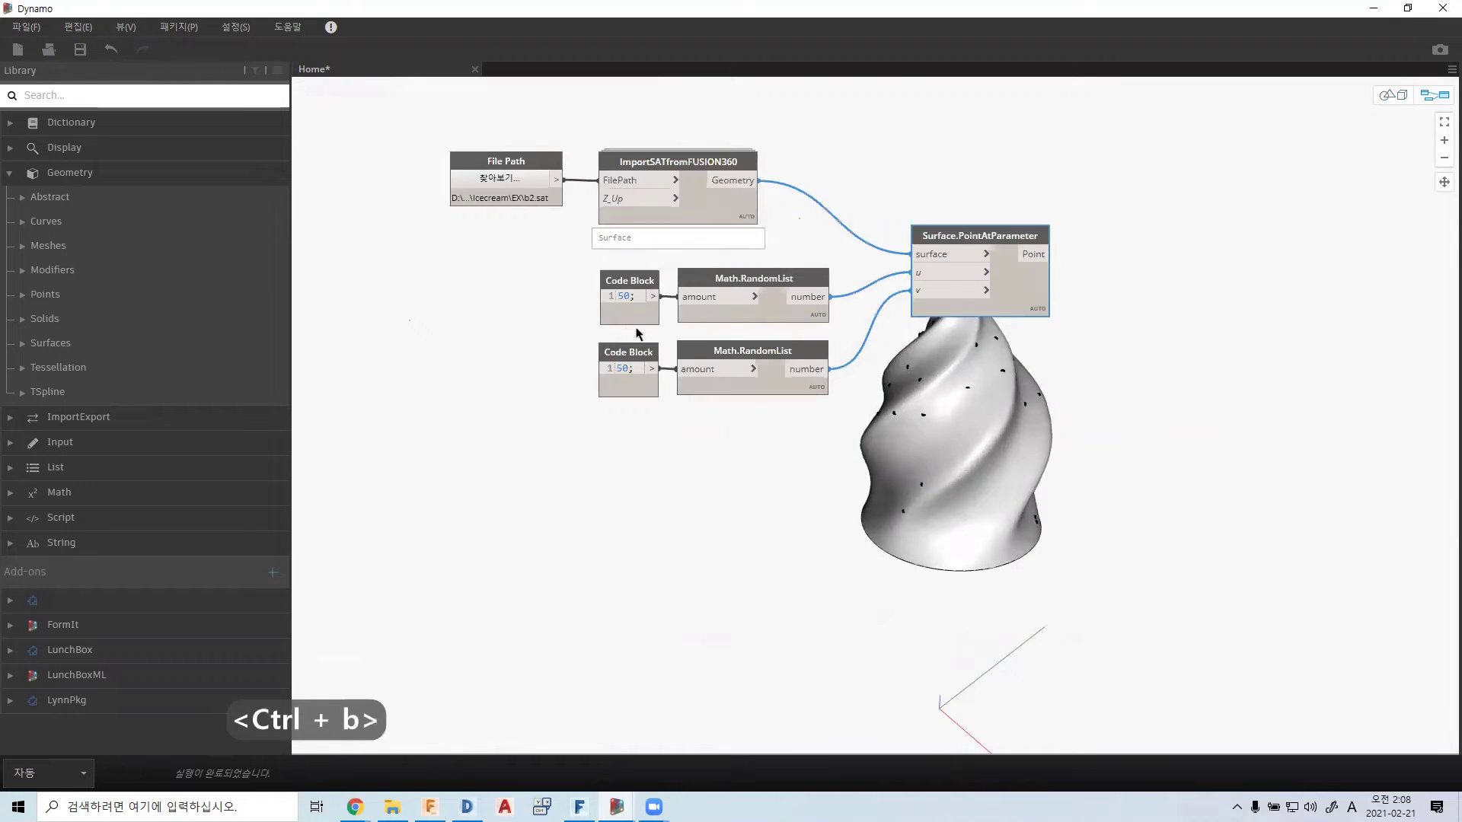
# - Disconnect and delete the Code Block feeding the upper Math.RandomList, along with the stray empty Code Block
pyautogui.scroll(-1, 638, 333)
pyautogui.scroll(5, 638, 333)
pyautogui.click(607, 342)
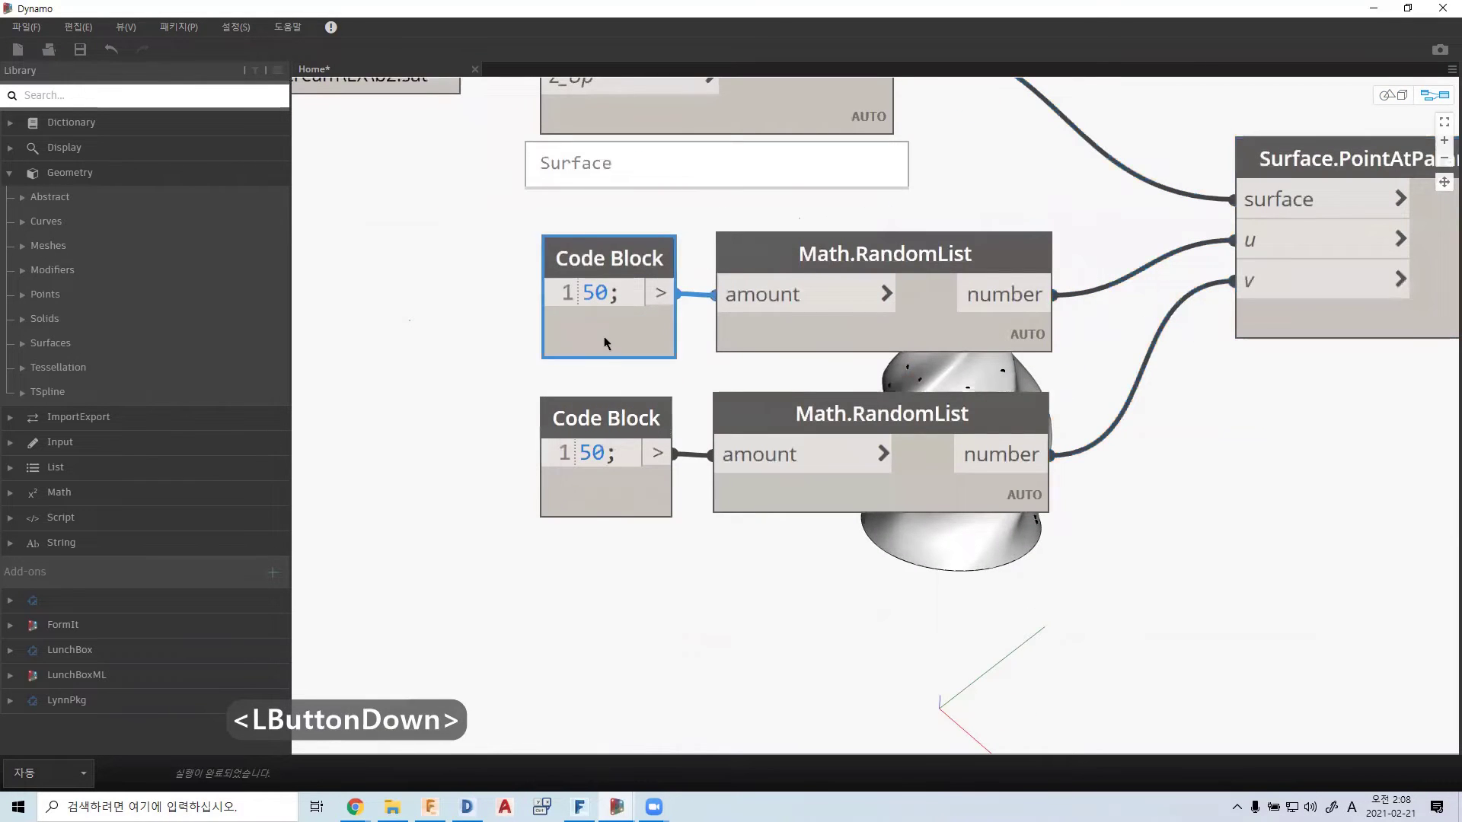
pyautogui.moveTo(607, 343); pyautogui.dragTo(392, 335)
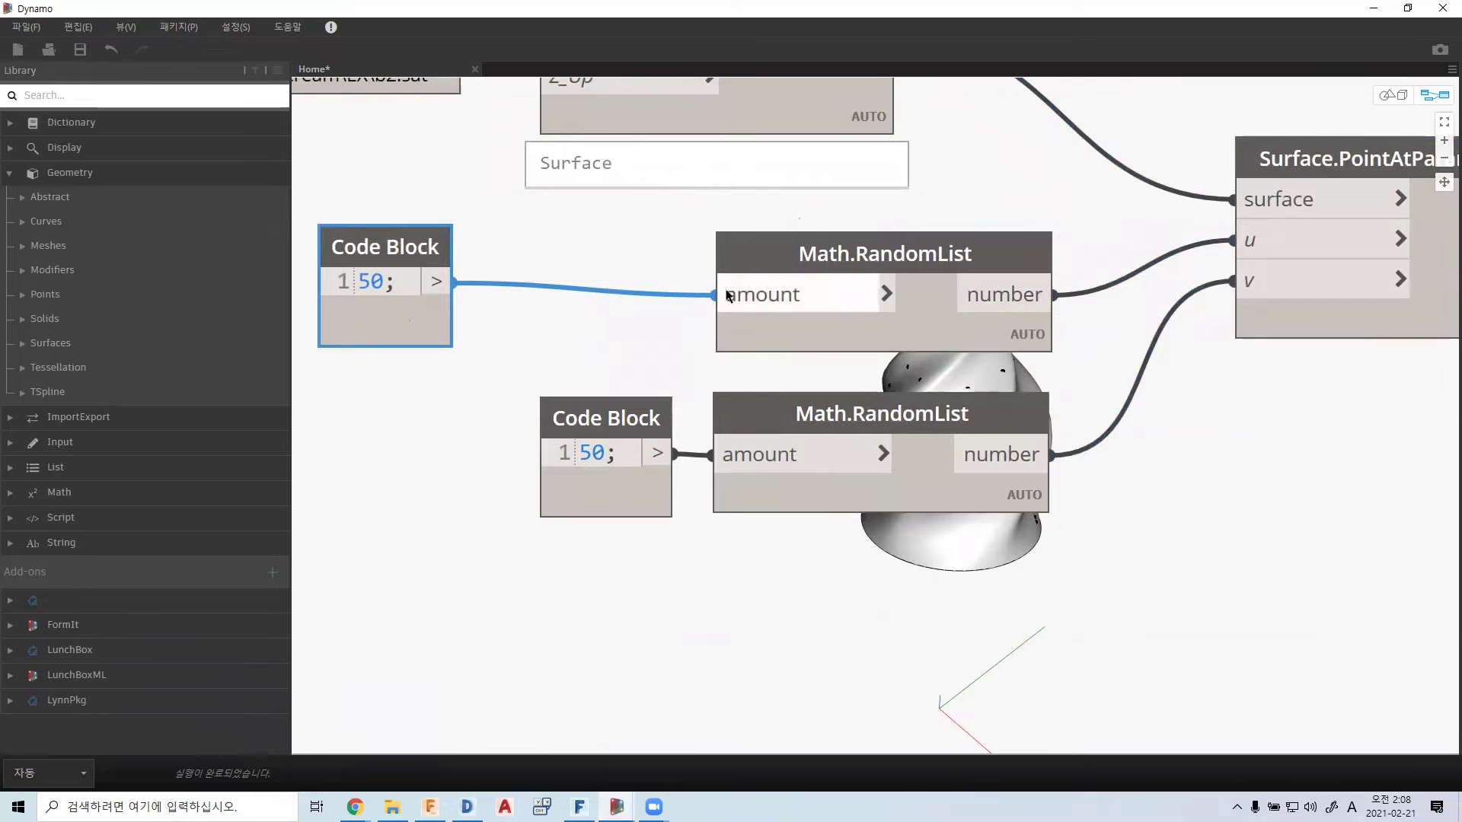
pyautogui.moveTo(724, 294); pyautogui.dragTo(558, 261)
pyautogui.doubleClick(558, 261)
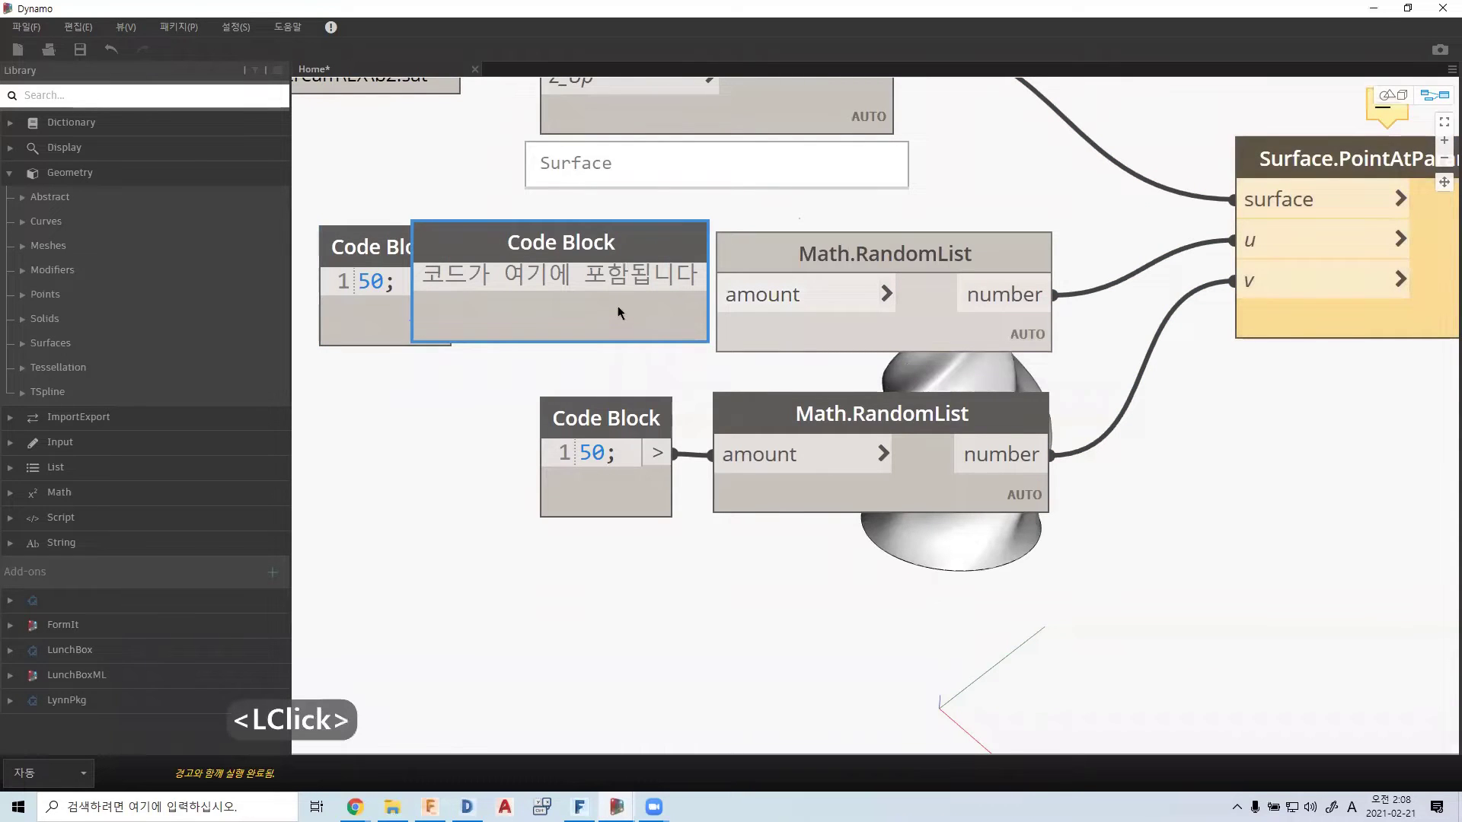
pyautogui.press('Delete')
pyautogui.click(391, 314)
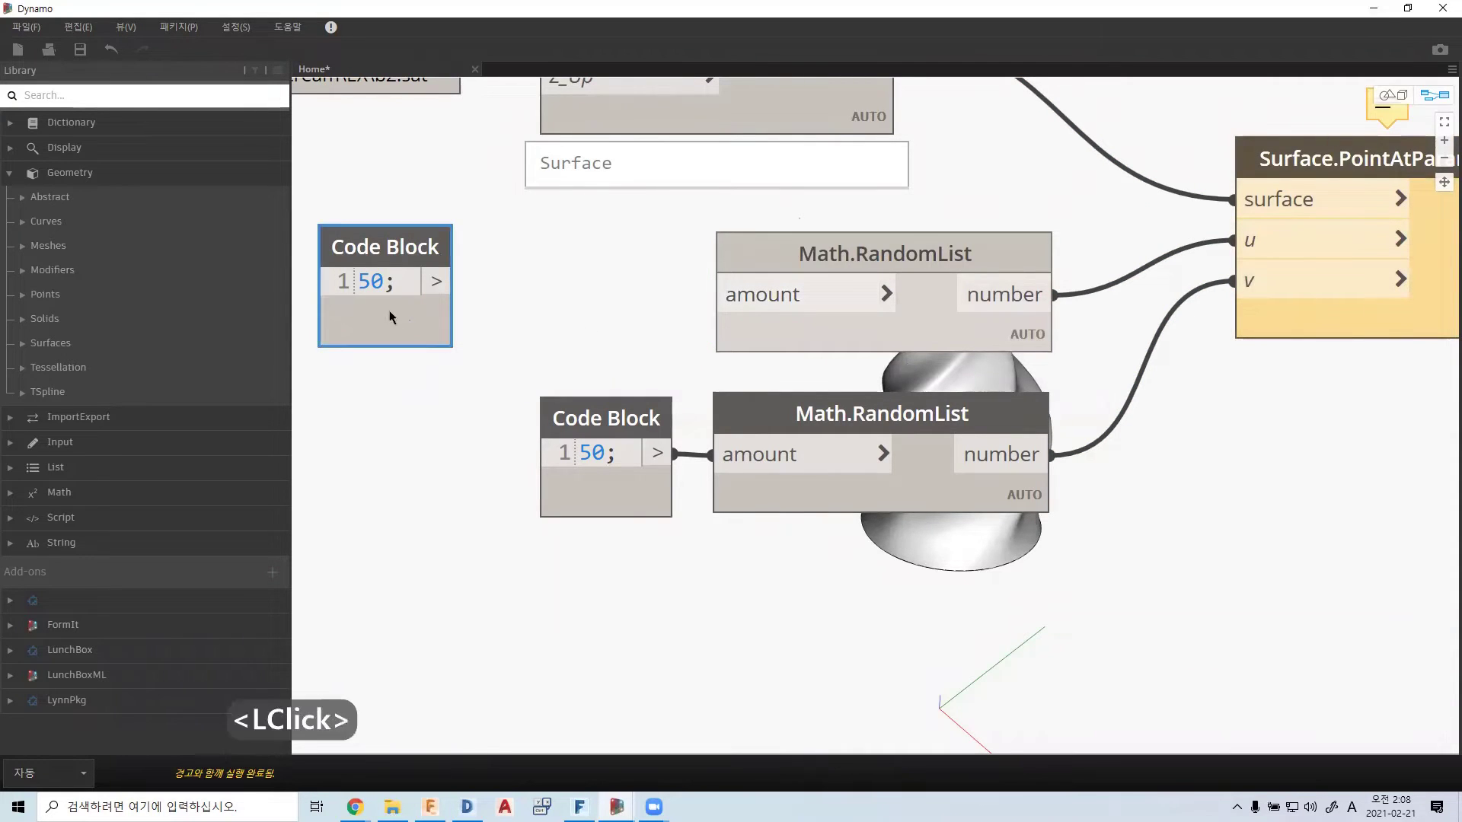
pyautogui.press('Delete')
# - Move the remaining Code Block up and away from the lower Math.RandomList, to a height between the two Math.RandomList nodes
pyautogui.moveTo(573, 481)
pyautogui.moveTo(574, 487); pyautogui.dragTo(469, 409)
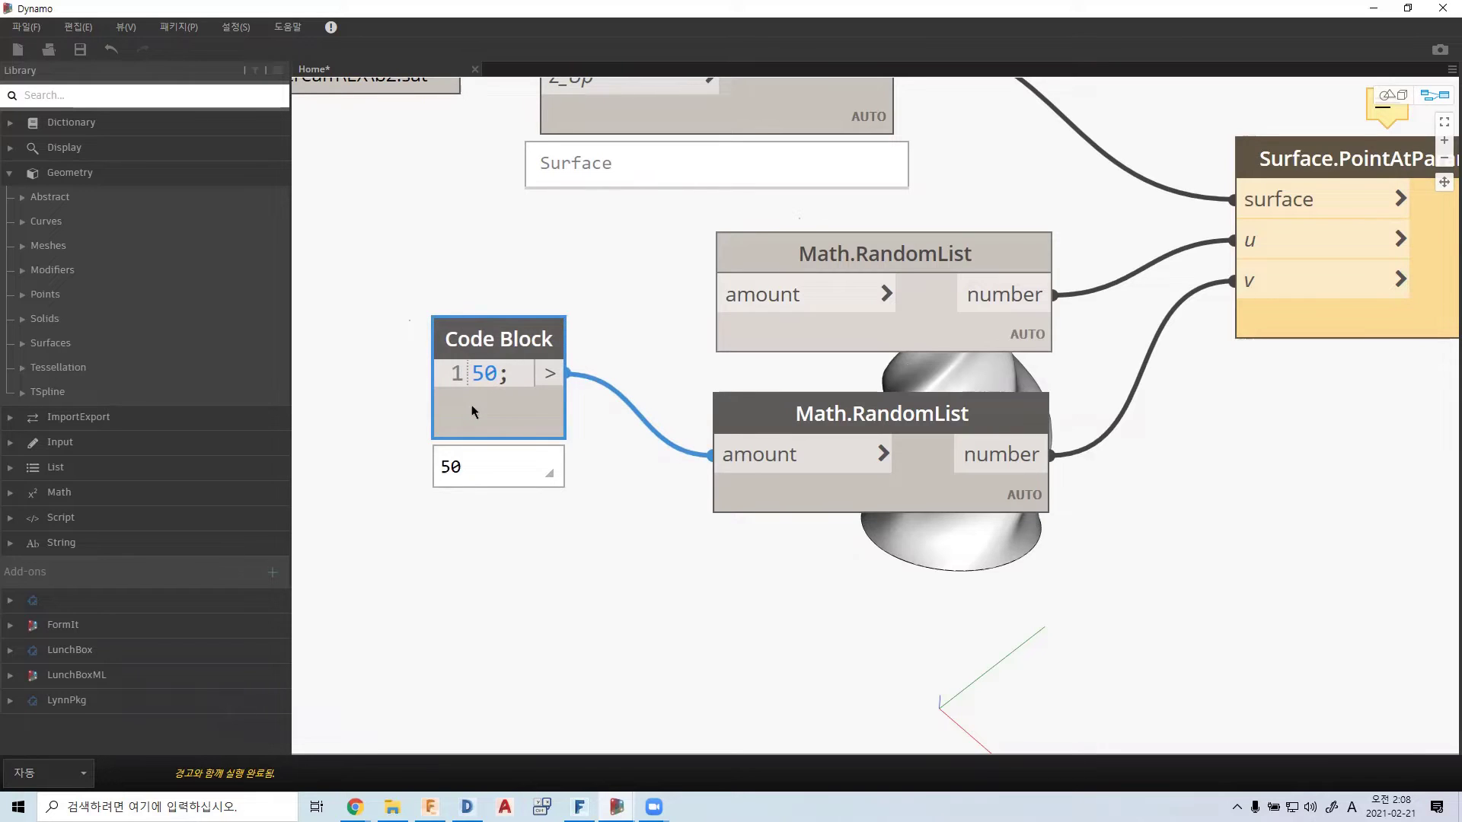
pyautogui.moveTo(472, 412); pyautogui.dragTo(448, 410)
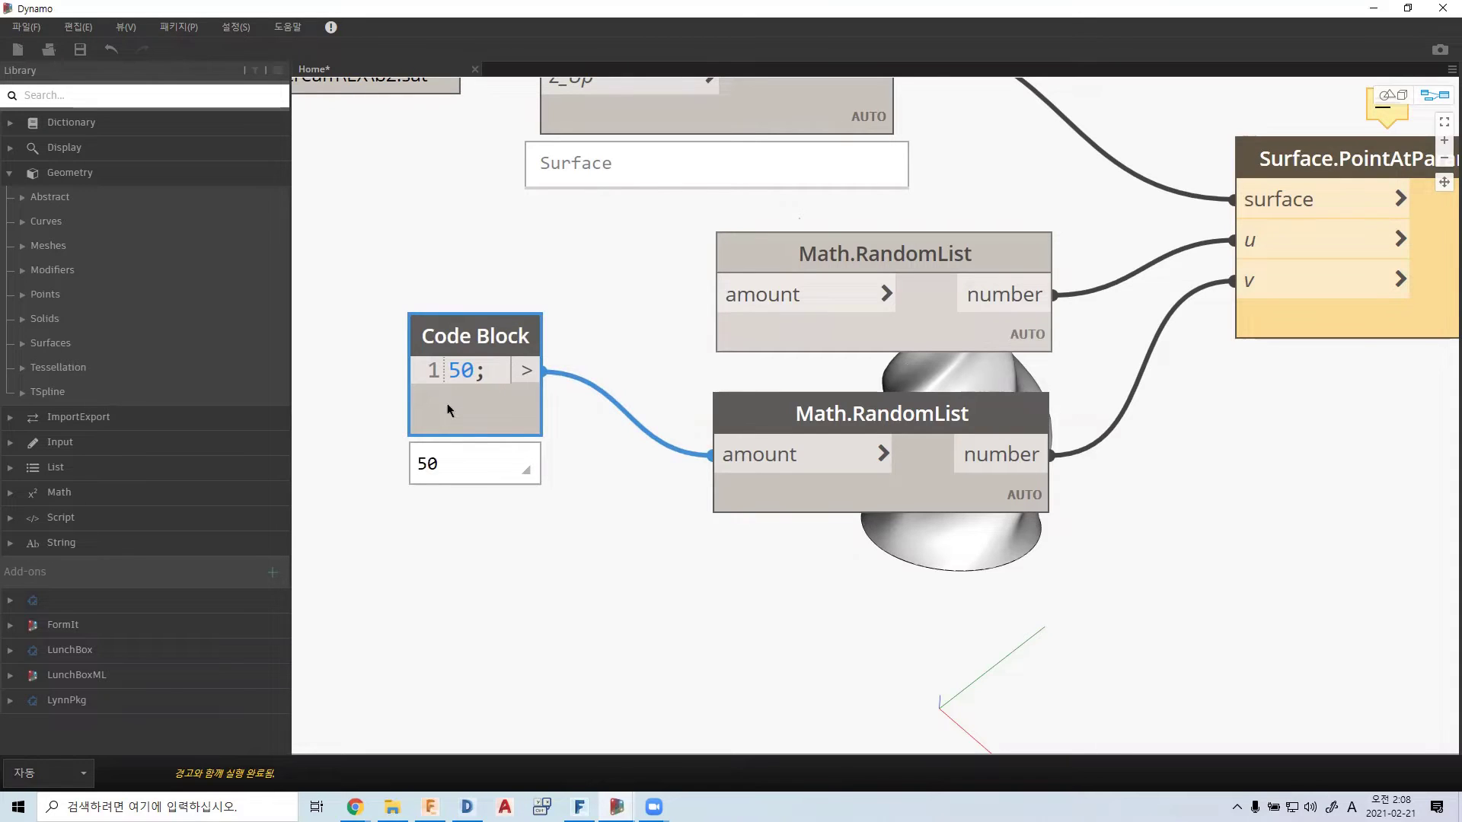
# - Try the remaining Code Block at different positions beside the two Math.RandomList nodes
pyautogui.moveTo(448, 410); pyautogui.dragTo(435, 412)
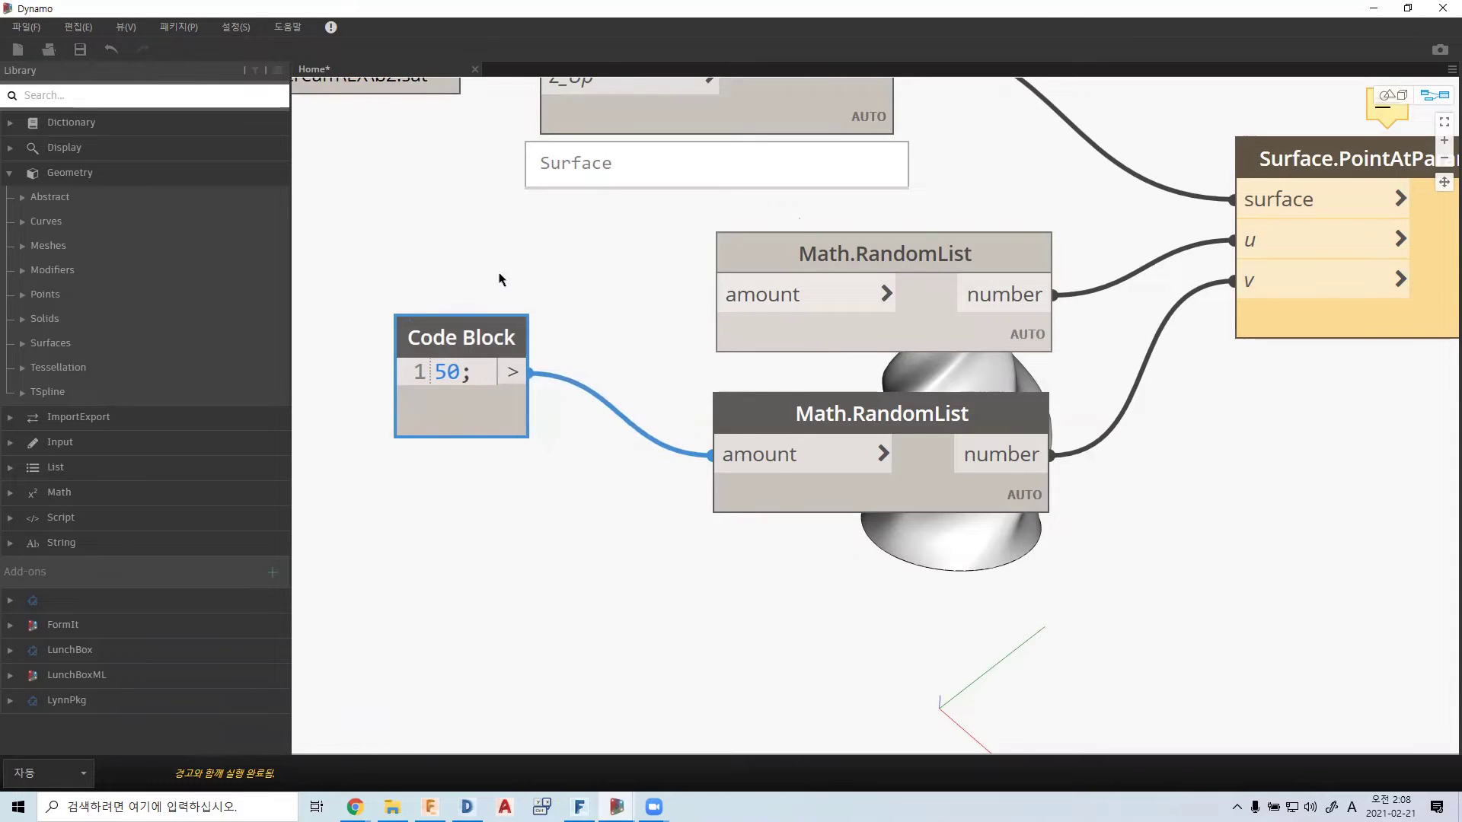
pyautogui.scroll(-1, 819, 353)
pyautogui.scroll(-3, 820, 353)
pyautogui.moveTo(979, 387); pyautogui.dragTo(981, 463, button='middle')
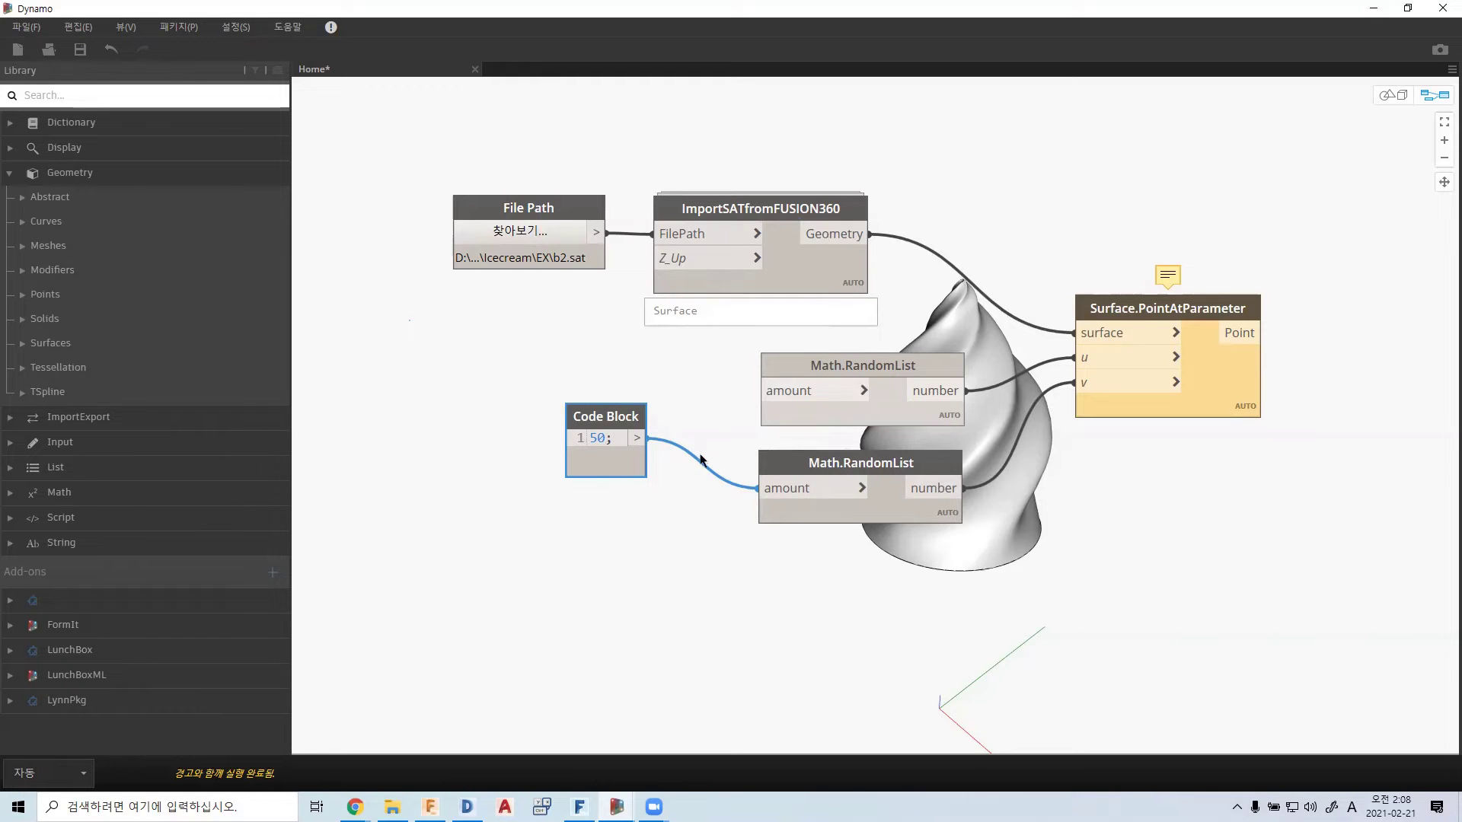
pyautogui.moveTo(632, 457); pyautogui.dragTo(650, 534)
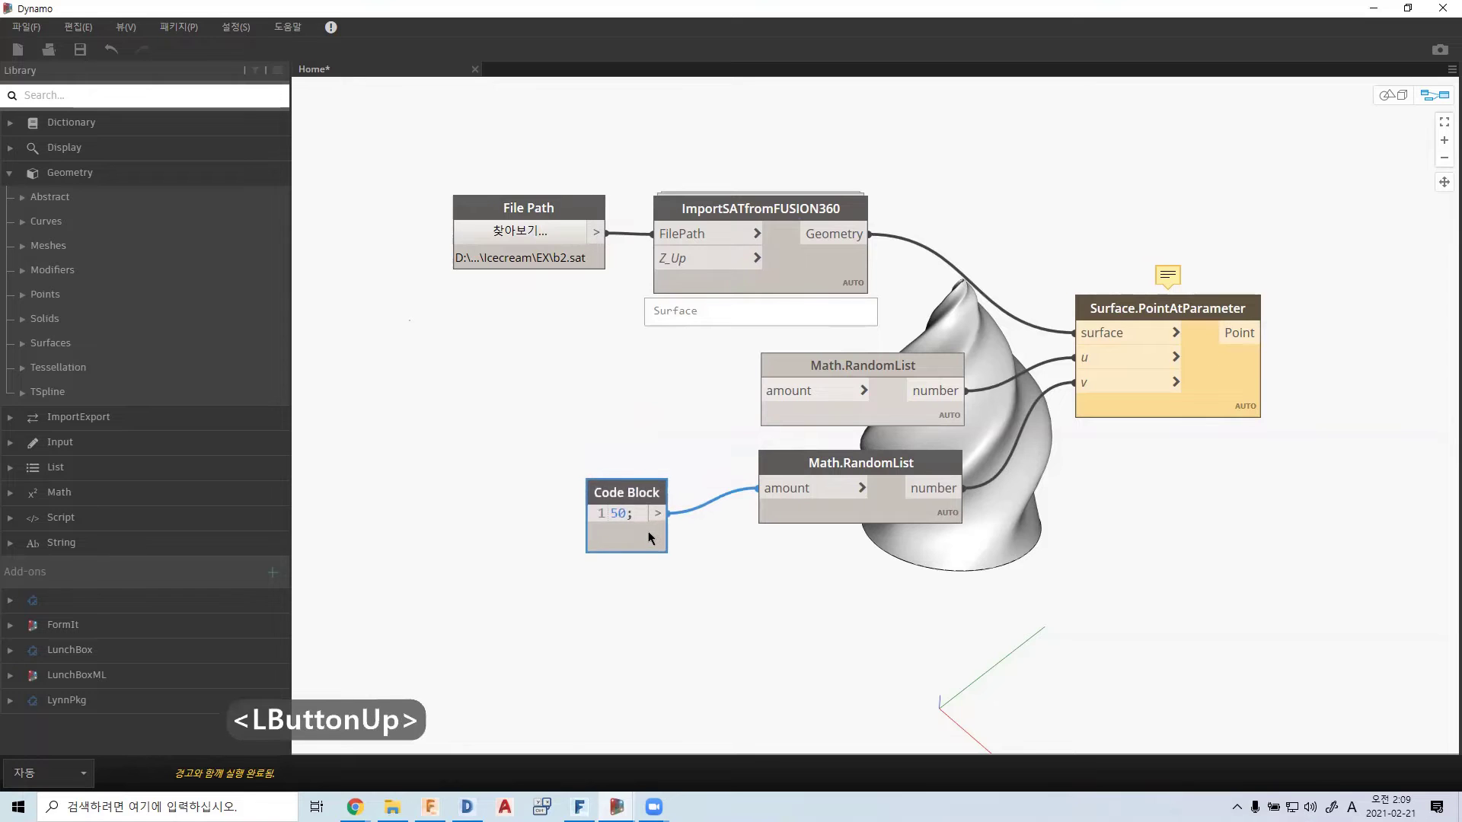
pyautogui.scroll(-2, 650, 535)
pyautogui.scroll(2, 647, 472)
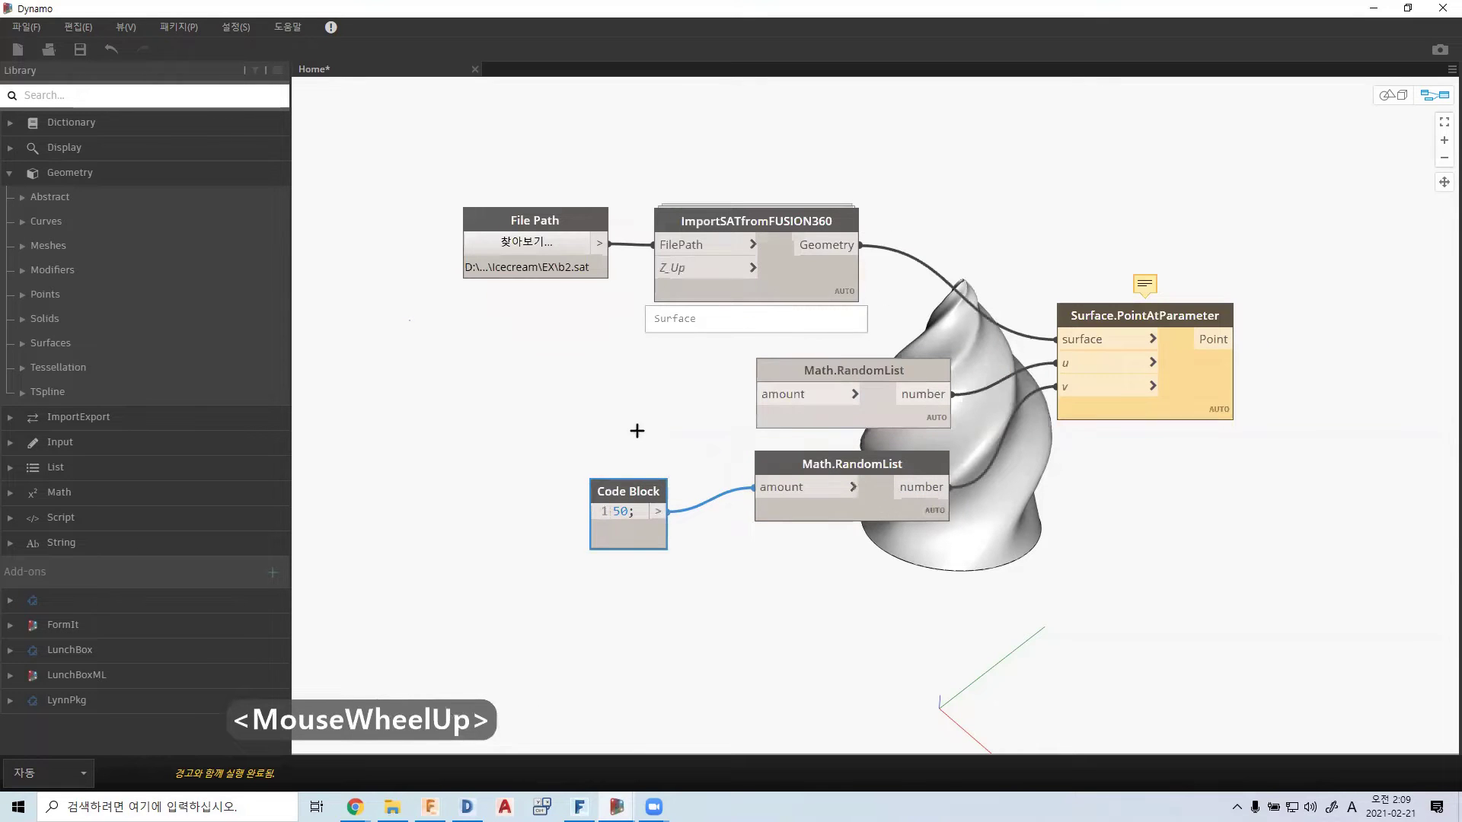
# - Undo the Code Block moves and the deletion of the Code Block beside the upper Math.RandomList
pyautogui.hotkey('ctrl', 'z')
pyautogui.hotkey('ctrl', 'z')
pyautogui.hotkey('ctrl', 'z')
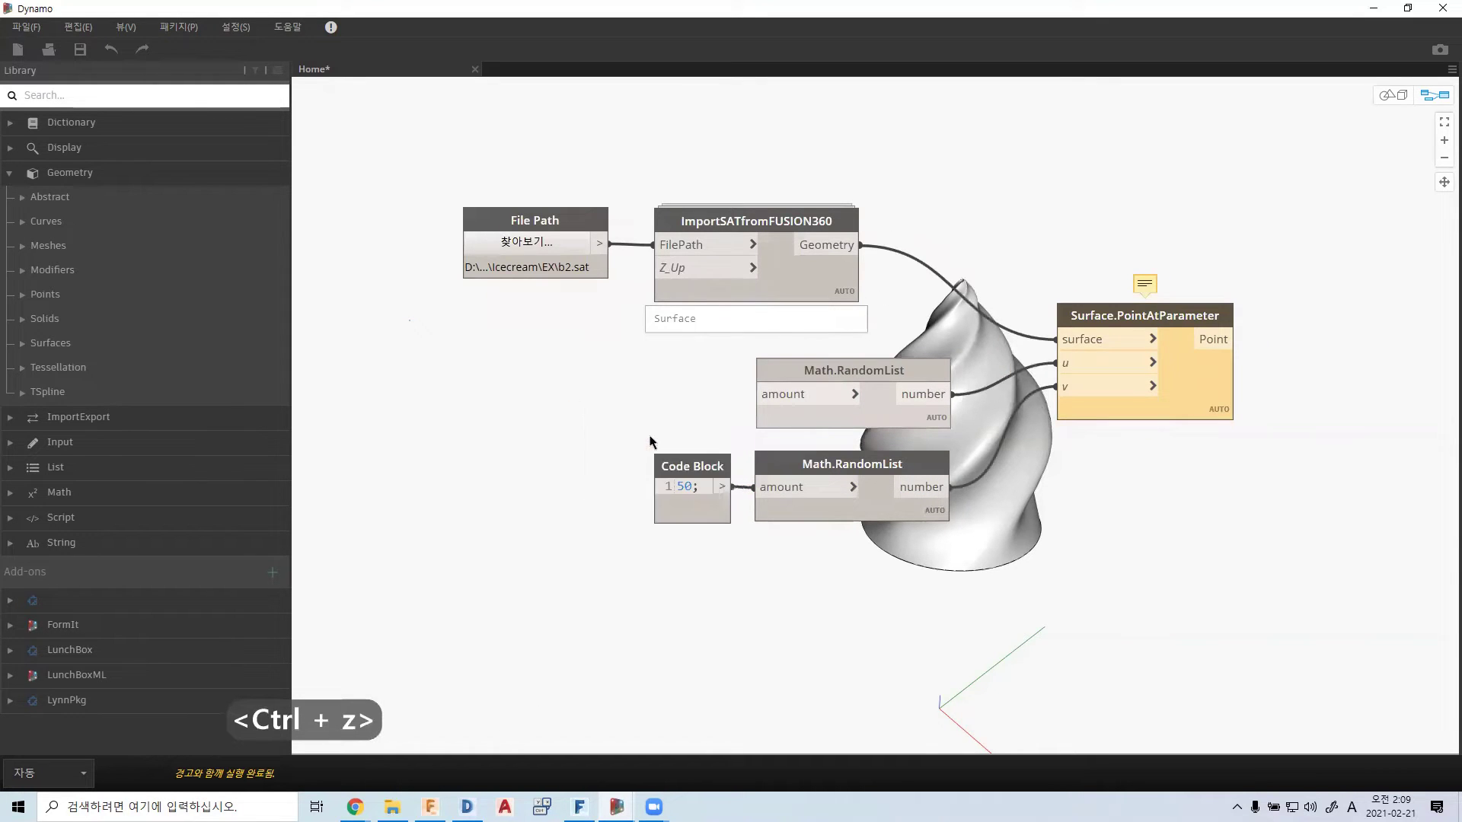
pyautogui.hotkey('ctrl', 'z')
# - Place the restored Code Block beside the upper Math.RandomList and connect it to that node's amount input
pyautogui.moveTo(594, 425); pyautogui.dragTo(704, 426)
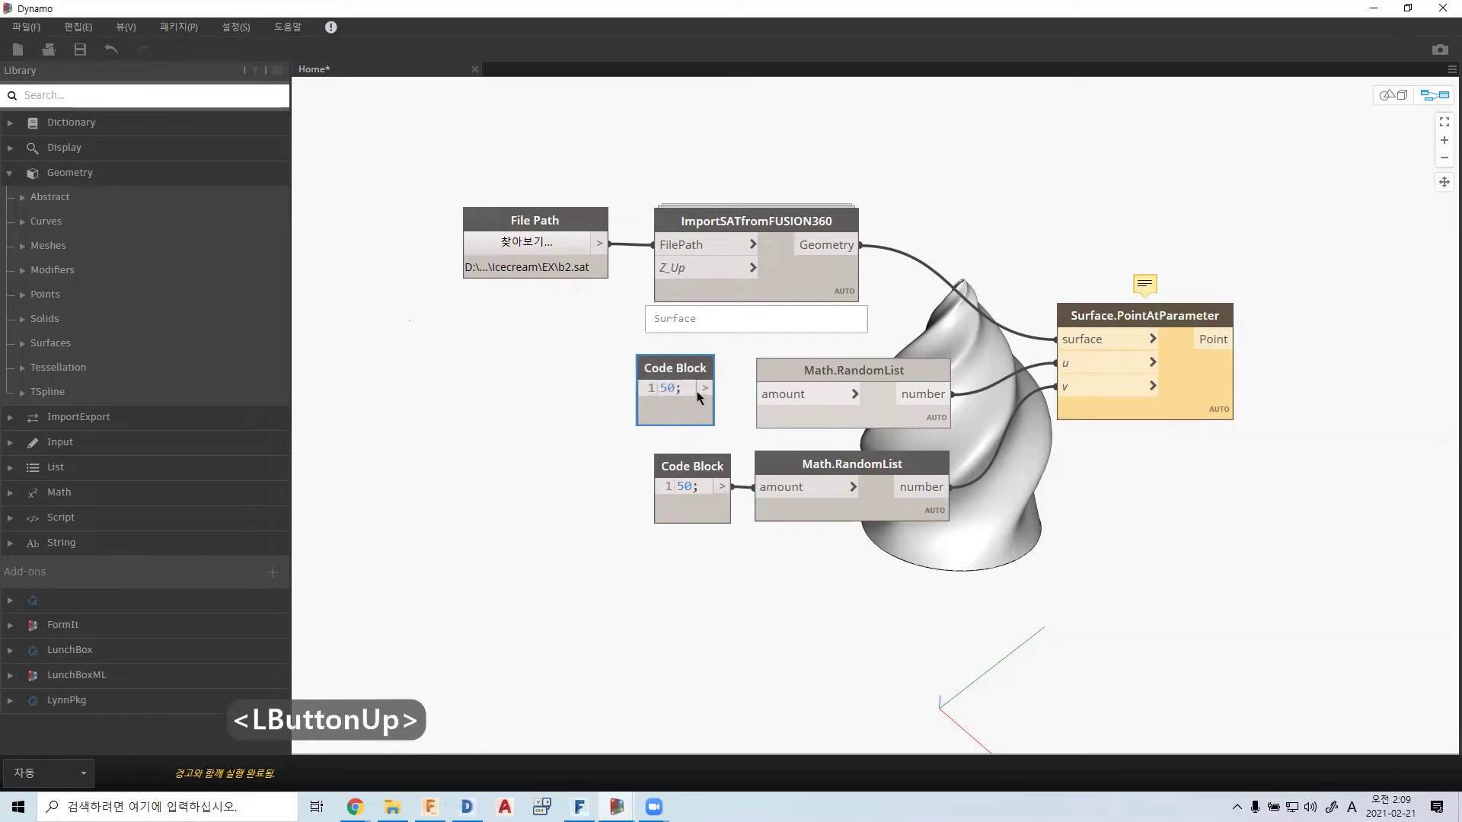
pyautogui.click(705, 389)
pyautogui.click(783, 397)
# - Rearrange the two Code Blocks, each to the left of its Math.RandomList, with the upper one set further away
pyautogui.moveTo(686, 496); pyautogui.dragTo(670, 496)
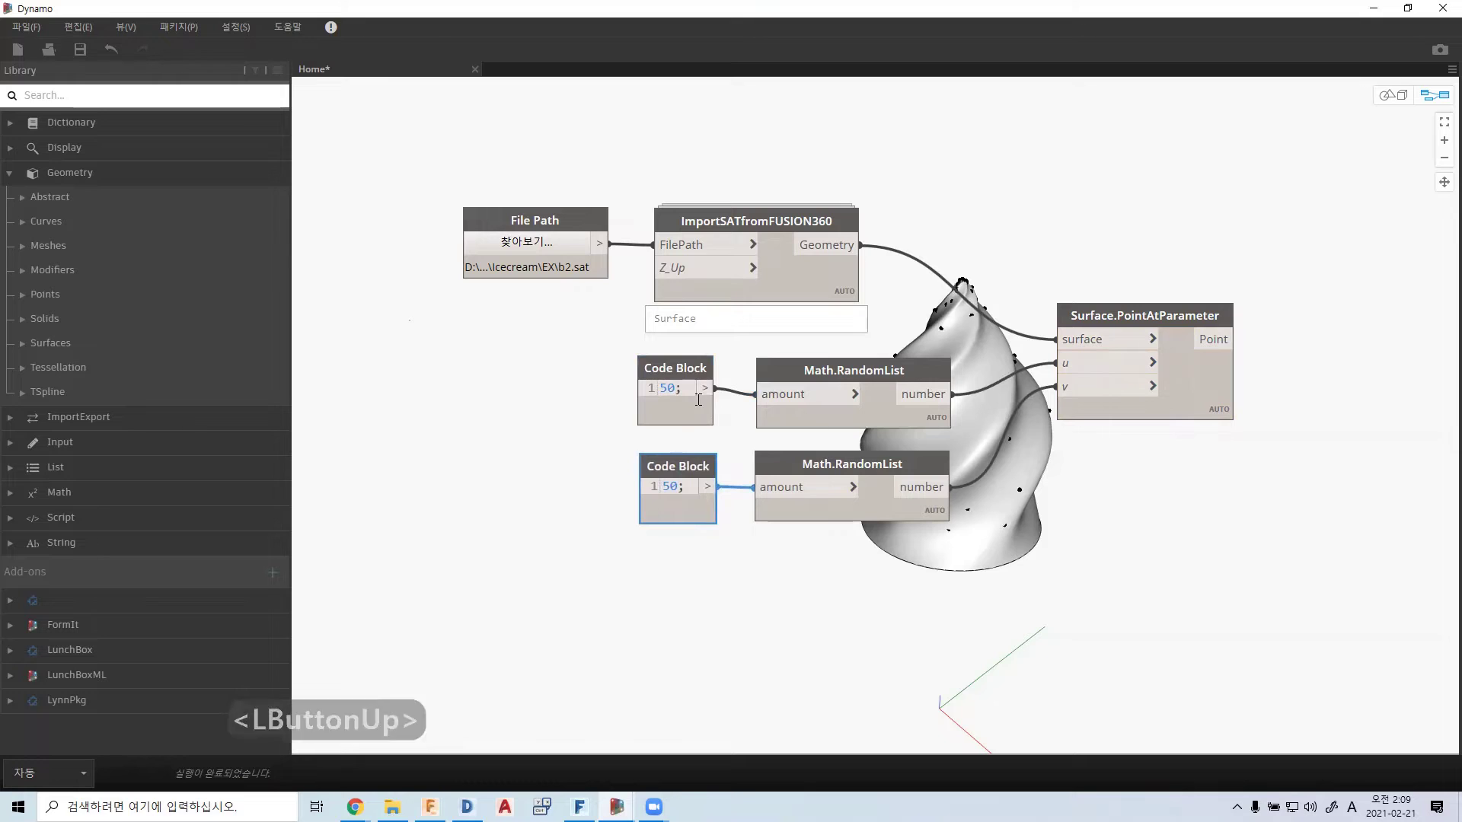
pyautogui.click(735, 565)
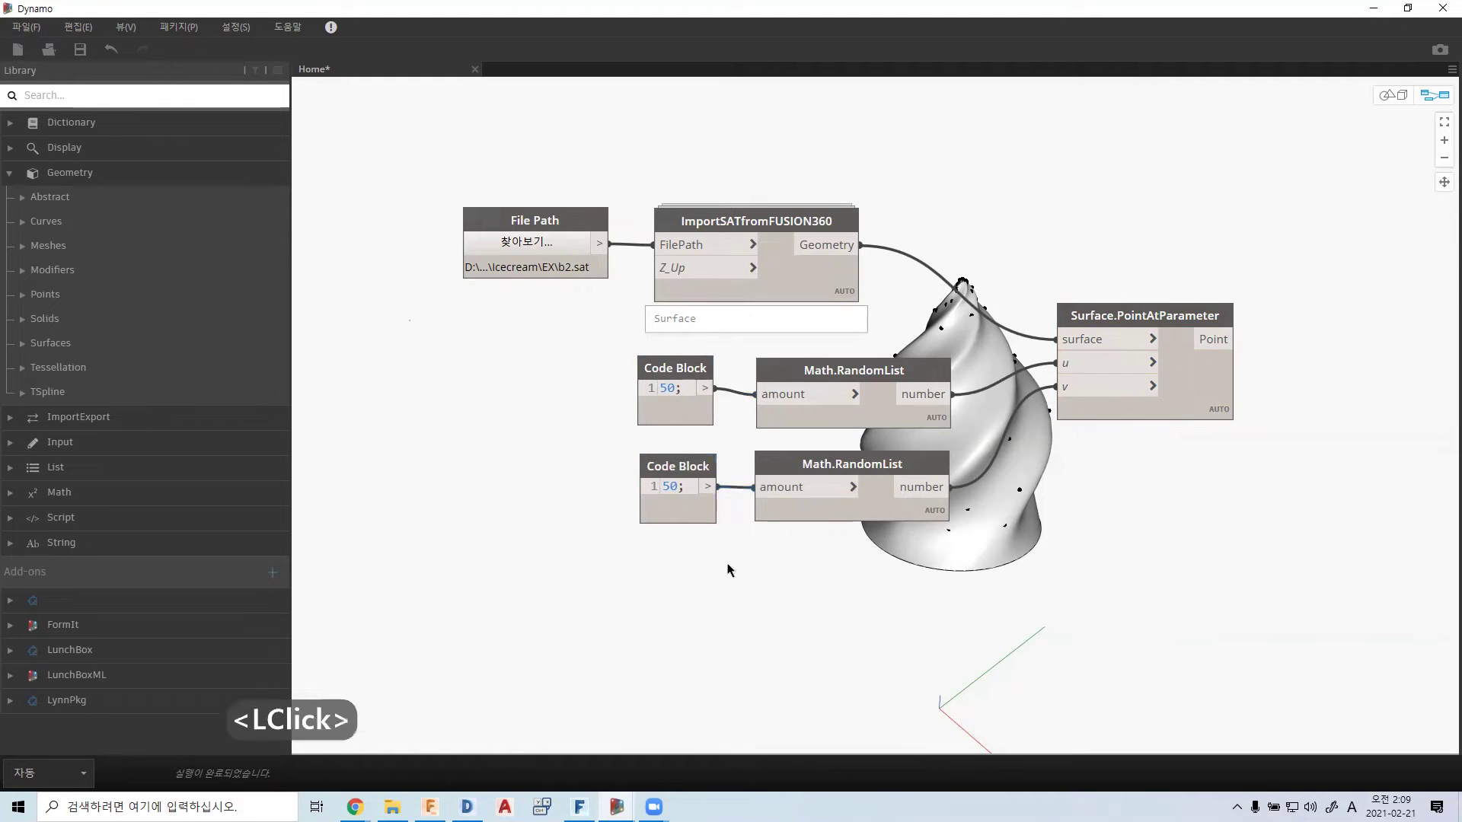
pyautogui.click(695, 418)
pyautogui.moveTo(694, 418); pyautogui.dragTo(695, 417)
pyautogui.click(571, 466)
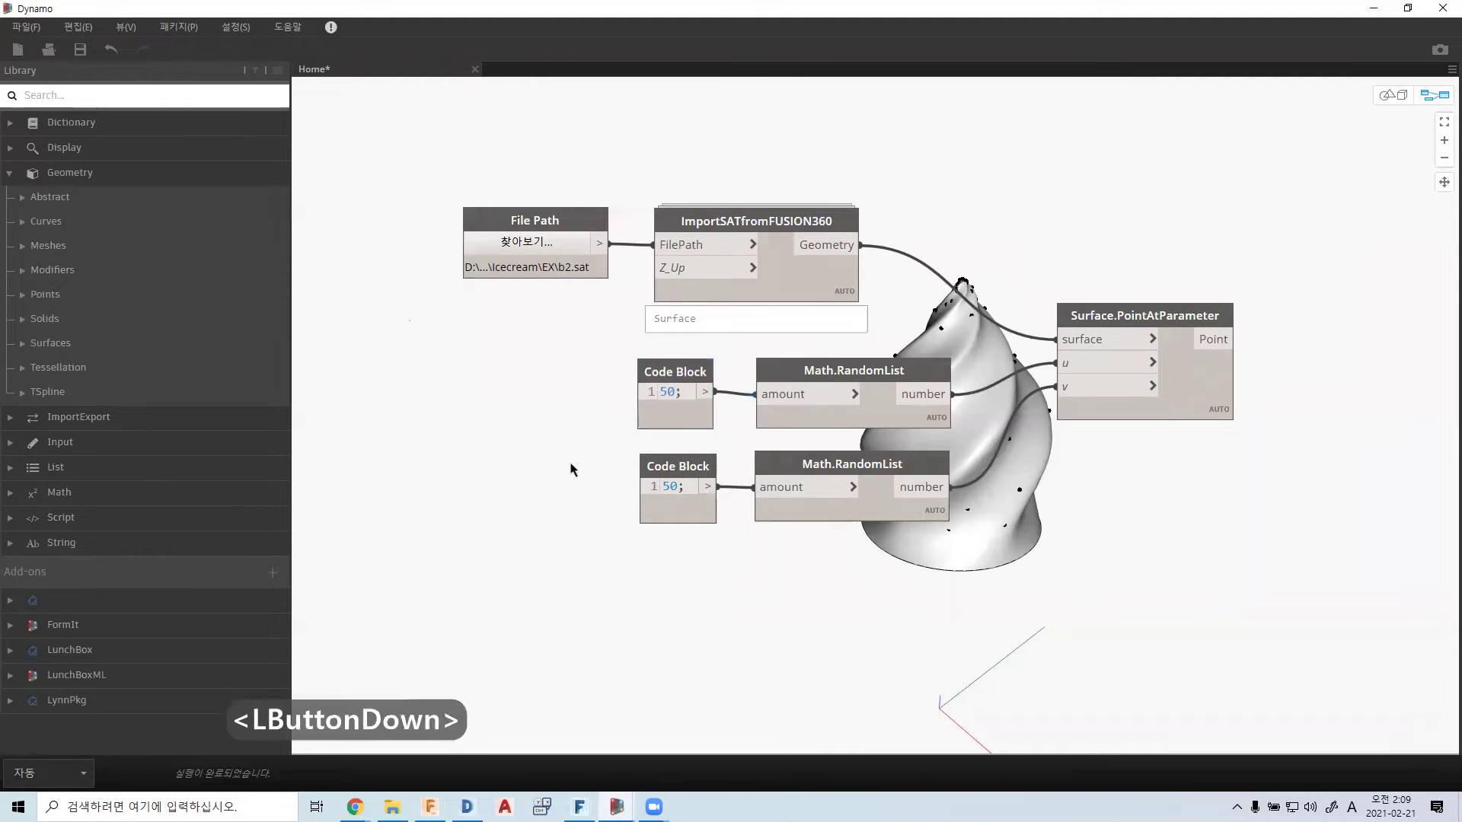
pyautogui.scroll(1, 1047, 395)
pyautogui.scroll(1, 1047, 395)
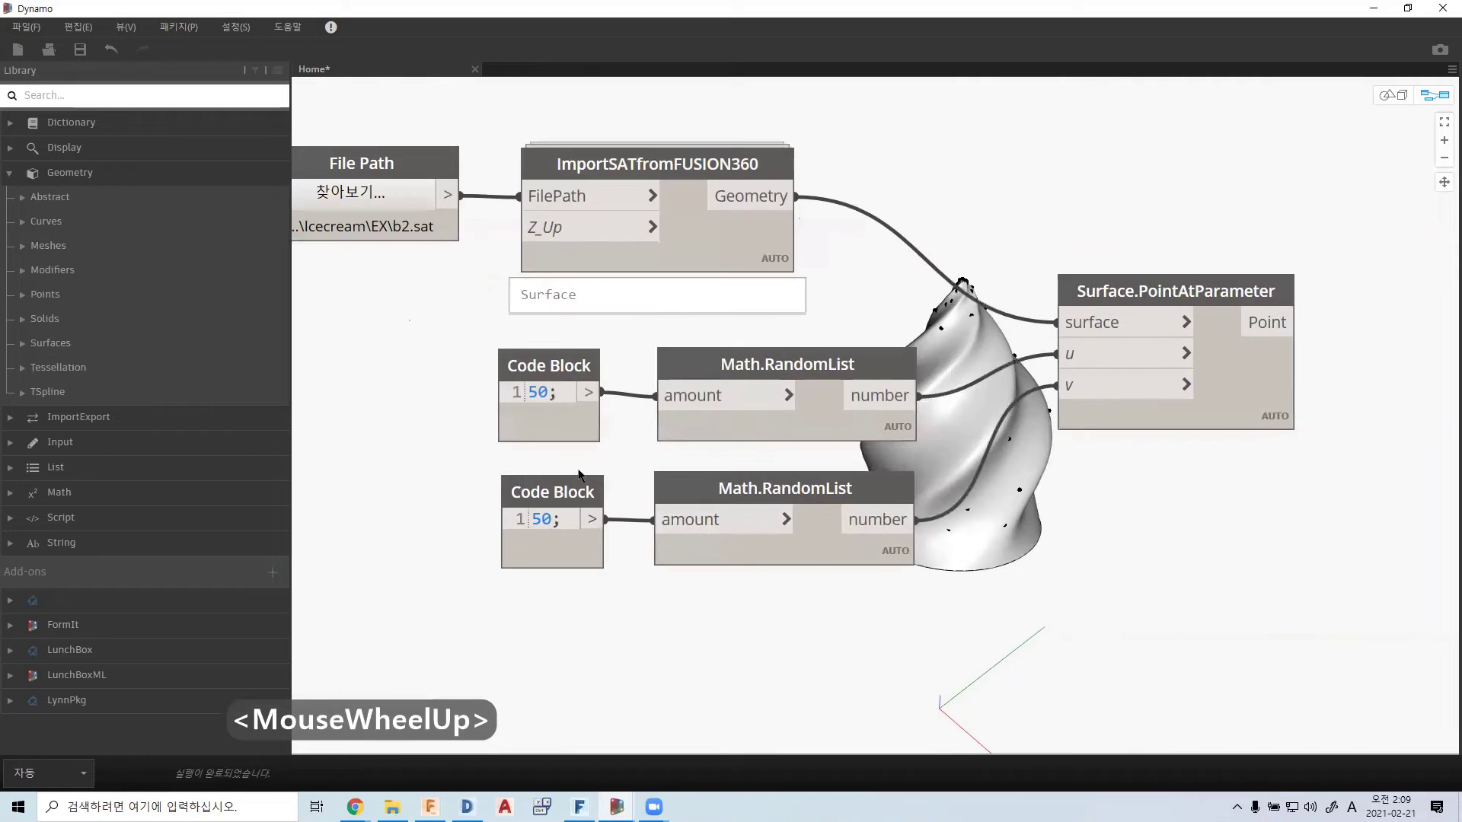
pyautogui.moveTo(555, 435); pyautogui.dragTo(477, 433)
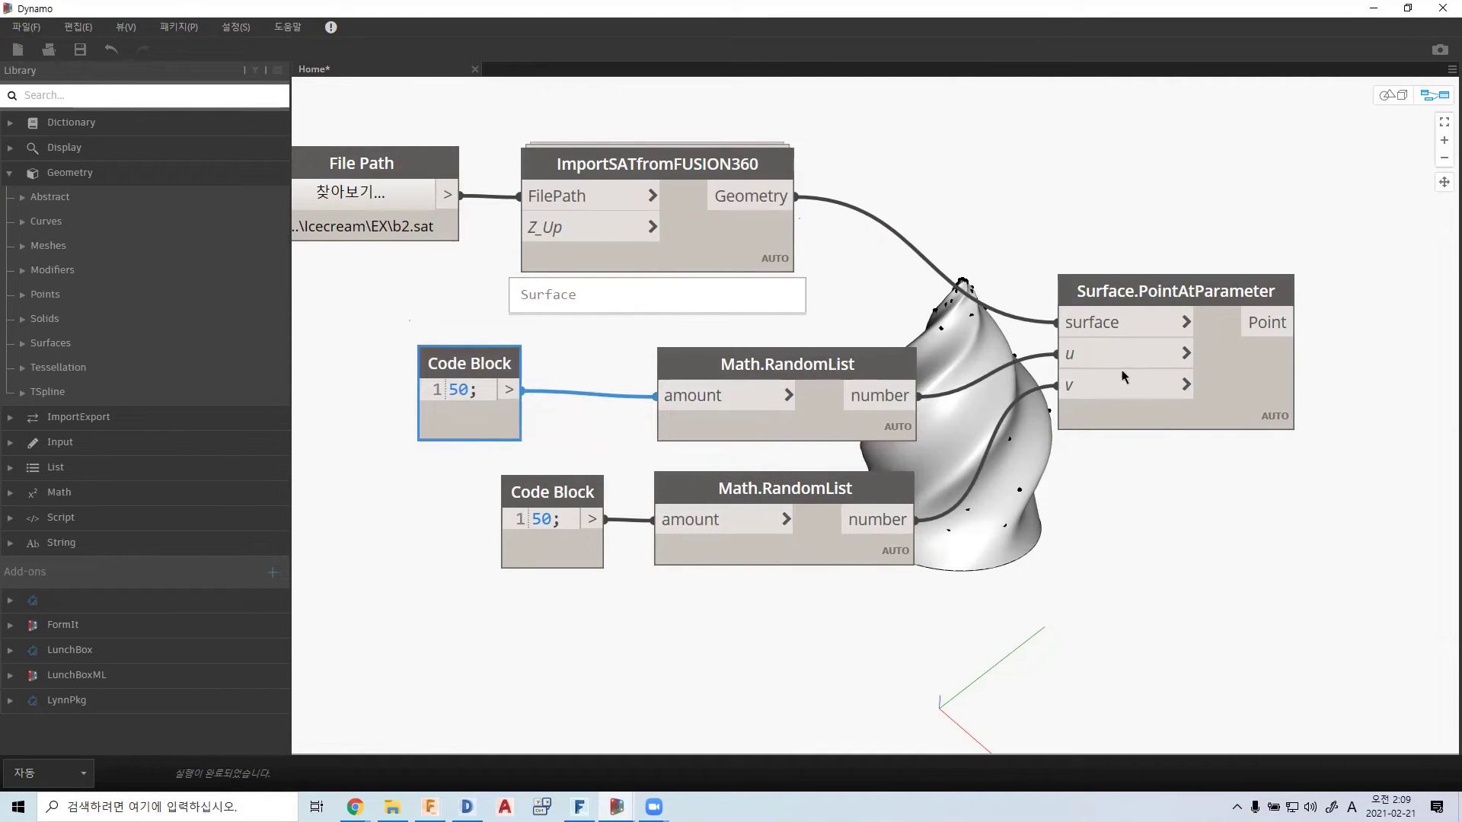
# - Set both Code Blocks feeding the Math.RandomList nodes to 60
pyautogui.moveTo(1070, 391)
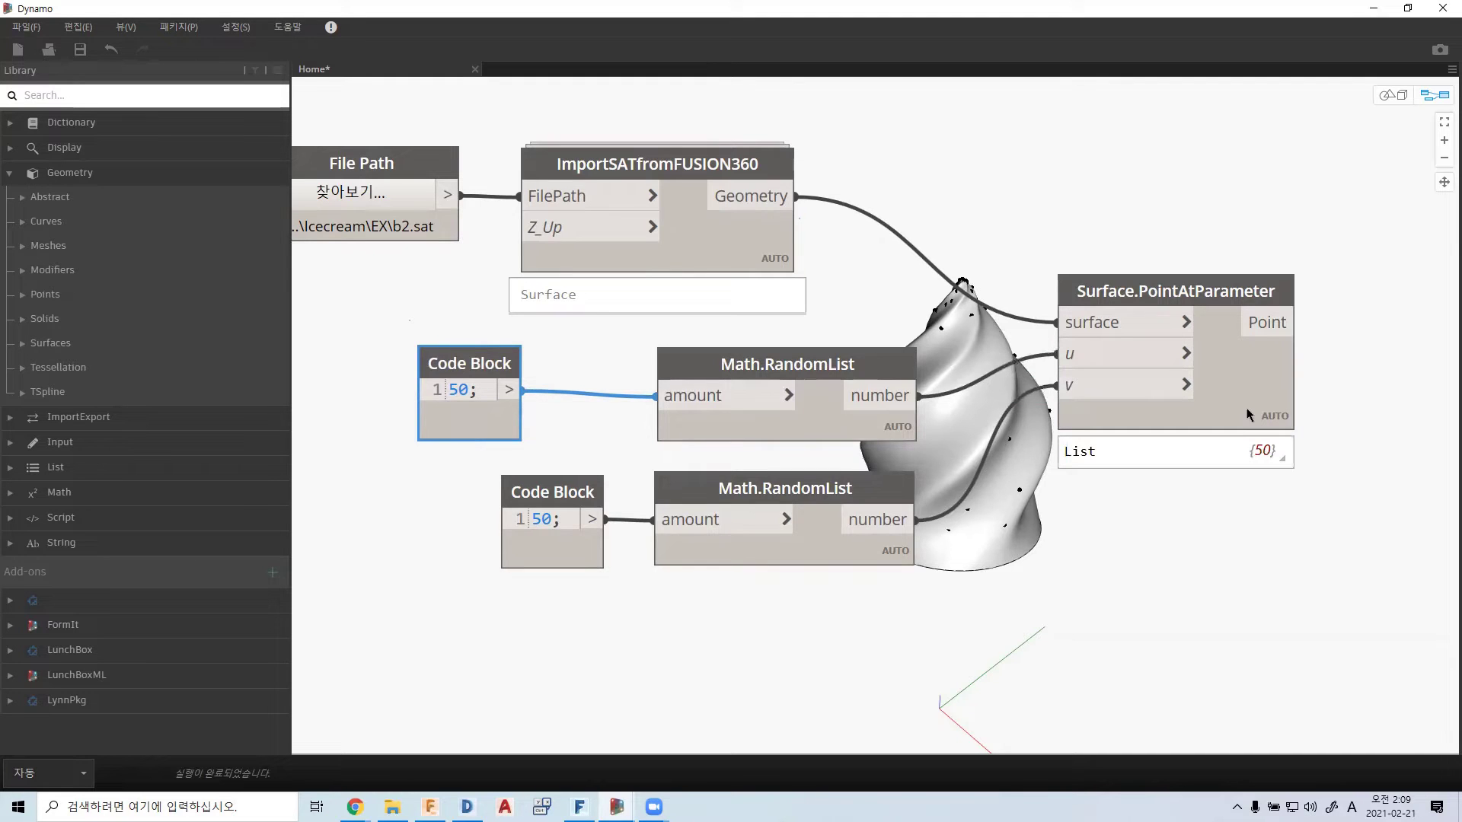
pyautogui.moveTo(484, 417); pyautogui.dragTo(452, 406)
pyautogui.write('60')
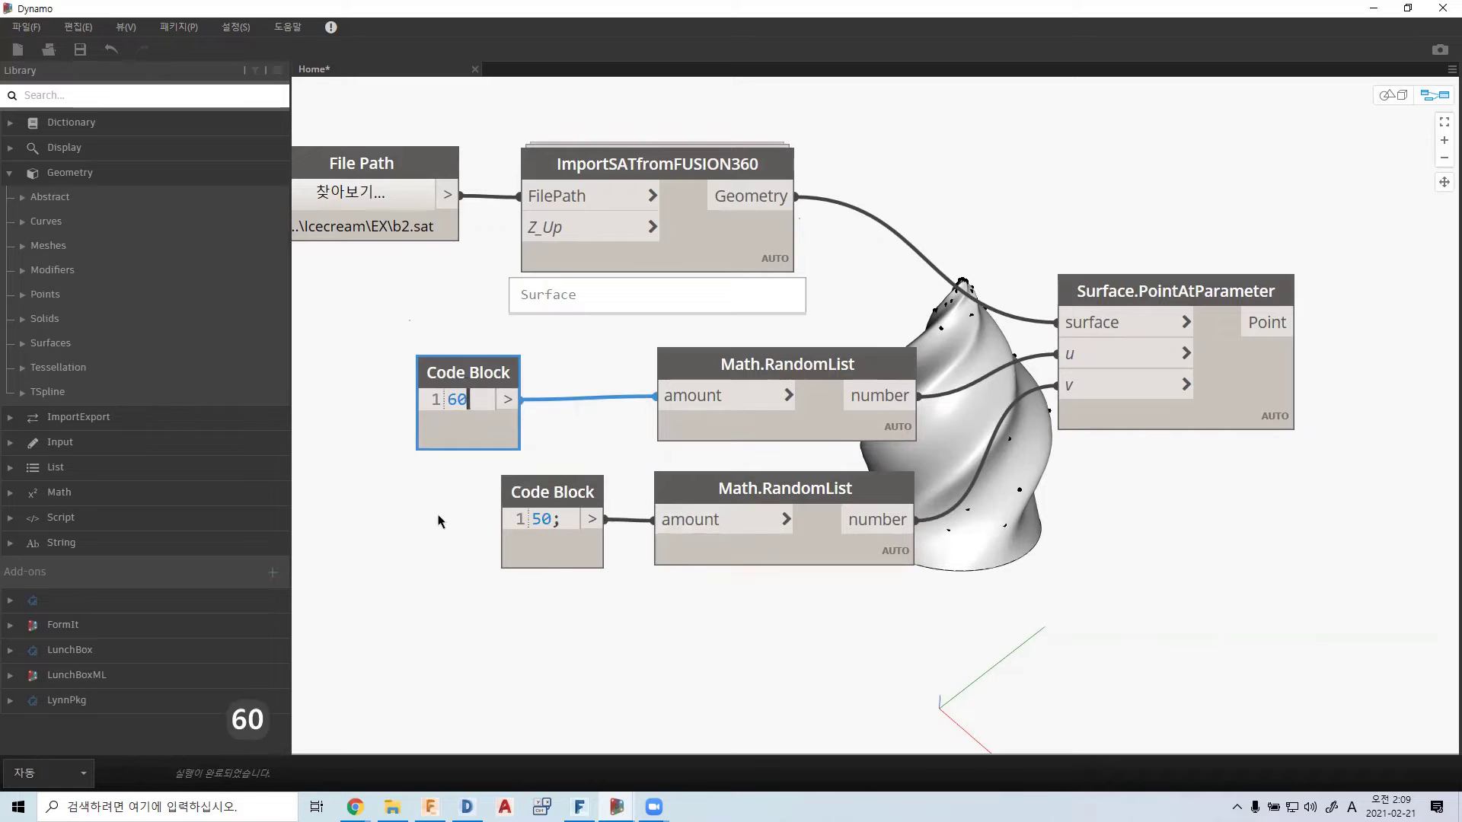
pyautogui.click(564, 522)
pyautogui.write('60')
pyautogui.click(505, 640)
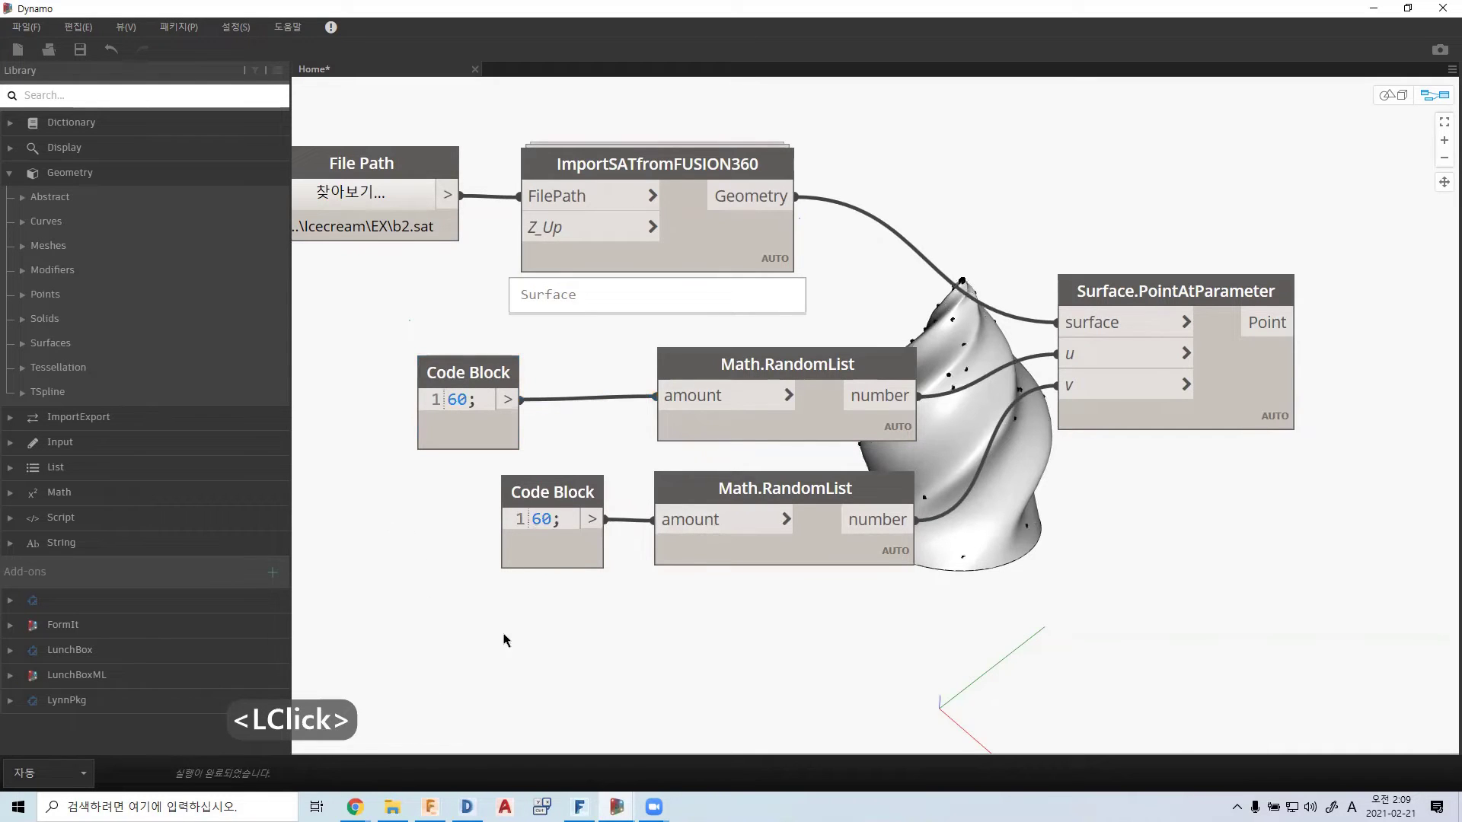
# - Line up the lower Code Block beneath the upper one and delete the upper Code Block
pyautogui.moveTo(555, 565); pyautogui.dragTo(480, 562)
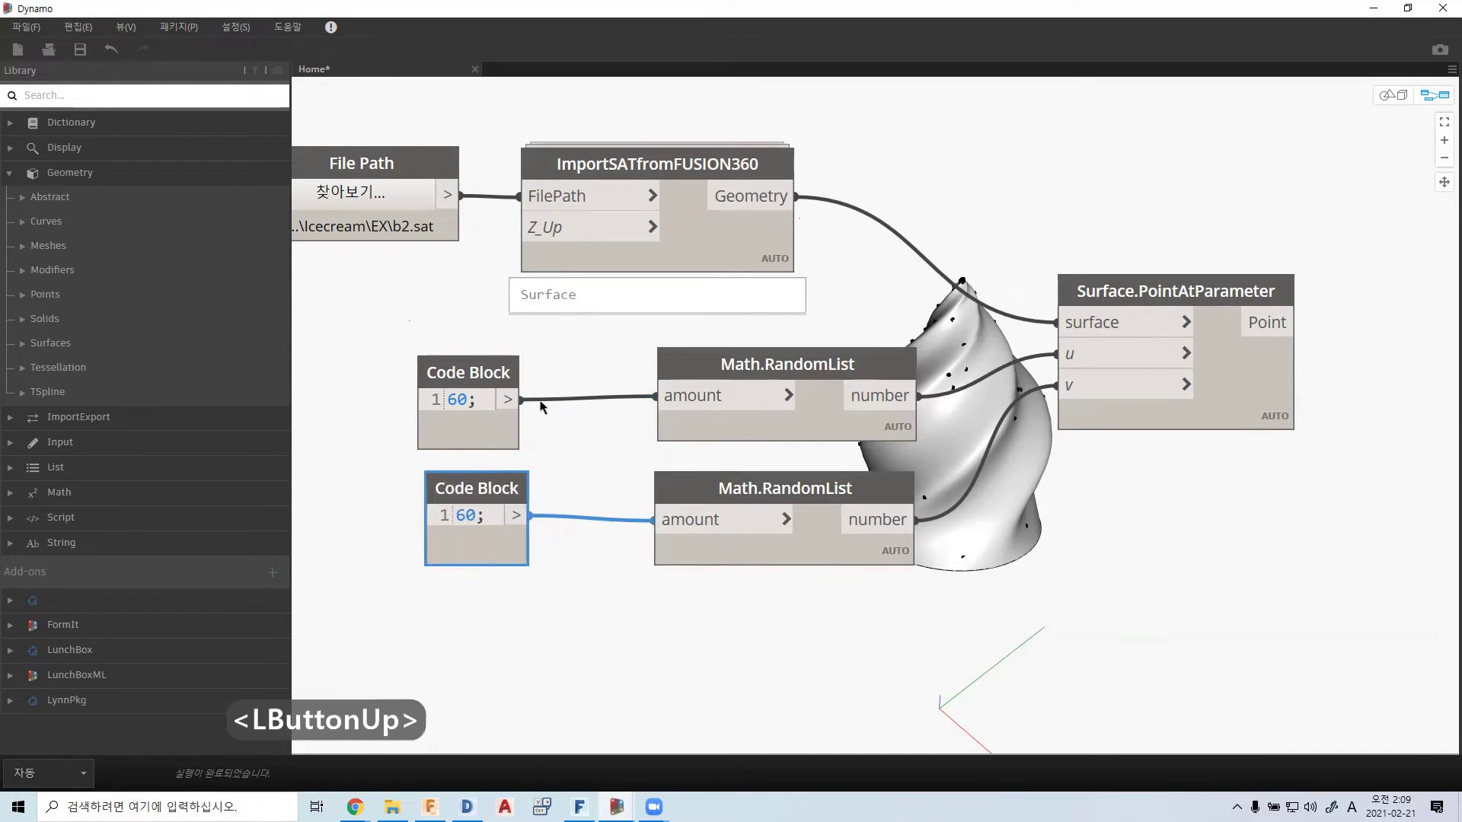
pyautogui.click(491, 431)
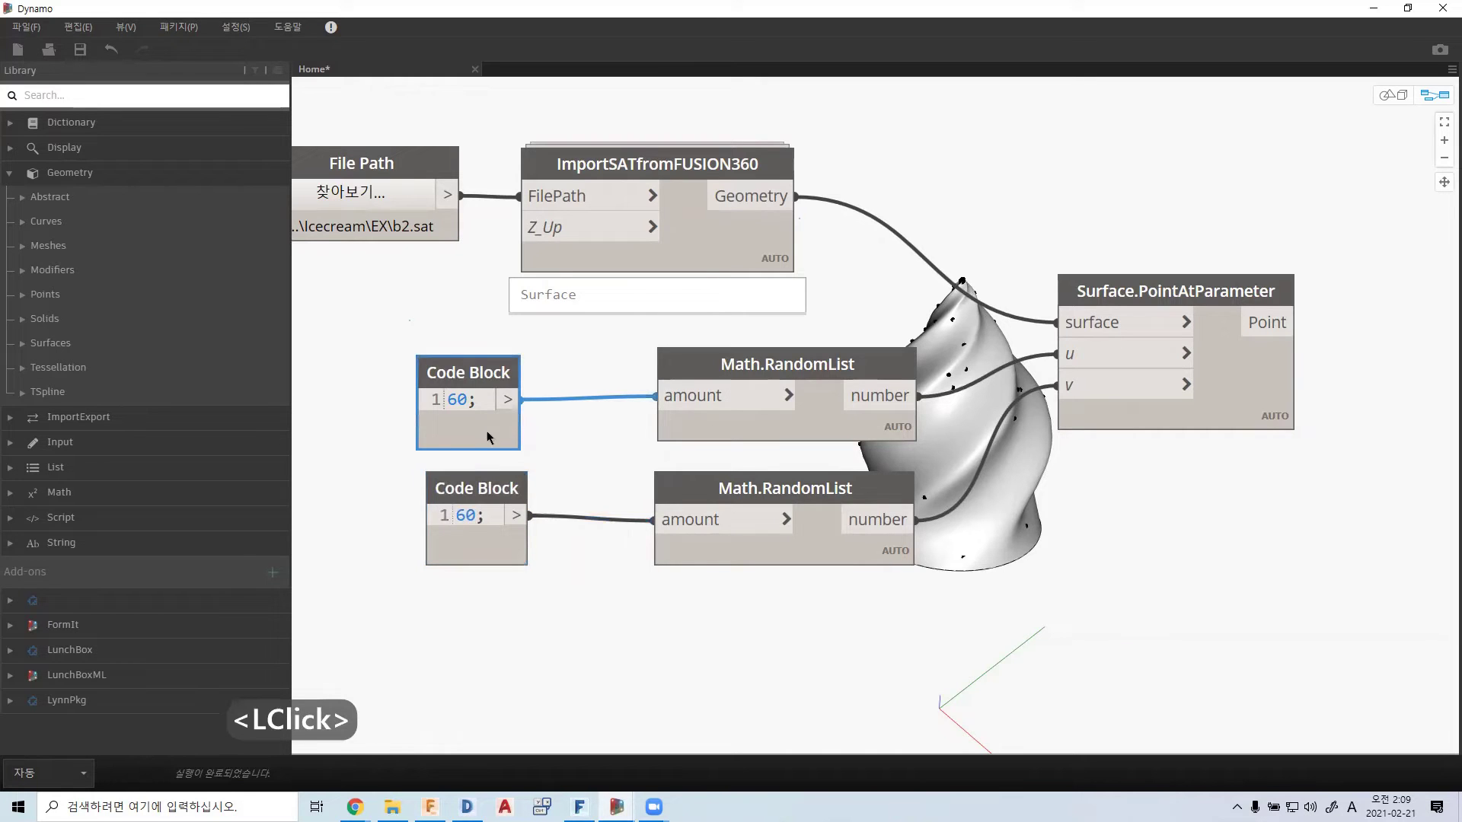
pyautogui.press('Delete')
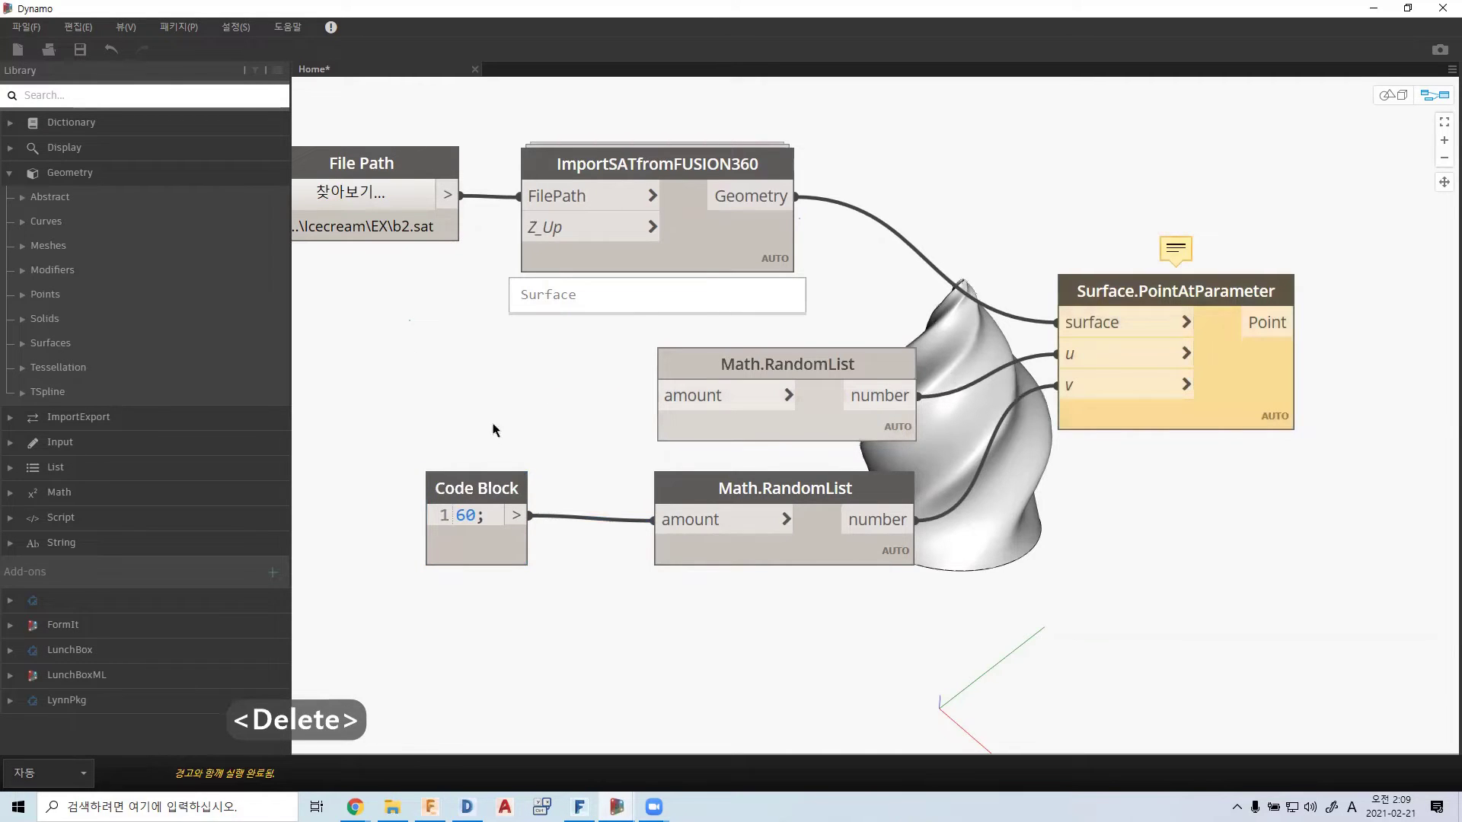
# - Connect the remaining Code Block to the upper Math.RandomList's amount as well and place it midway between both lists
pyautogui.click(530, 515)
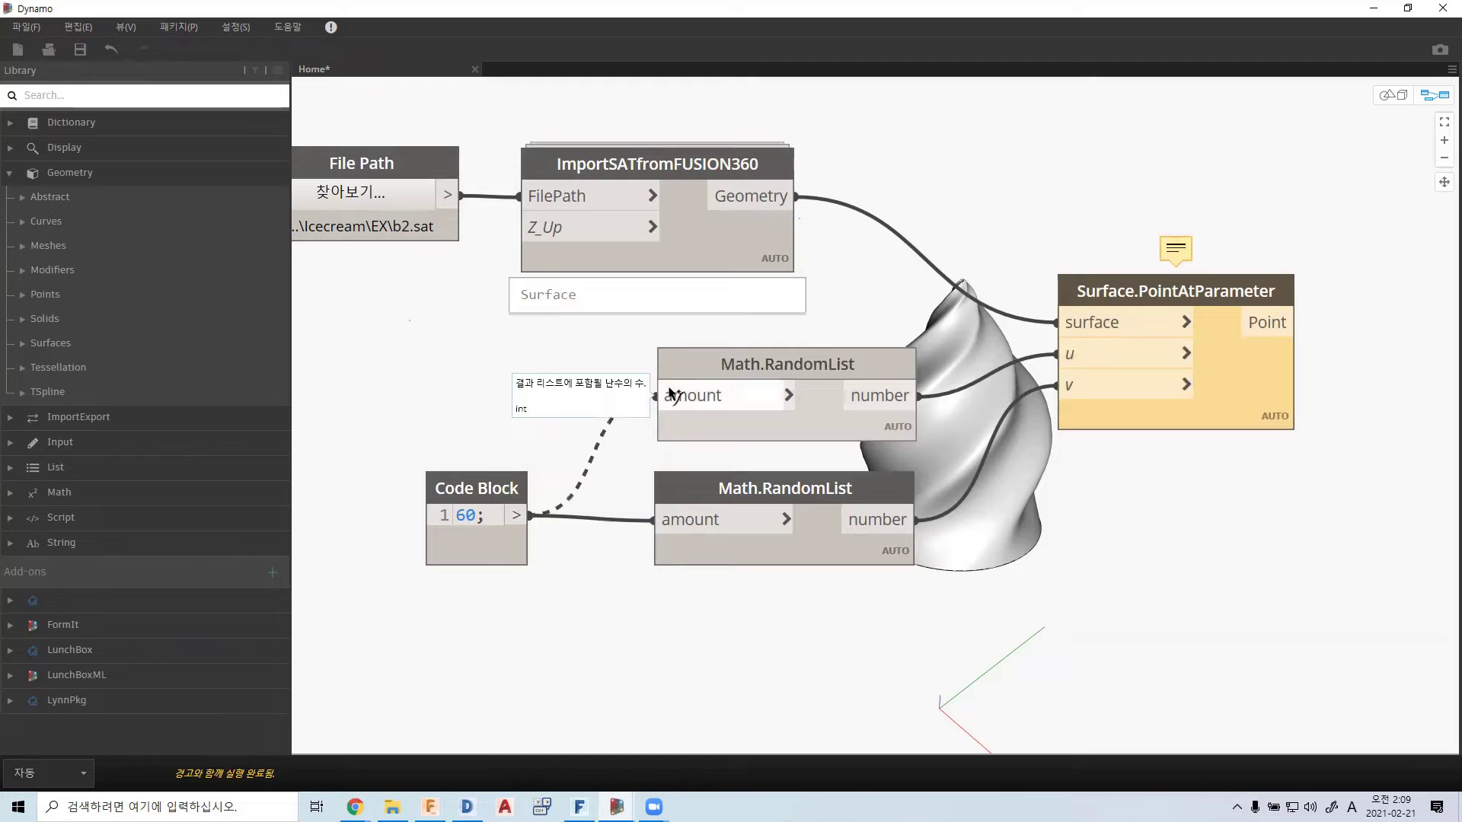
pyautogui.click(657, 396)
pyautogui.moveTo(509, 541); pyautogui.dragTo(506, 462)
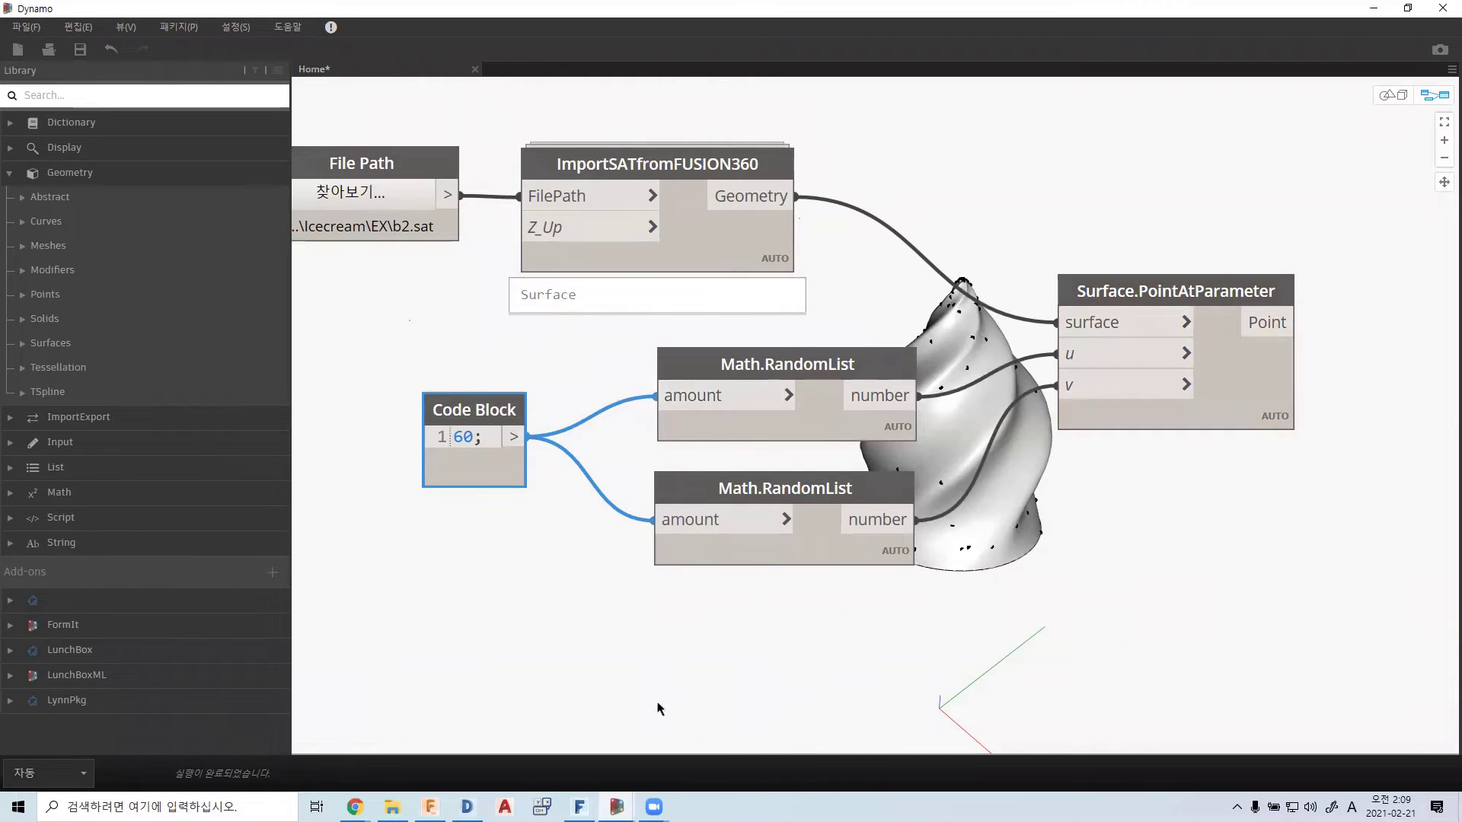
pyautogui.click(587, 623)
pyautogui.moveTo(551, 549); pyautogui.dragTo(656, 547, button='middle')
pyautogui.moveTo(599, 470); pyautogui.dragTo(621, 475)
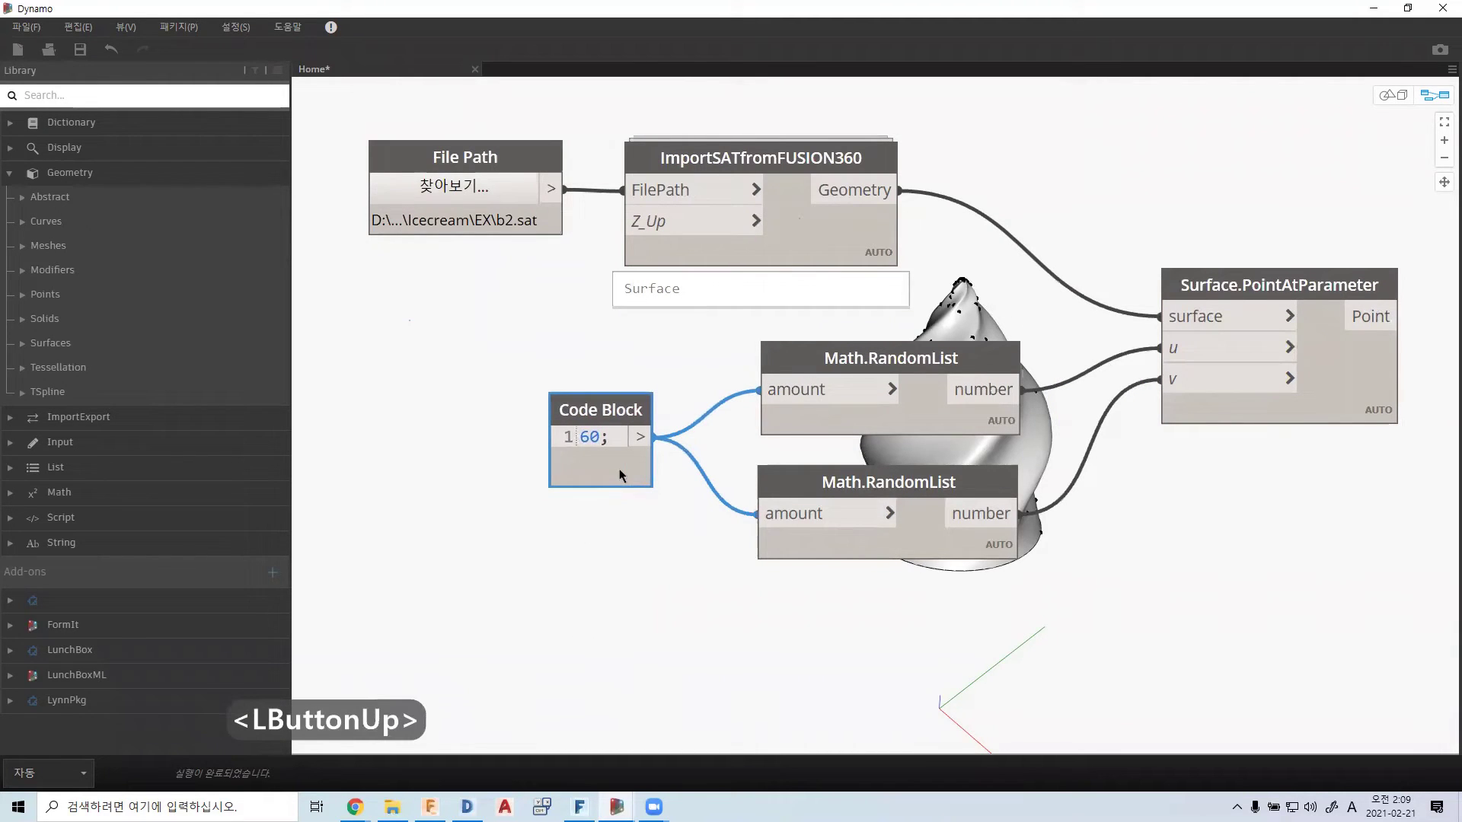
pyautogui.click(616, 525)
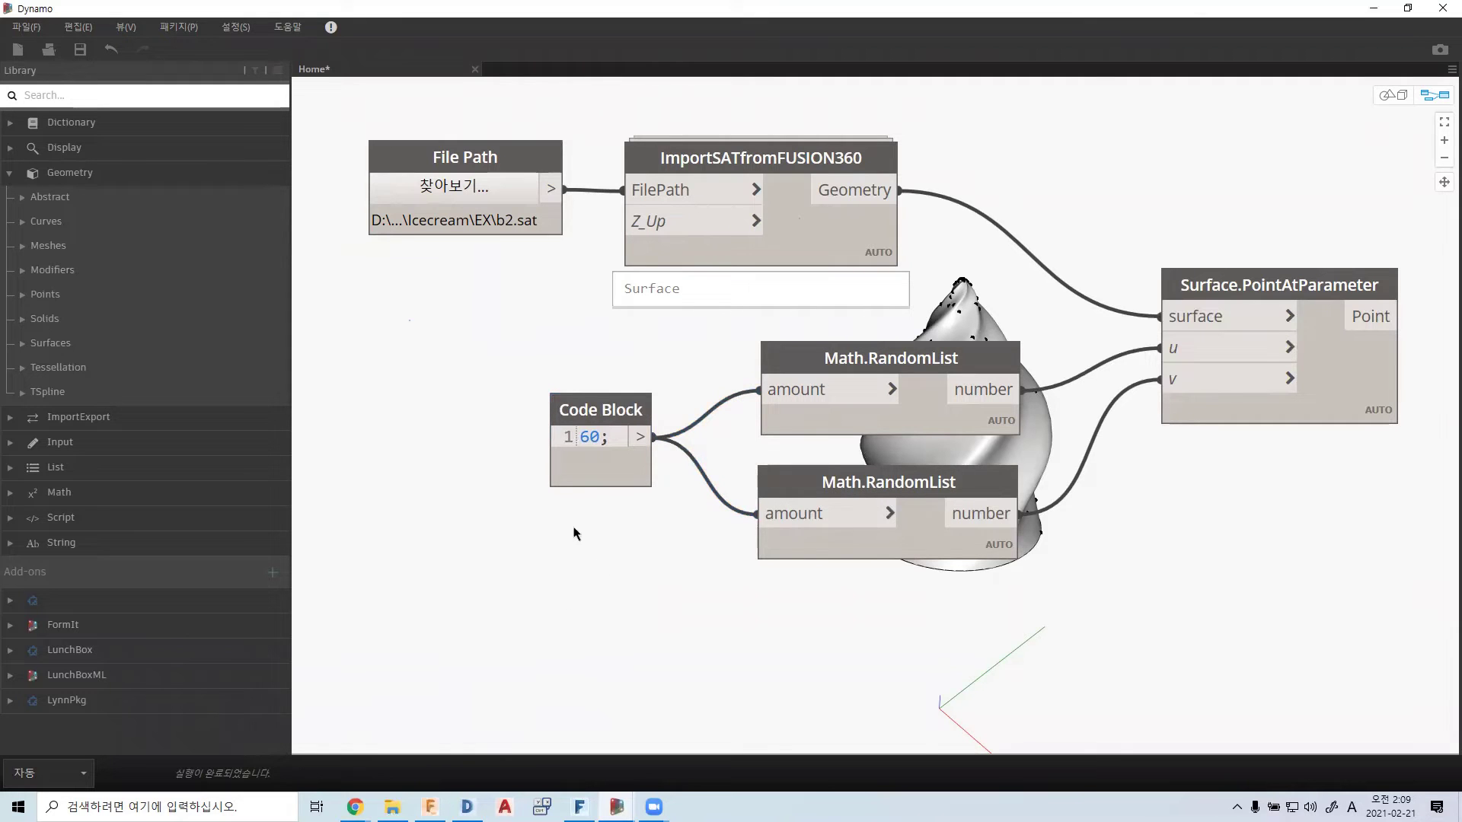
# - Set the shared Code Block to 200 and examine the scattered points around the ice cream surface
pyautogui.moveTo(1108, 446); pyautogui.dragTo(993, 538, button='middle')
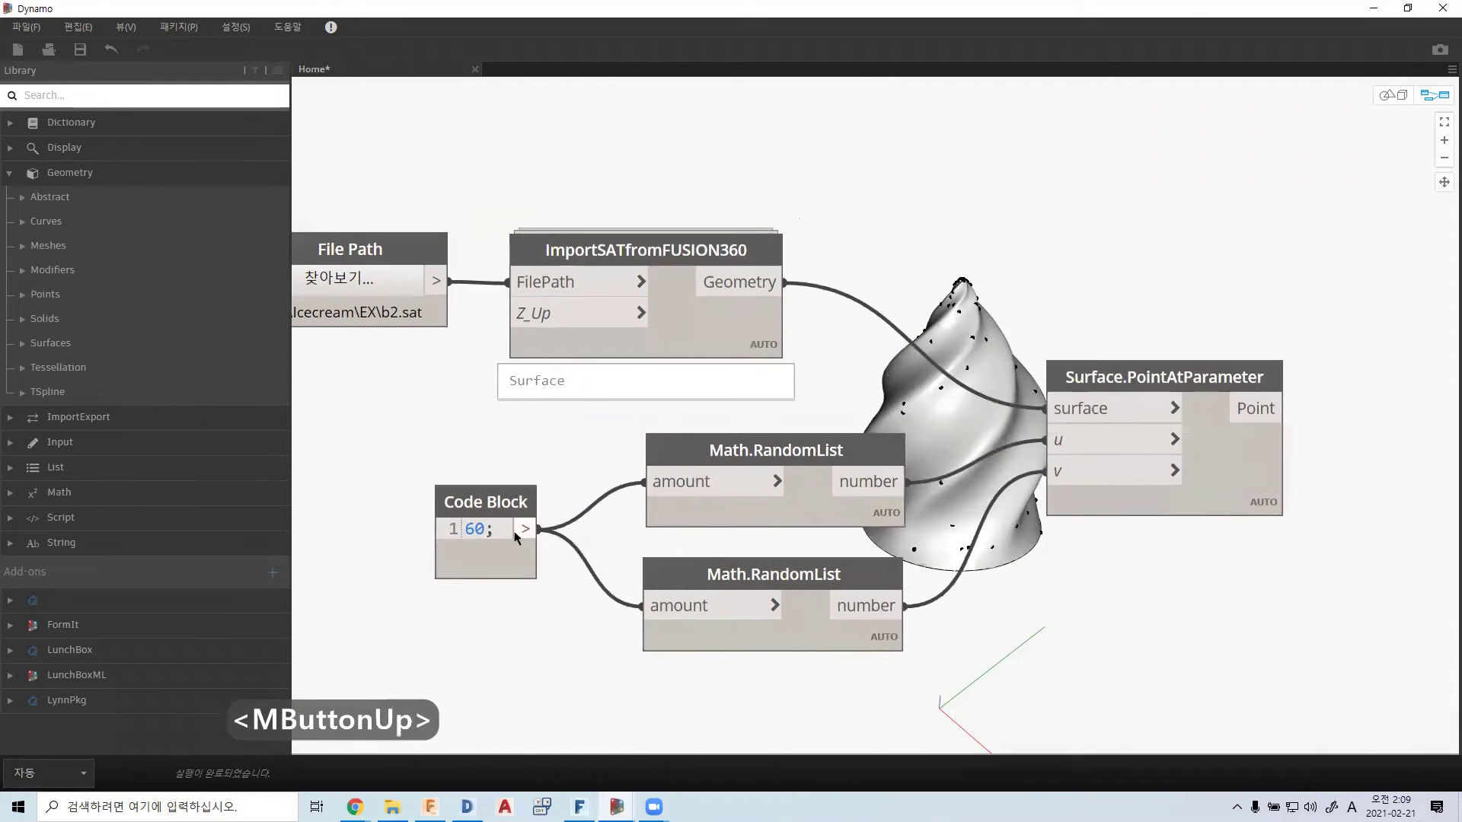
pyautogui.moveTo(509, 529); pyautogui.dragTo(353, 528)
pyautogui.write('200')
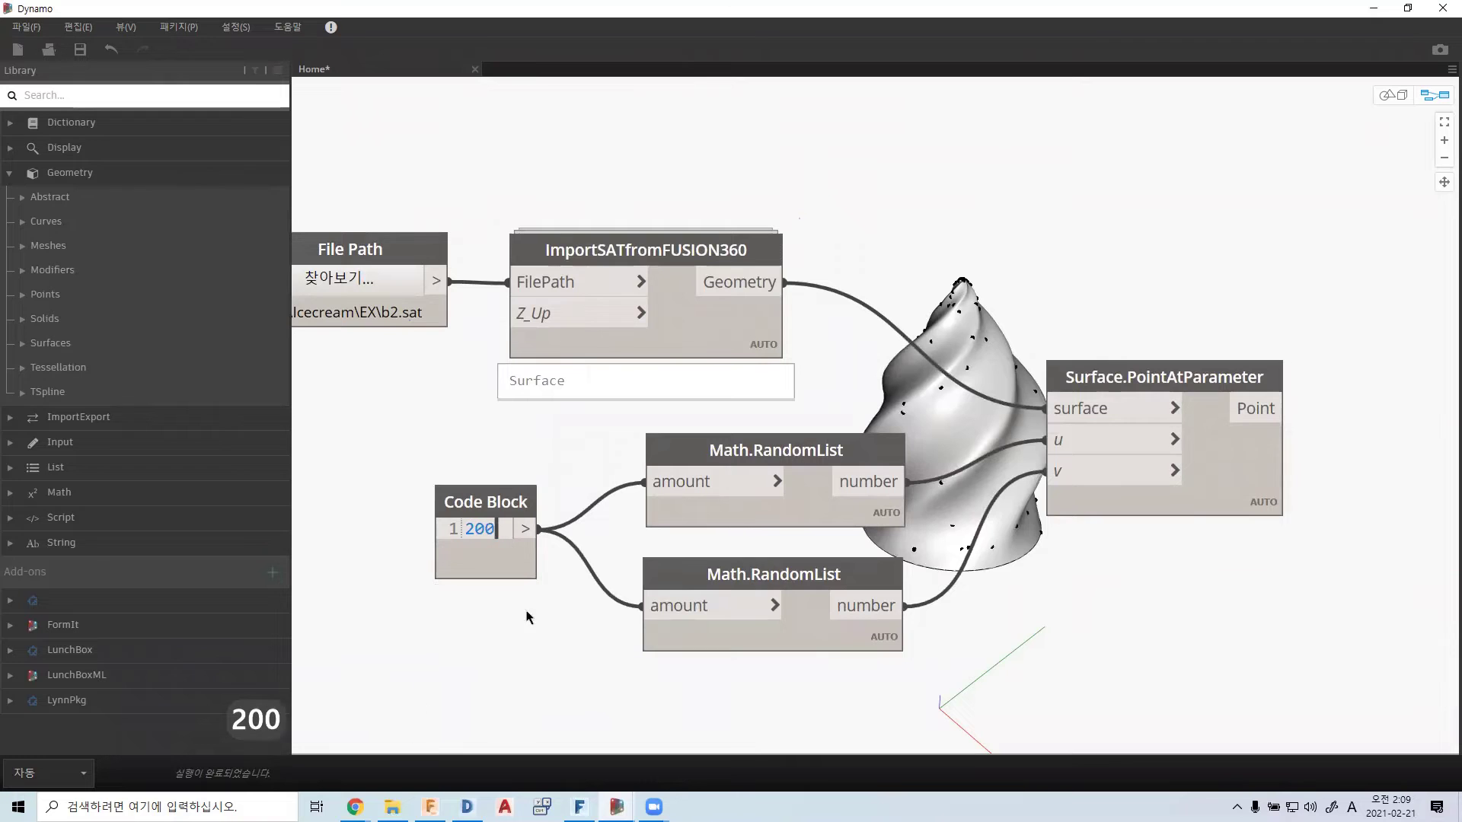
pyautogui.click(841, 371)
pyautogui.hotkey('ctrl', 'b')
pyautogui.scroll(-2, 978, 333)
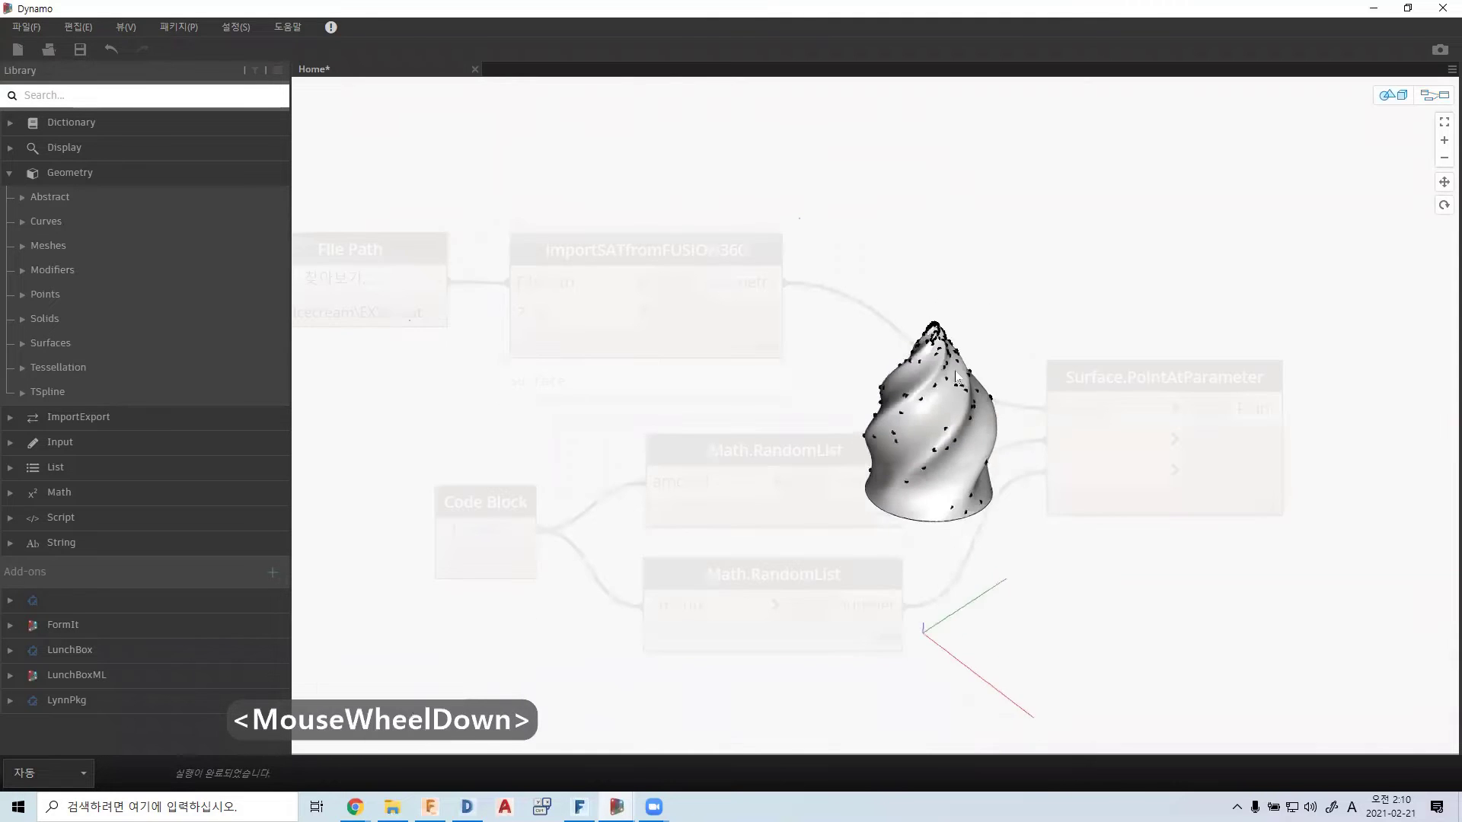
pyautogui.scroll(6, 944, 339)
pyautogui.moveTo(940, 341); pyautogui.dragTo(854, 350, button='right')
pyautogui.moveTo(854, 350); pyautogui.dragTo(1001, 354, button='middle')
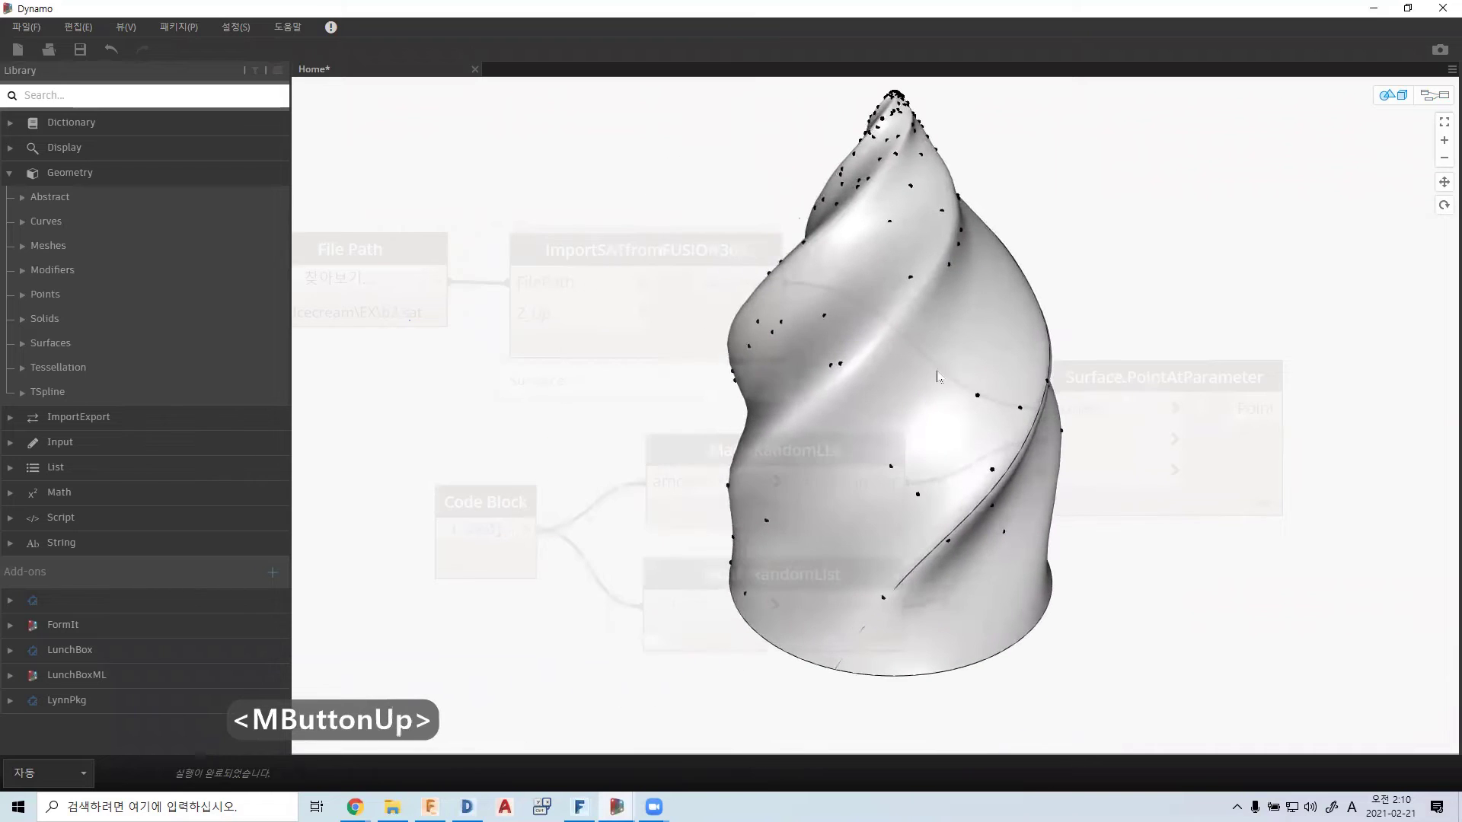
# - Return to graph editing and set the shared Code Block to 500
pyautogui.hotkey('ctrl', 'b')
pyautogui.moveTo(512, 524); pyautogui.dragTo(438, 532)
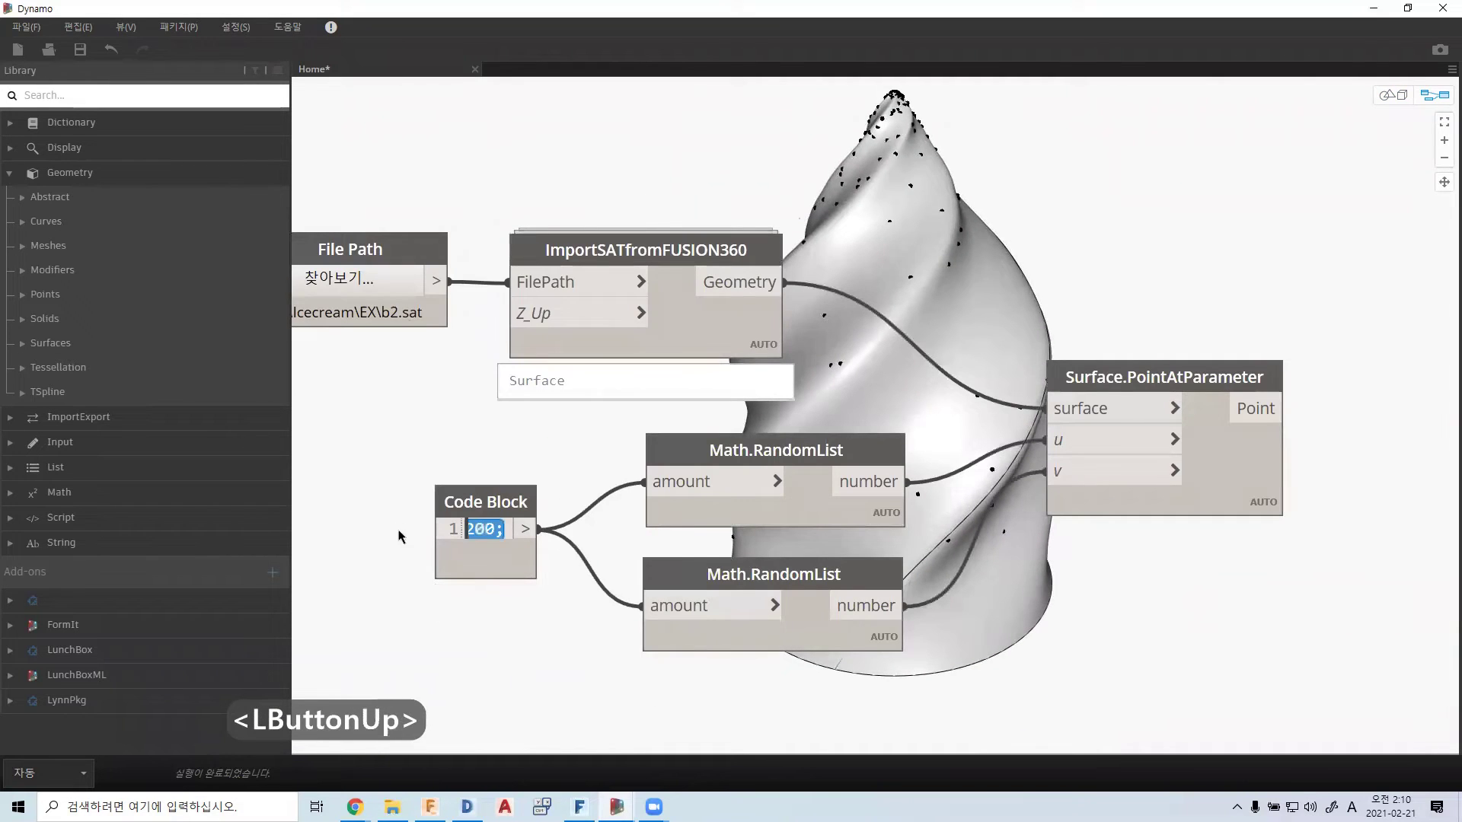
pyautogui.write('500')
pyautogui.click(430, 413)
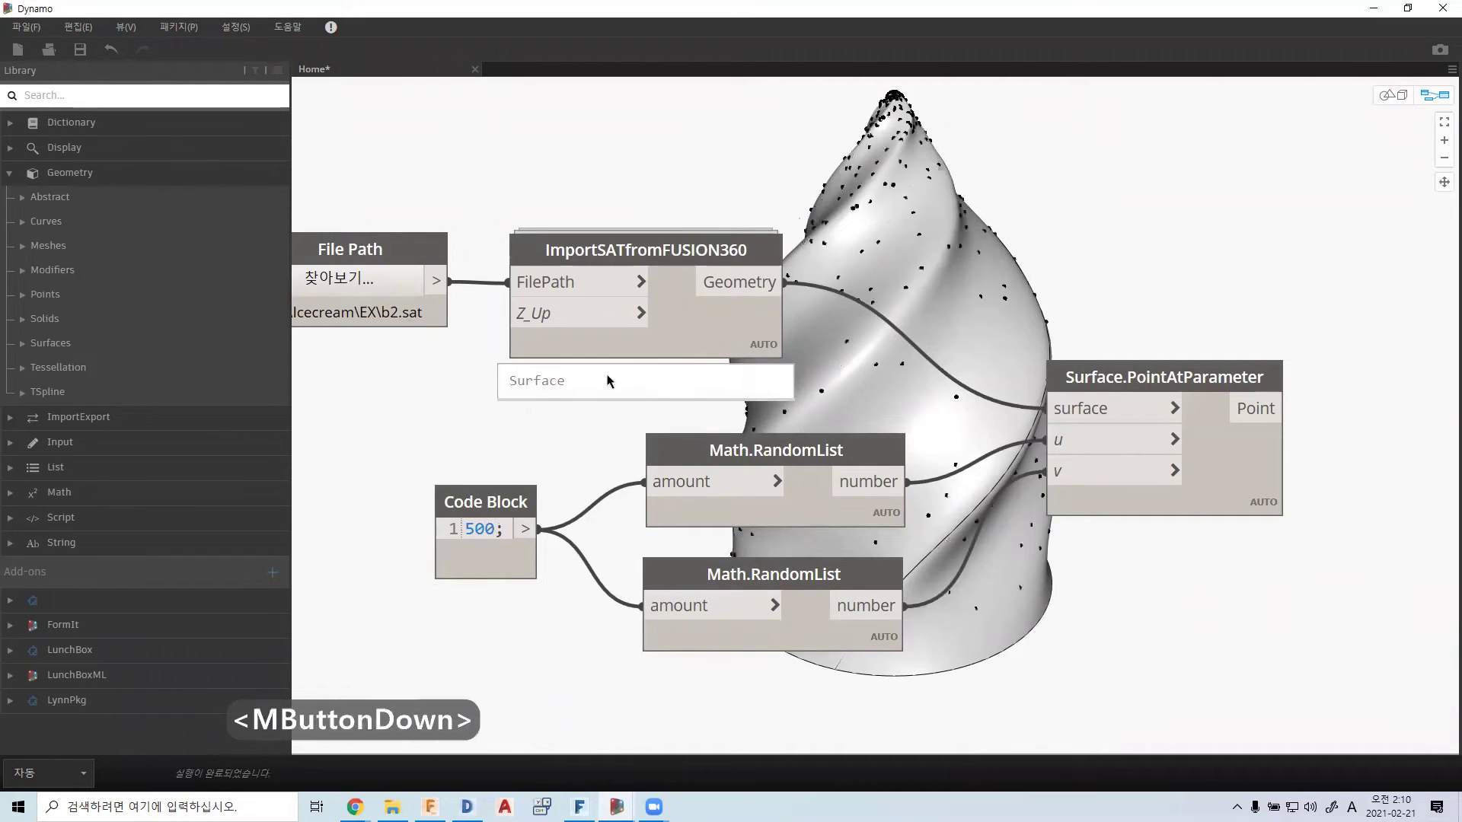
# - Try to search the nodes for "NUM" from the empty canvas beside the shared Code Block
pyautogui.moveTo(592, 398); pyautogui.dragTo(801, 365, button='middle')
pyautogui.moveTo(796, 338); pyautogui.dragTo(716, 409)
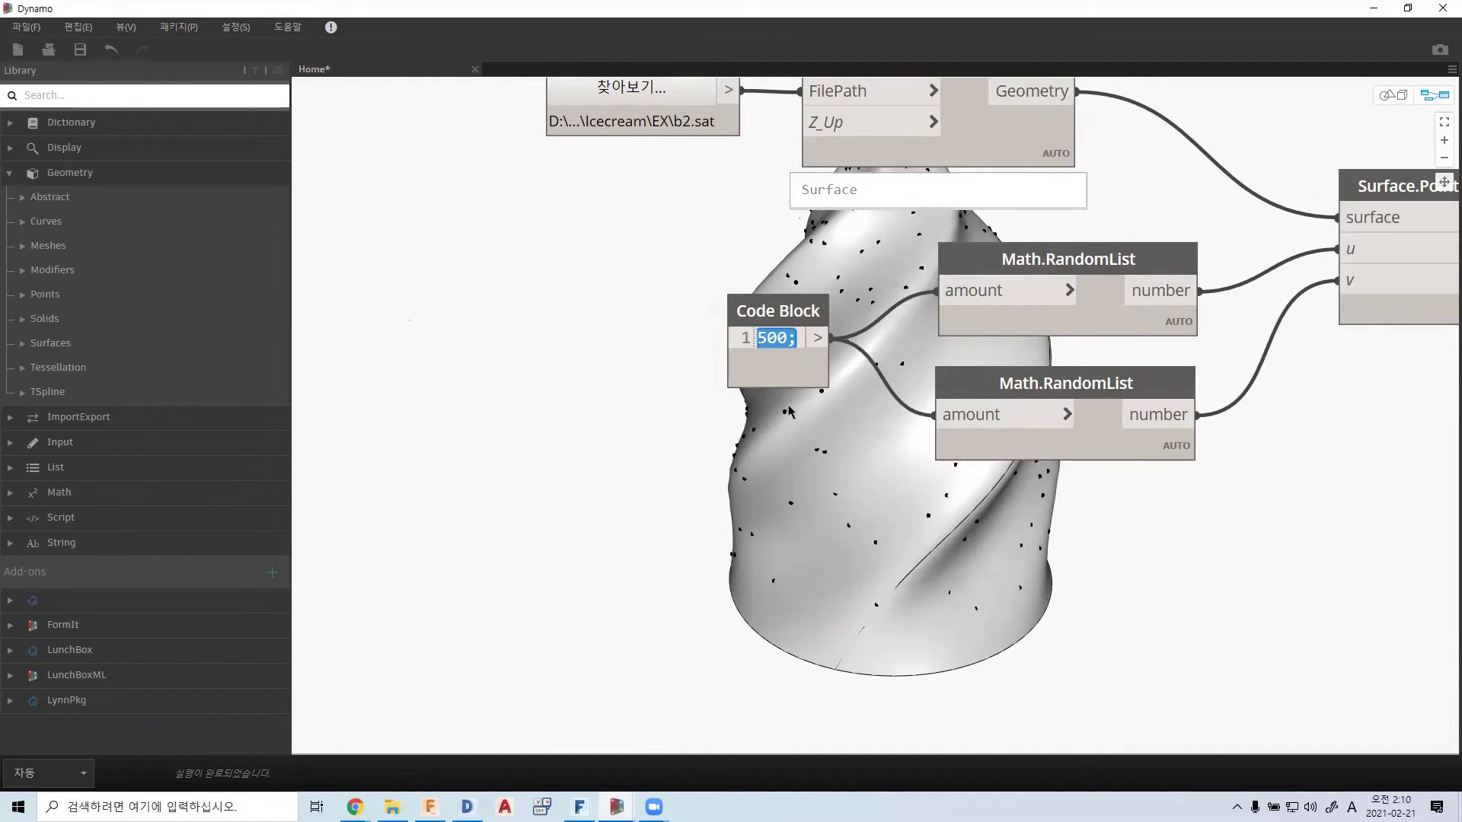
pyautogui.click(662, 410)
pyautogui.rightClick(663, 435)
pyautogui.click(586, 454)
pyautogui.rightClick(586, 453)
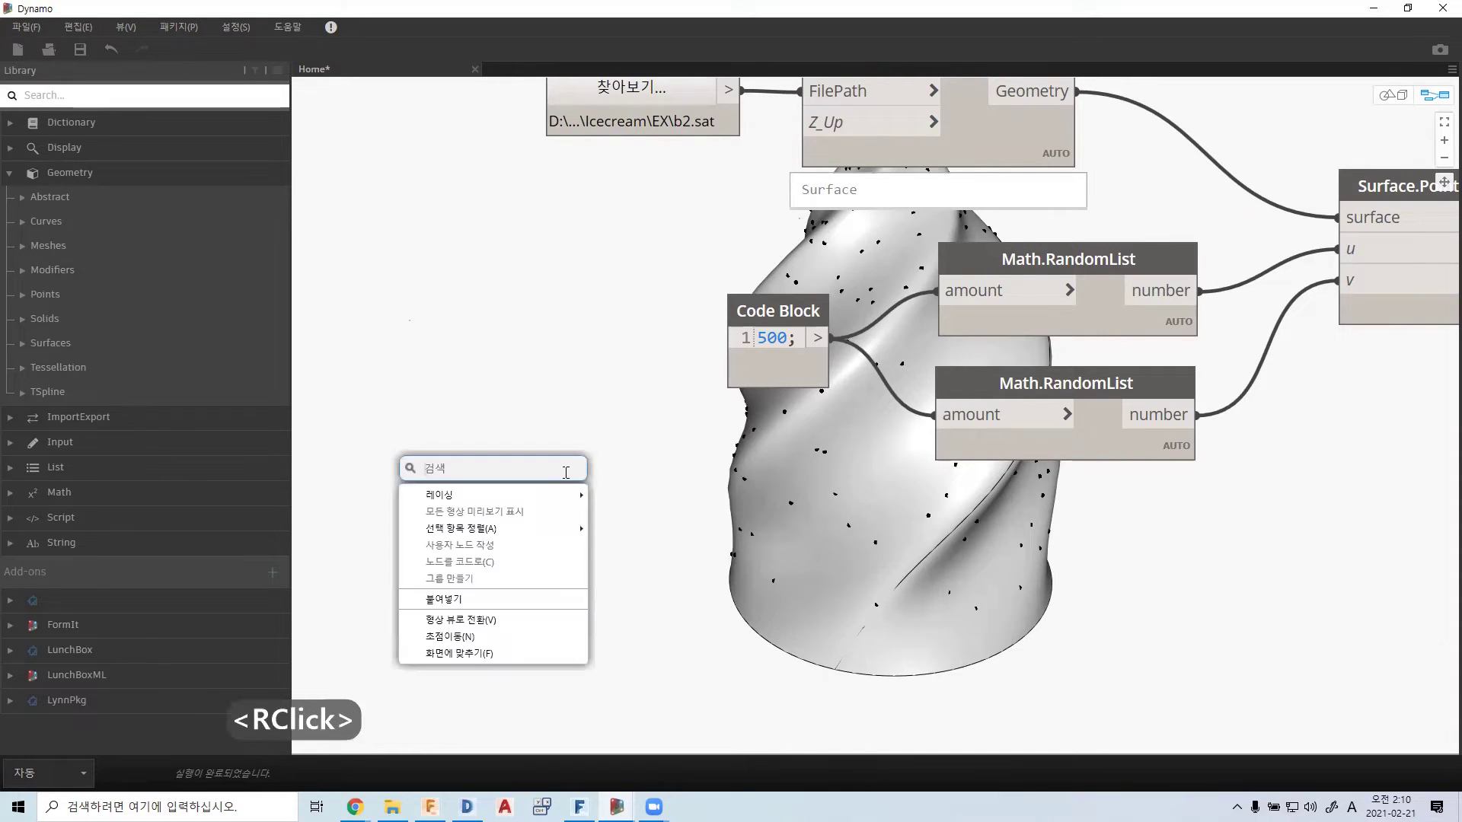
pyautogui.click(565, 477)
pyautogui.press('n')
pyautogui.press('u')
pyautogui.press('m')
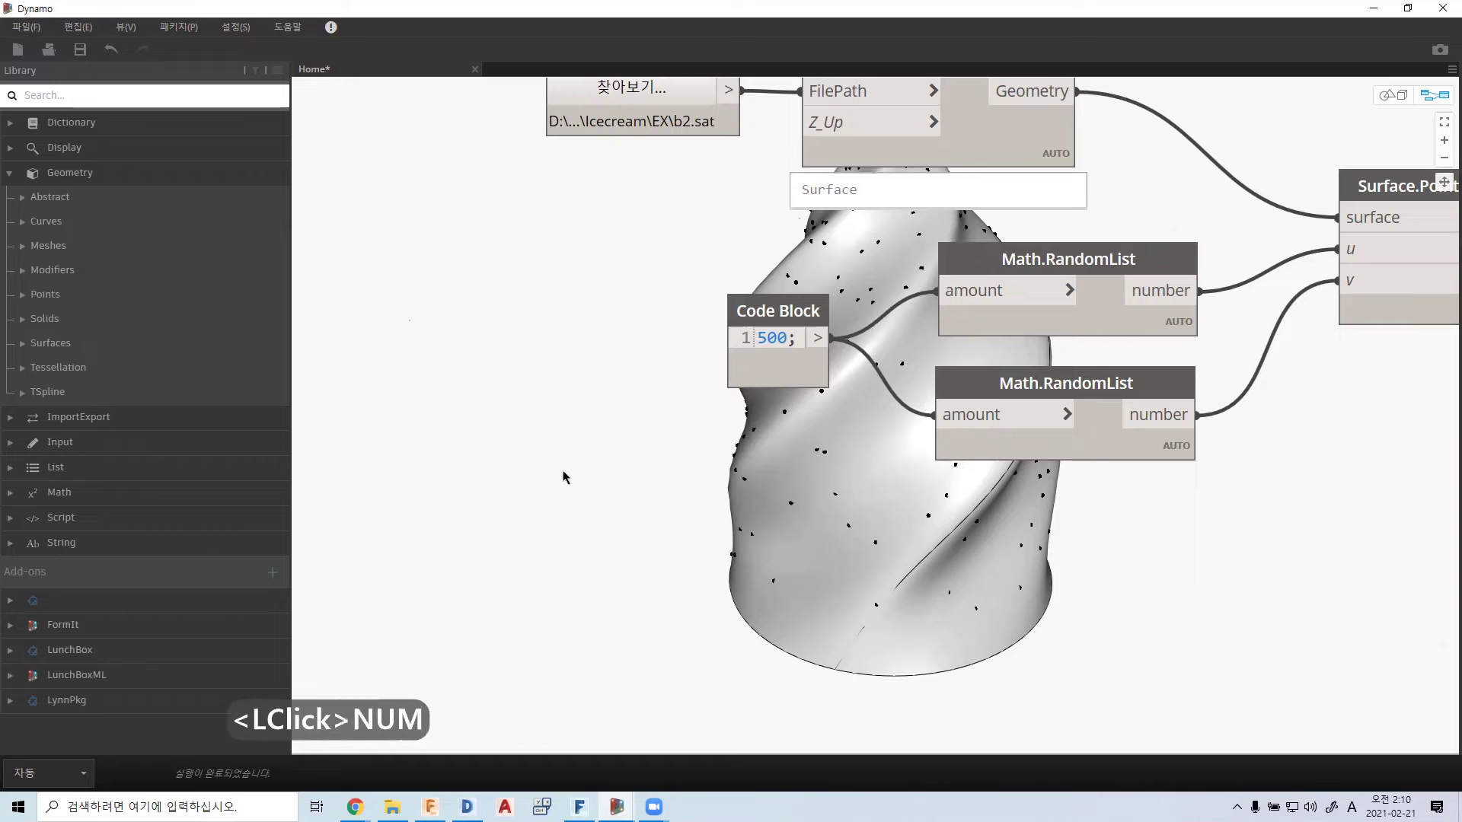
# - Search the nodes for "NUM", add a Number Slider below the shared Code Block, and delete it again
pyautogui.rightClick(565, 477)
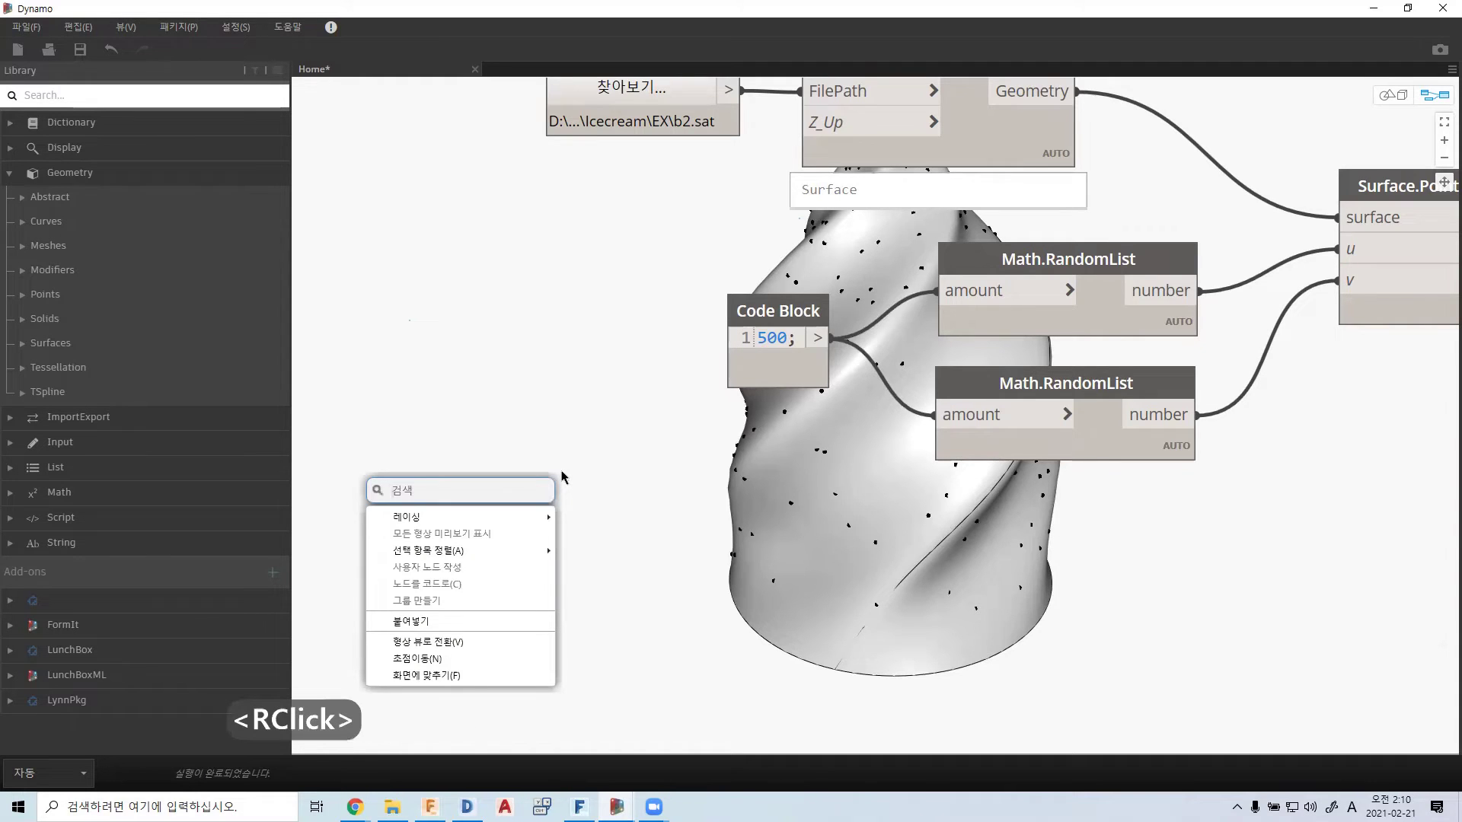
pyautogui.write('NUM')
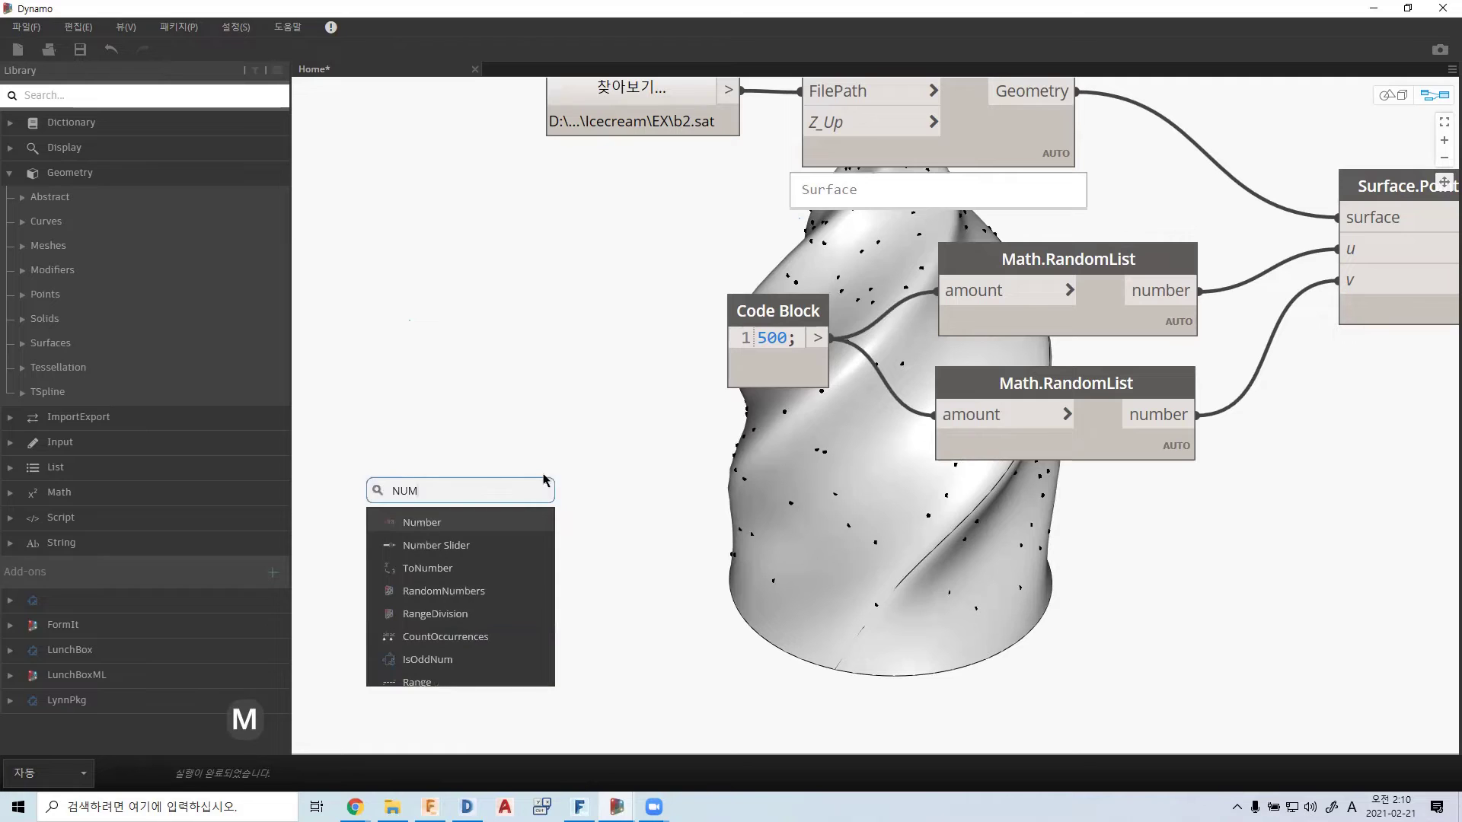
pyautogui.click(473, 545)
pyautogui.moveTo(612, 505); pyautogui.dragTo(631, 430)
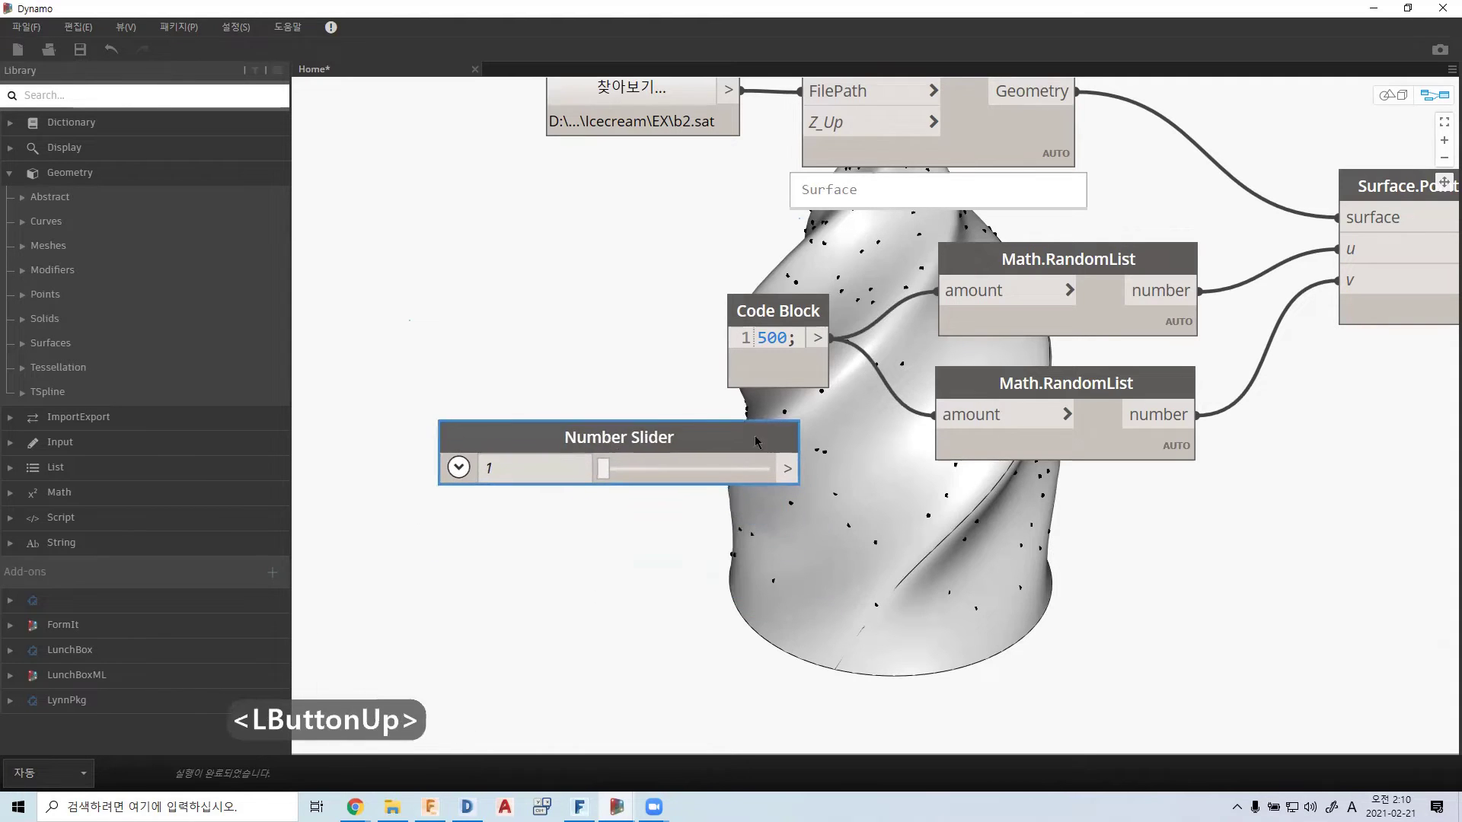
pyautogui.moveTo(754, 435); pyautogui.dragTo(691, 458)
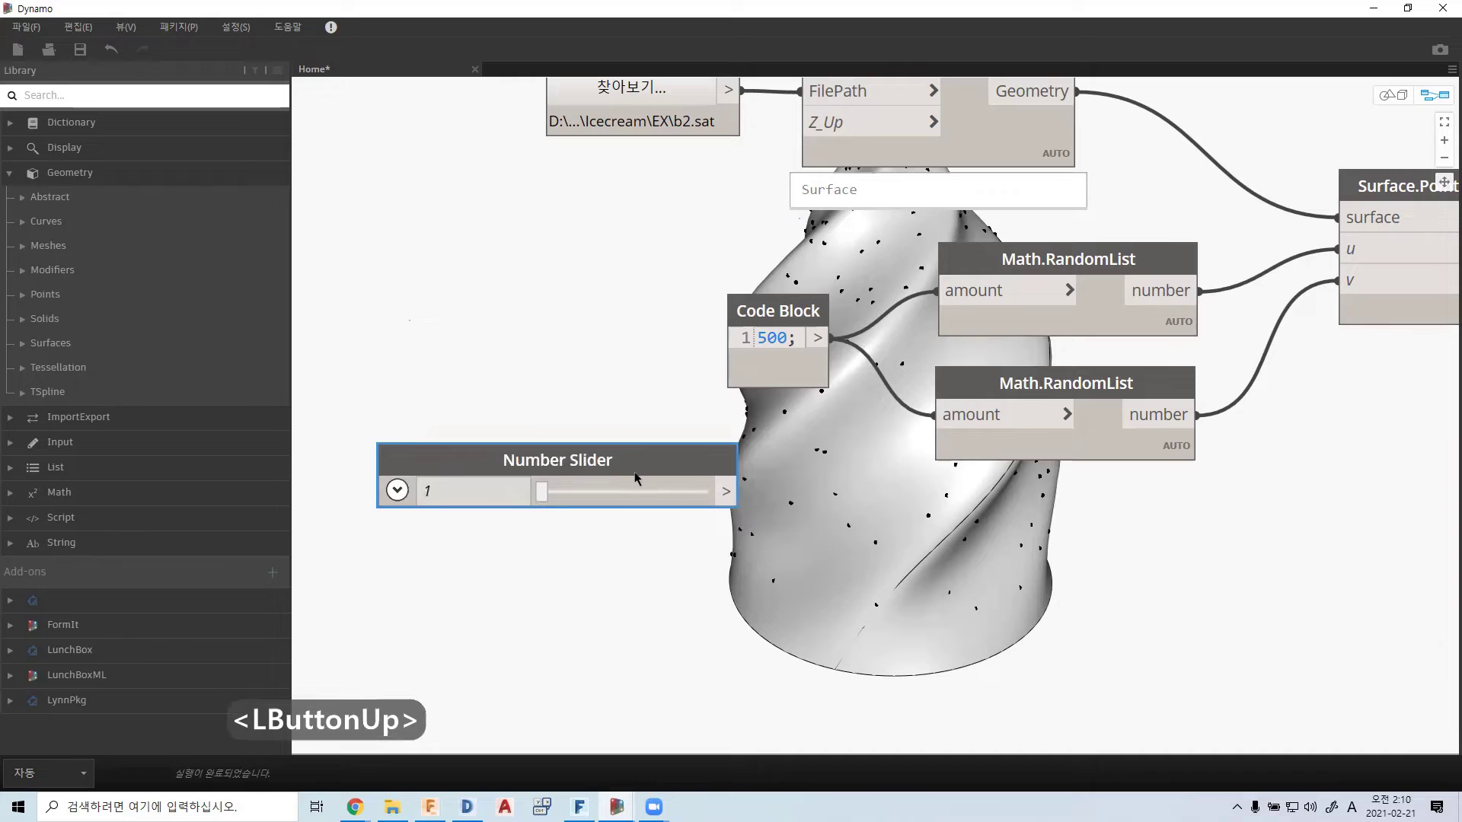
pyautogui.press('Delete')
# - Search the nodes for "INTEG" and add an Integer Slider just below the shared Code Block
pyautogui.rightClick(557, 473)
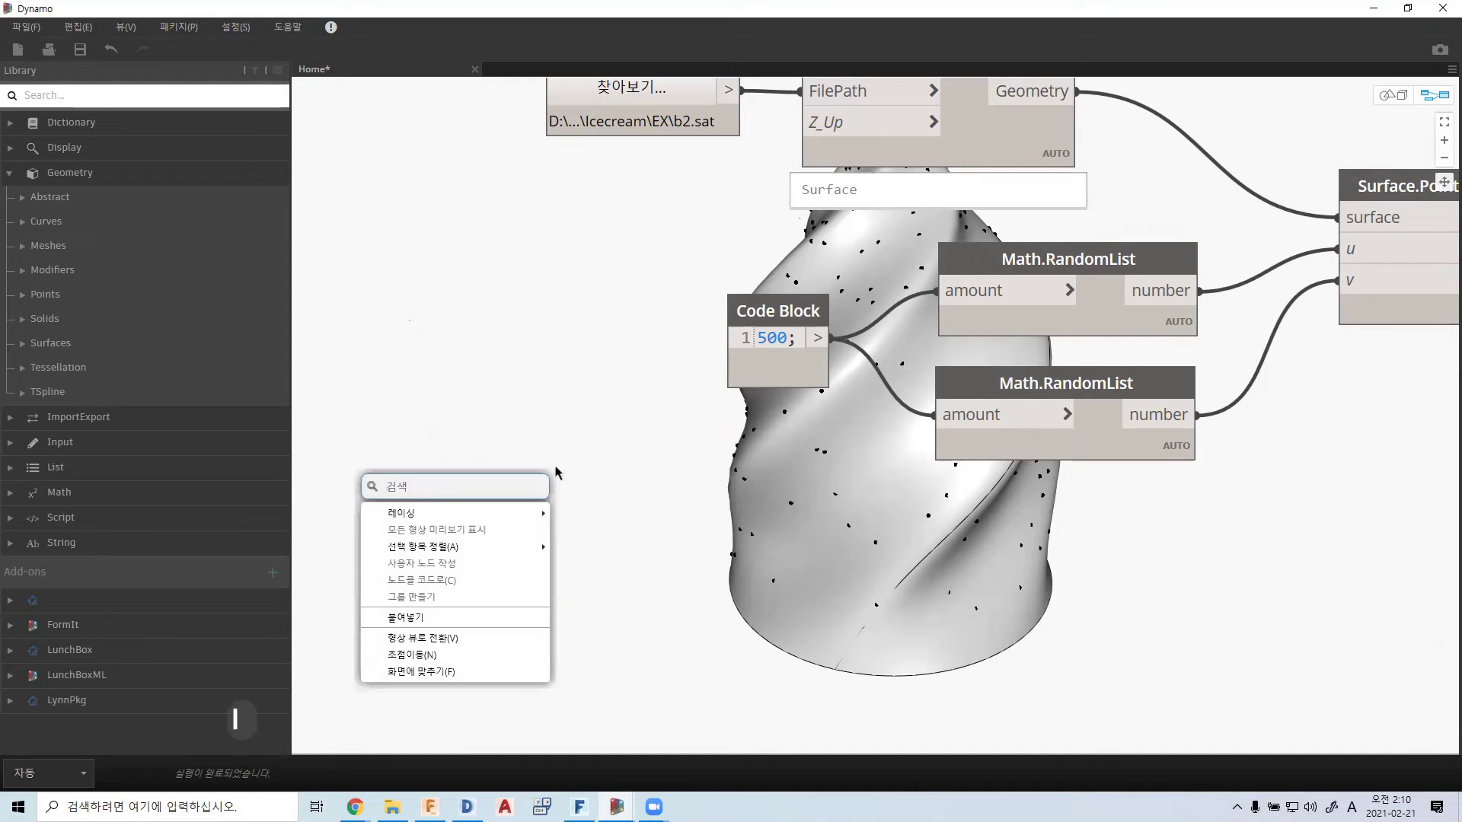
pyautogui.write('INTEG')
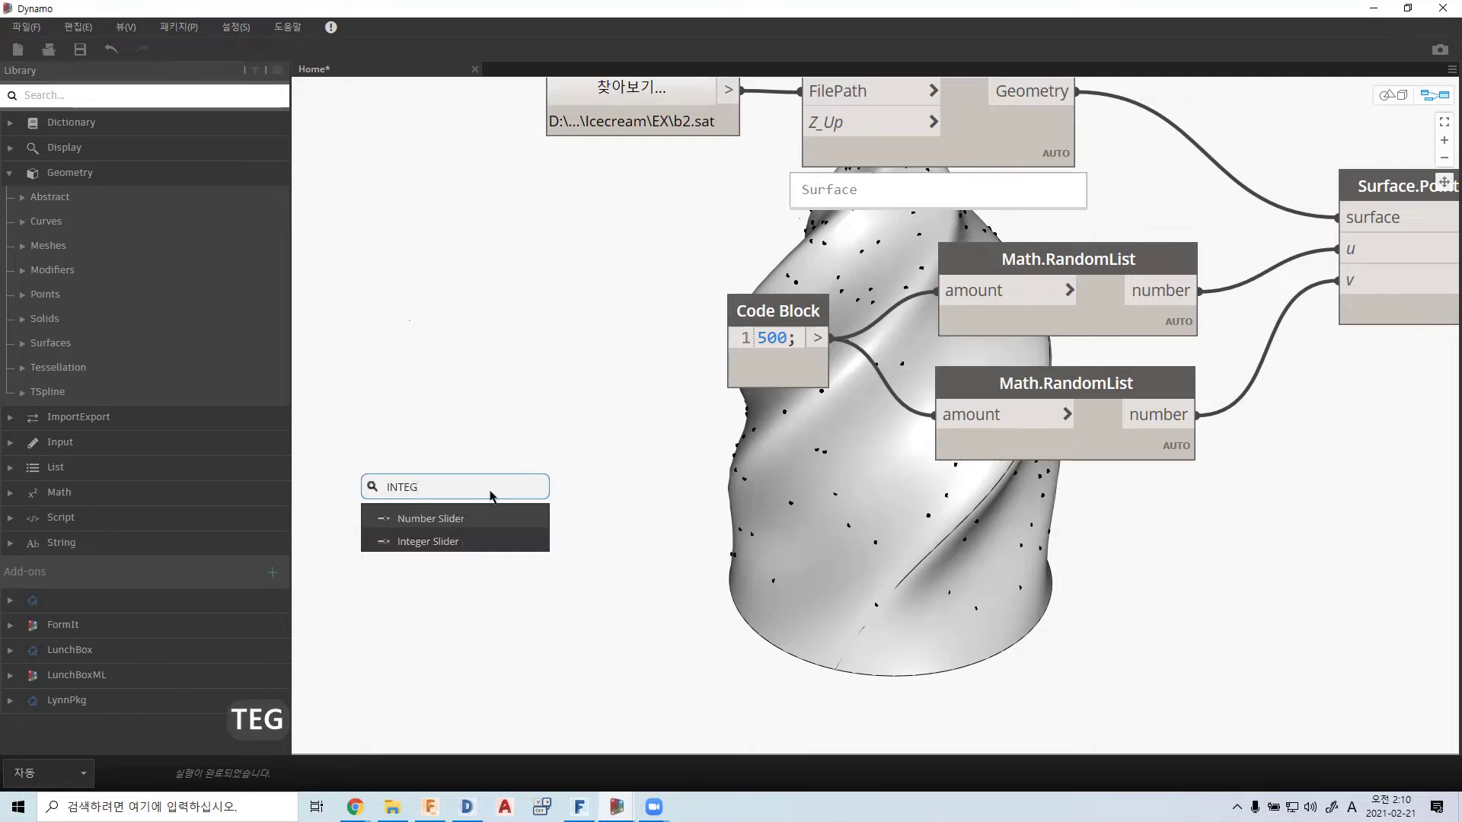
pyautogui.click(466, 541)
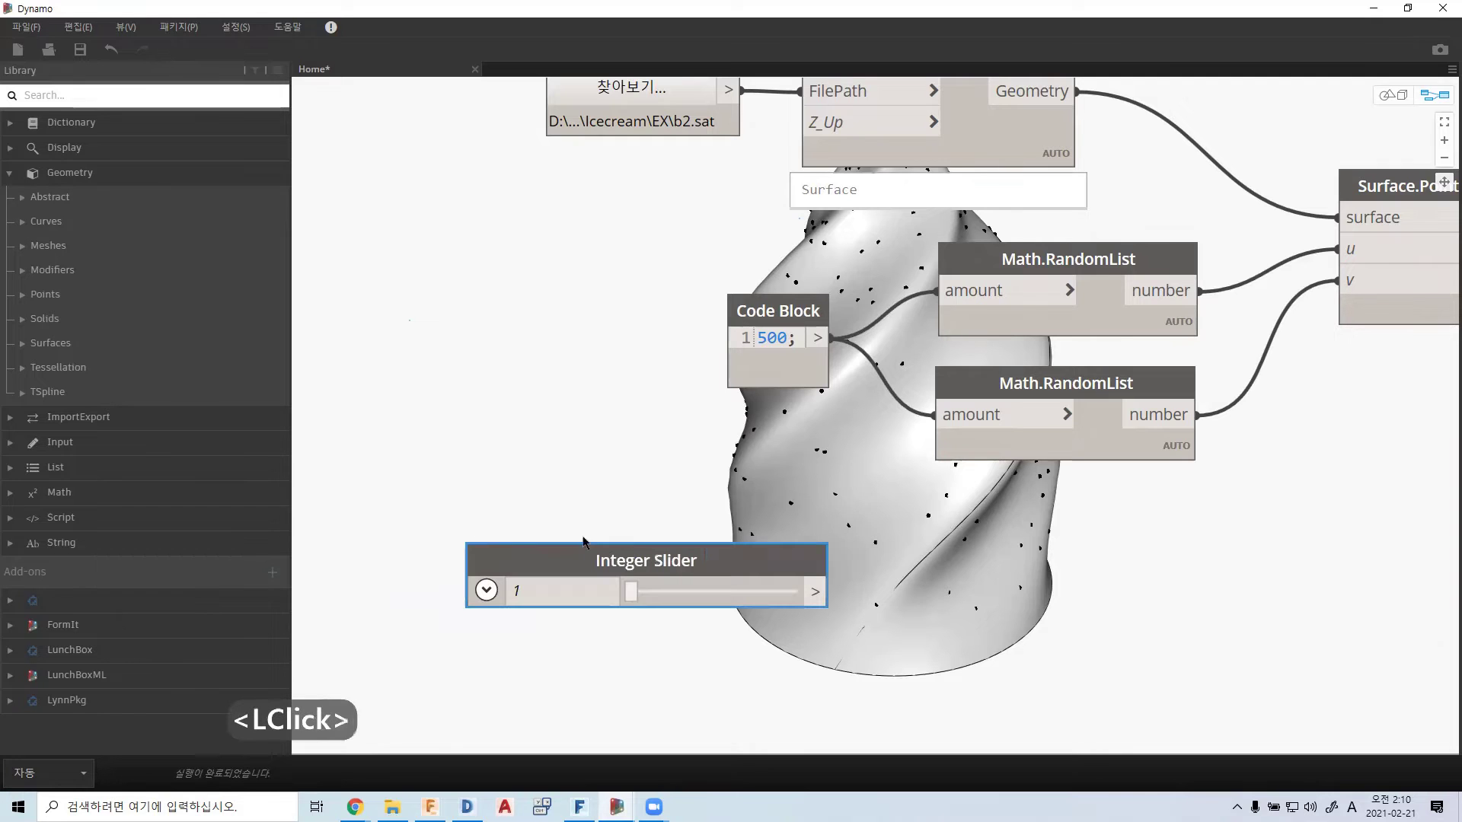
pyautogui.moveTo(617, 562); pyautogui.dragTo(594, 437)
pyautogui.click(463, 466)
pyautogui.click(463, 466)
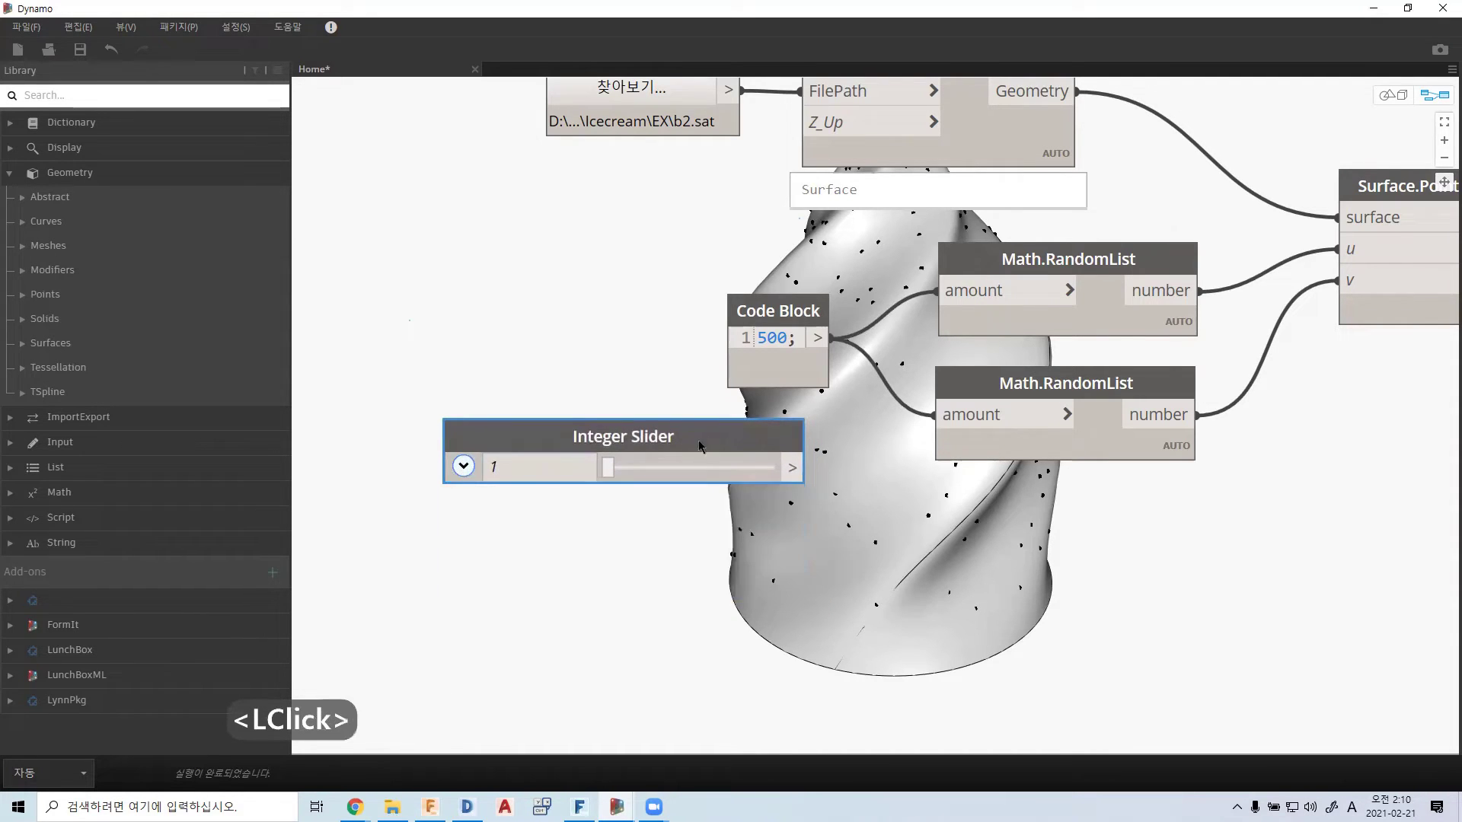
pyautogui.moveTo(780, 451); pyautogui.dragTo(772, 434)
pyautogui.moveTo(604, 452); pyautogui.dragTo(588, 488)
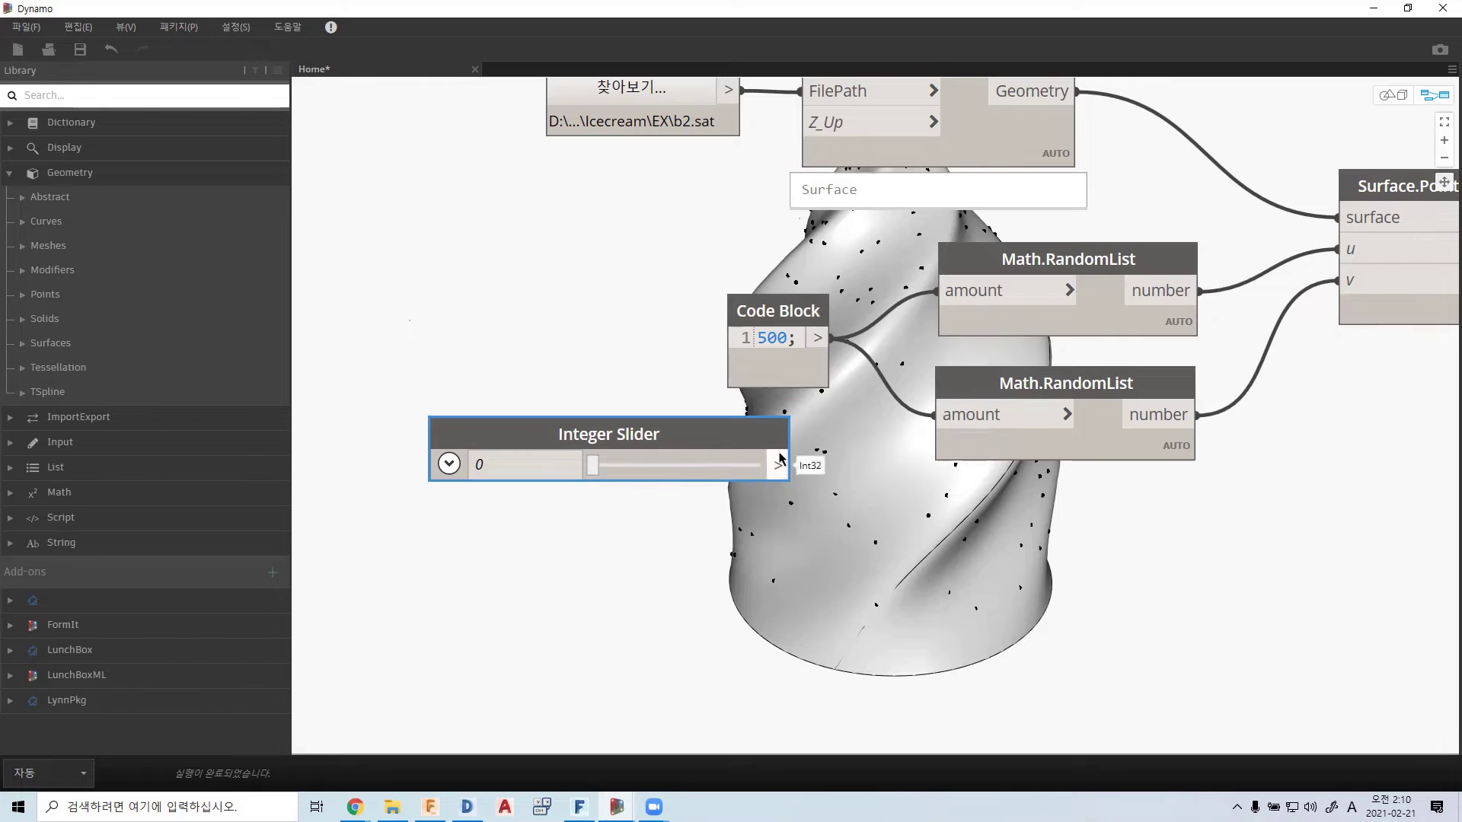
pyautogui.moveTo(772, 451); pyautogui.dragTo(778, 454)
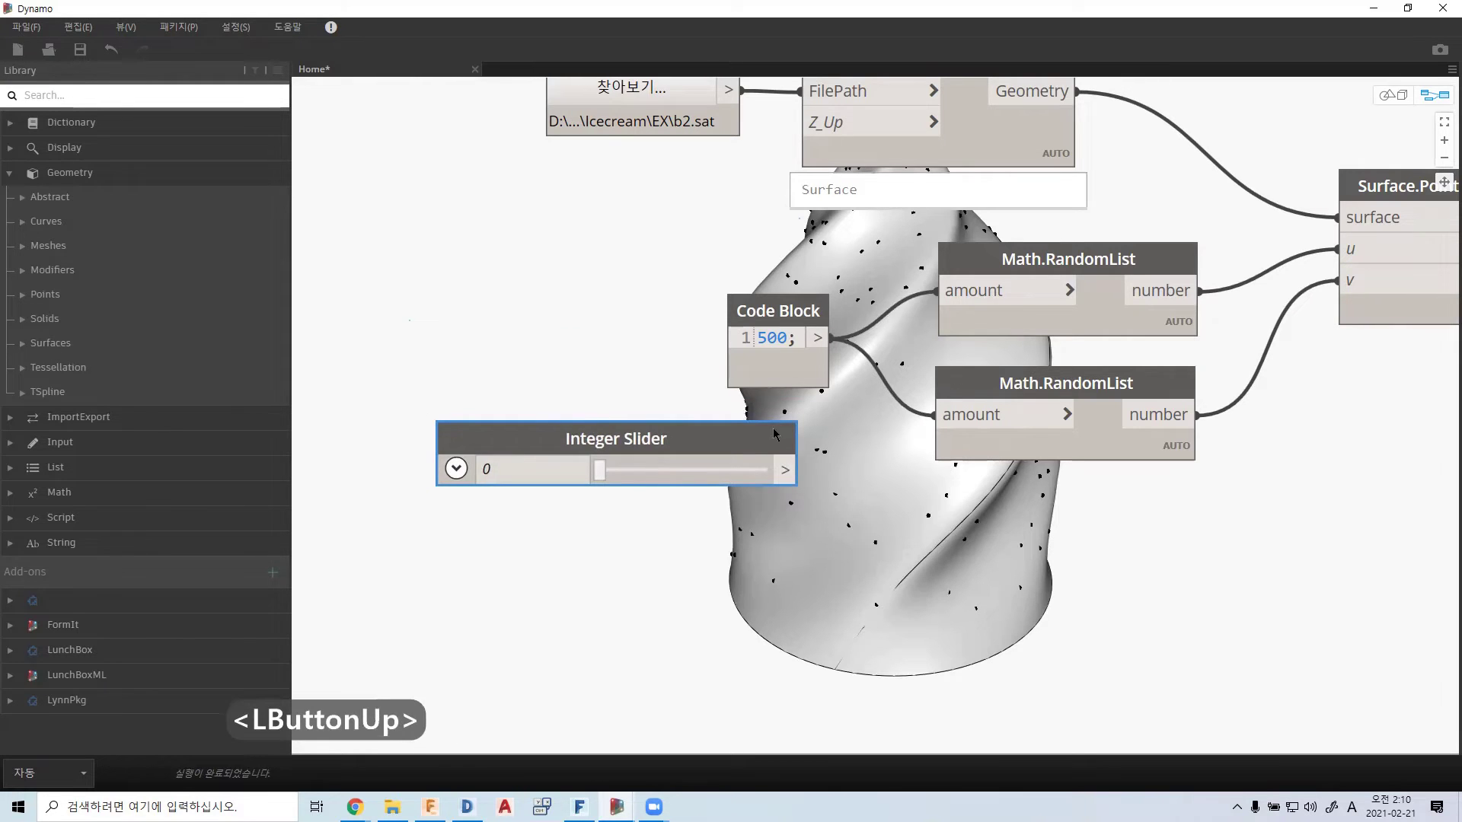
# - Set the Integer Slider's maximum to 500
pyautogui.click(773, 380)
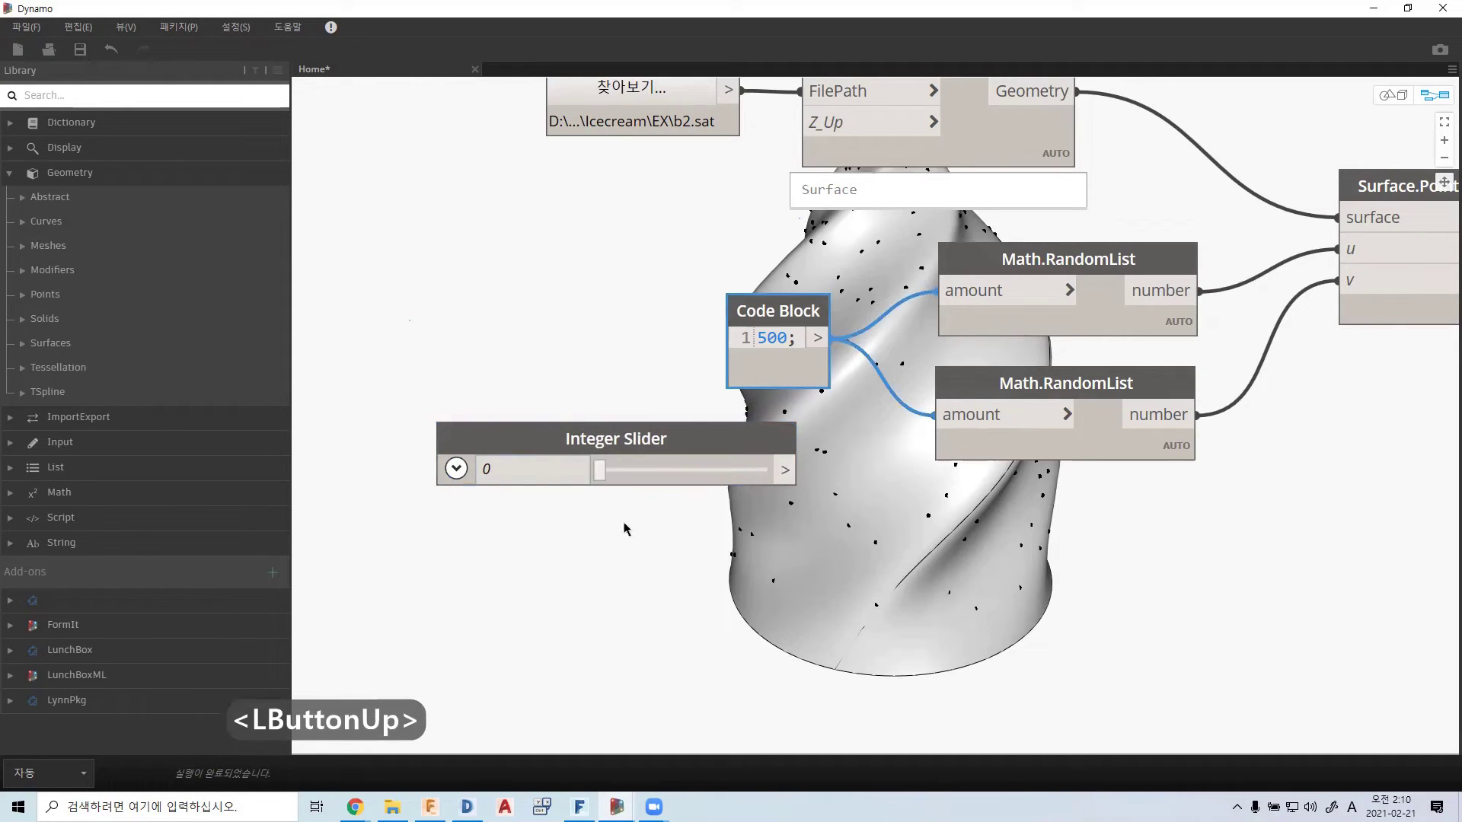
pyautogui.click(456, 469)
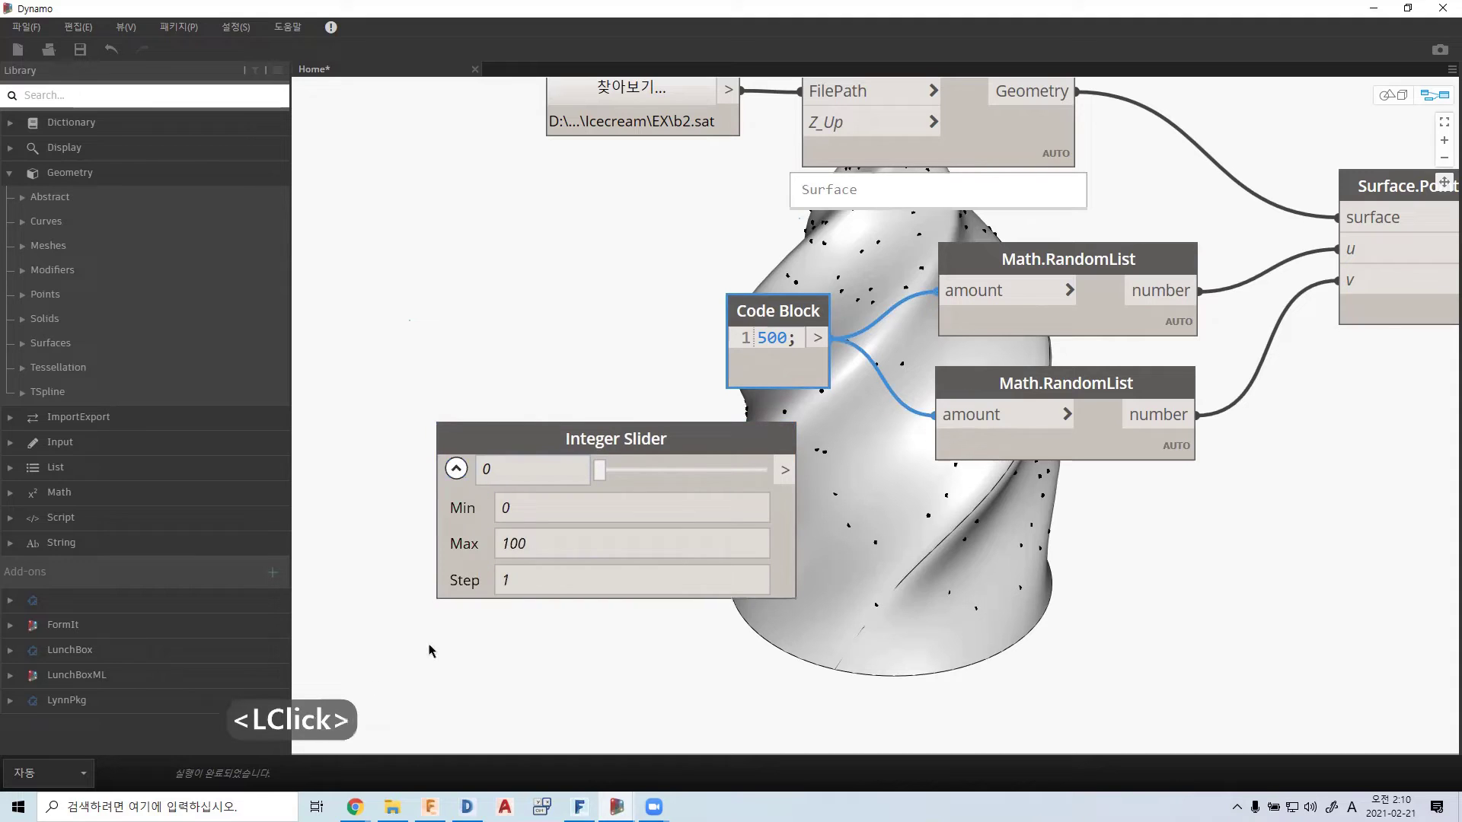
pyautogui.doubleClick(551, 542)
pyautogui.write('5000')
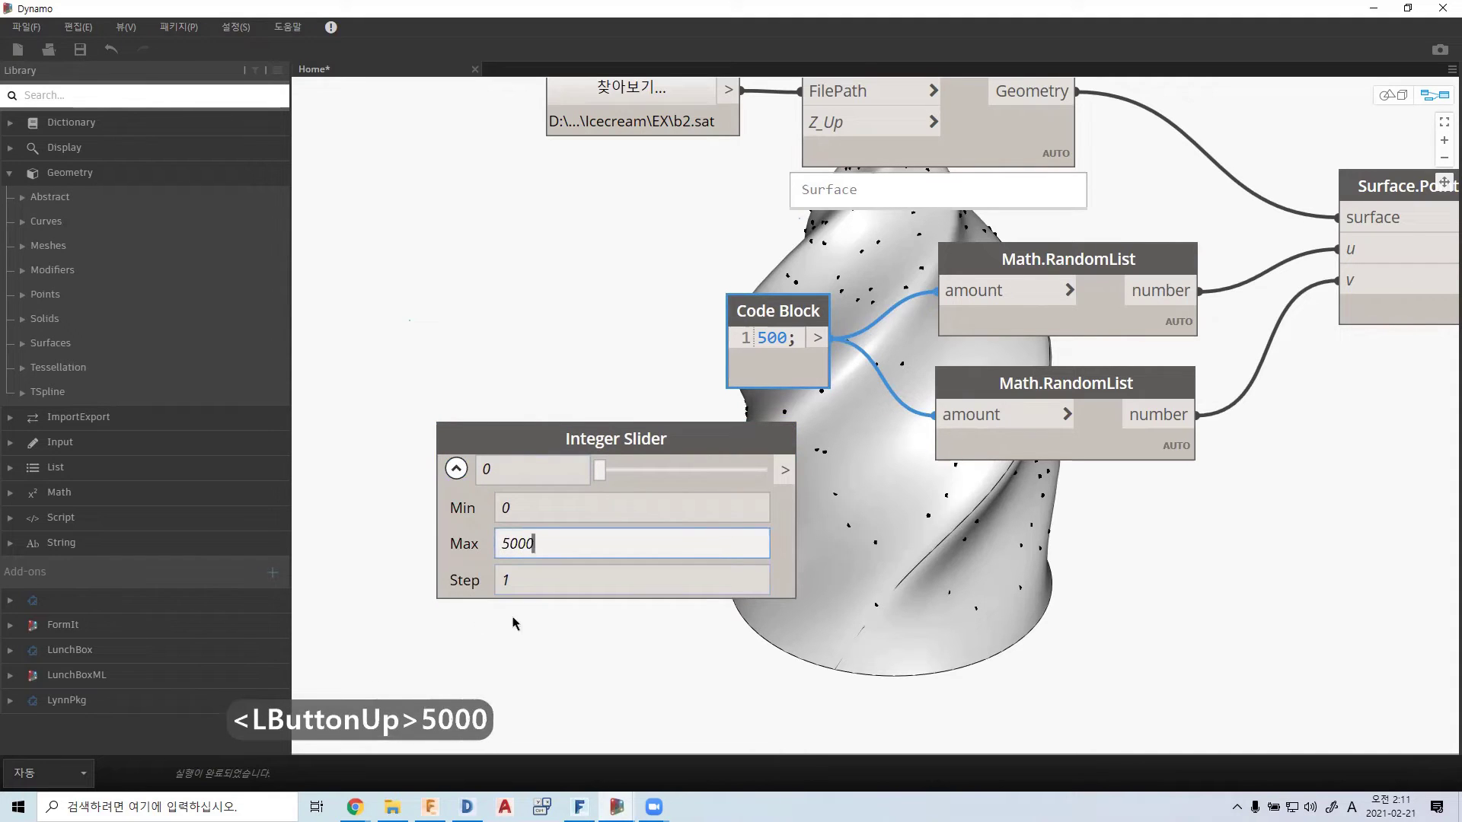
pyautogui.press('BackSpace')
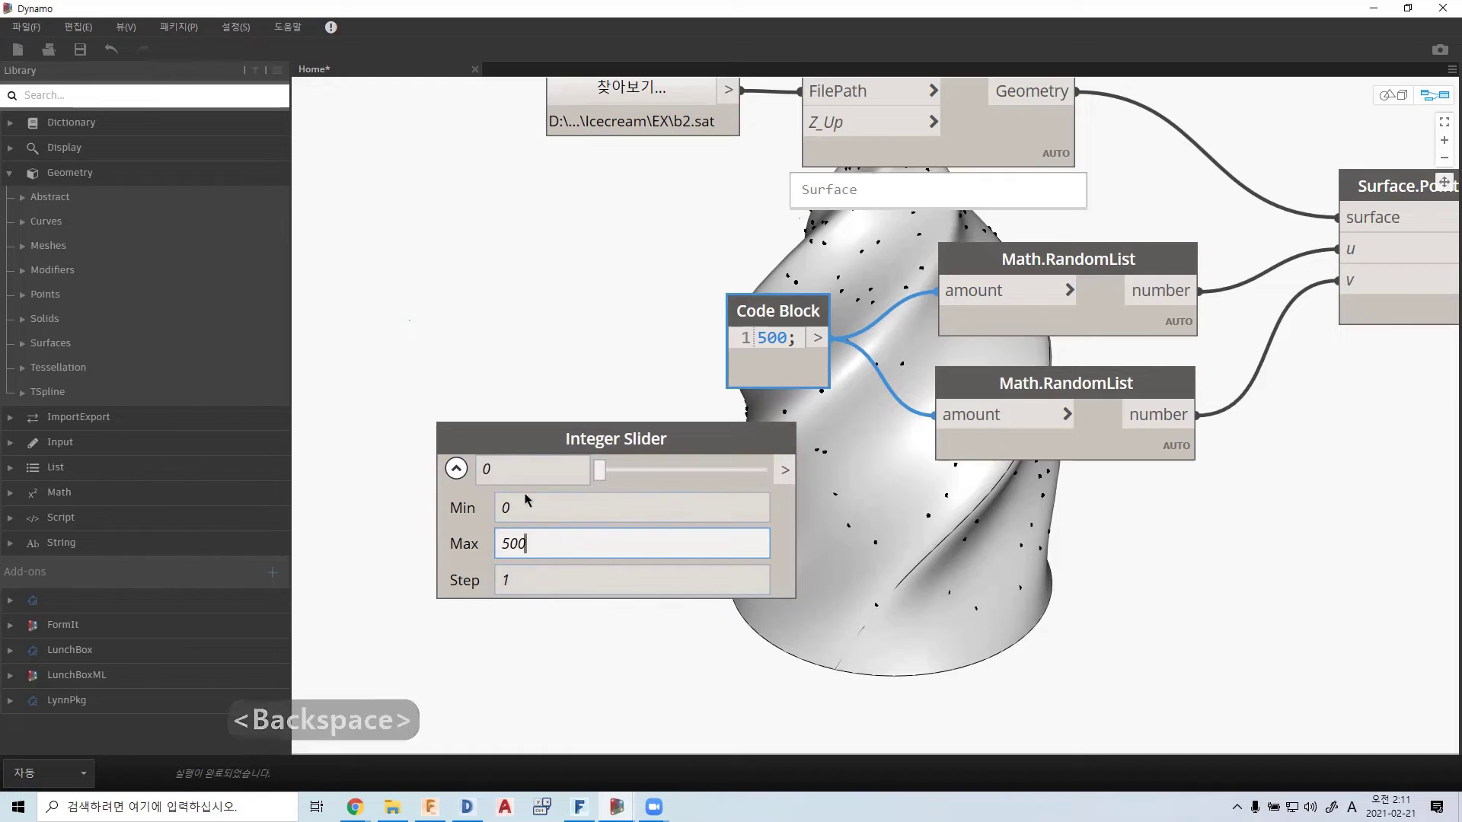
pyautogui.click(456, 469)
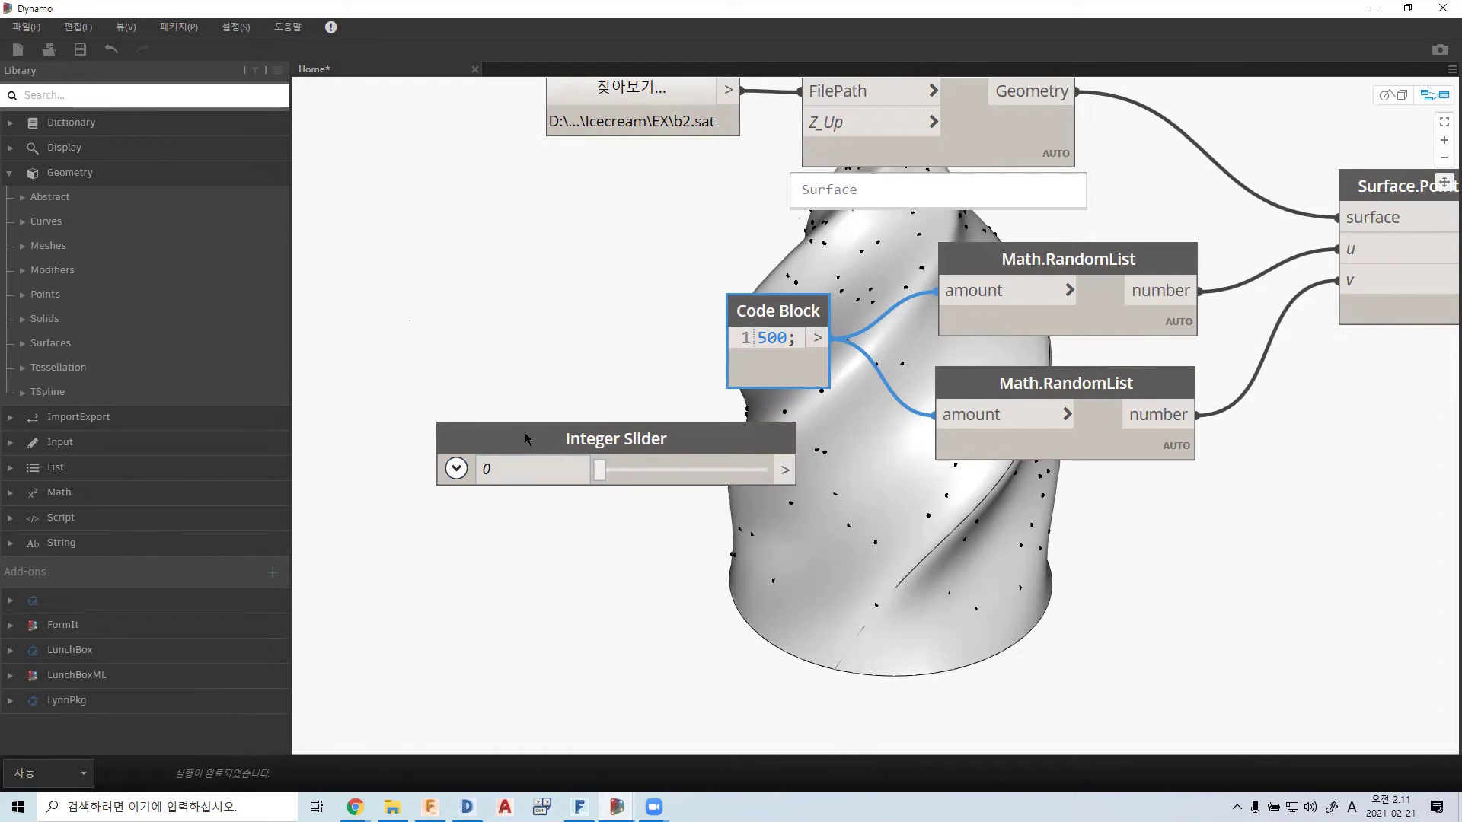
# - Transfer both Math.RandomList amount connections from the Code Block to the Integer Slider and delete the Code Block
pyautogui.moveTo(782, 374); pyautogui.dragTo(751, 370)
pyautogui.keyDown('shift'); pyautogui.click(787, 334); pyautogui.keyUp('shift')
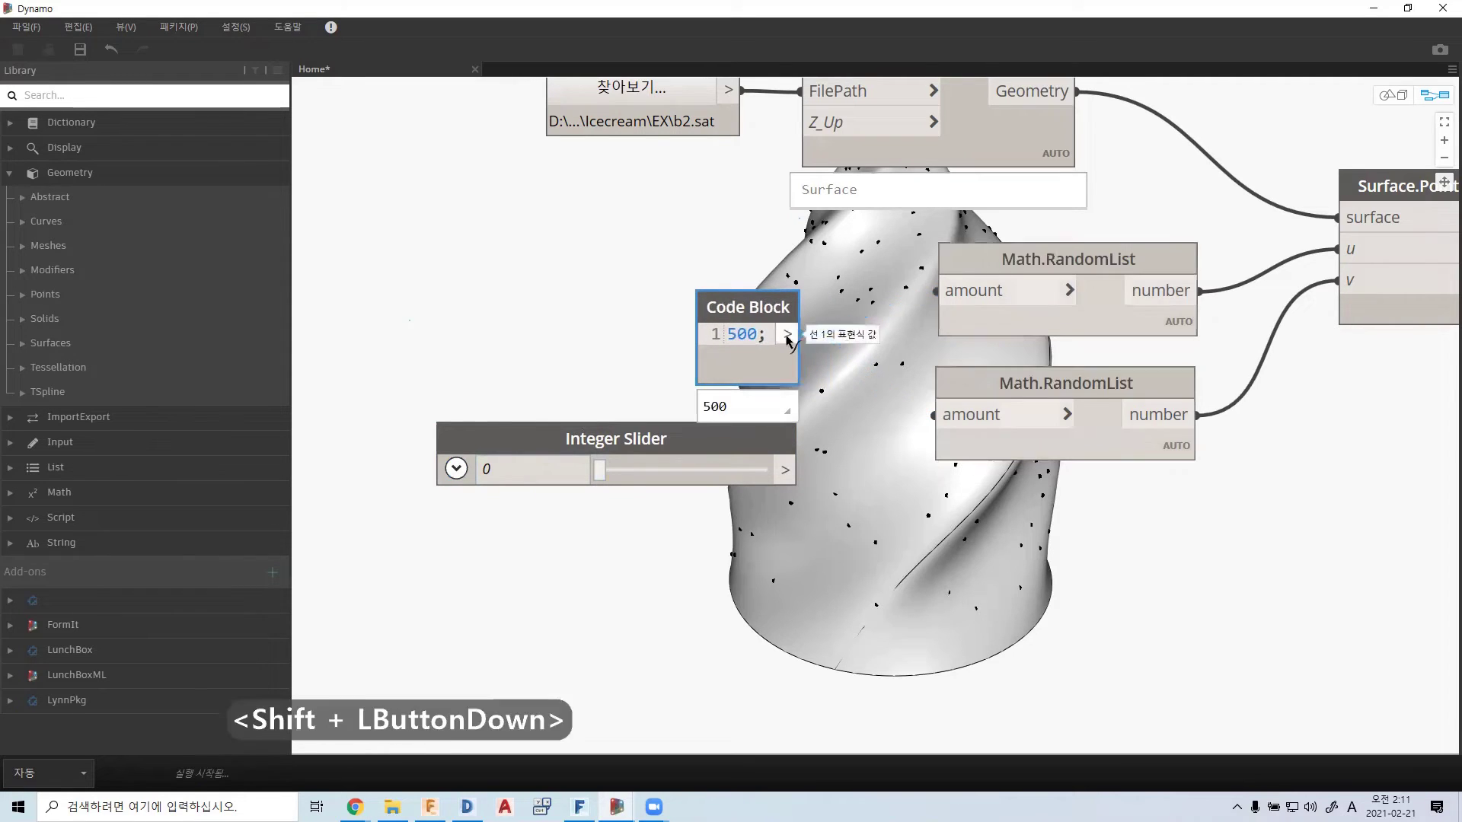
pyautogui.keyDown('shift'); pyautogui.click(785, 470); pyautogui.keyUp('shift')
pyautogui.click(758, 364)
pyautogui.press('Delete')
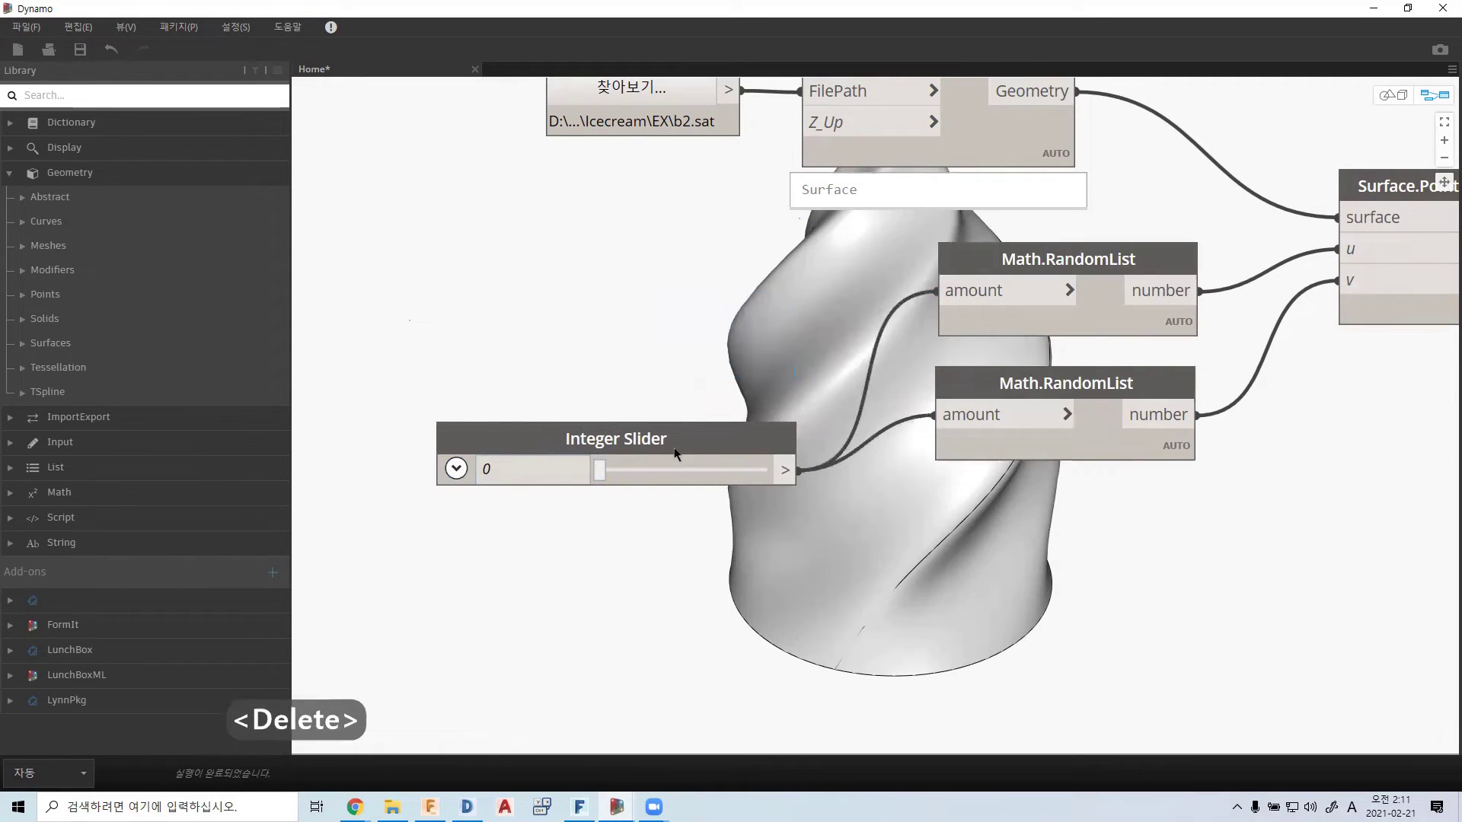
# - Move the Integer Slider up beside the two Math.RandomList nodes and set its minimum to 10
pyautogui.moveTo(702, 424); pyautogui.dragTo(737, 304)
pyautogui.moveTo(649, 326); pyautogui.dragTo(641, 346)
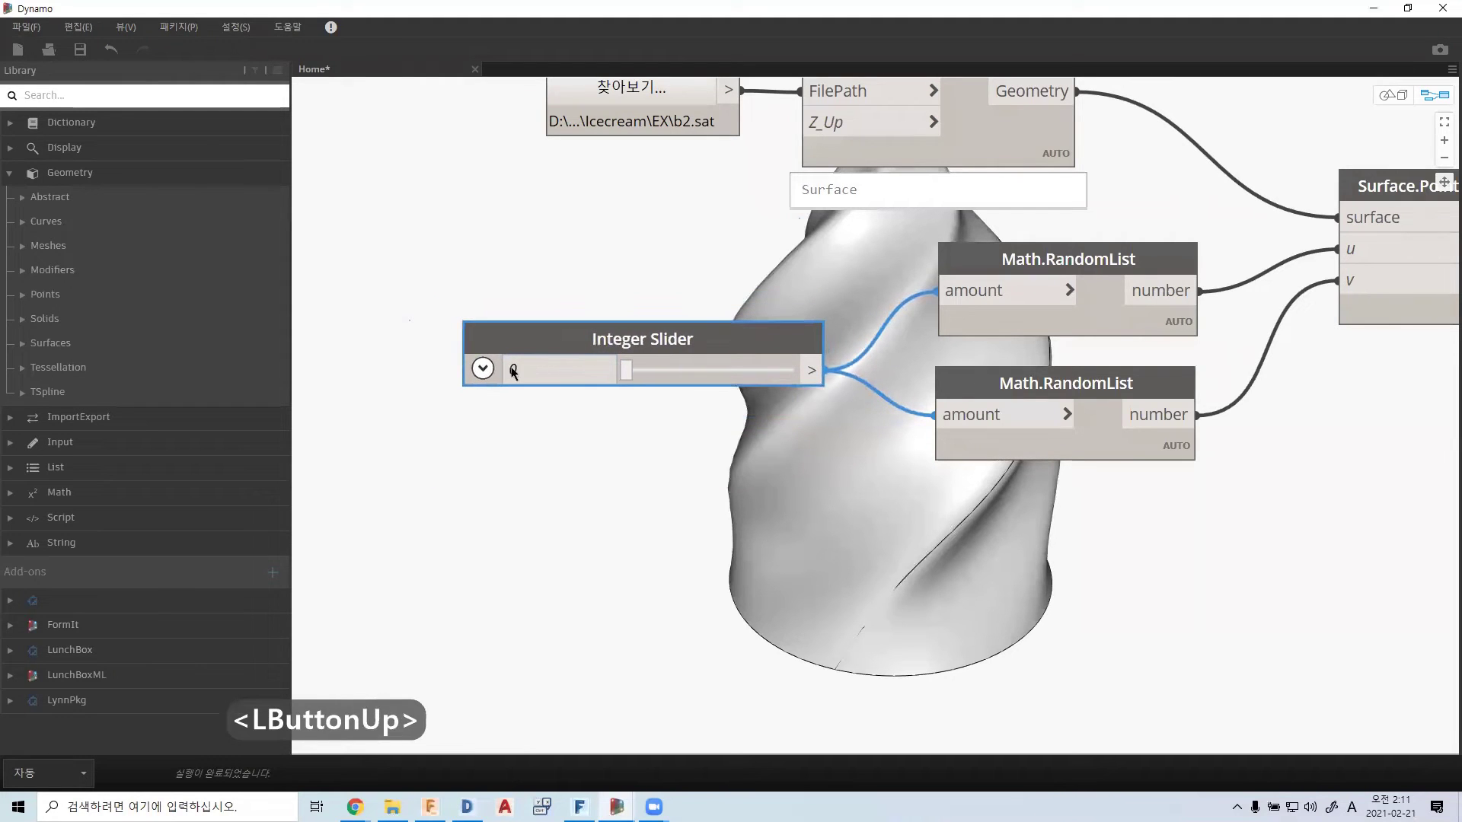
pyautogui.click(492, 377)
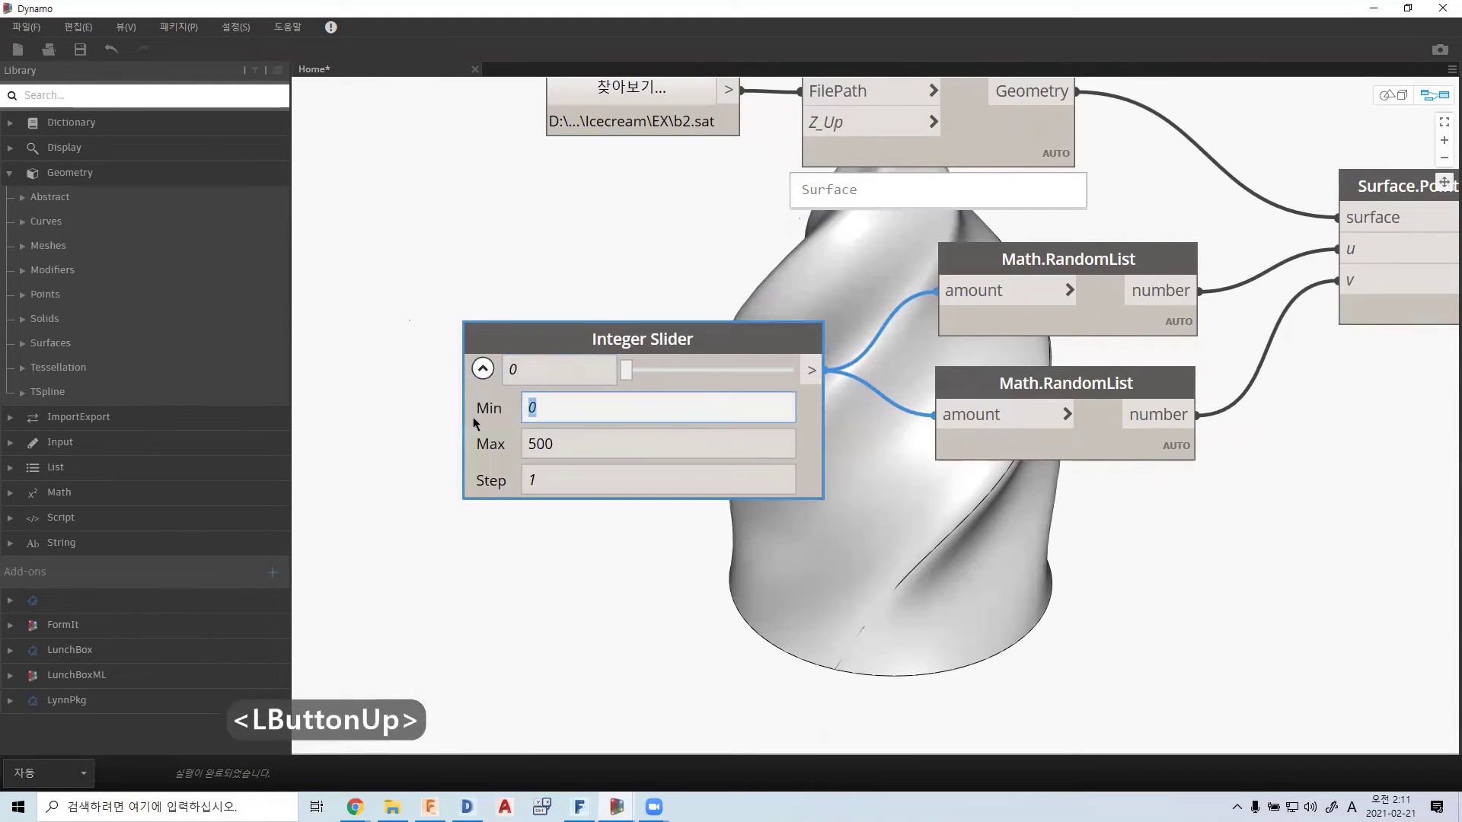
pyautogui.write('10')
pyautogui.click(482, 369)
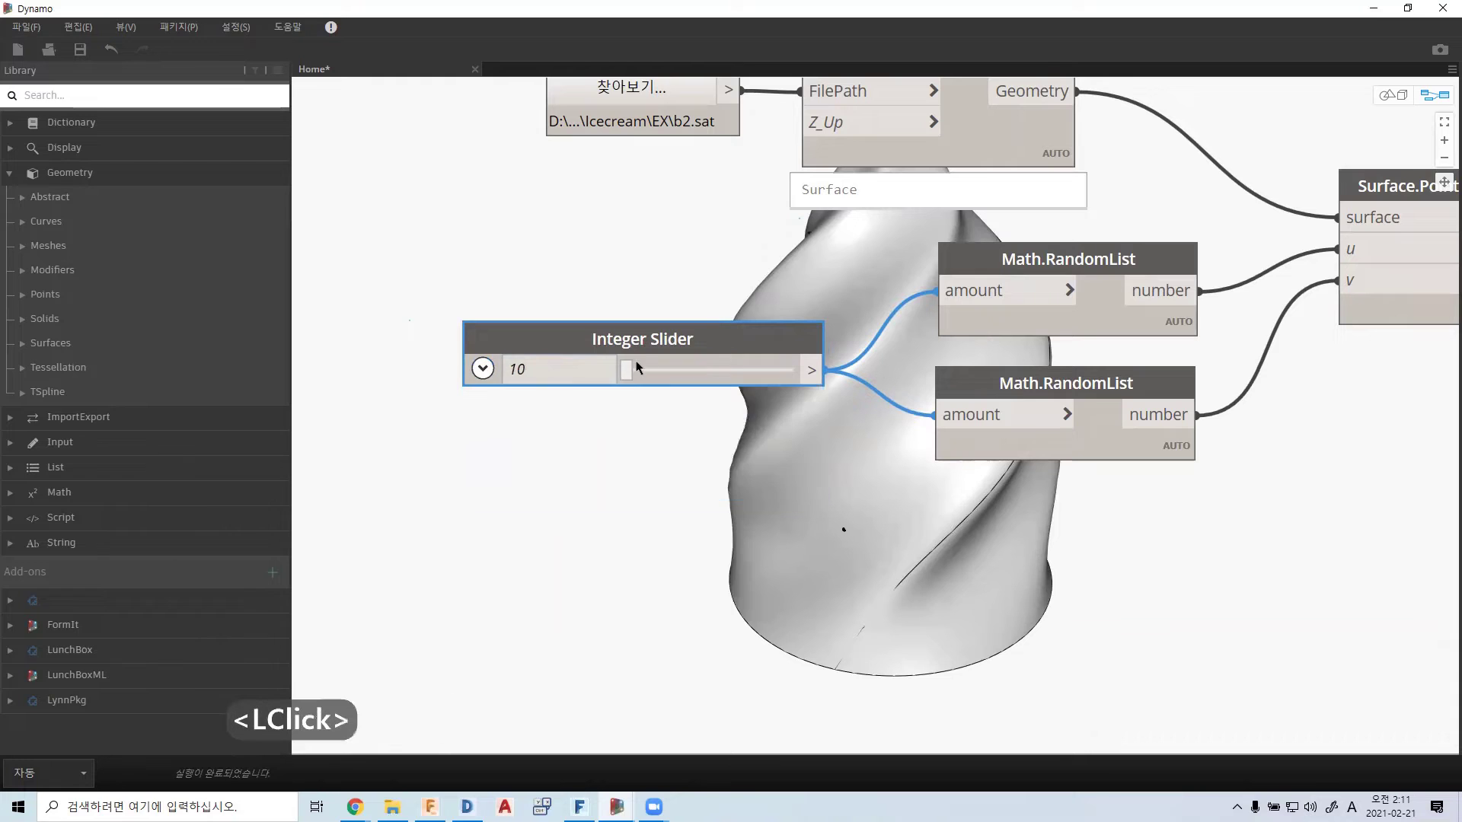
# - Set the Integer Slider to 404 and check the scattered points on the whole ice cream surface
pyautogui.moveTo(637, 369); pyautogui.dragTo(764, 381)
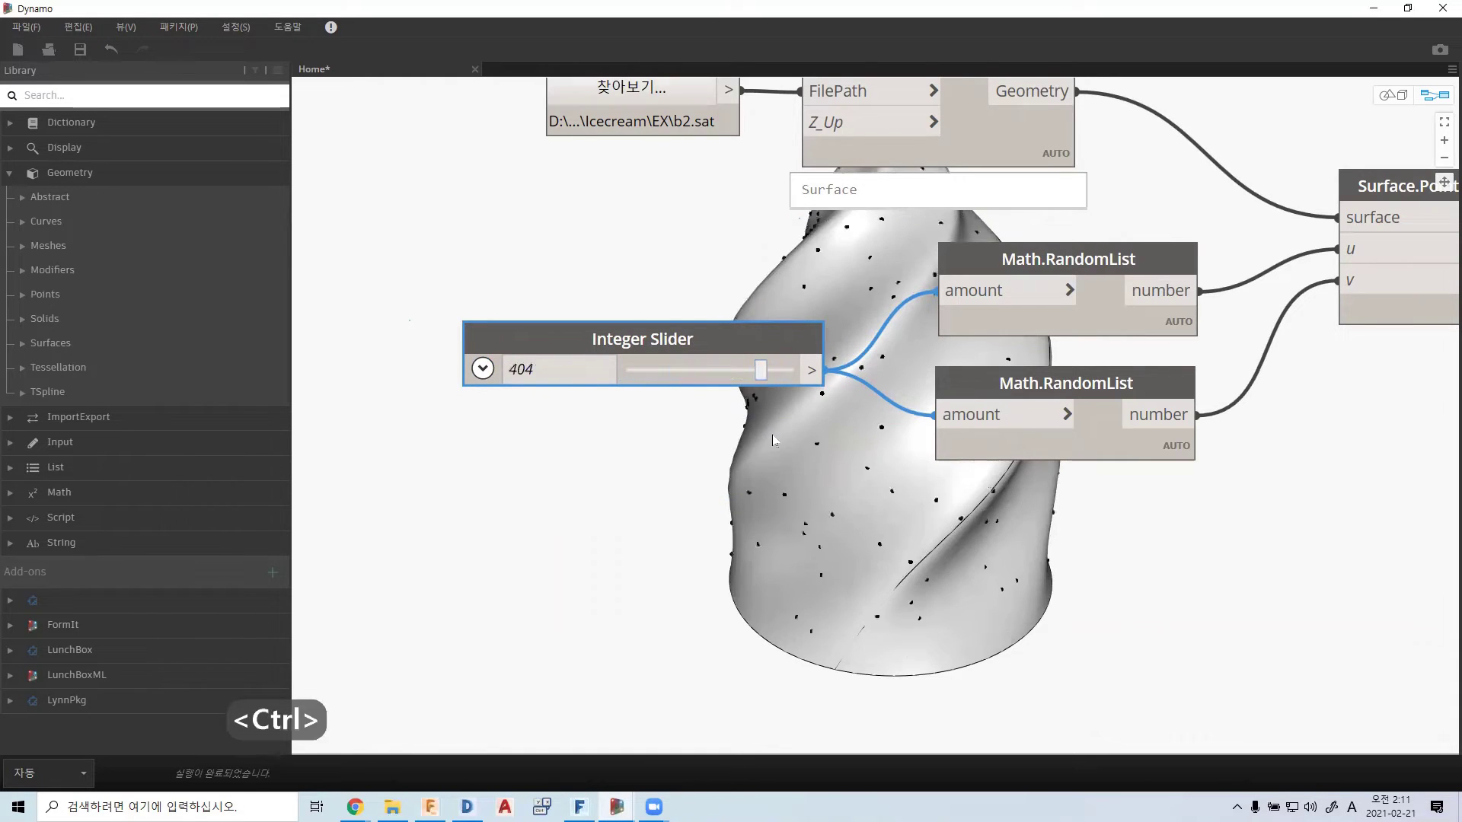
pyautogui.hotkey('ctrl', 'b')
pyautogui.scroll(-3, 772, 435)
pyautogui.moveTo(807, 533); pyautogui.dragTo(917, 416, button='right')
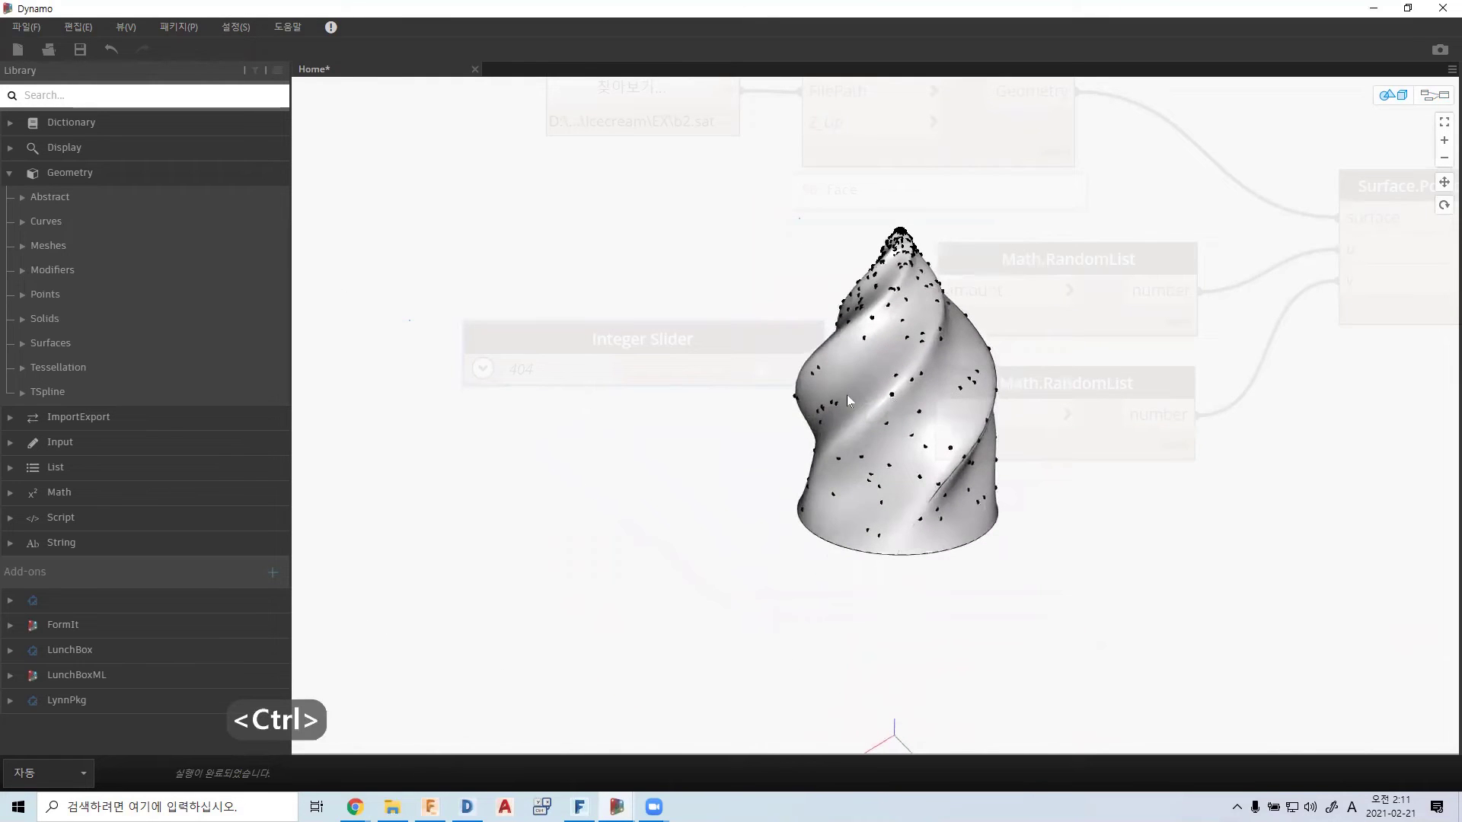
pyautogui.hotkey('ctrl', 'b')
pyautogui.moveTo(1398, 313); pyautogui.dragTo(976, 483, button='middle')
pyautogui.scroll(-2, 1035, 473)
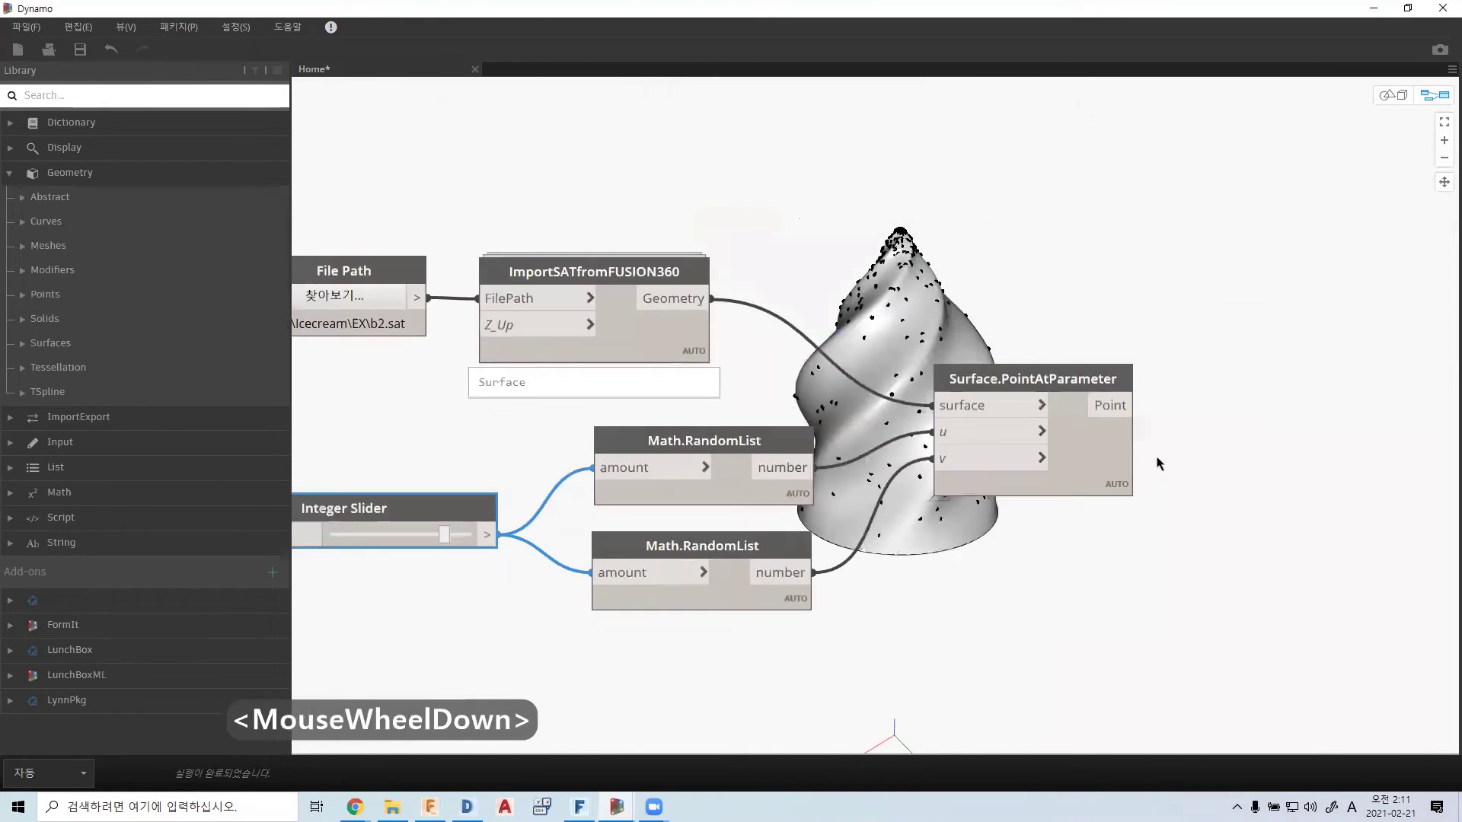
pyautogui.moveTo(956, 571); pyautogui.dragTo(669, 587, button='middle')
# - Examine close up how the scattered points are distributed around the ice cream's tip
pyautogui.hotkey('ctrl', 'b')
pyautogui.scroll(6, 921, 188)
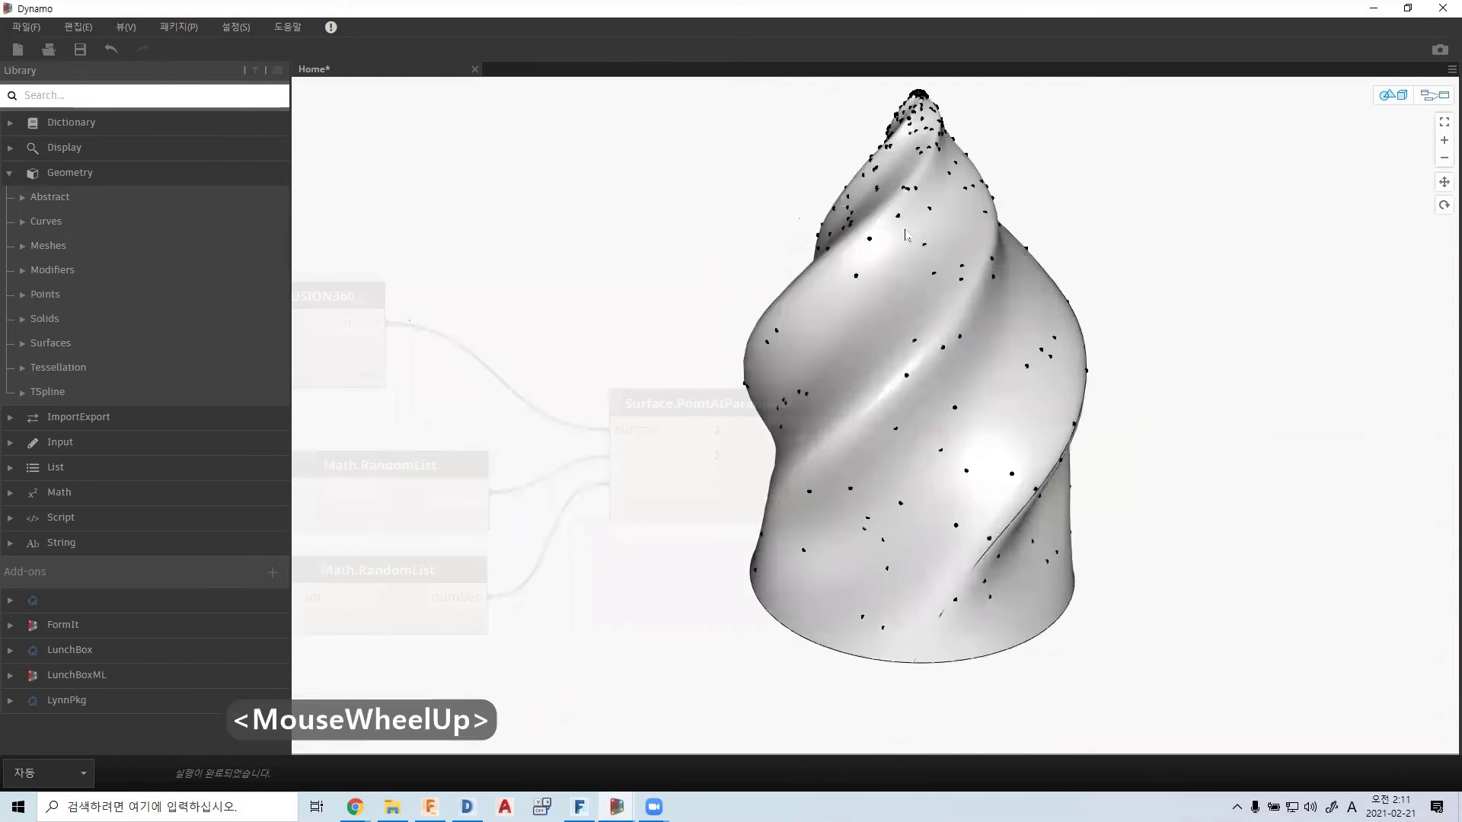
pyautogui.moveTo(921, 188); pyautogui.dragTo(956, 305, button='middle')
pyautogui.moveTo(956, 305); pyautogui.dragTo(1000, 196, button='right')
pyautogui.scroll(4, 1016, 196)
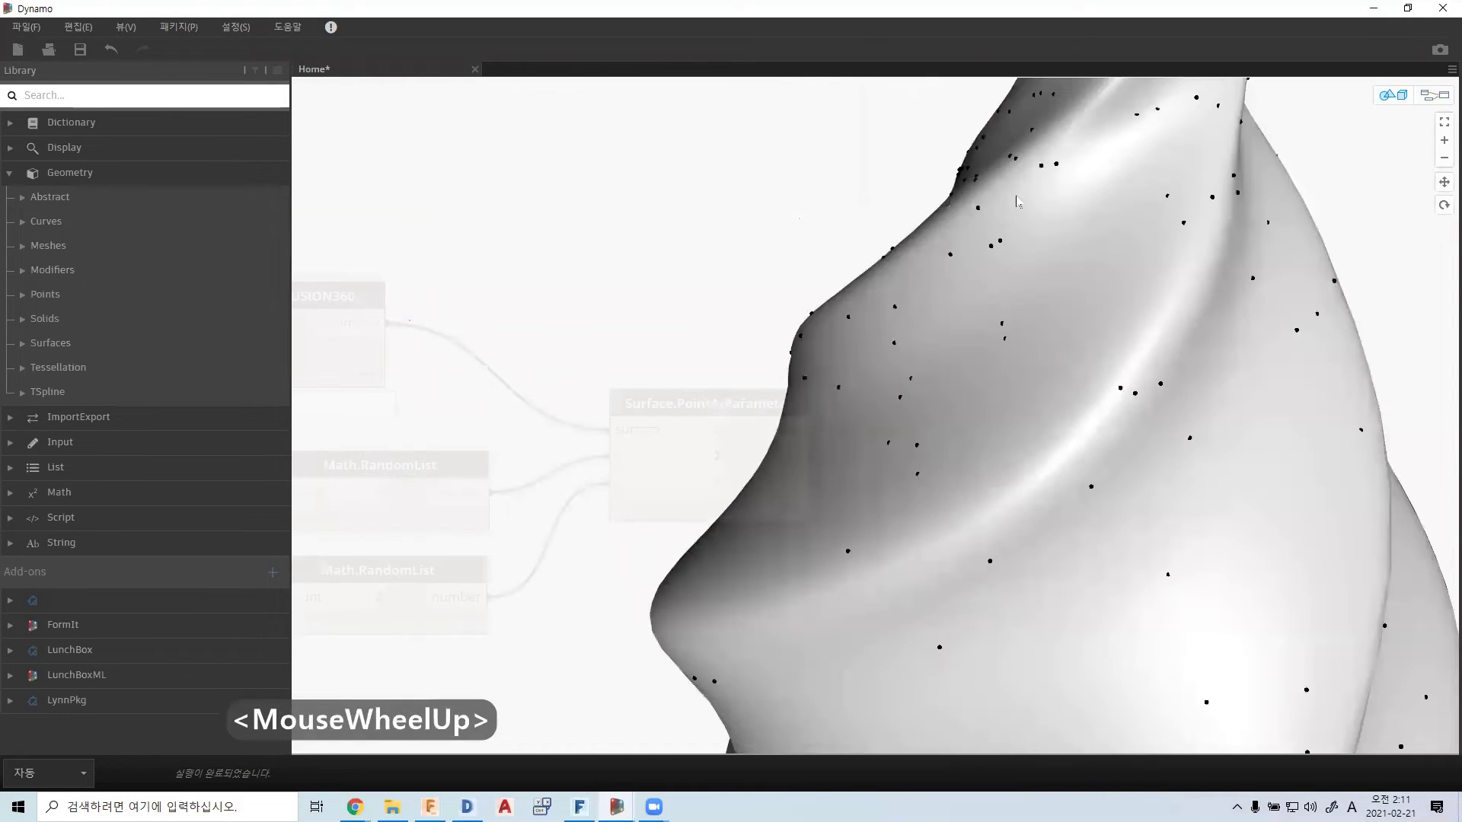
pyautogui.moveTo(1015, 200); pyautogui.dragTo(945, 324, button='middle')
pyautogui.moveTo(946, 324); pyautogui.dragTo(920, 393, button='right')
pyautogui.moveTo(920, 393); pyautogui.dragTo(931, 387, button='middle')
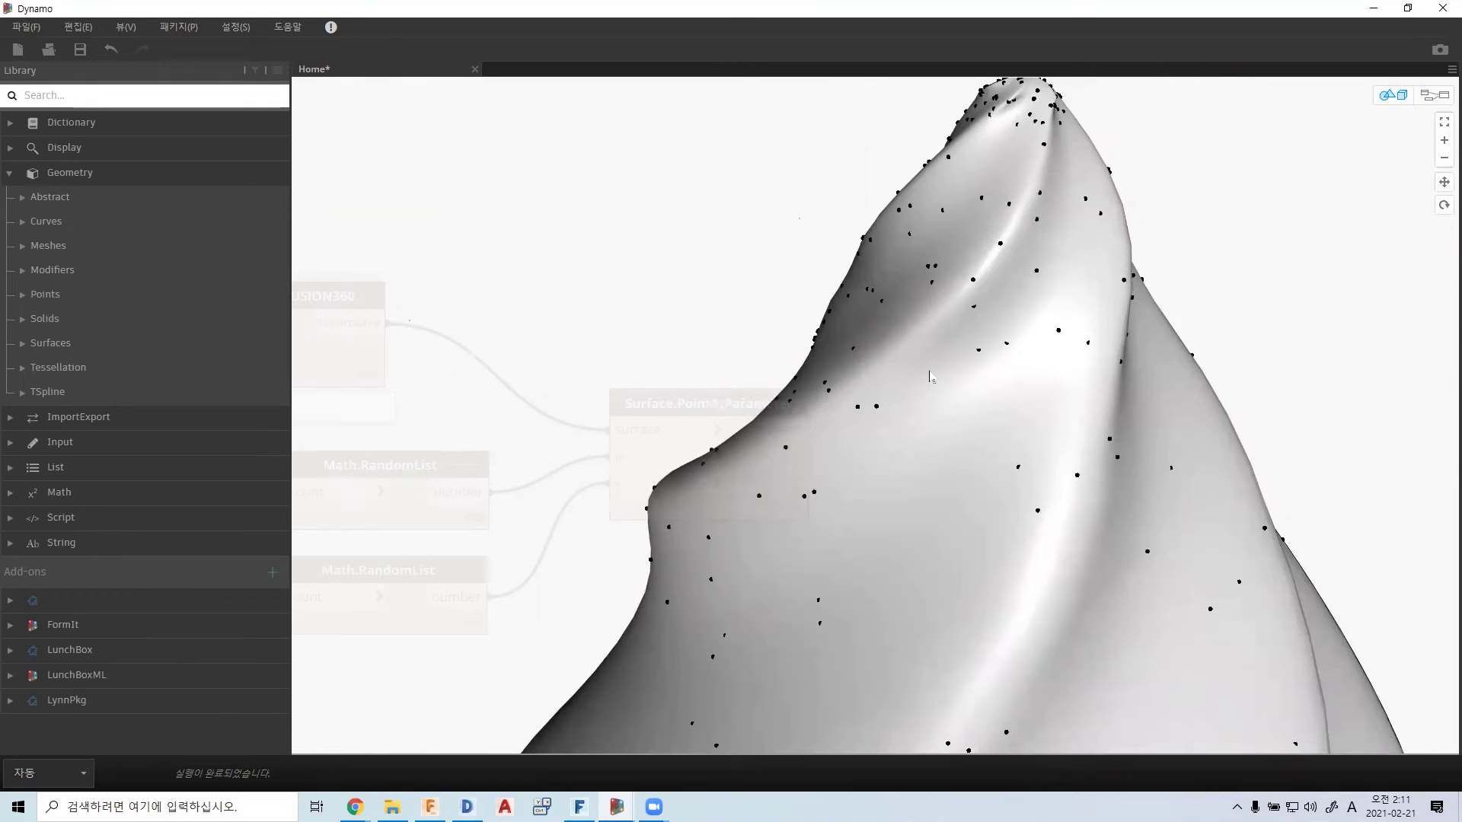
pyautogui.scroll(-2, 930, 379)
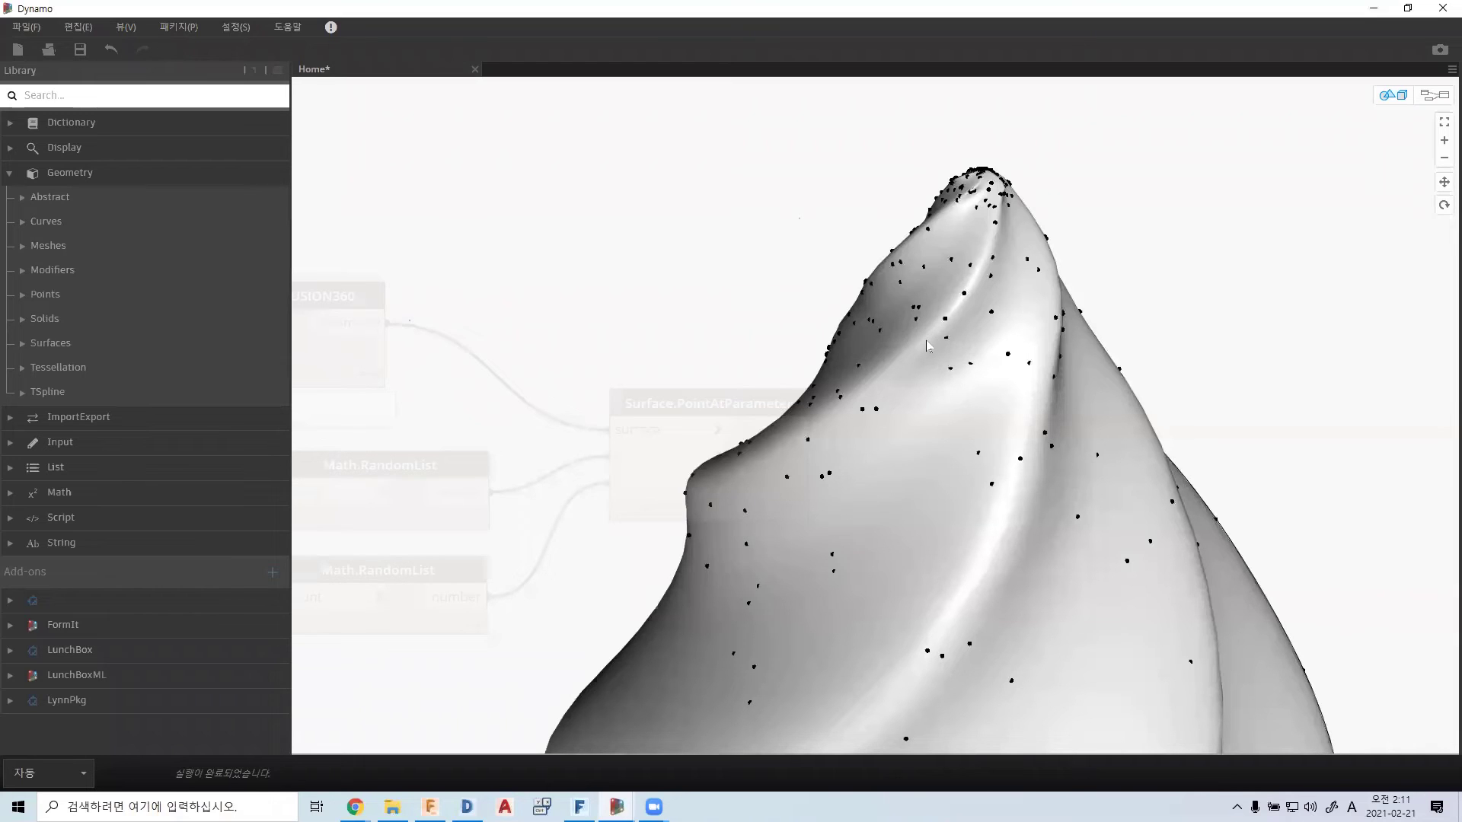
pyautogui.hotkey('ctrl', 'b')
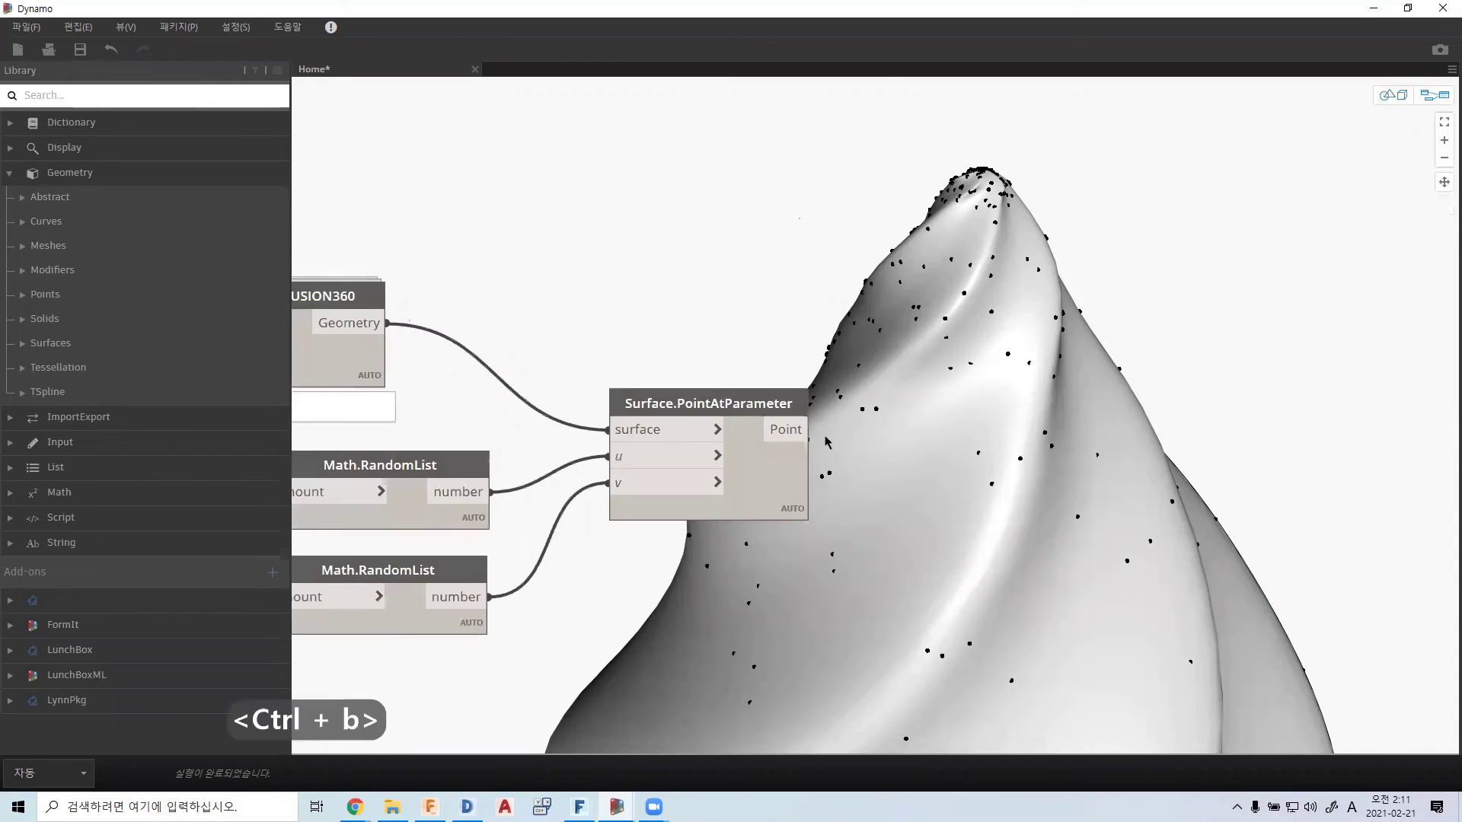
# - Compare the point density near the tip with that on the lower body from several angles
pyautogui.hotkey('ctrl', 'b')
pyautogui.scroll(-5, 945, 396)
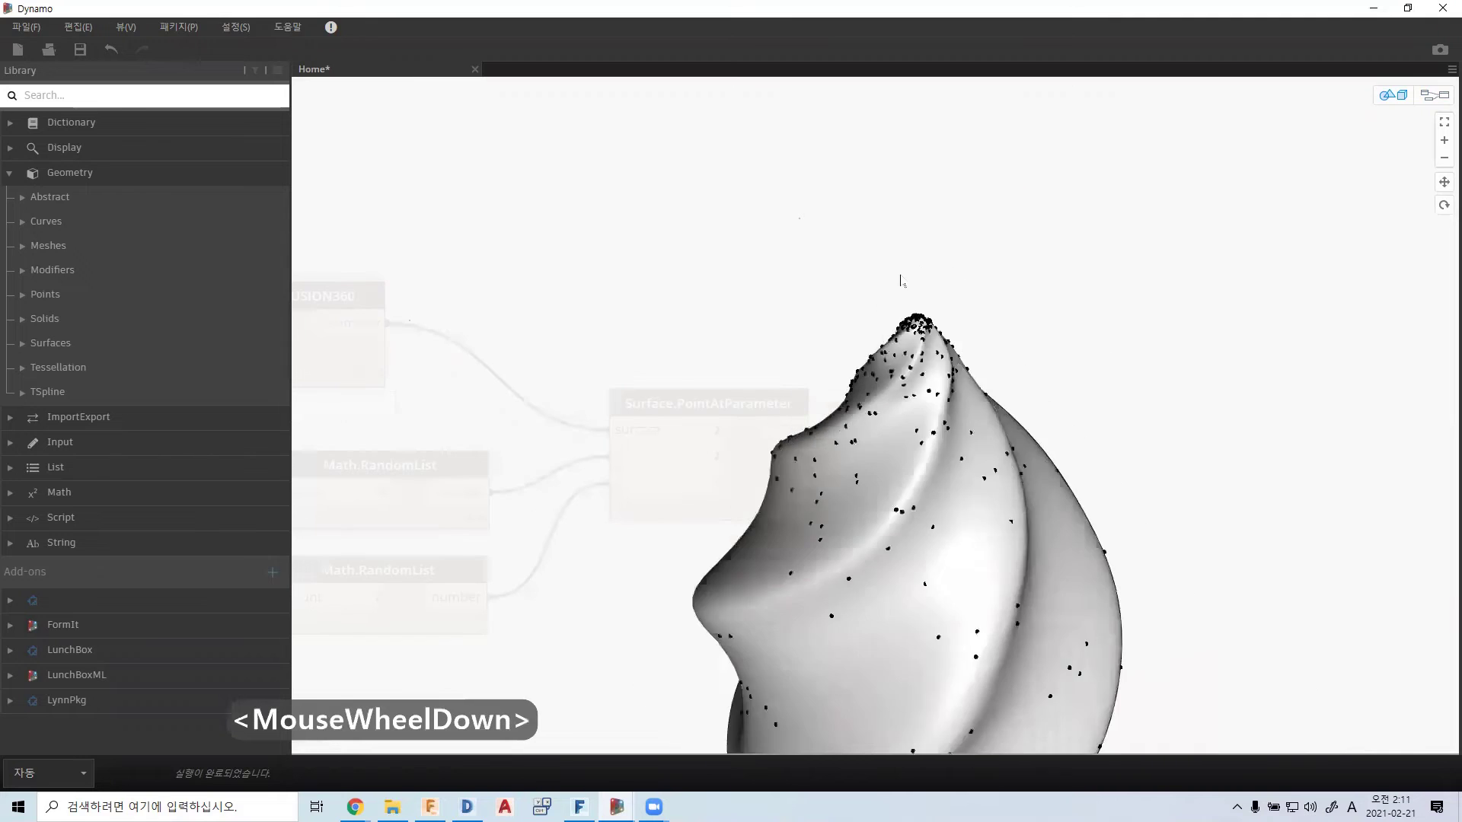
pyautogui.moveTo(942, 419); pyautogui.dragTo(951, 385, button='right')
pyautogui.moveTo(954, 366); pyautogui.dragTo(970, 314, button='middle')
pyautogui.scroll(5, 969, 450)
pyautogui.scroll(-1, 968, 474)
pyautogui.scroll(-5, 966, 474)
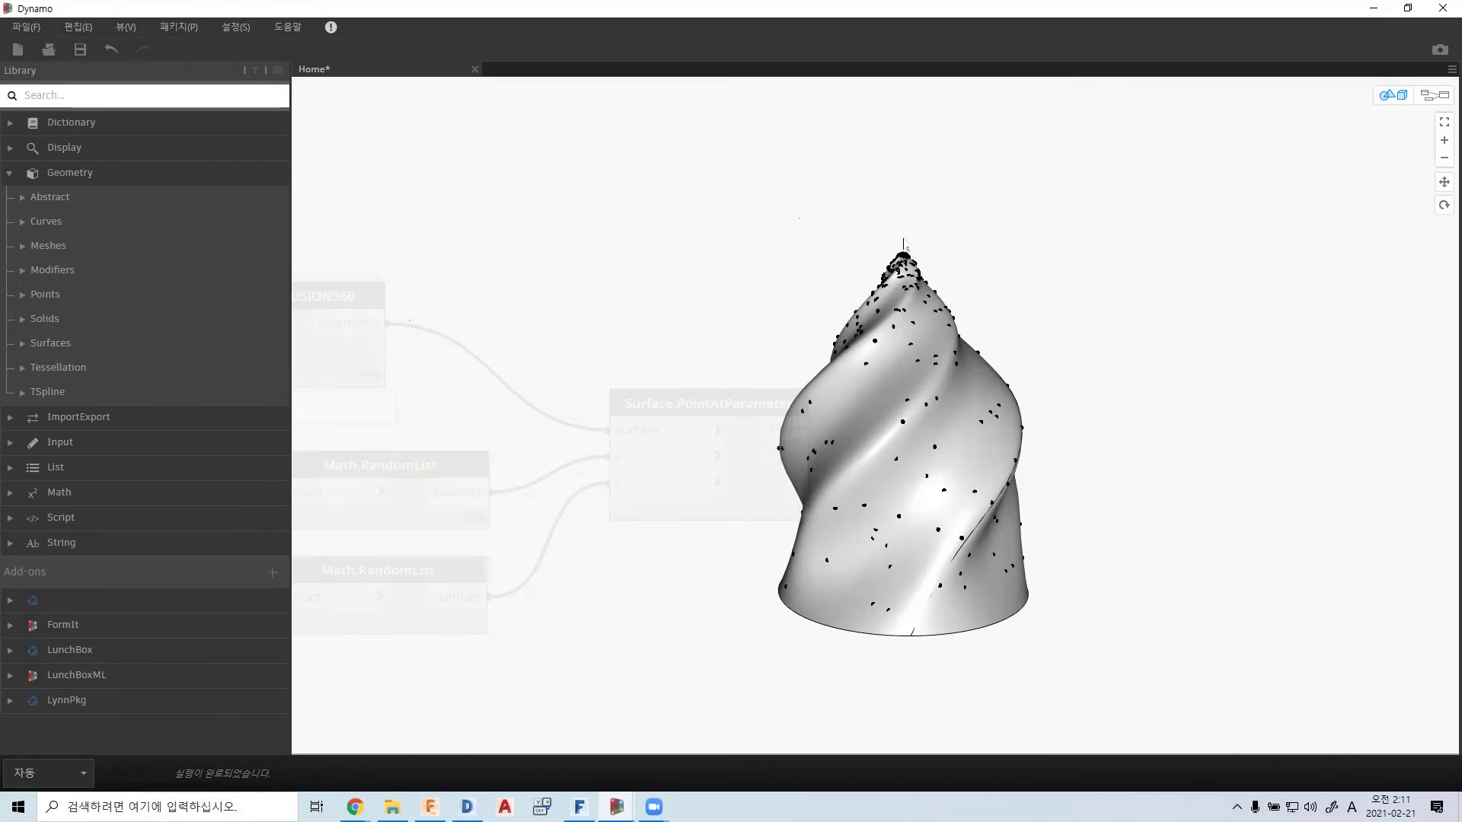
pyautogui.scroll(-2, 904, 244)
pyautogui.scroll(3, 906, 243)
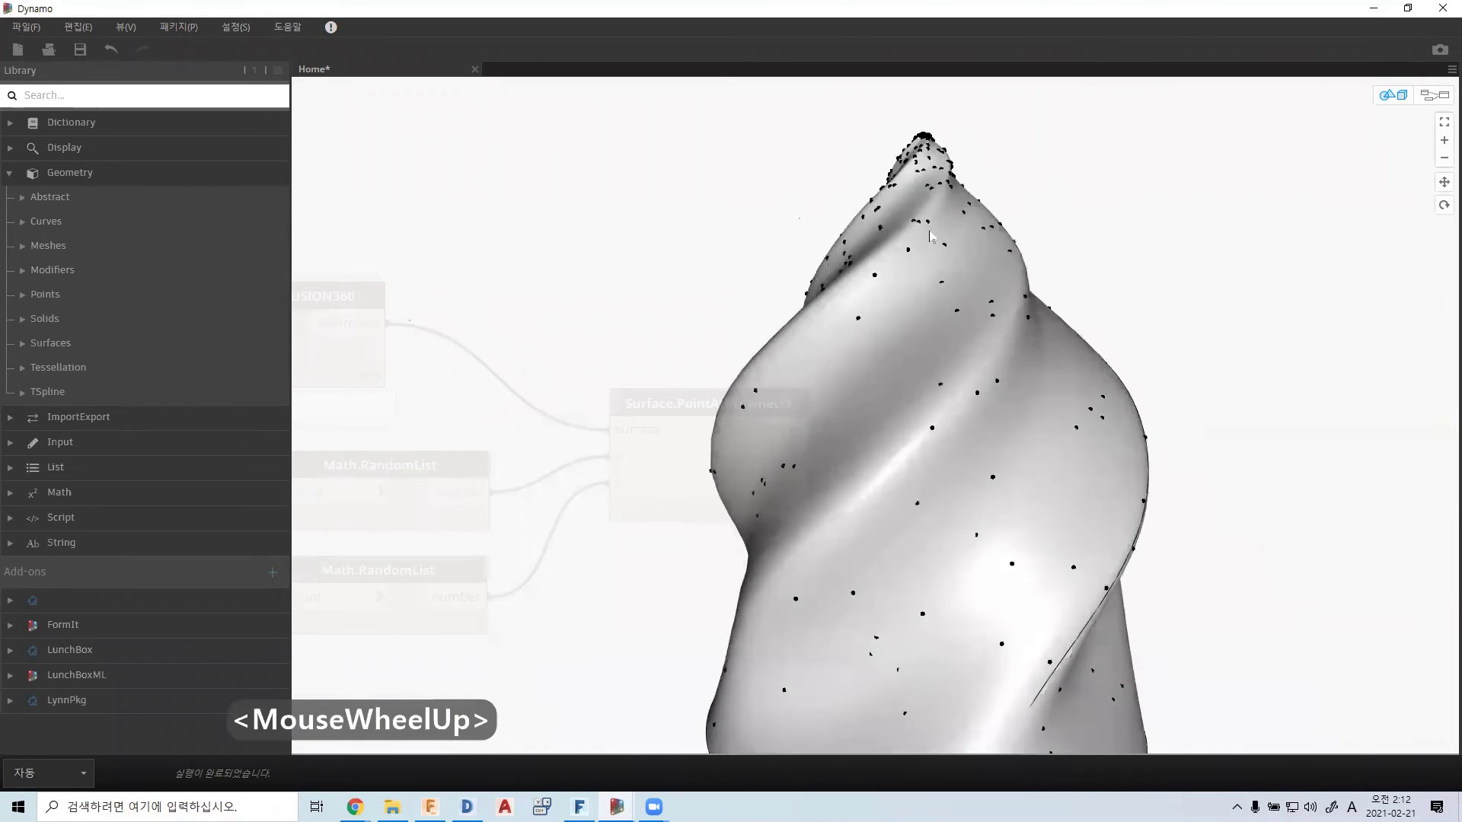
pyautogui.moveTo(969, 251); pyautogui.dragTo(853, 261, button='right')
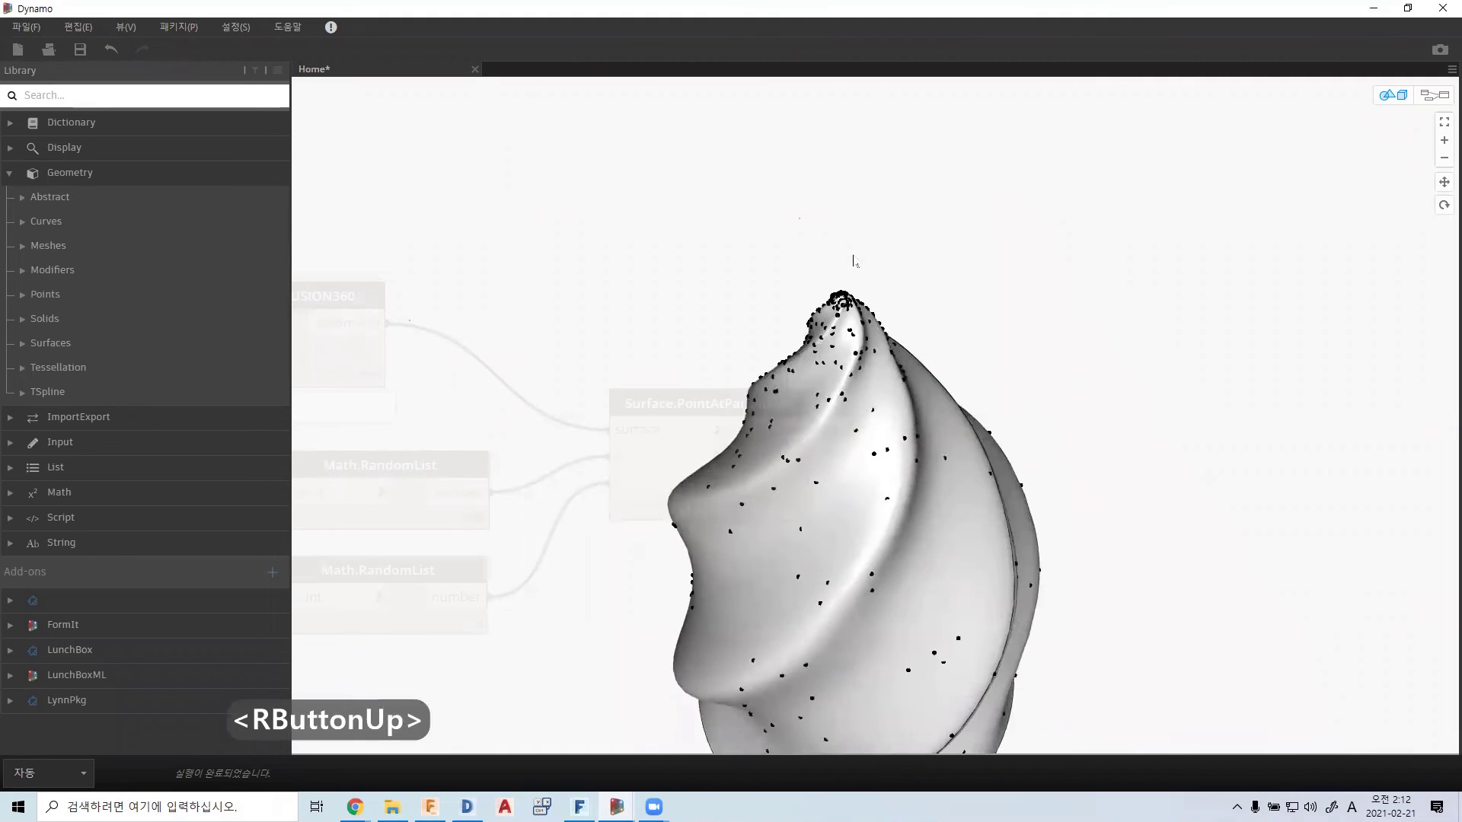
pyautogui.scroll(-1, 838, 285)
pyautogui.scroll(4, 842, 289)
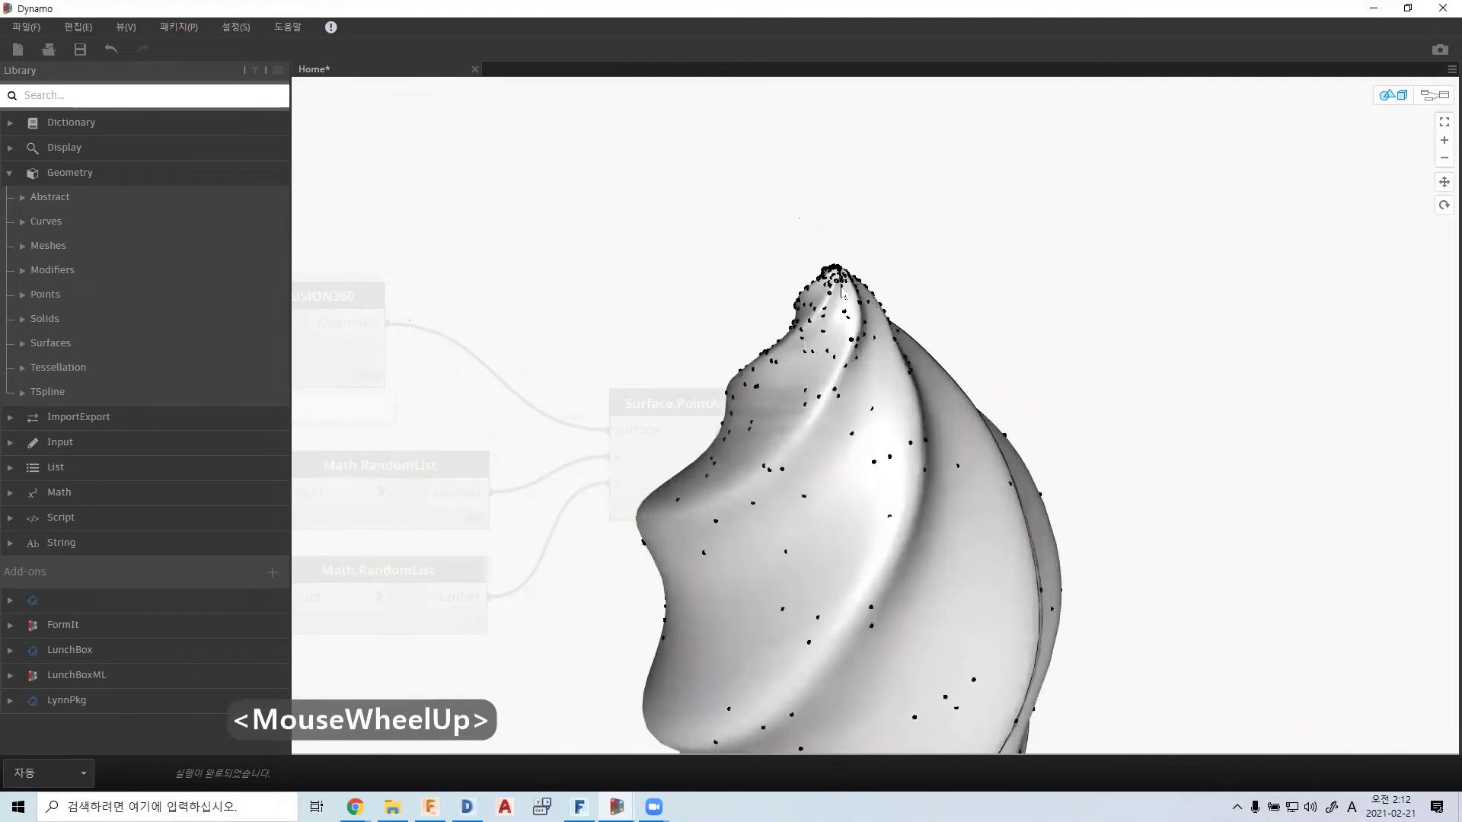
pyautogui.moveTo(843, 306); pyautogui.dragTo(995, 327, button='middle')
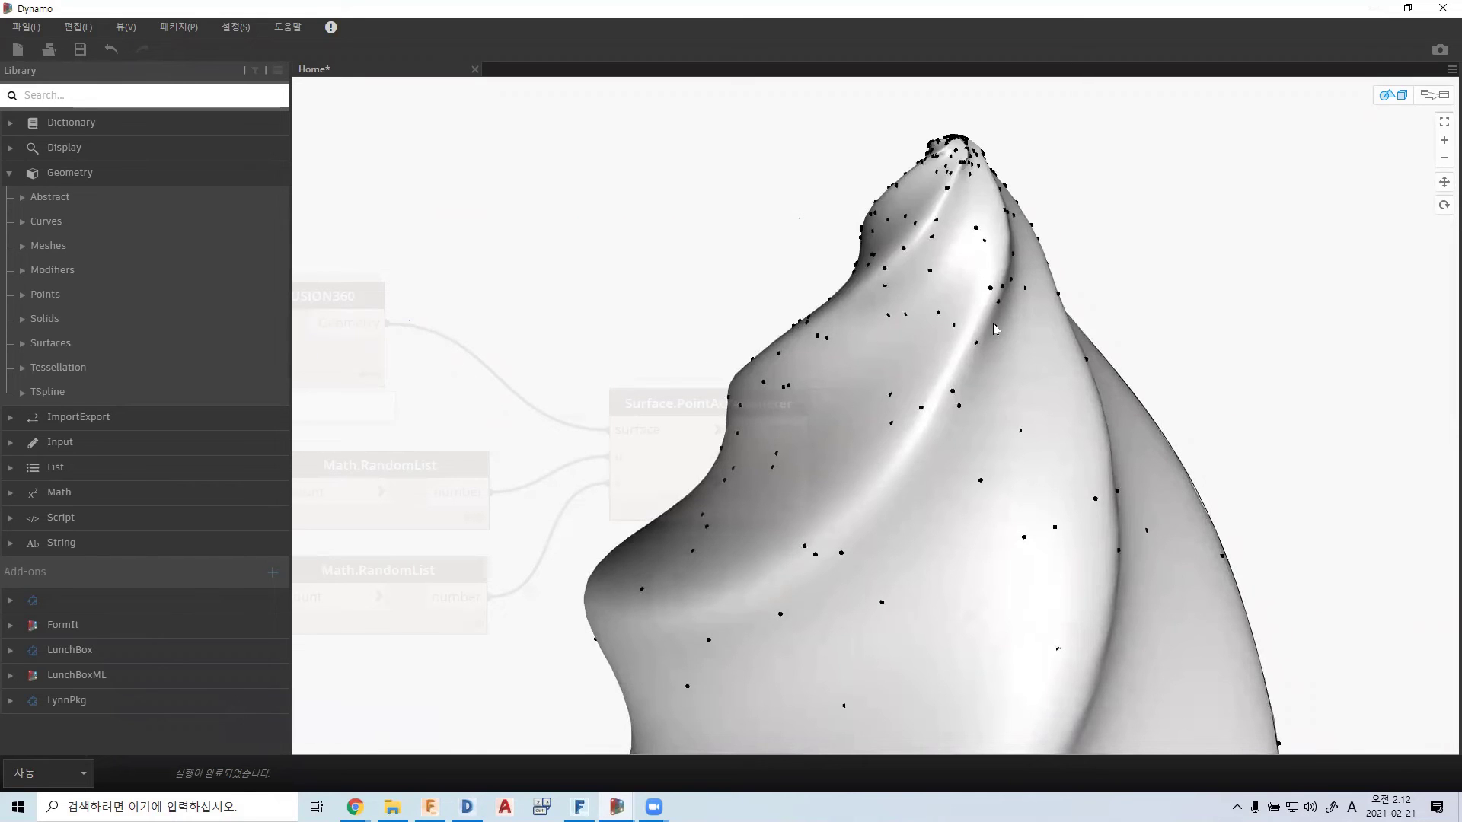
pyautogui.scroll(-2, 993, 323)
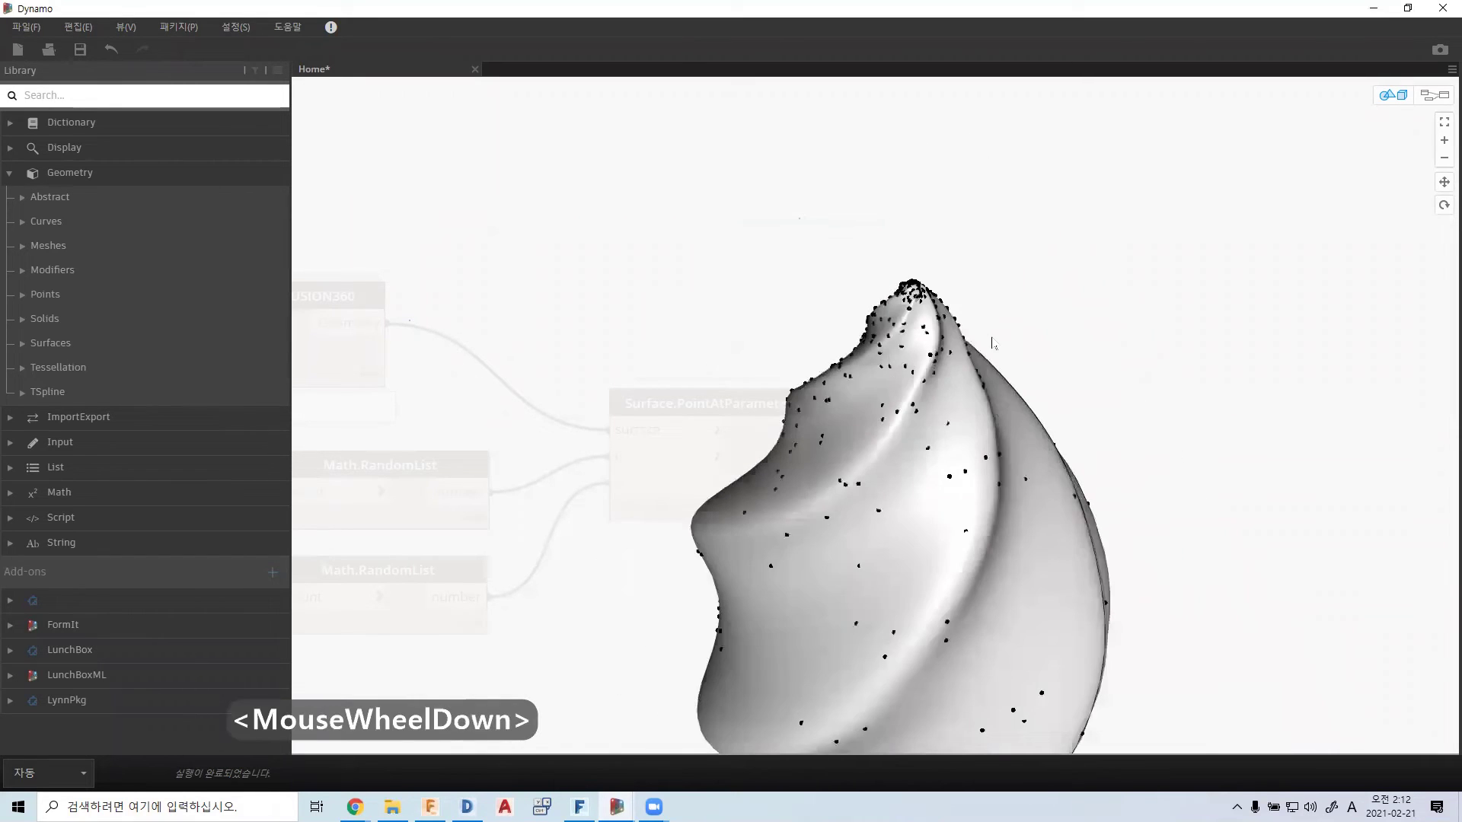
pyautogui.scroll(-1, 993, 344)
pyautogui.moveTo(970, 423); pyautogui.dragTo(980, 364, button='right')
pyautogui.scroll(2, 981, 372)
pyautogui.scroll(-3, 981, 373)
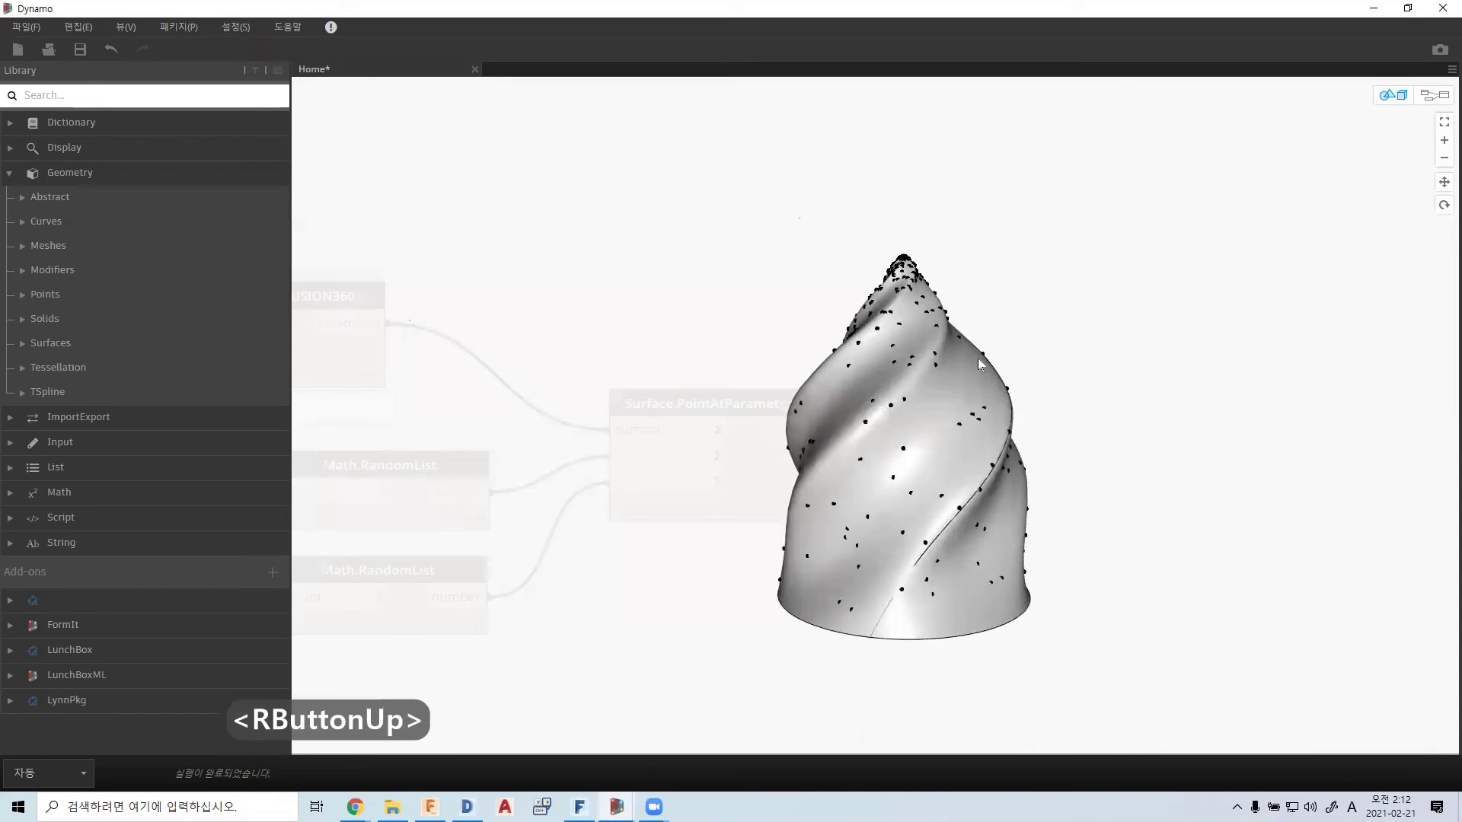
# - Return to graph navigation and shift the Surface.PointAtParameter node slightly to make room beside the ice cream model
pyautogui.hotkey('ctrl', 'b')
pyautogui.moveTo(787, 397); pyautogui.dragTo(751, 282, button='middle')
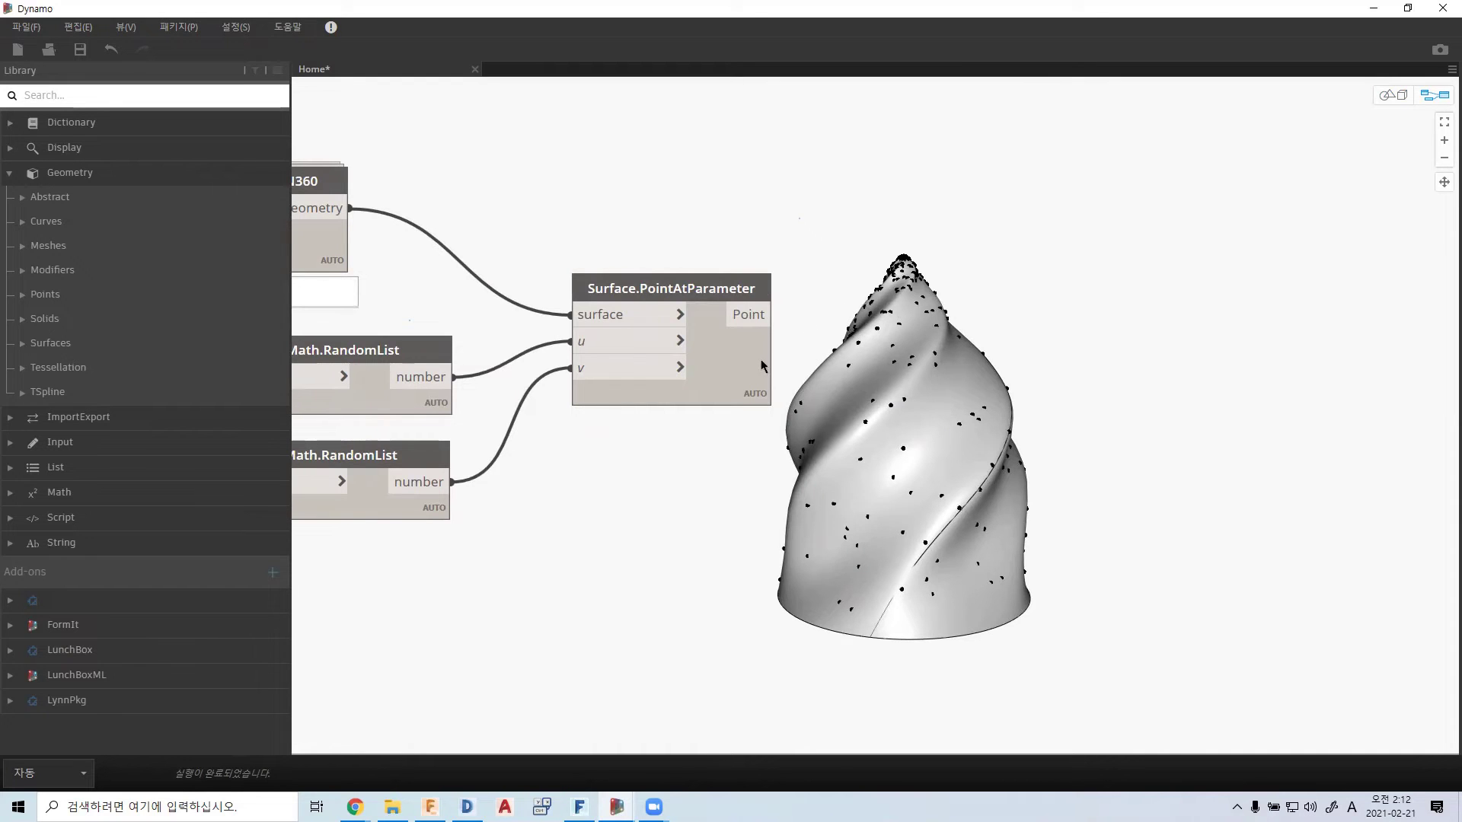
pyautogui.moveTo(765, 364); pyautogui.dragTo(751, 370)
pyautogui.rightClick(920, 209)
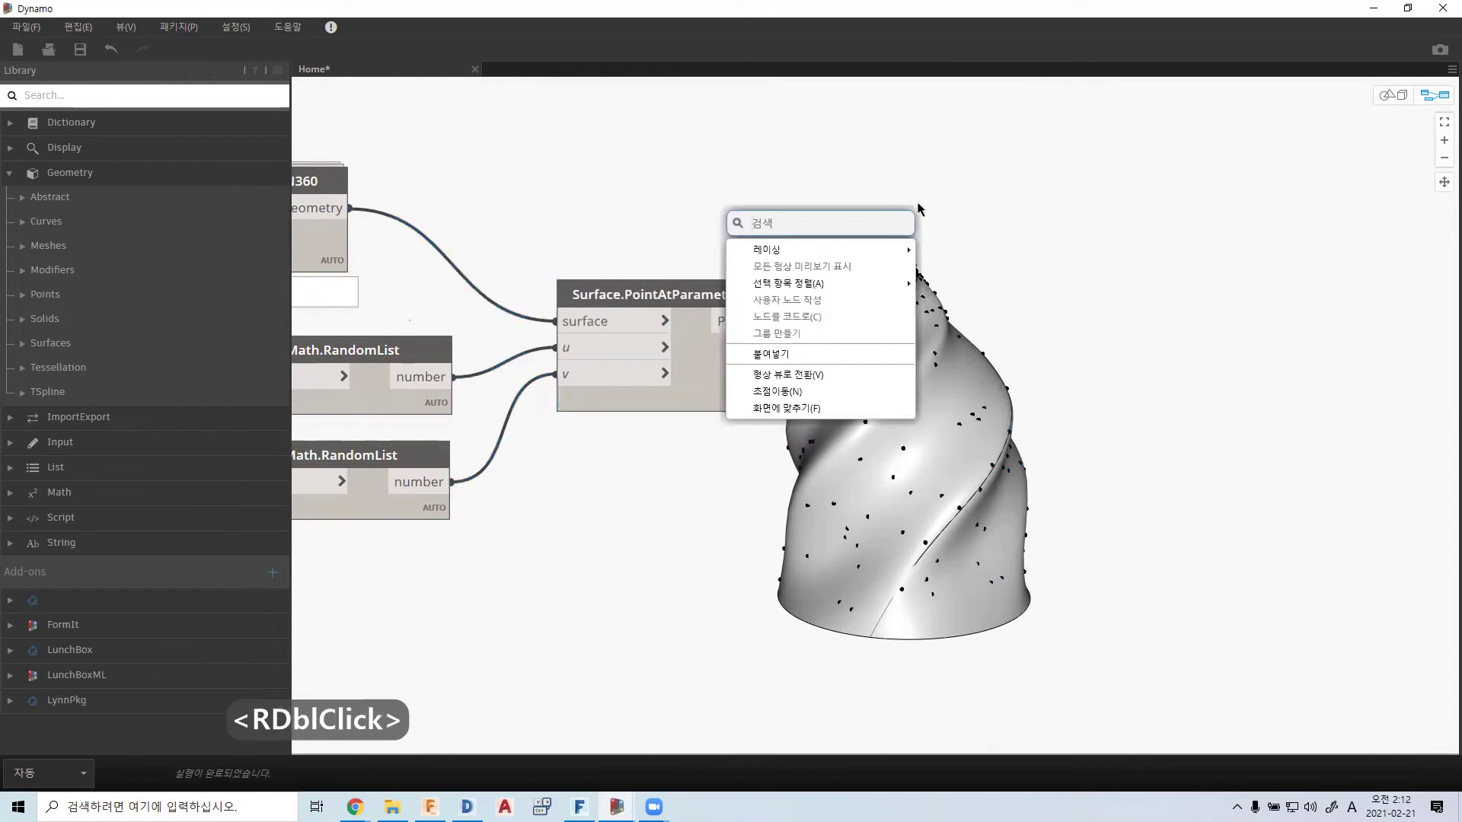
pyautogui.write('PU')
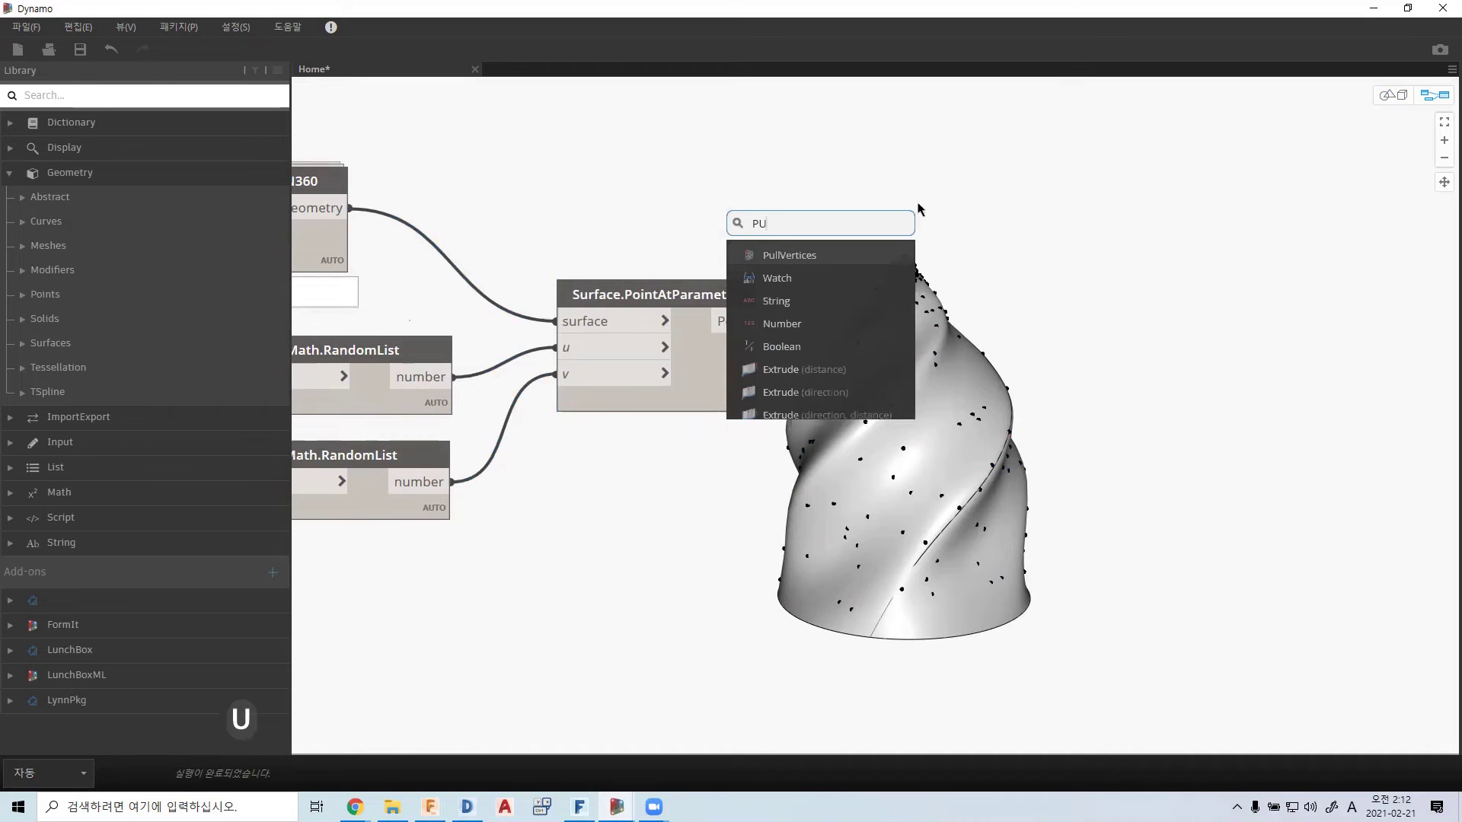
pyautogui.press('BackSpace')
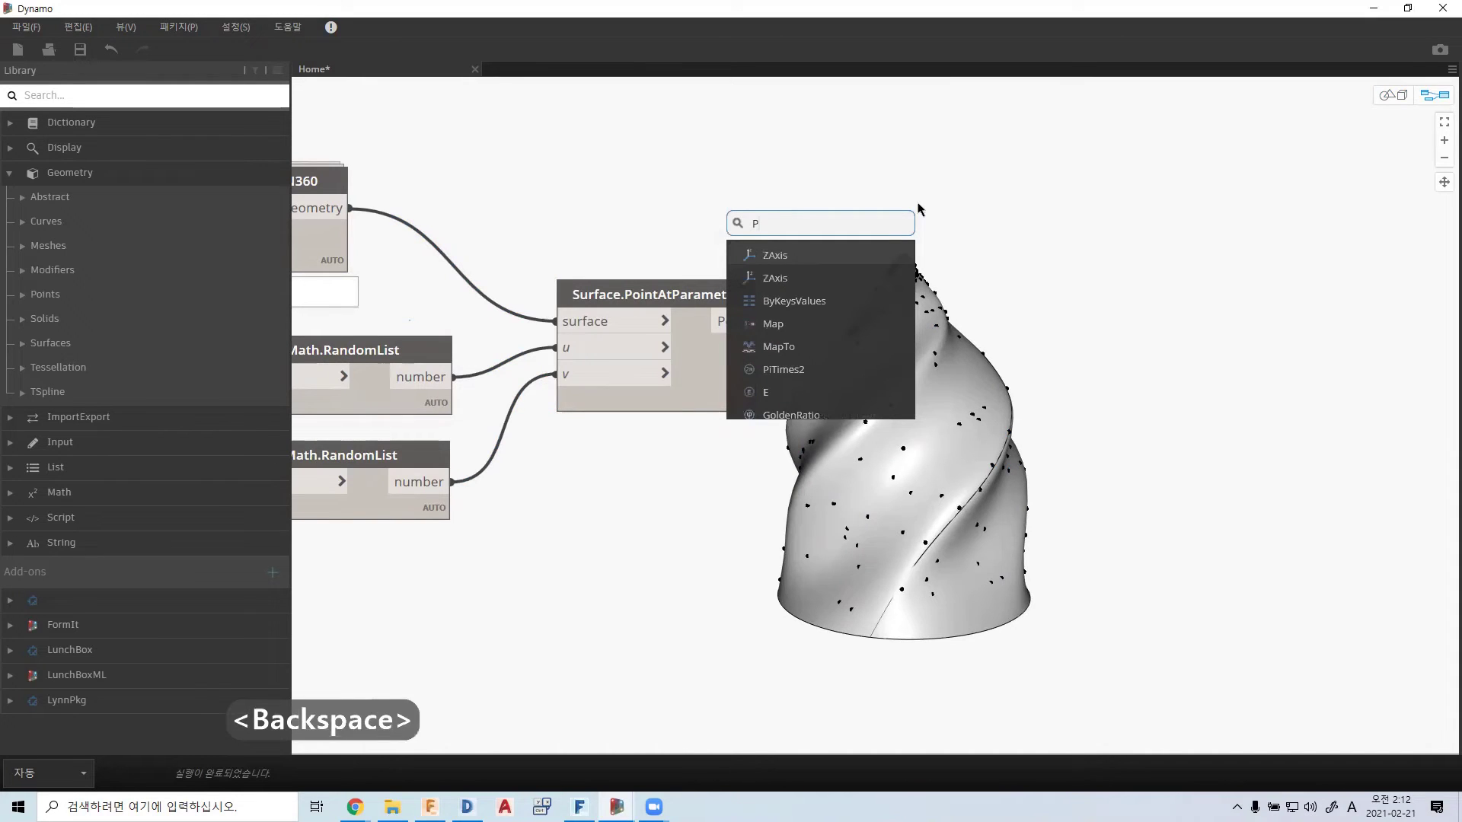
pyautogui.write('RN')
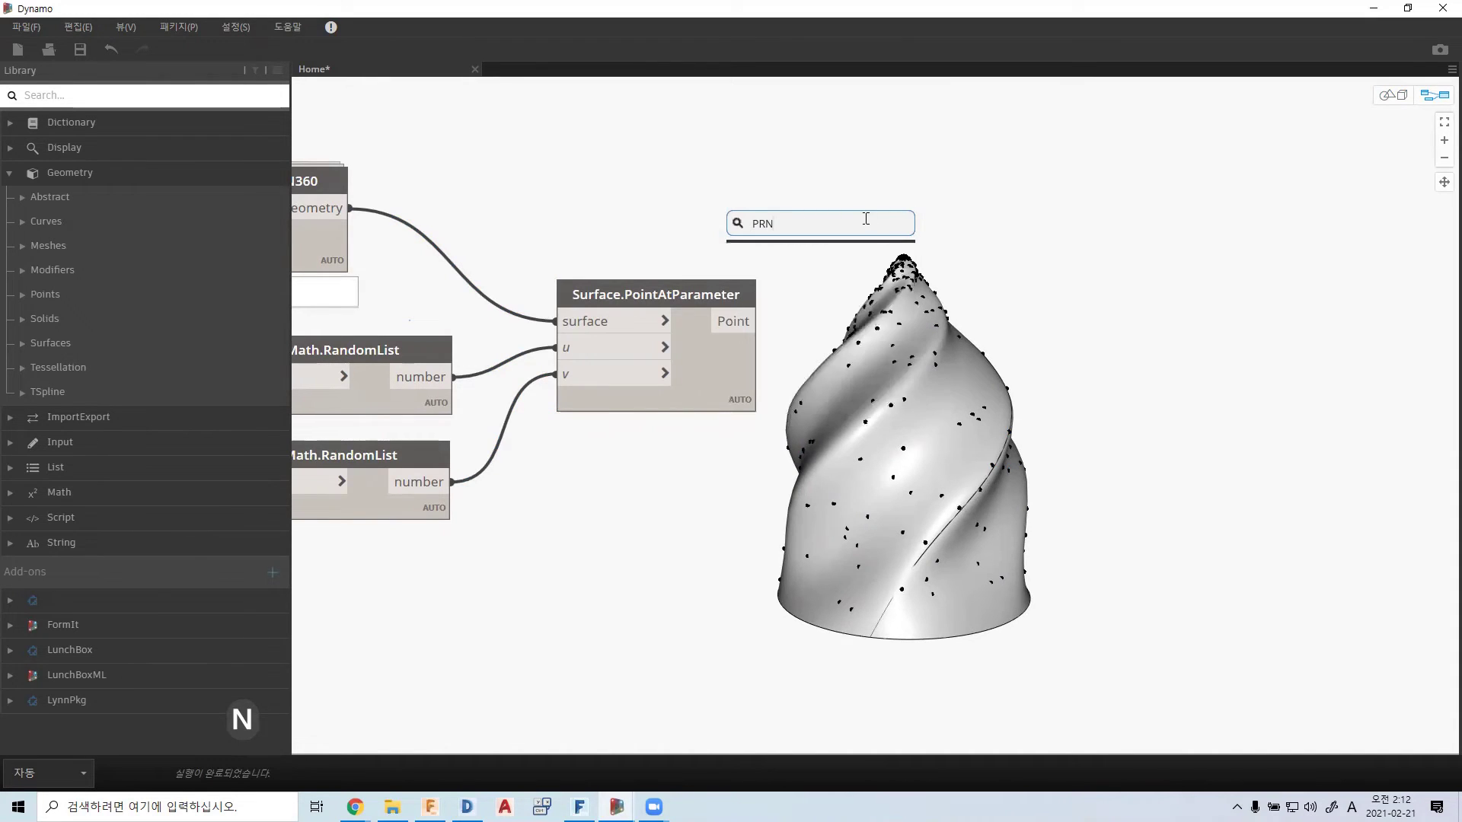
pyautogui.press('BackSpace')
pyautogui.press('BackSpace')
pyautogui.write('URUN')
pyautogui.press('BackSpace')
pyautogui.press('BackSpace')
pyautogui.press('BackSpace')
pyautogui.press('BackSpace')
pyautogui.press('BackSpace')
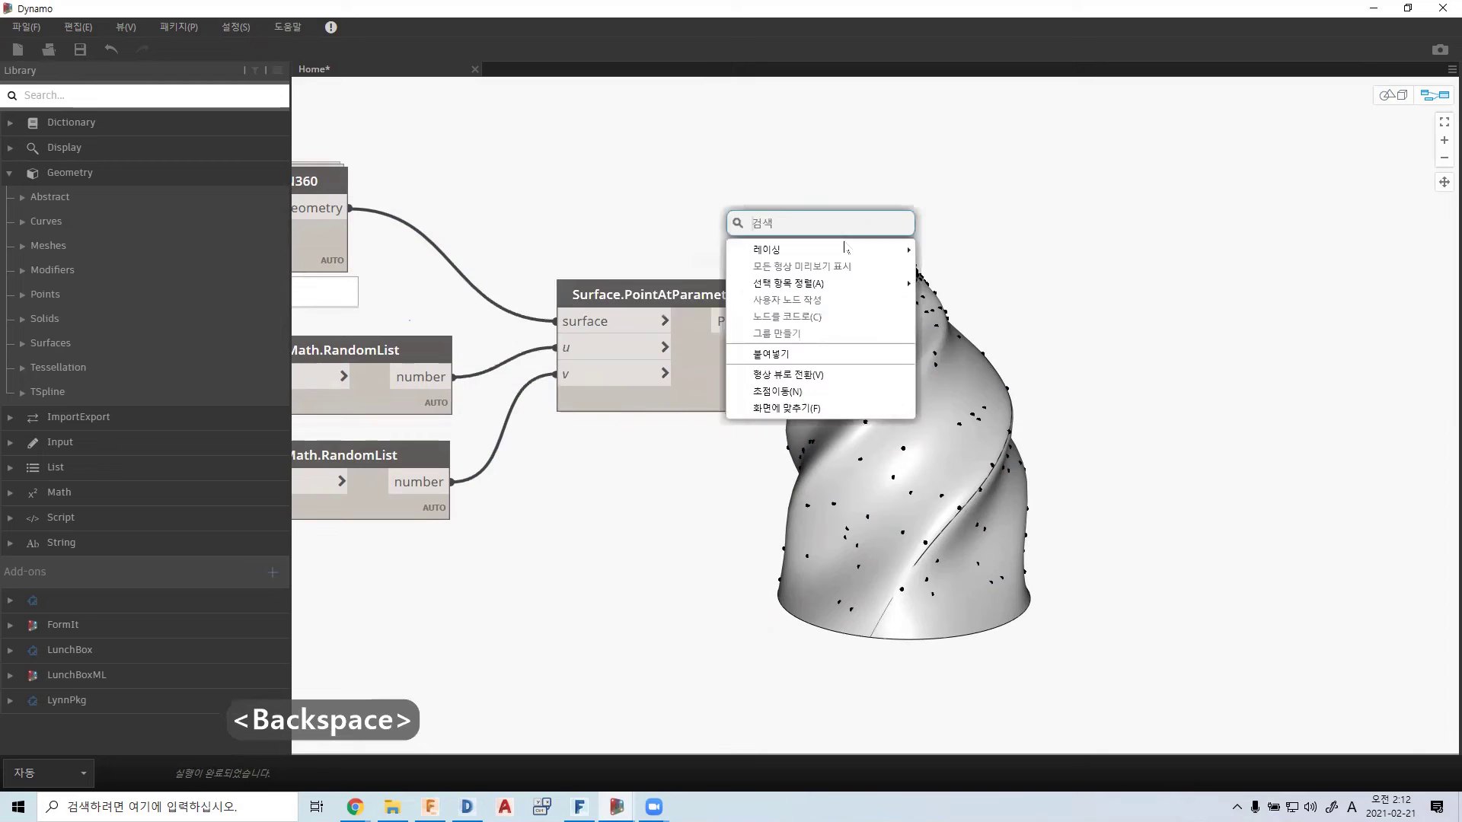
pyautogui.moveTo(844, 249)
pyautogui.write('P')
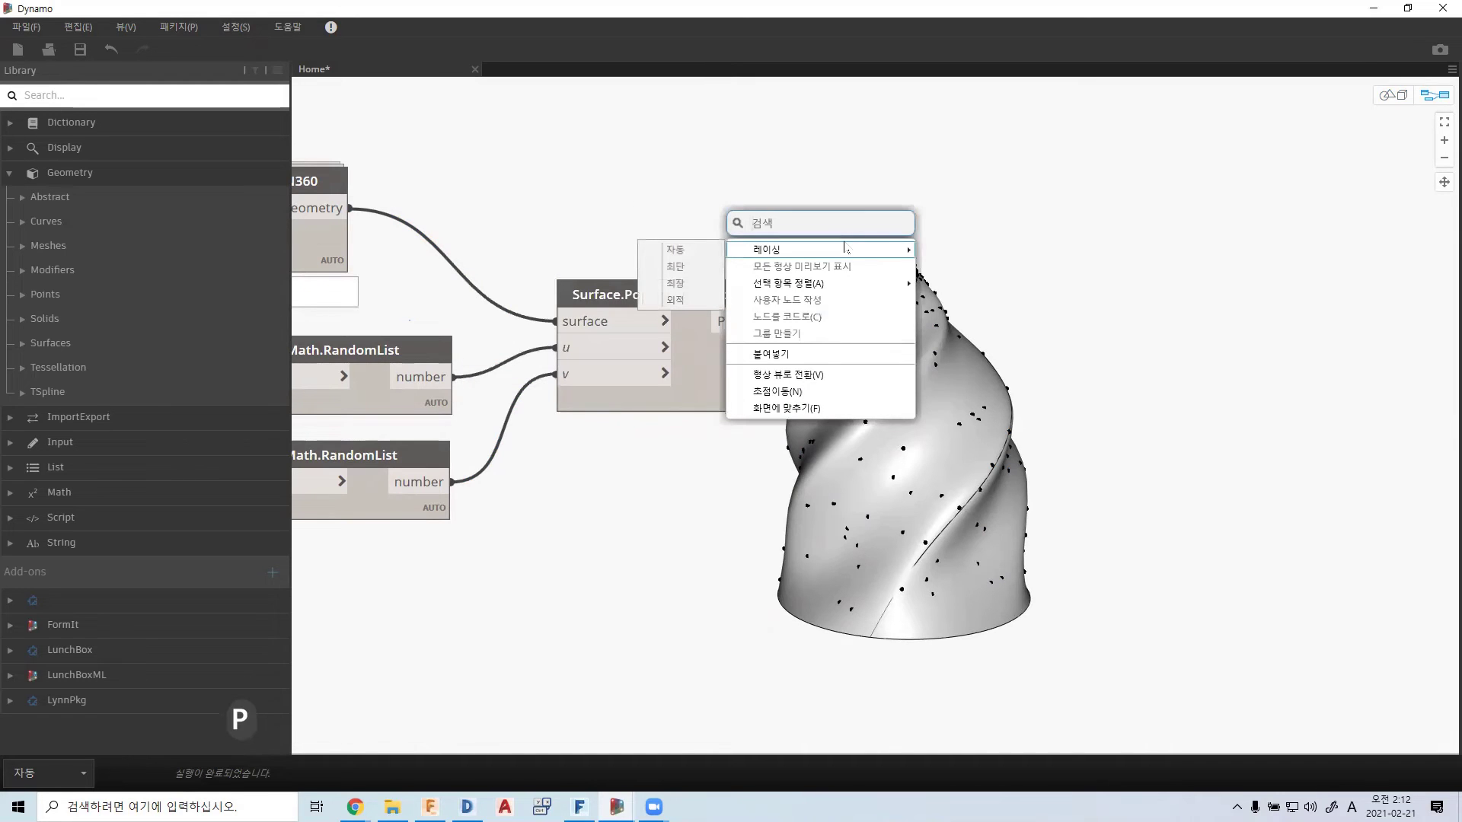
pyautogui.write('p')
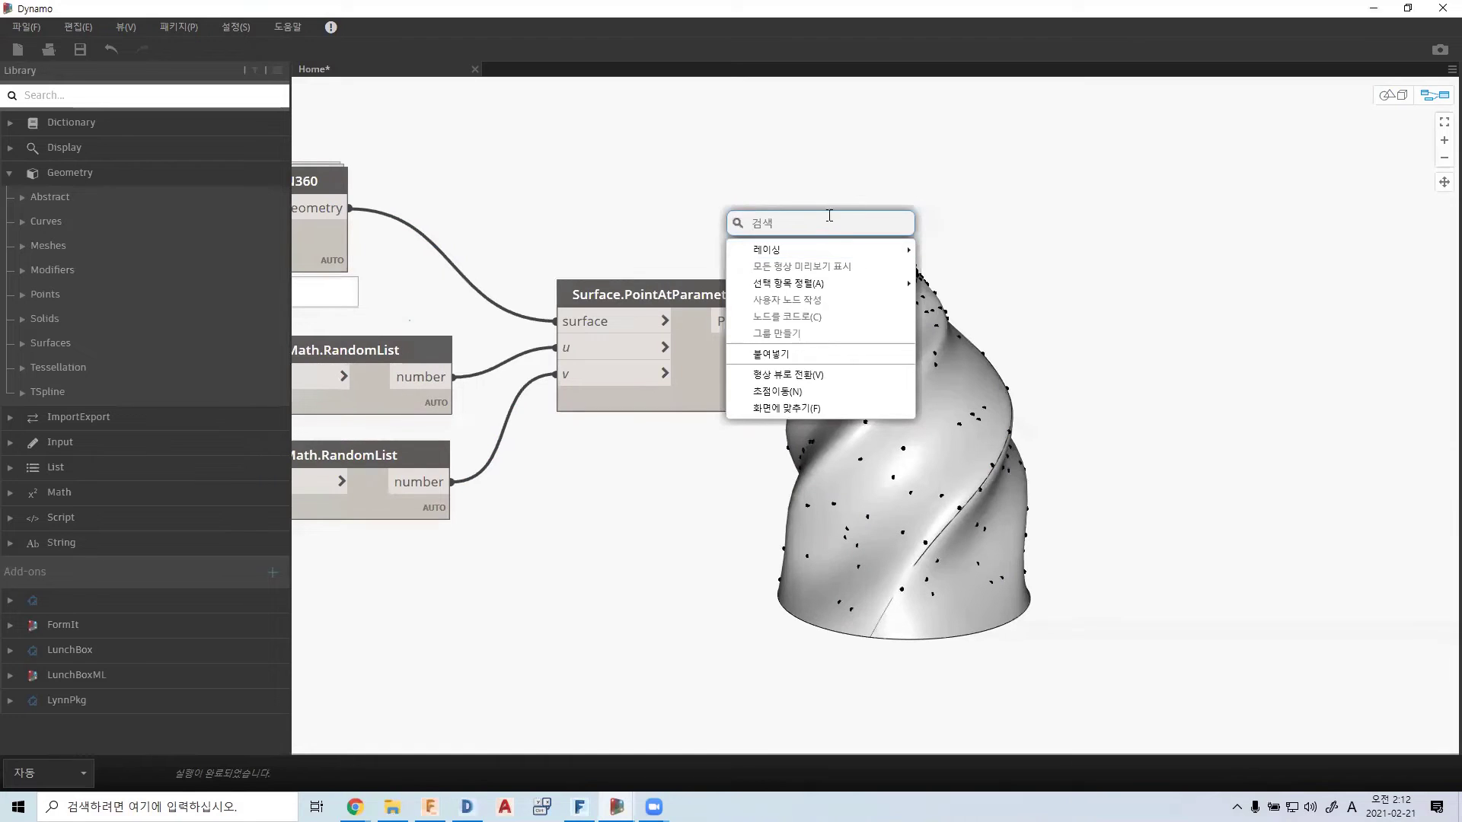
pyautogui.click(815, 227)
pyautogui.click(817, 224)
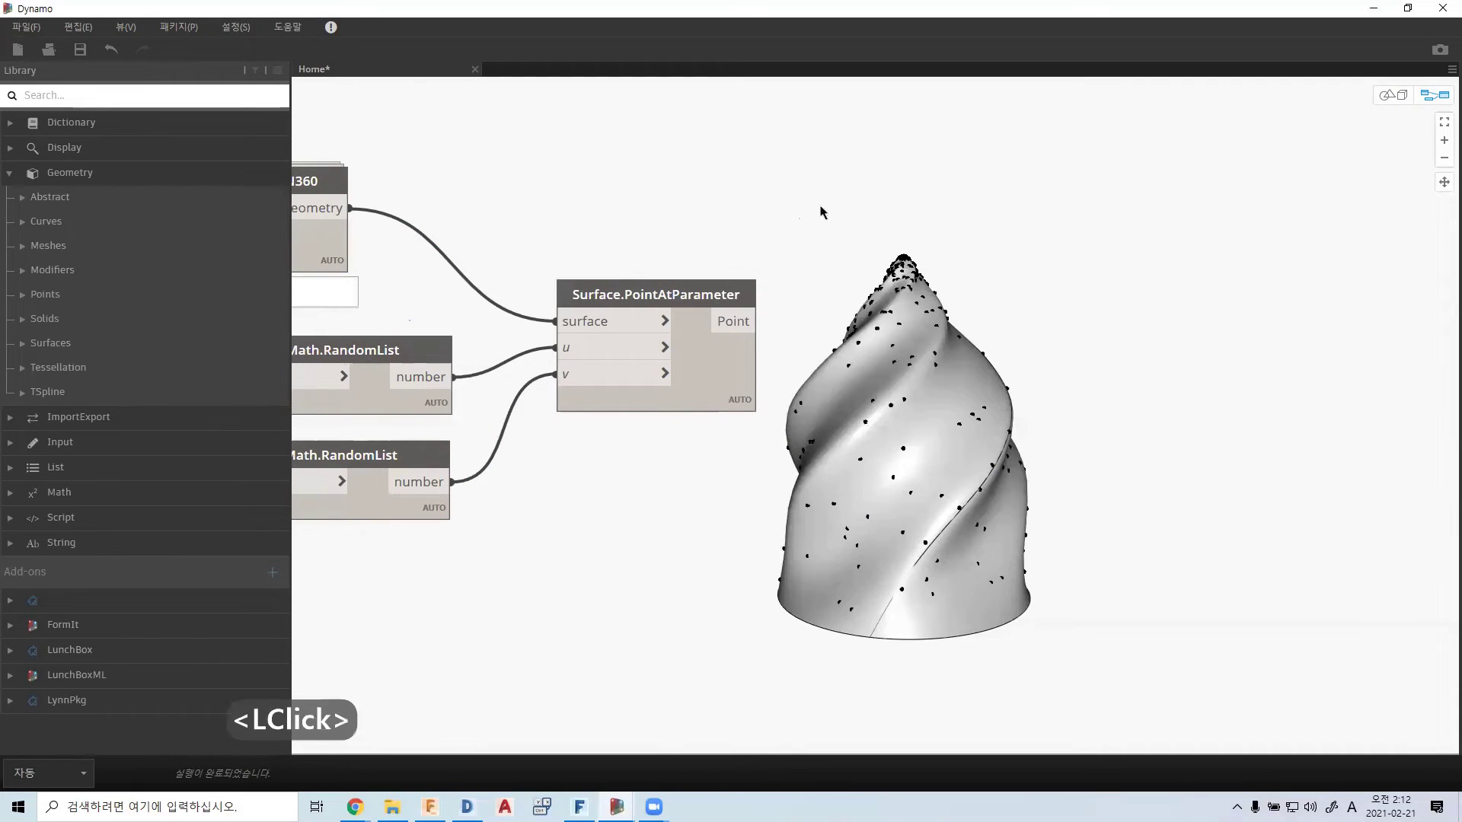
# - Add a Point.PruneDuplicates node and place it to the right of the Surface.PointAtParameter node
pyautogui.rightClick(809, 233)
pyautogui.write('P')
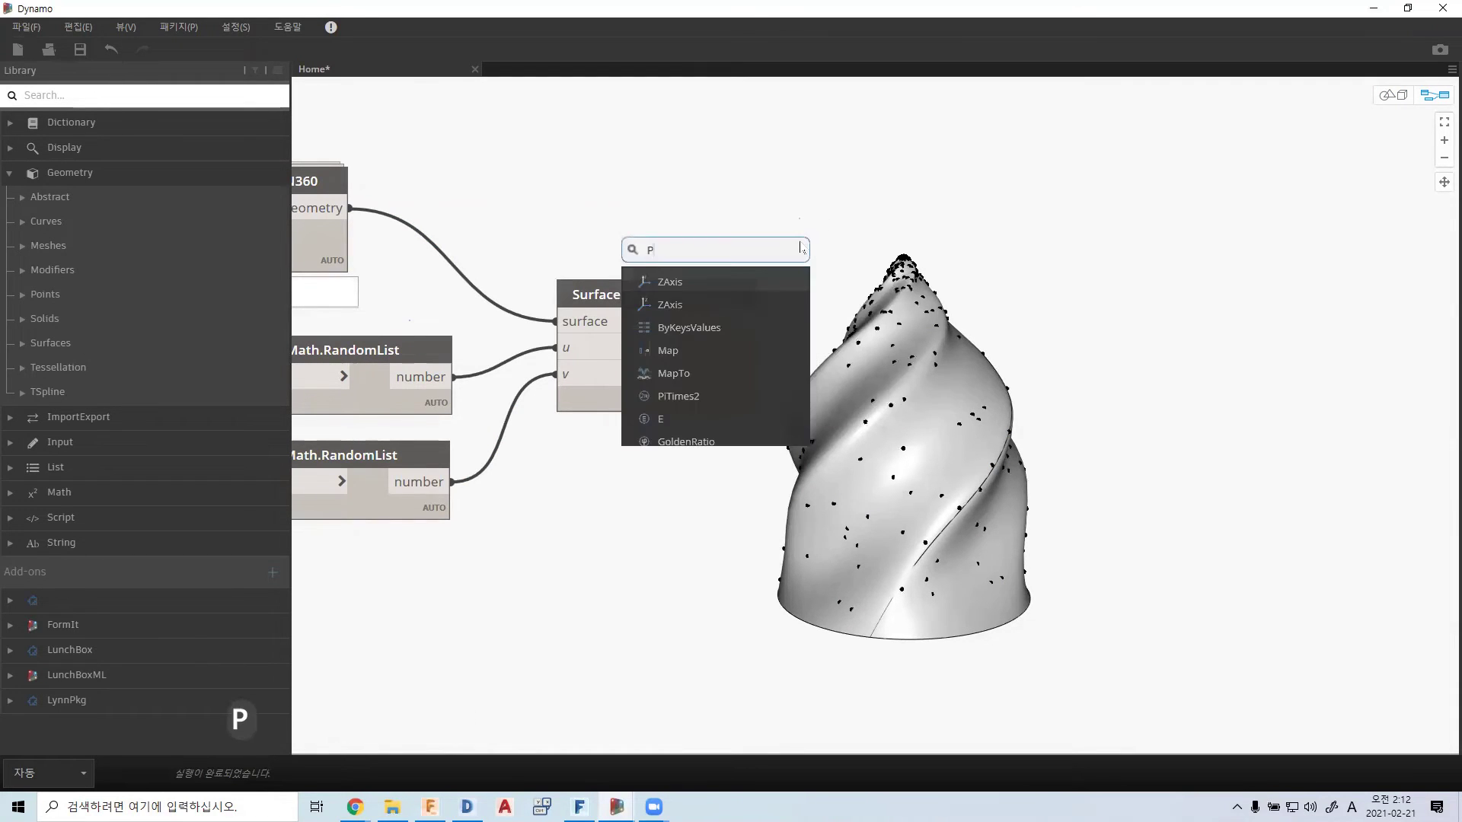
pyautogui.write('RU')
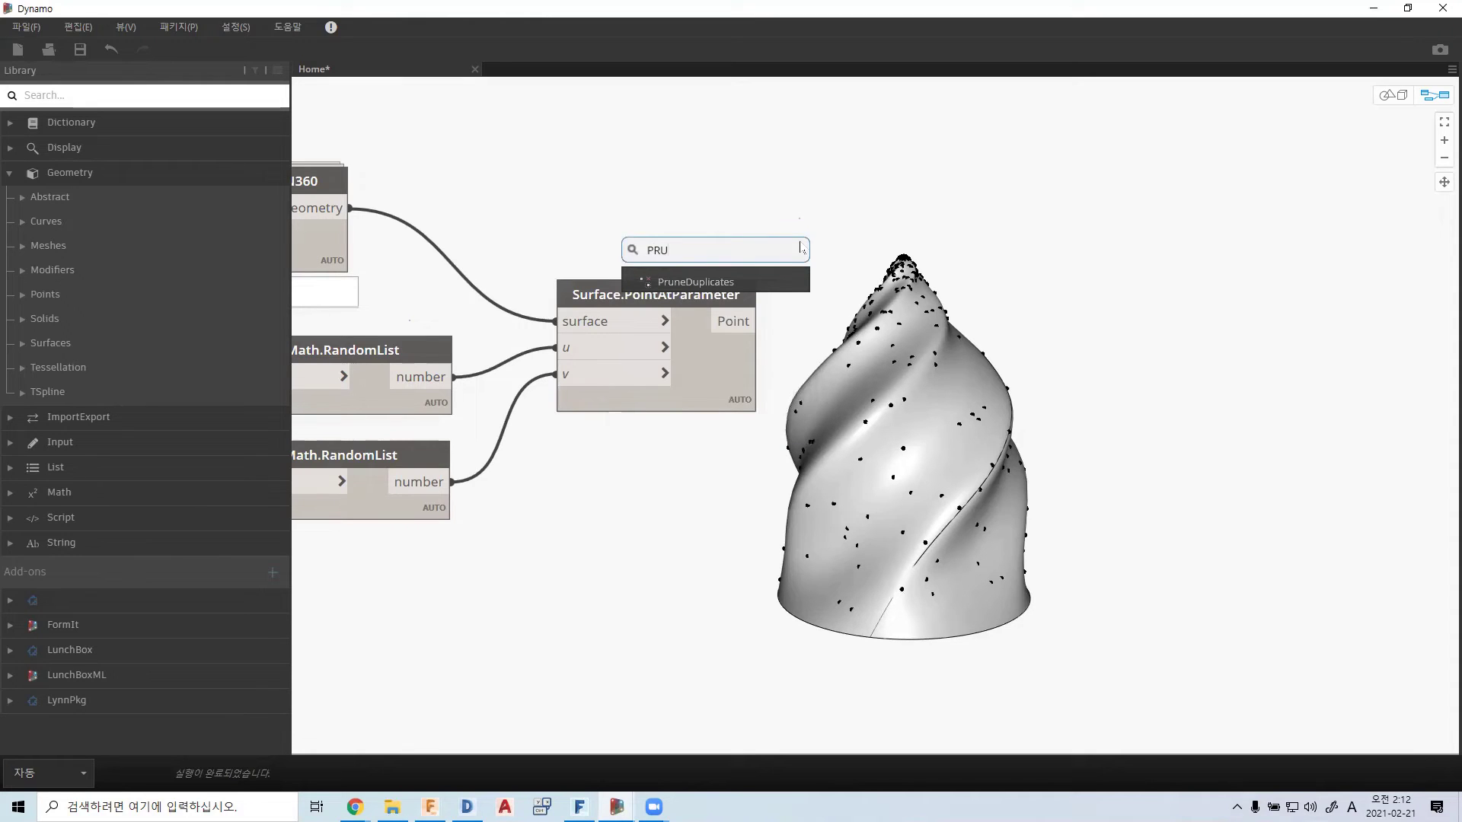
pyautogui.click(774, 281)
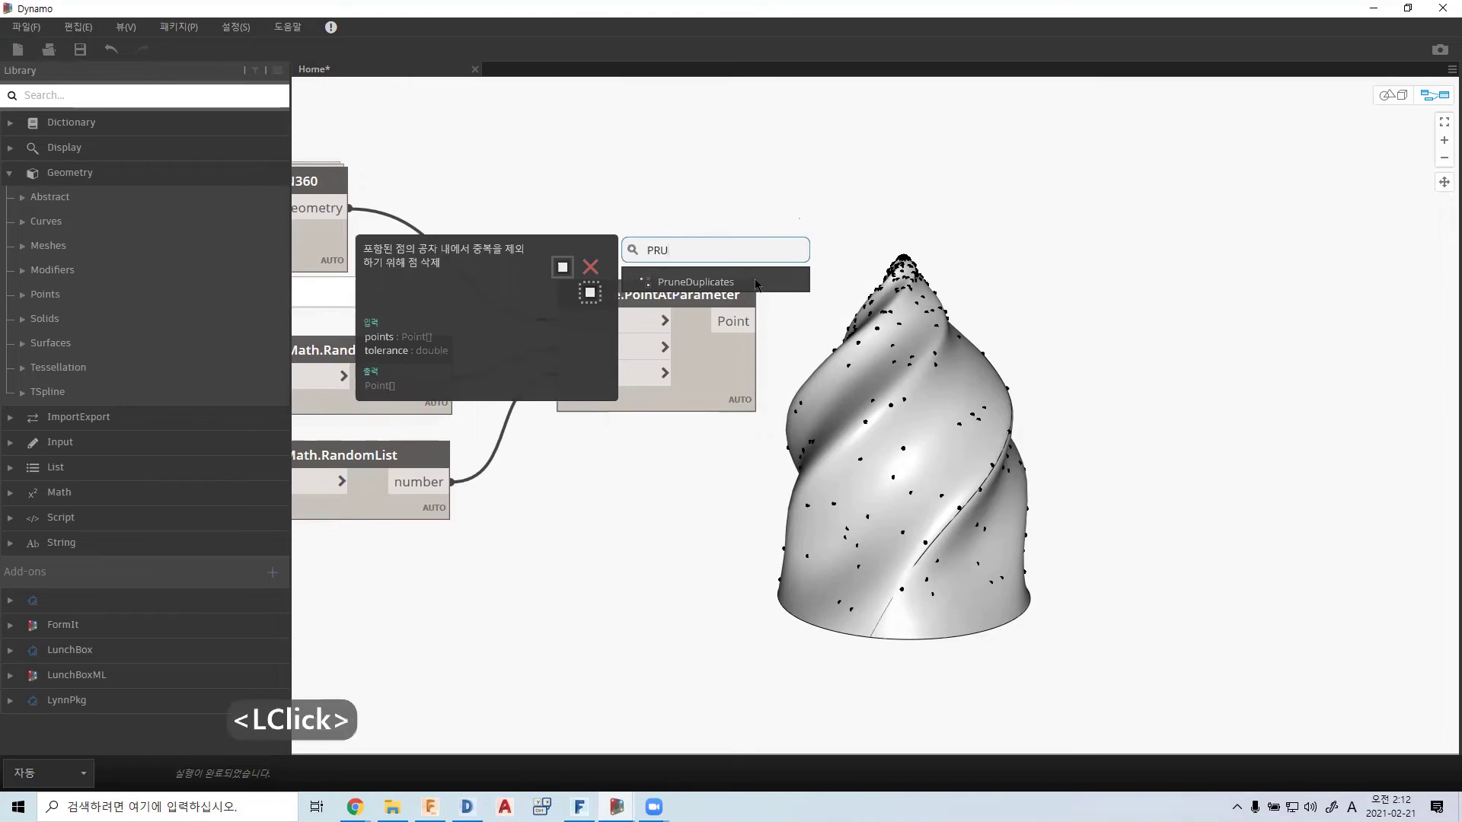
pyautogui.moveTo(933, 367); pyautogui.dragTo(978, 419)
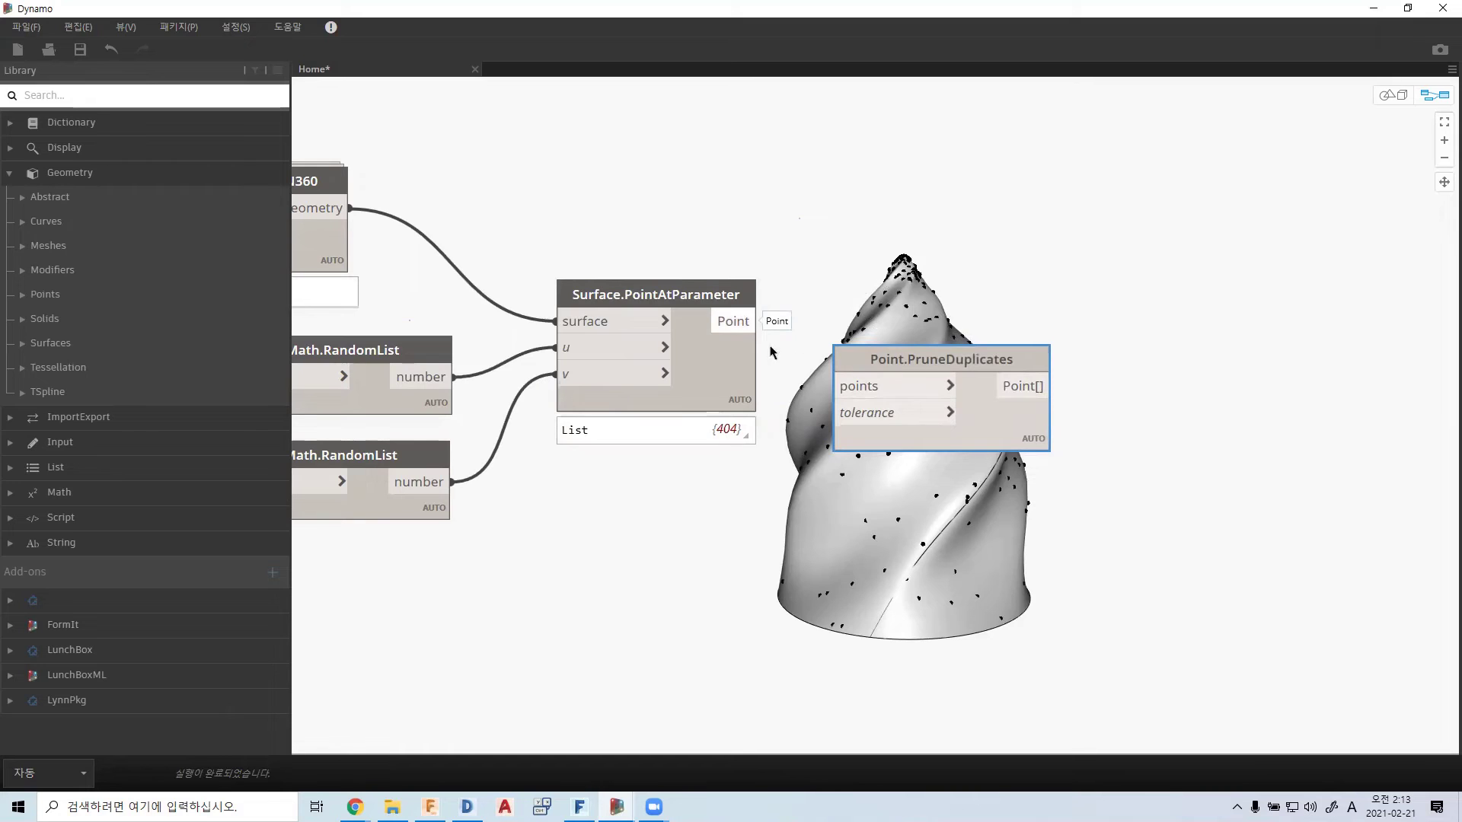
pyautogui.moveTo(974, 422); pyautogui.dragTo(1001, 440)
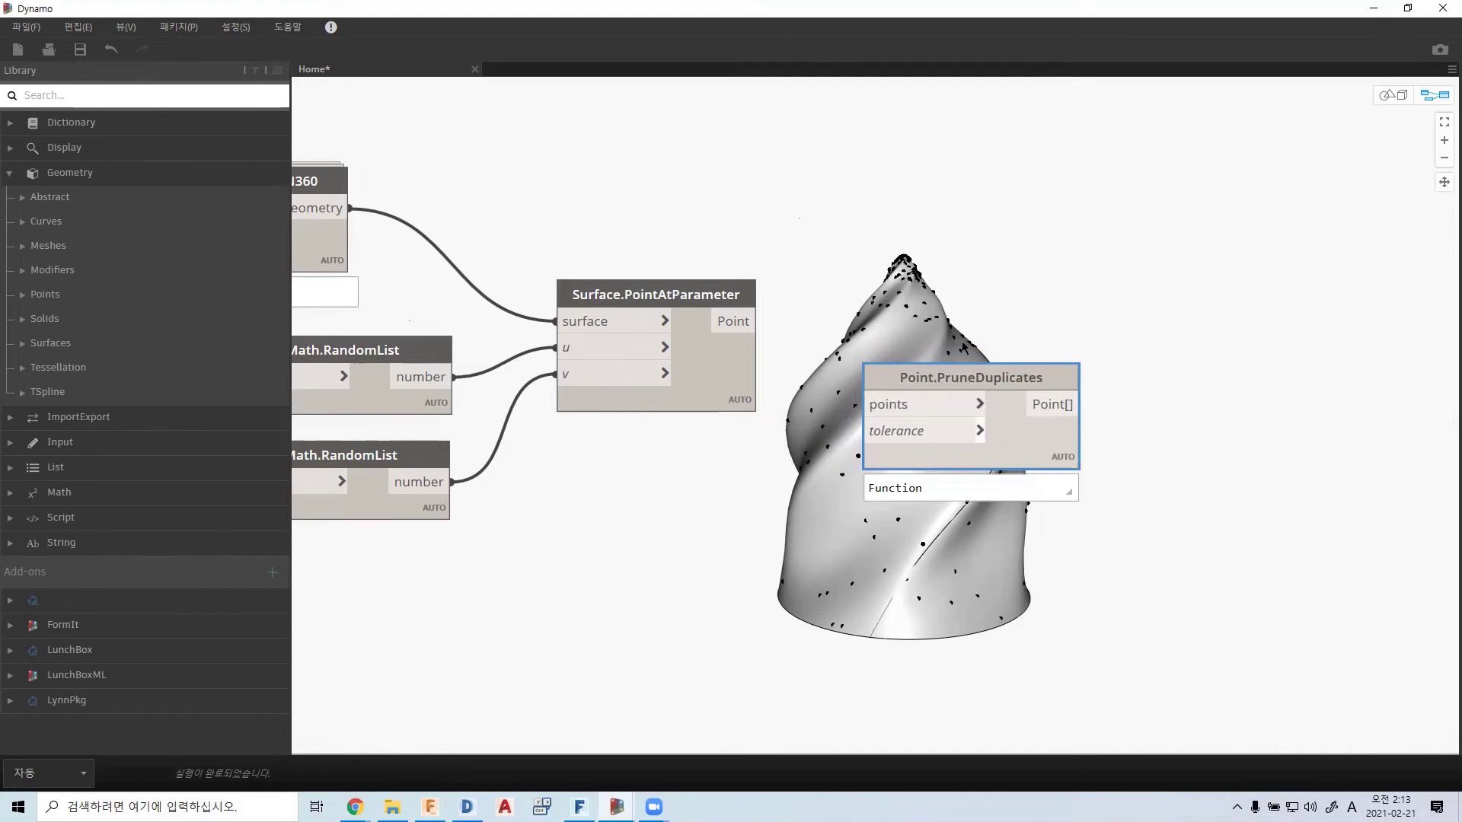
pyautogui.click(1013, 425)
pyautogui.moveTo(1013, 425); pyautogui.dragTo(1030, 416)
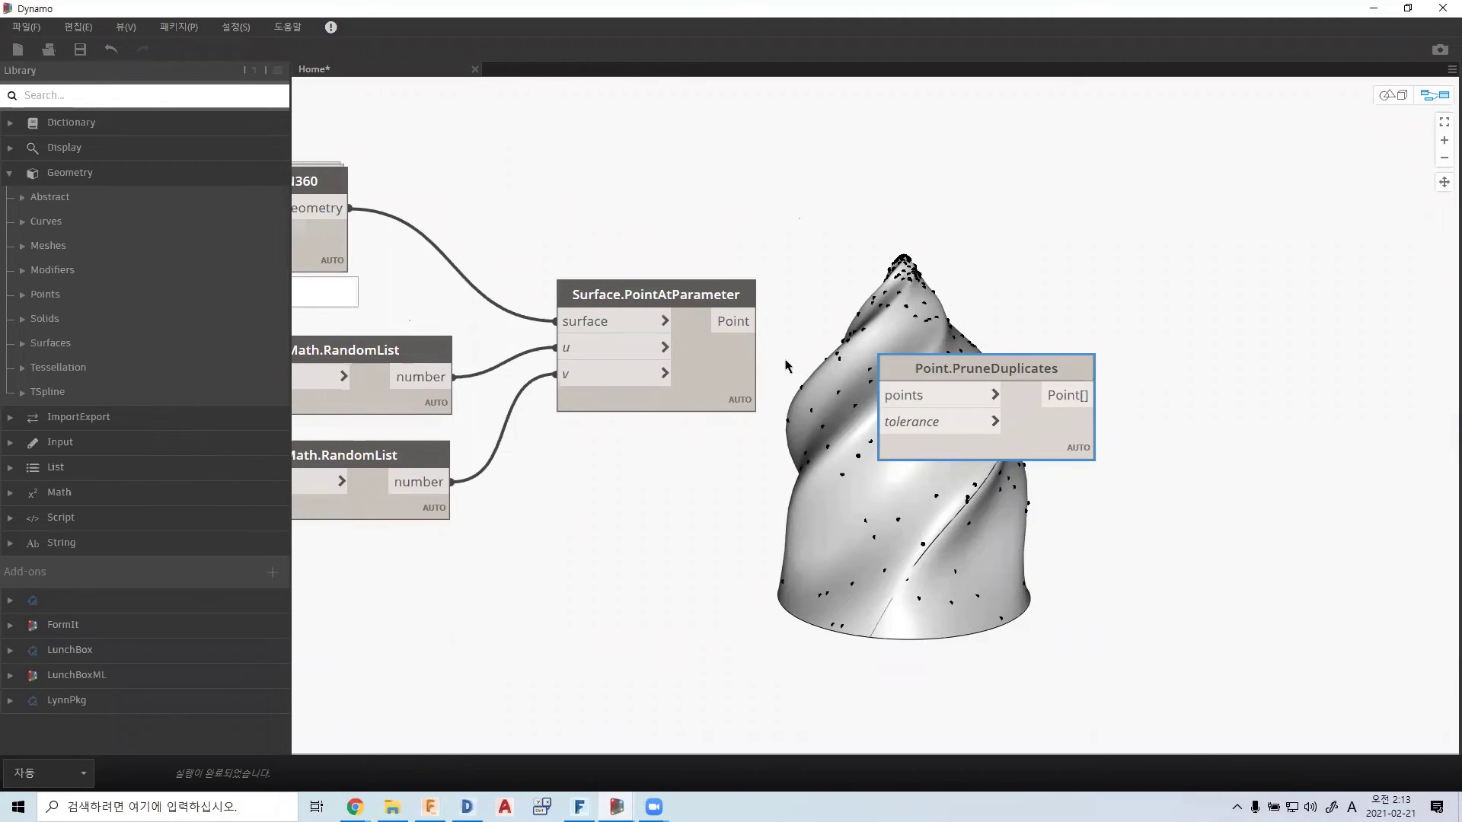
# - Connect the Point output of Surface.PointAtParameter to the points input of Point.PruneDuplicates and move the new node closer
pyautogui.moveTo(770, 353); pyautogui.dragTo(754, 324, button='middle')
pyautogui.click(832, 373)
pyautogui.click(876, 366)
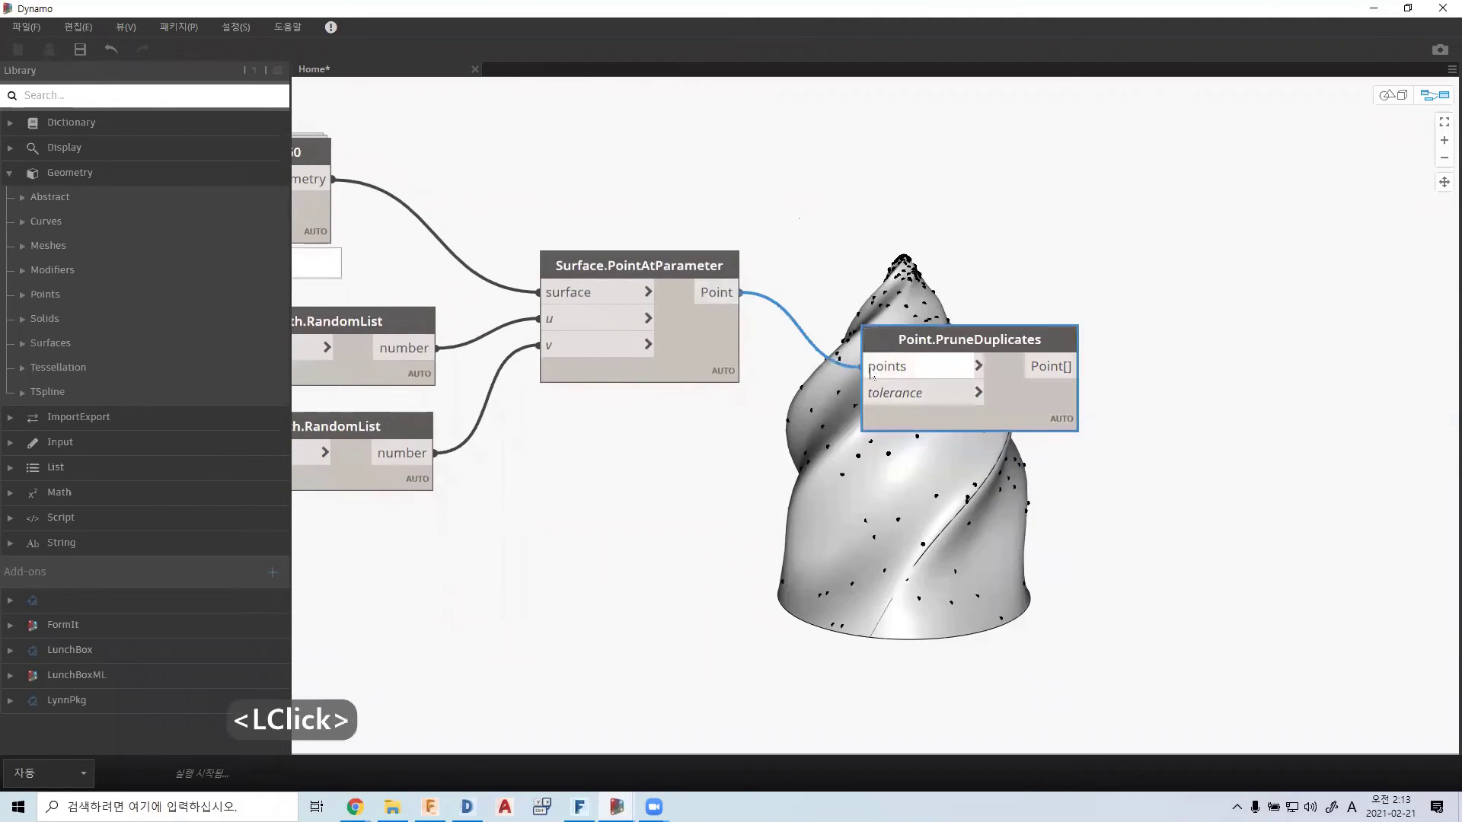
pyautogui.moveTo(1030, 396)
pyautogui.mouseDown()
pyautogui.moveTo(1019, 411)
pyautogui.moveTo(1002, 394)
pyautogui.mouseUp()
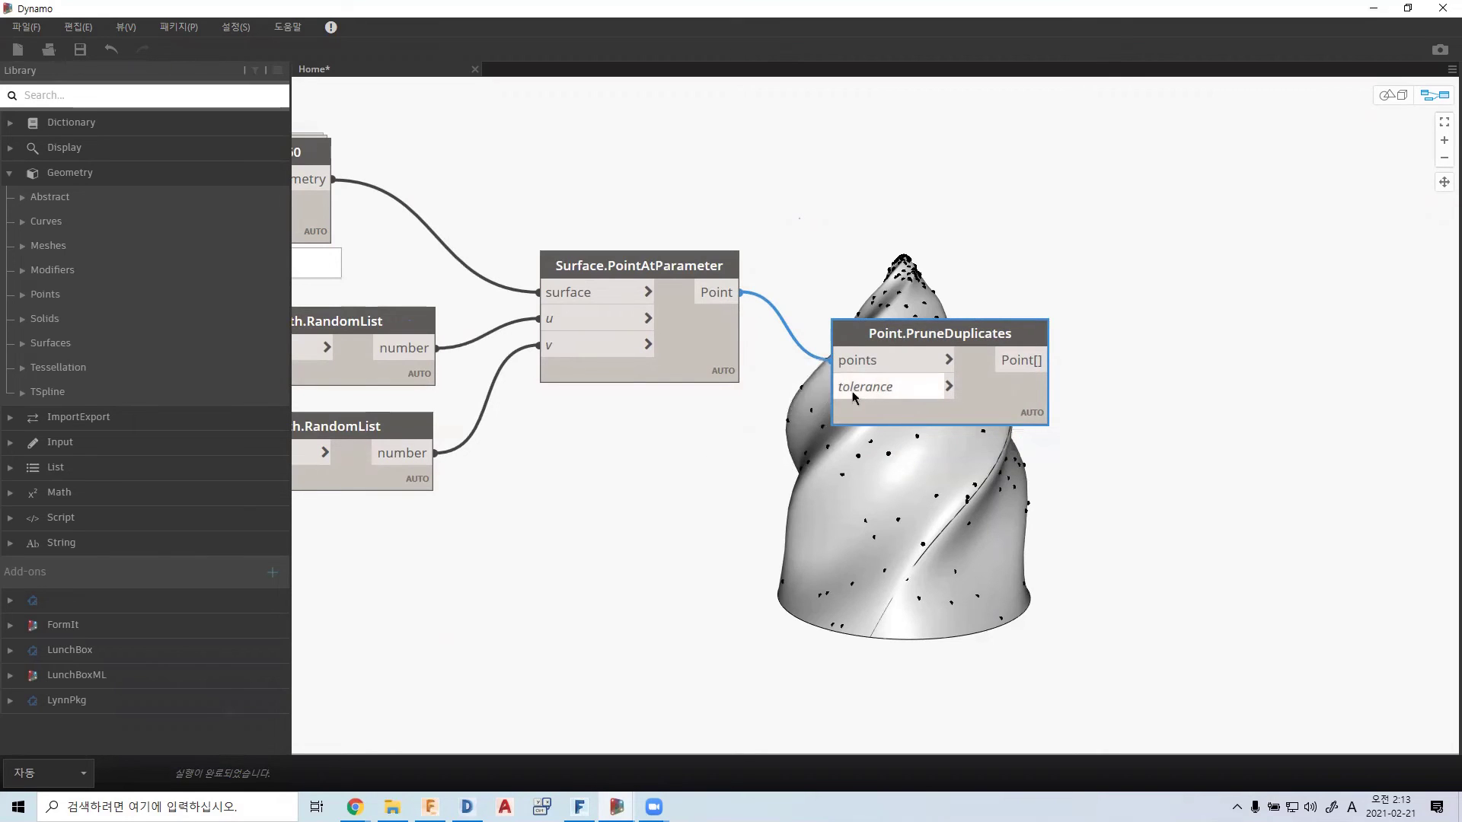
# - Create a Code Block with the value 10, connect it to the tolerance input of Point.PruneDuplicates, and tidy both nodes
pyautogui.click(636, 460)
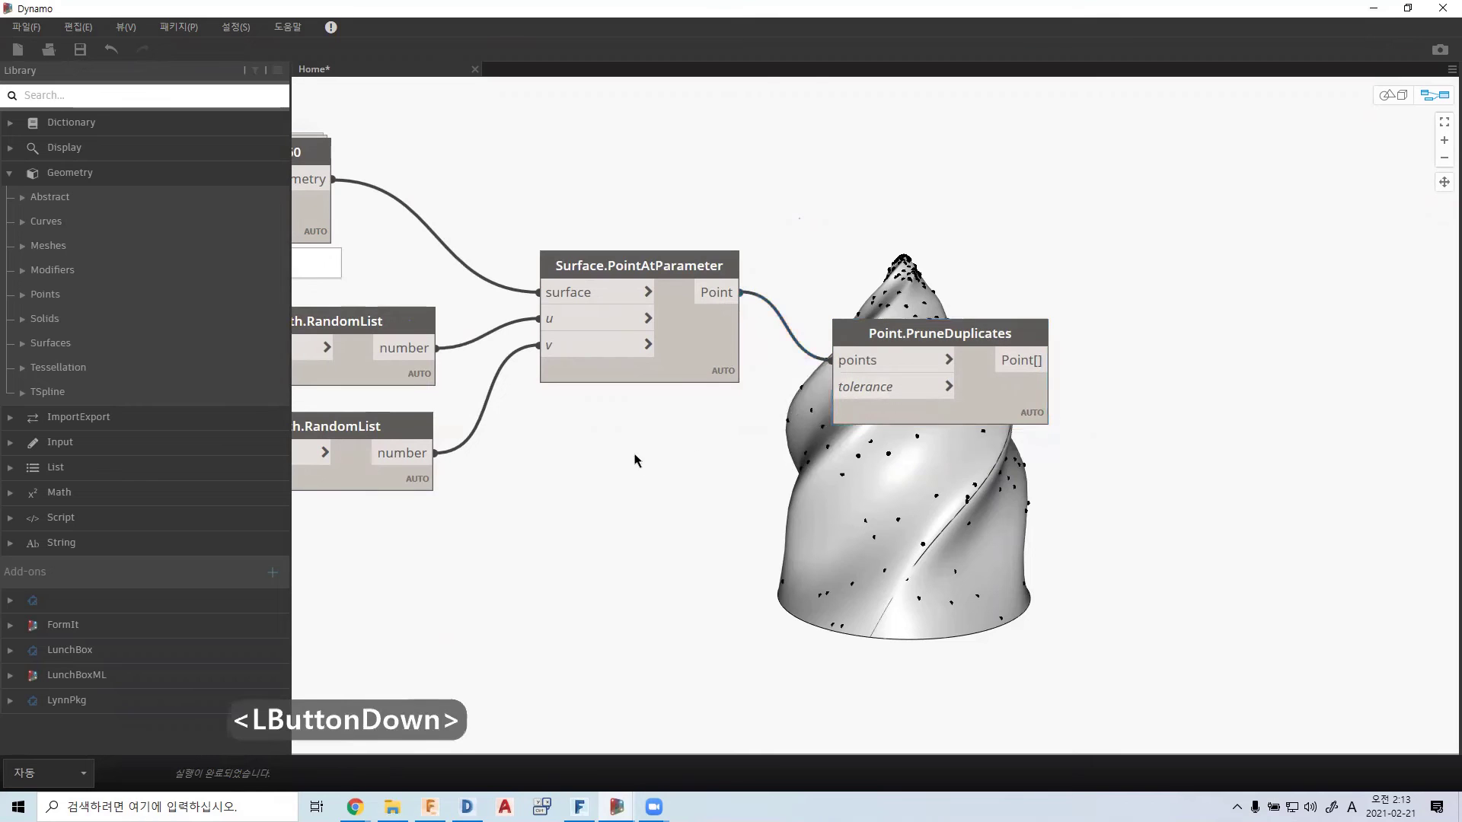
pyautogui.doubleClick(636, 460)
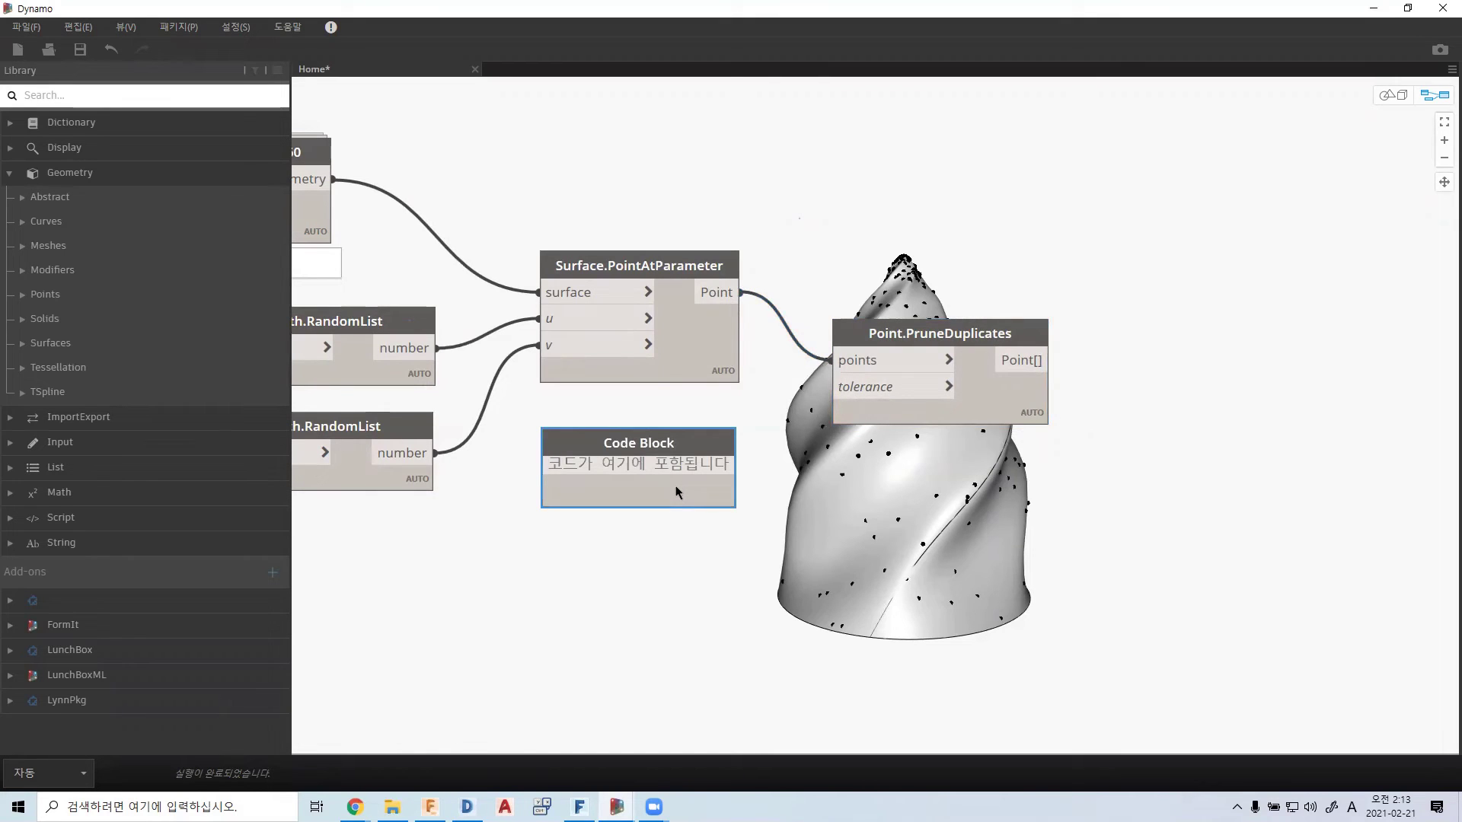
pyautogui.write('10')
pyautogui.click(655, 478)
pyautogui.click(619, 466)
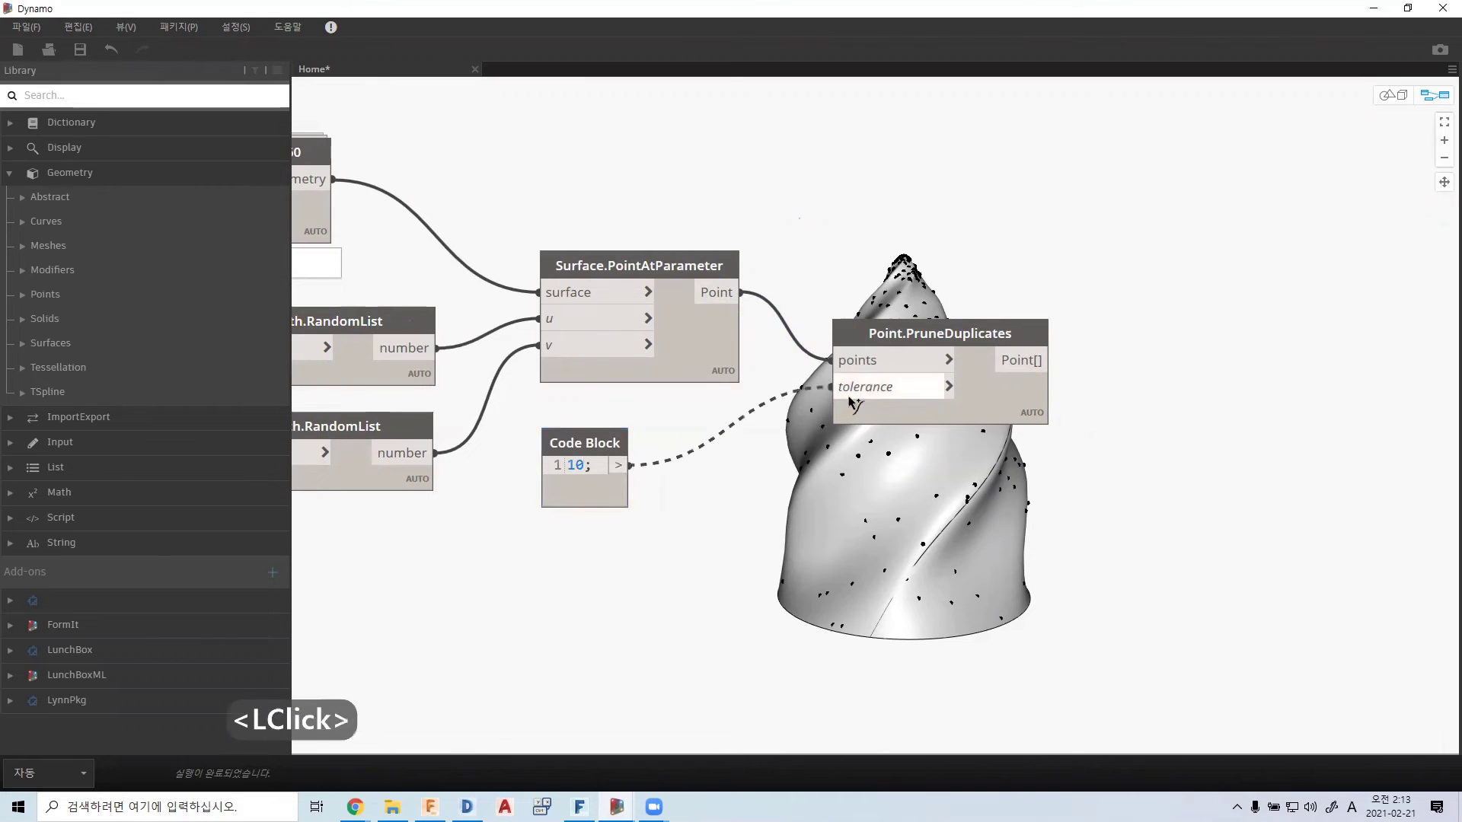
pyautogui.click(830, 387)
pyautogui.moveTo(609, 491); pyautogui.dragTo(718, 476)
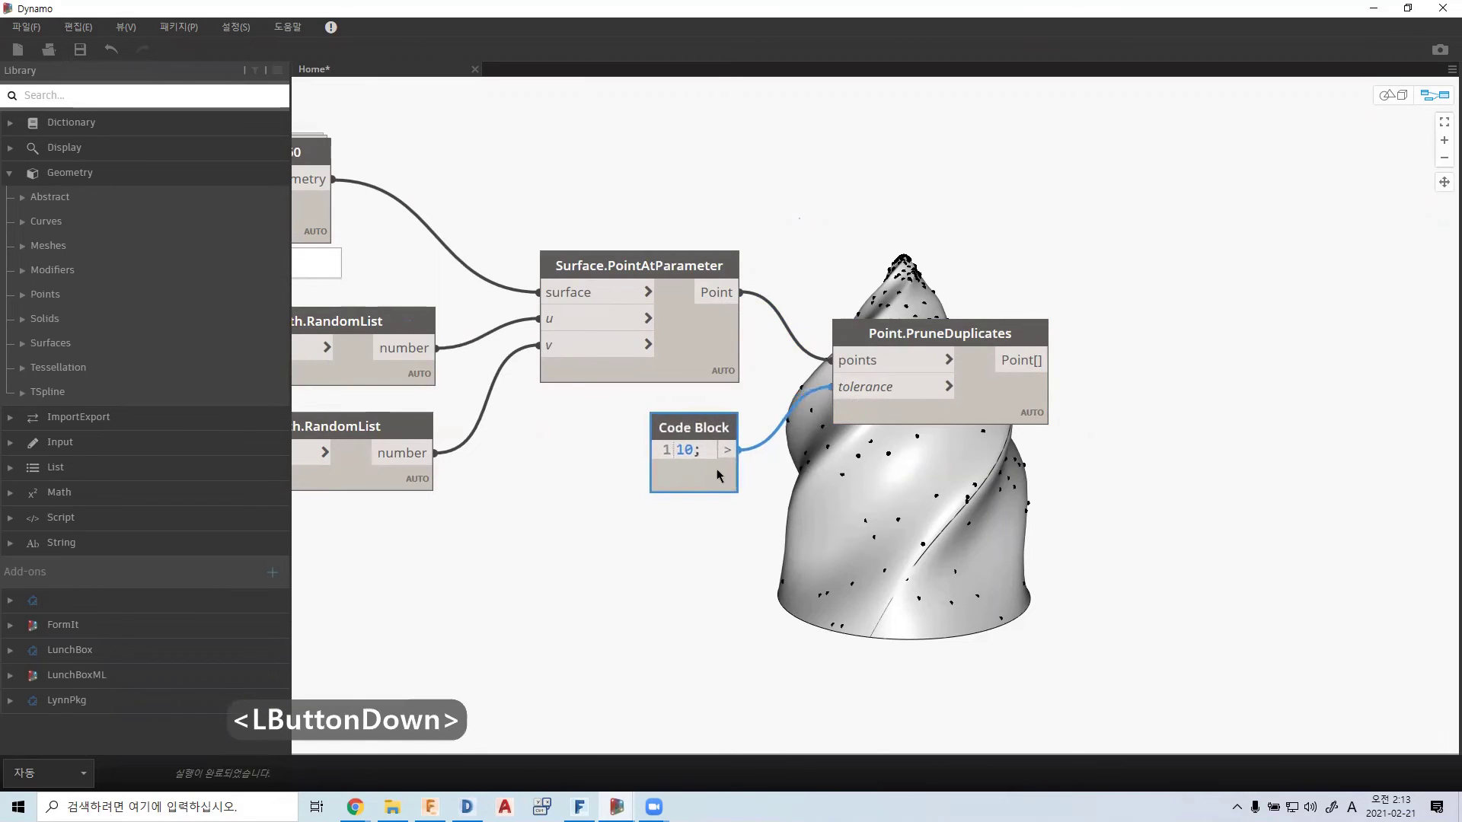
pyautogui.moveTo(988, 400); pyautogui.dragTo(984, 396)
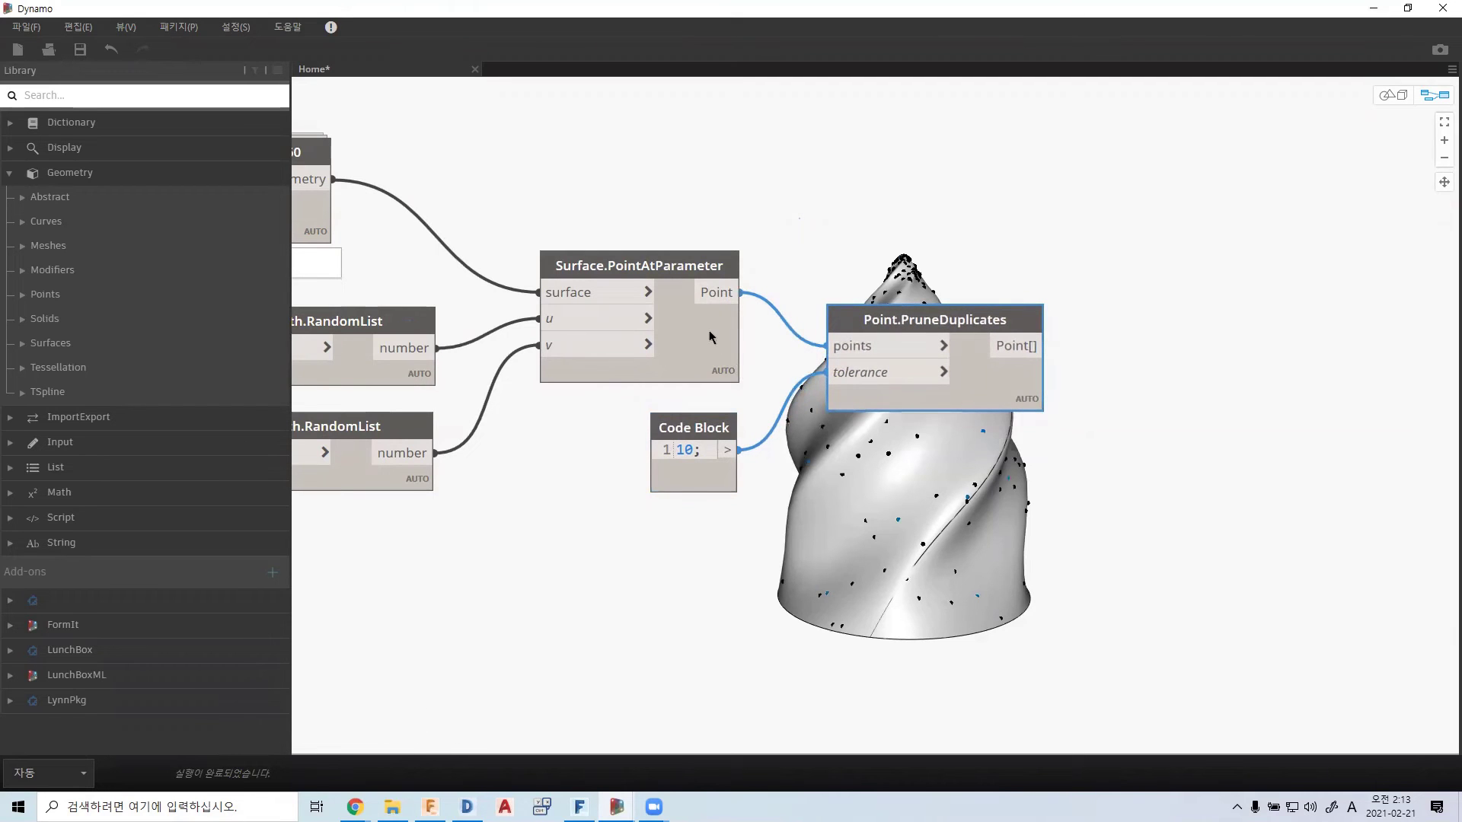
# - Turn off the geometry preview of the Surface.PointAtParameter node and reposition the Point.PruneDuplicates node slightly
pyautogui.moveTo(701, 338); pyautogui.dragTo(876, 398, button='middle')
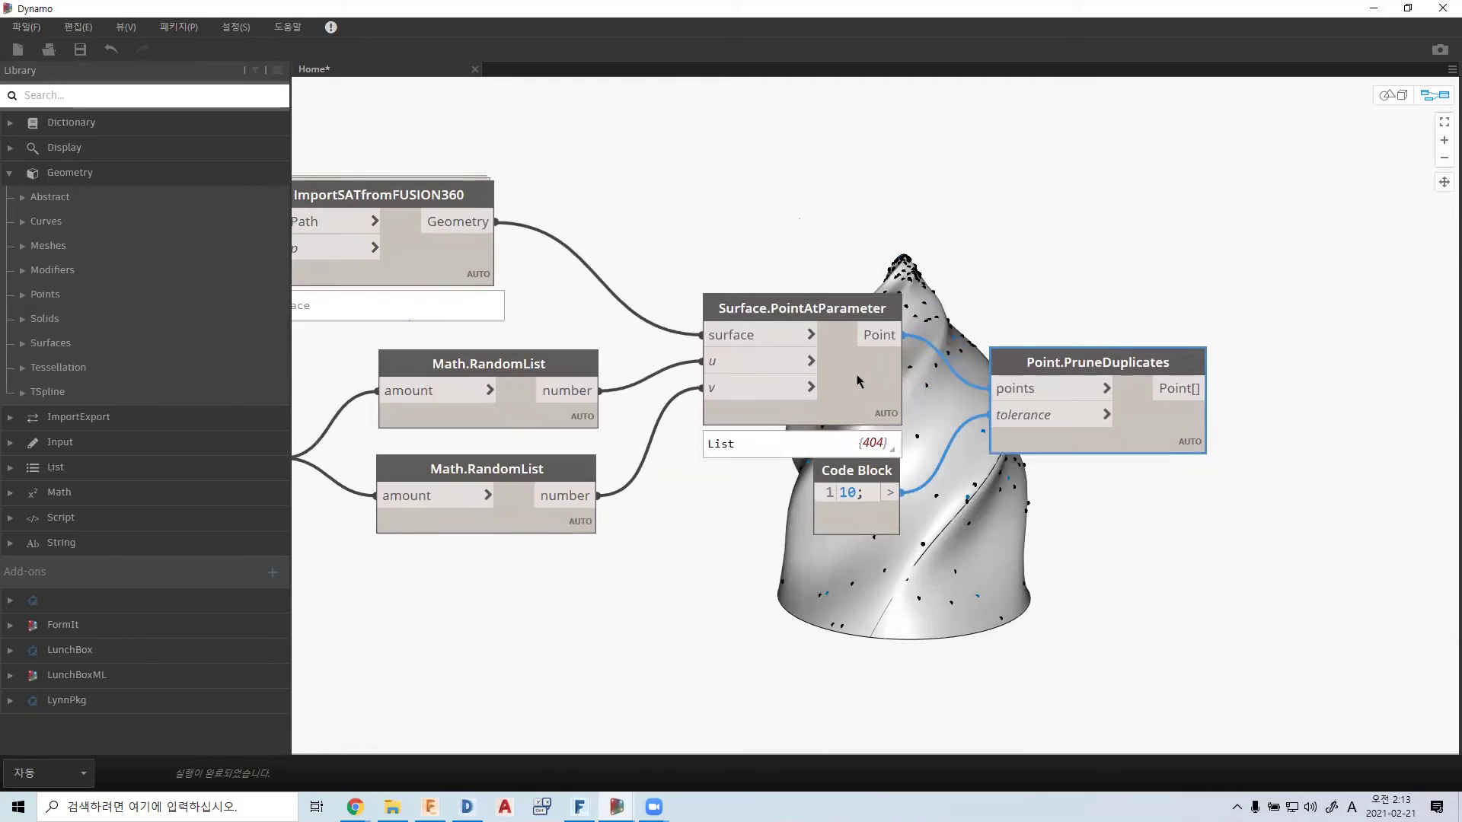
pyautogui.moveTo(742, 386); pyautogui.dragTo(814, 394, button='middle')
pyautogui.scroll(-4, 810, 439)
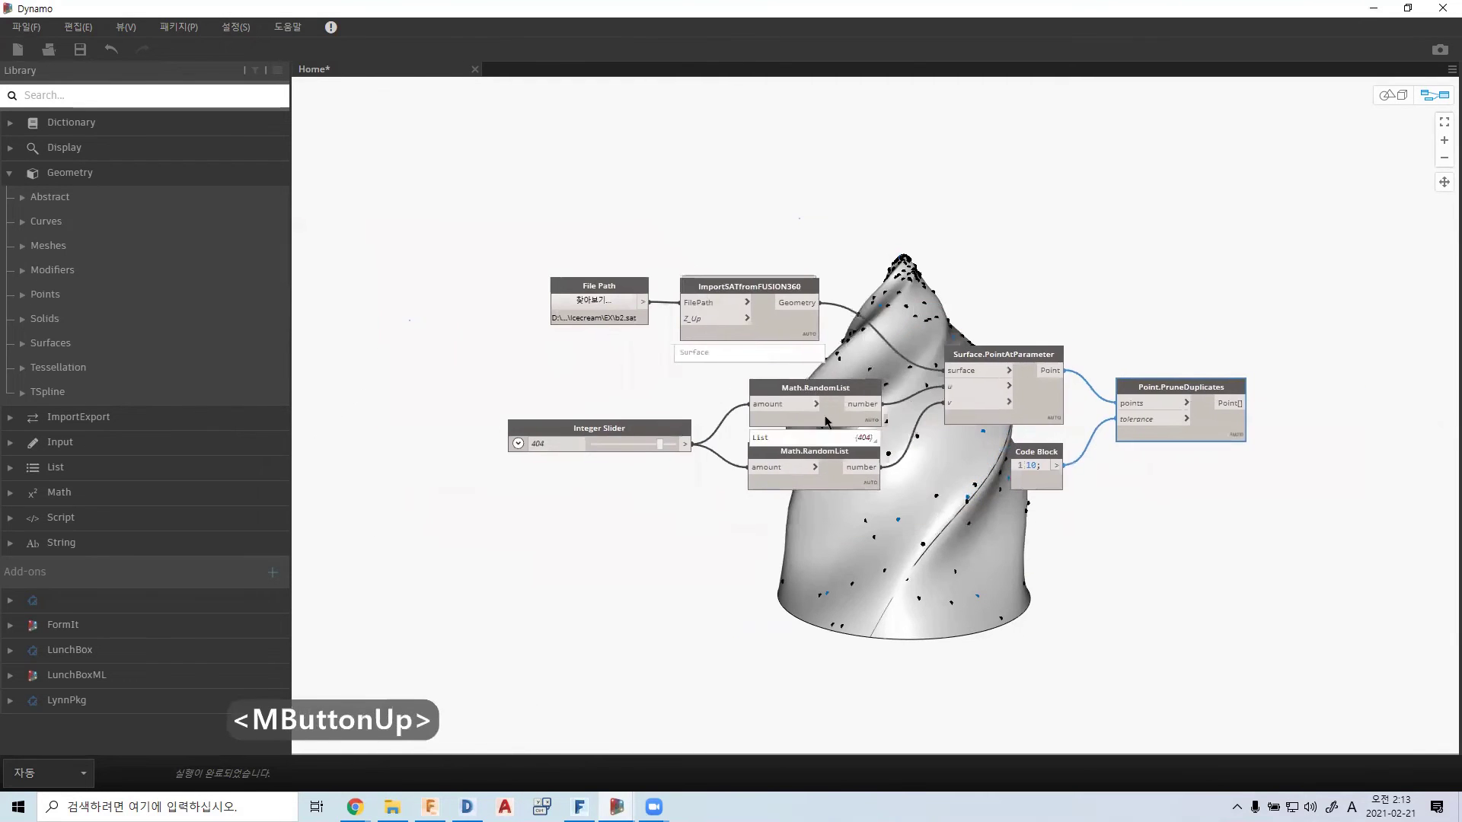
pyautogui.scroll(2, 826, 420)
pyautogui.moveTo(875, 442); pyautogui.dragTo(728, 461, button='middle')
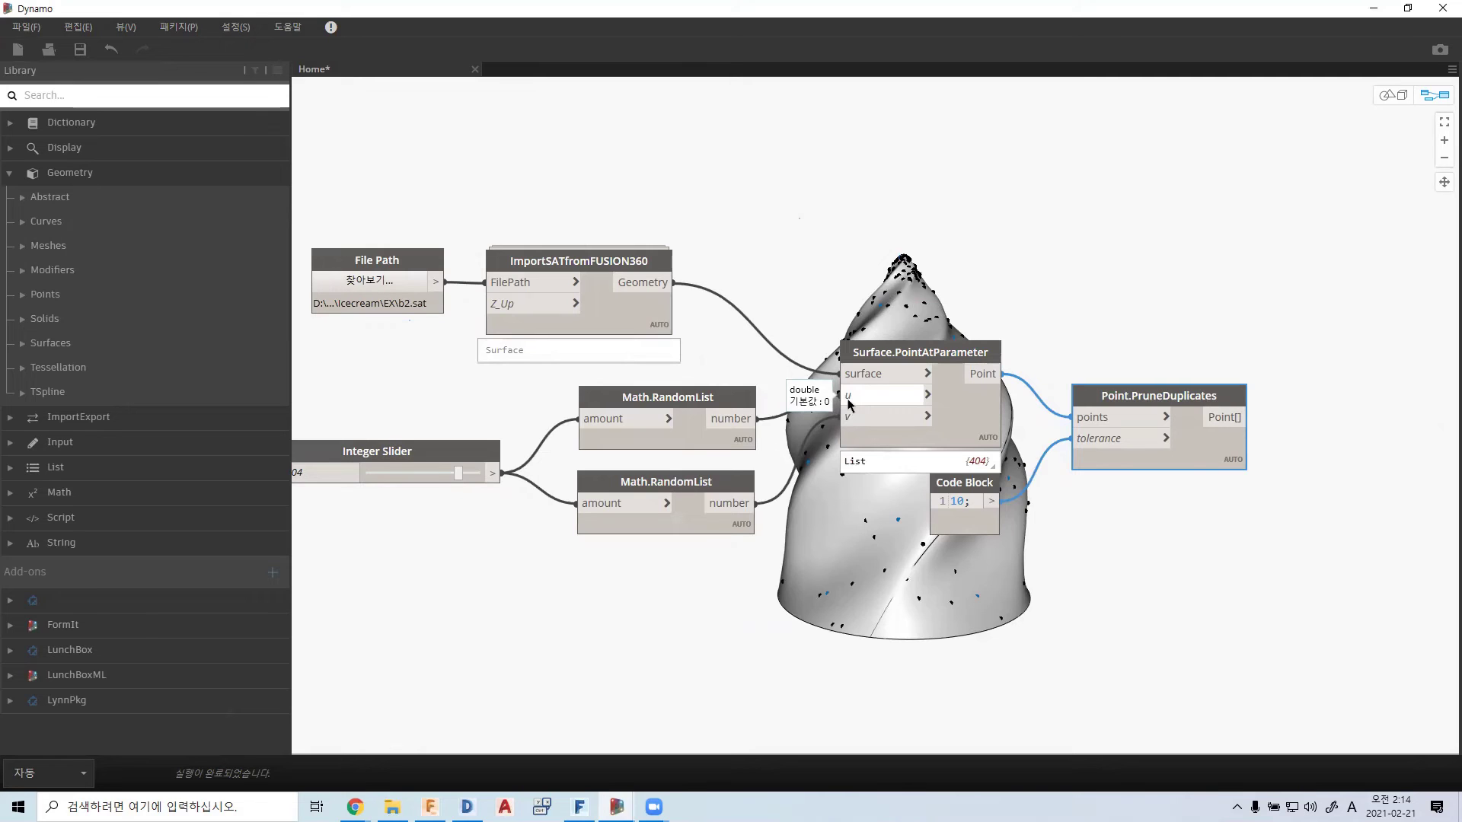
pyautogui.click(958, 411)
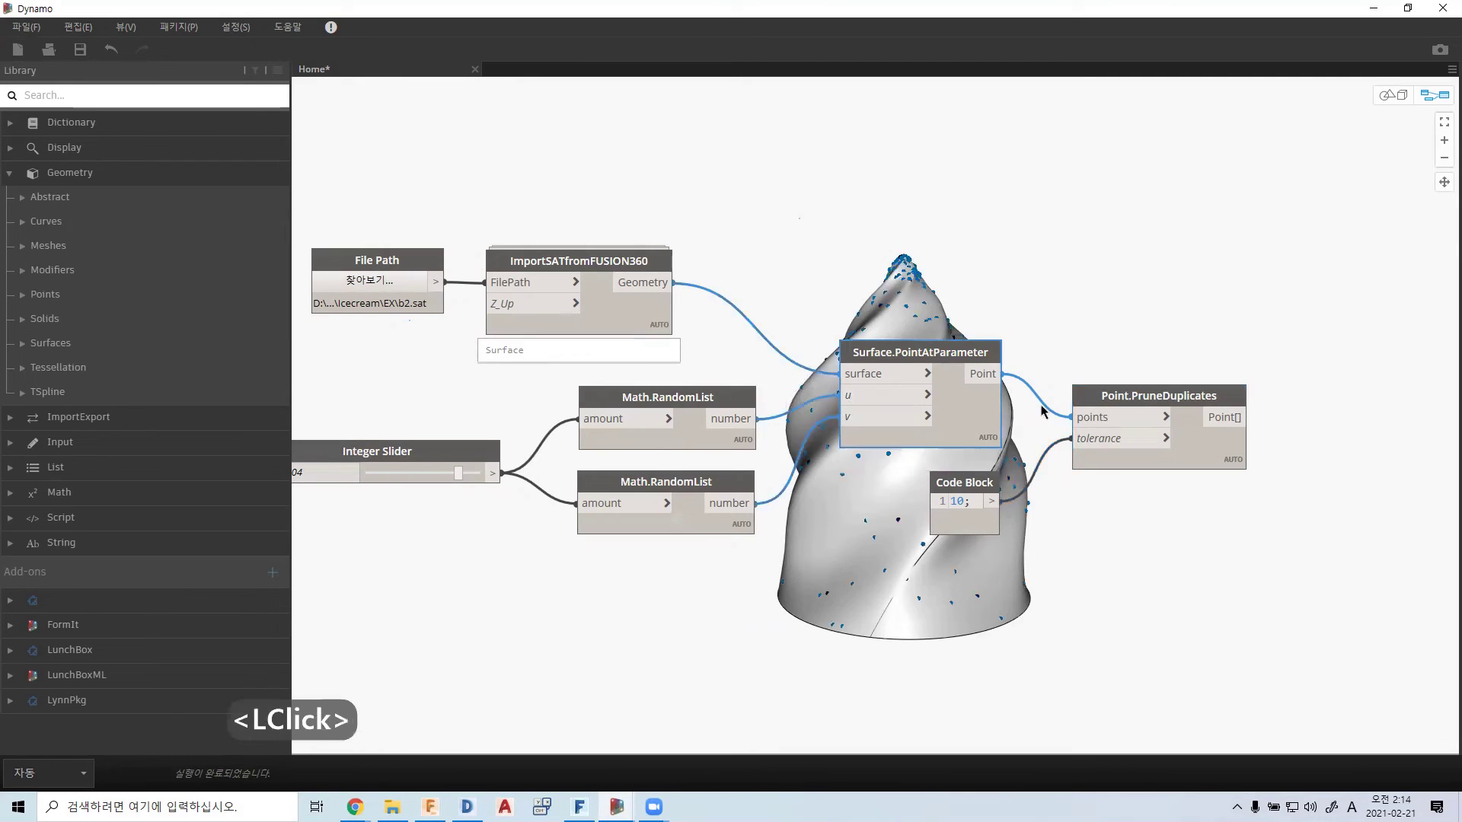
pyautogui.rightClick(982, 409)
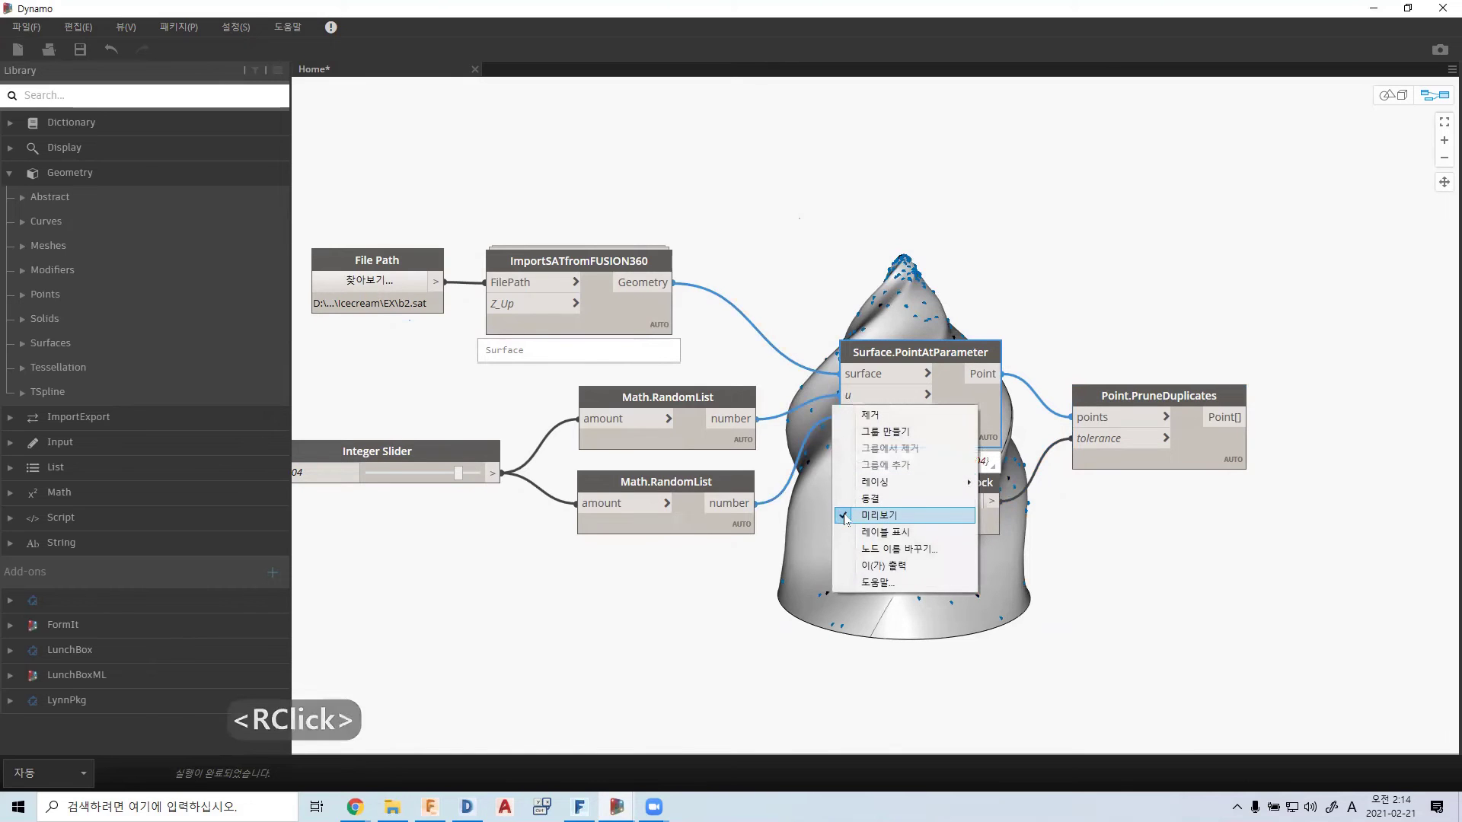
pyautogui.click(880, 516)
pyautogui.moveTo(1063, 391); pyautogui.dragTo(837, 409, button='middle')
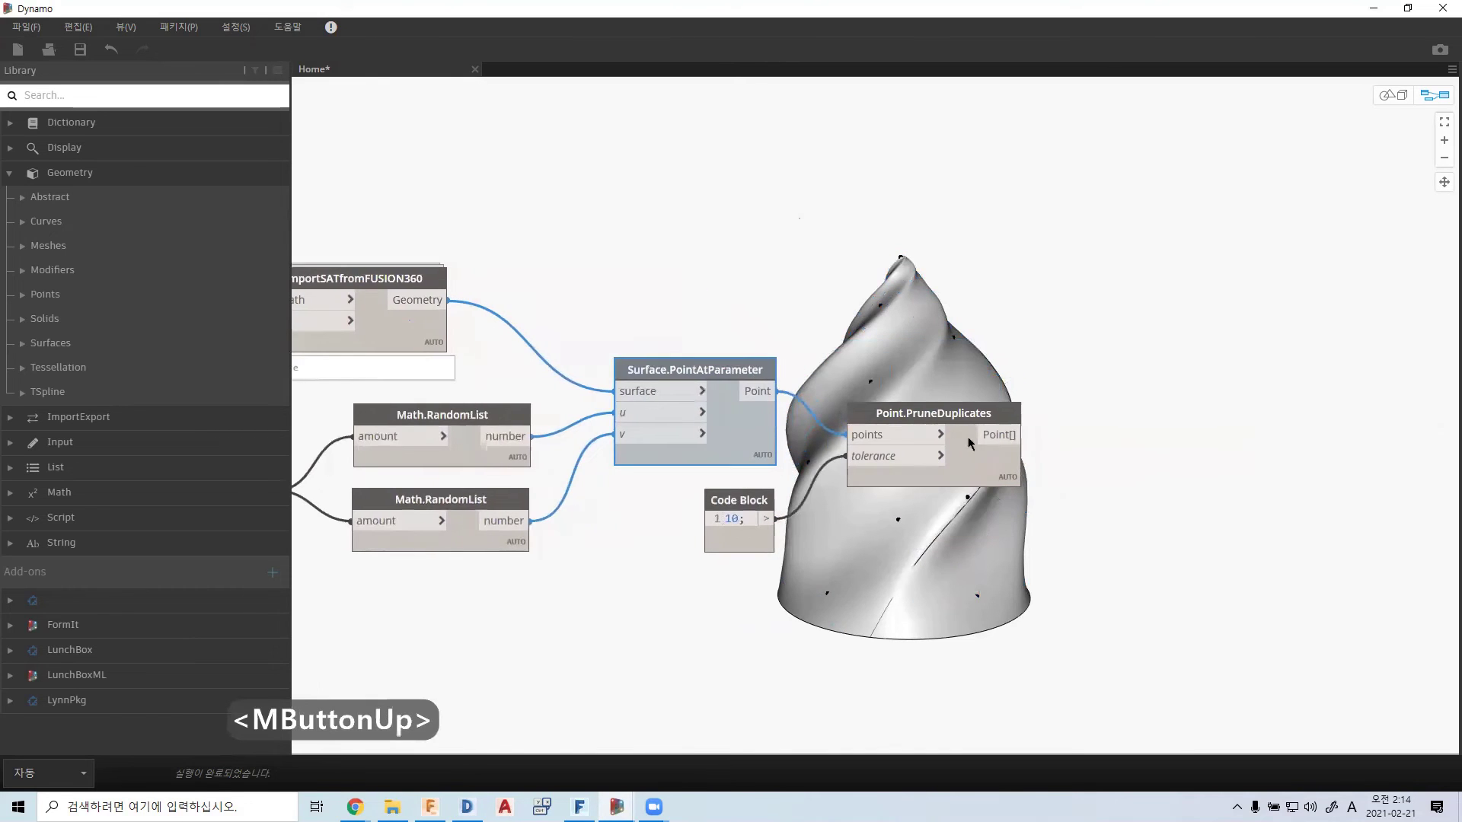
pyautogui.moveTo(993, 503); pyautogui.dragTo(993, 477)
# - Examine from several angles how the pruned points are spread over the ice cream surface
pyautogui.hotkey('ctrl', 'b')
pyautogui.moveTo(1054, 366); pyautogui.dragTo(899, 358, button='right')
pyautogui.moveTo(898, 358); pyautogui.dragTo(1021, 317, button='middle')
pyautogui.moveTo(1021, 317); pyautogui.dragTo(994, 326, button='right')
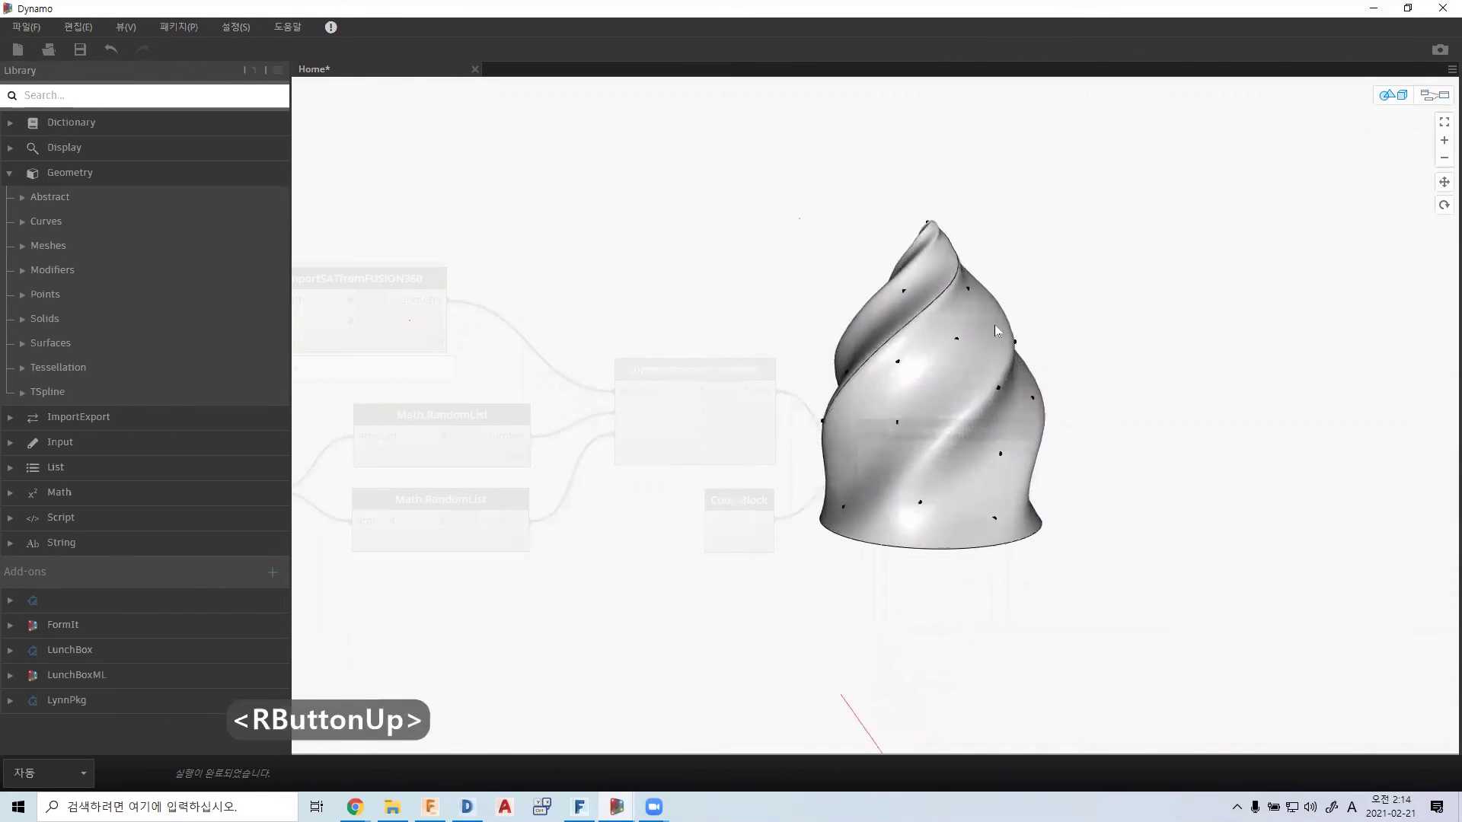
pyautogui.rightClick(1034, 330)
pyautogui.hotkey('ctrl', 'b')
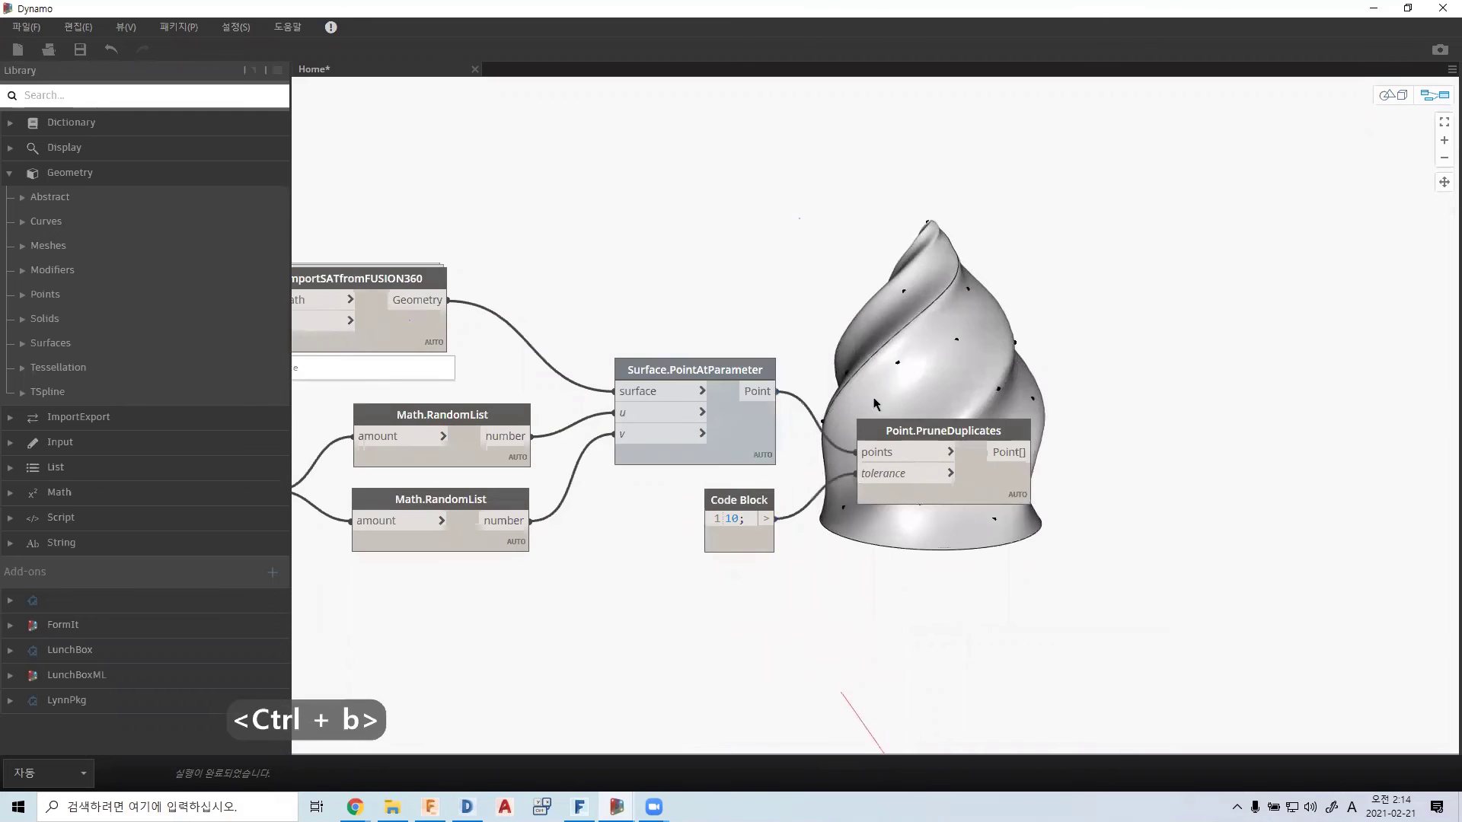
# - Add a Number Slider node just below the Code Block feeding the tolerance and set its value to 10
pyautogui.moveTo(635, 449); pyautogui.dragTo(689, 386, button='middle')
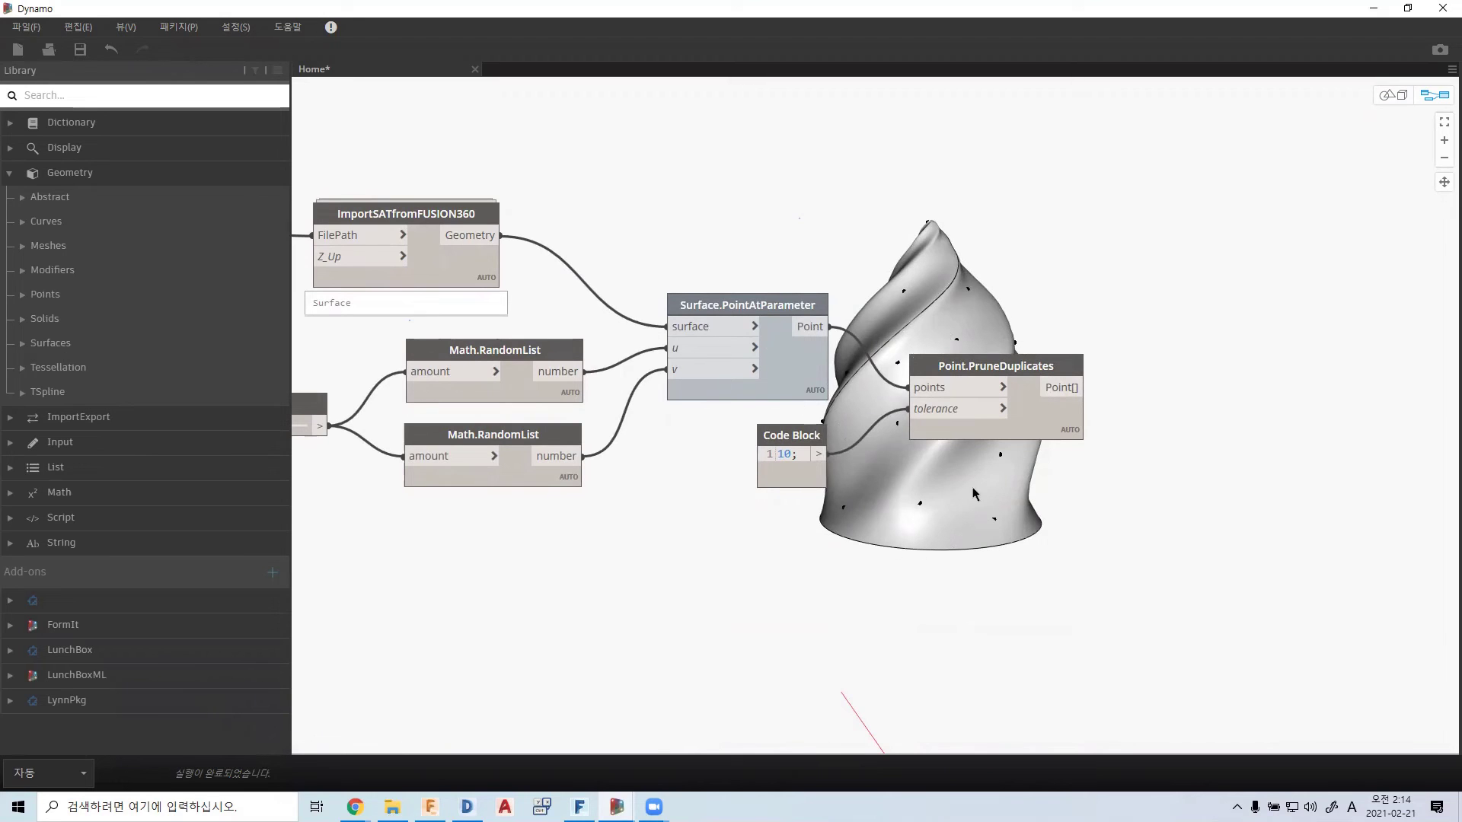
pyautogui.moveTo(815, 481); pyautogui.dragTo(819, 499)
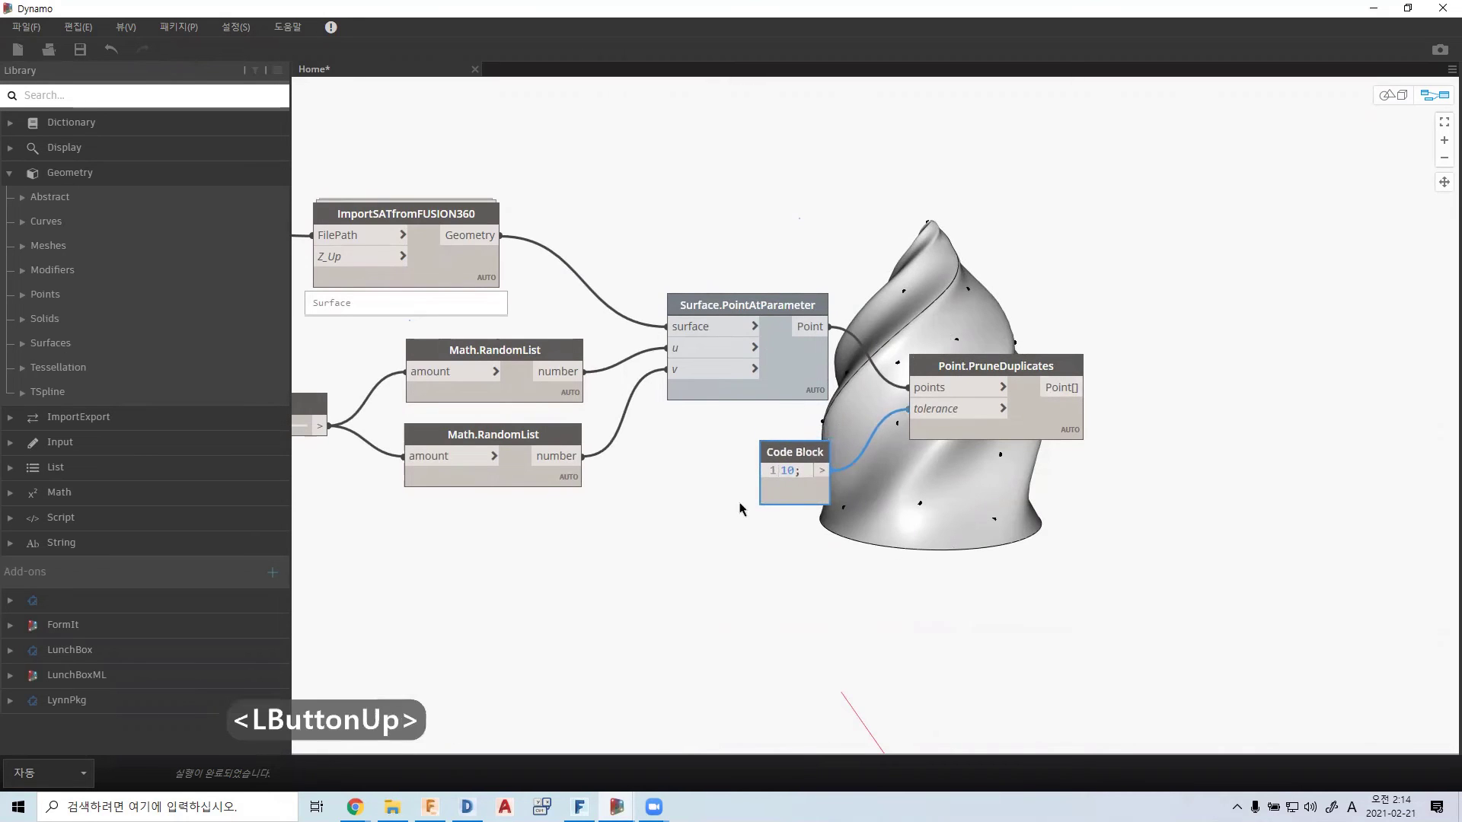
pyautogui.moveTo(672, 484); pyautogui.dragTo(1059, 448, button='middle')
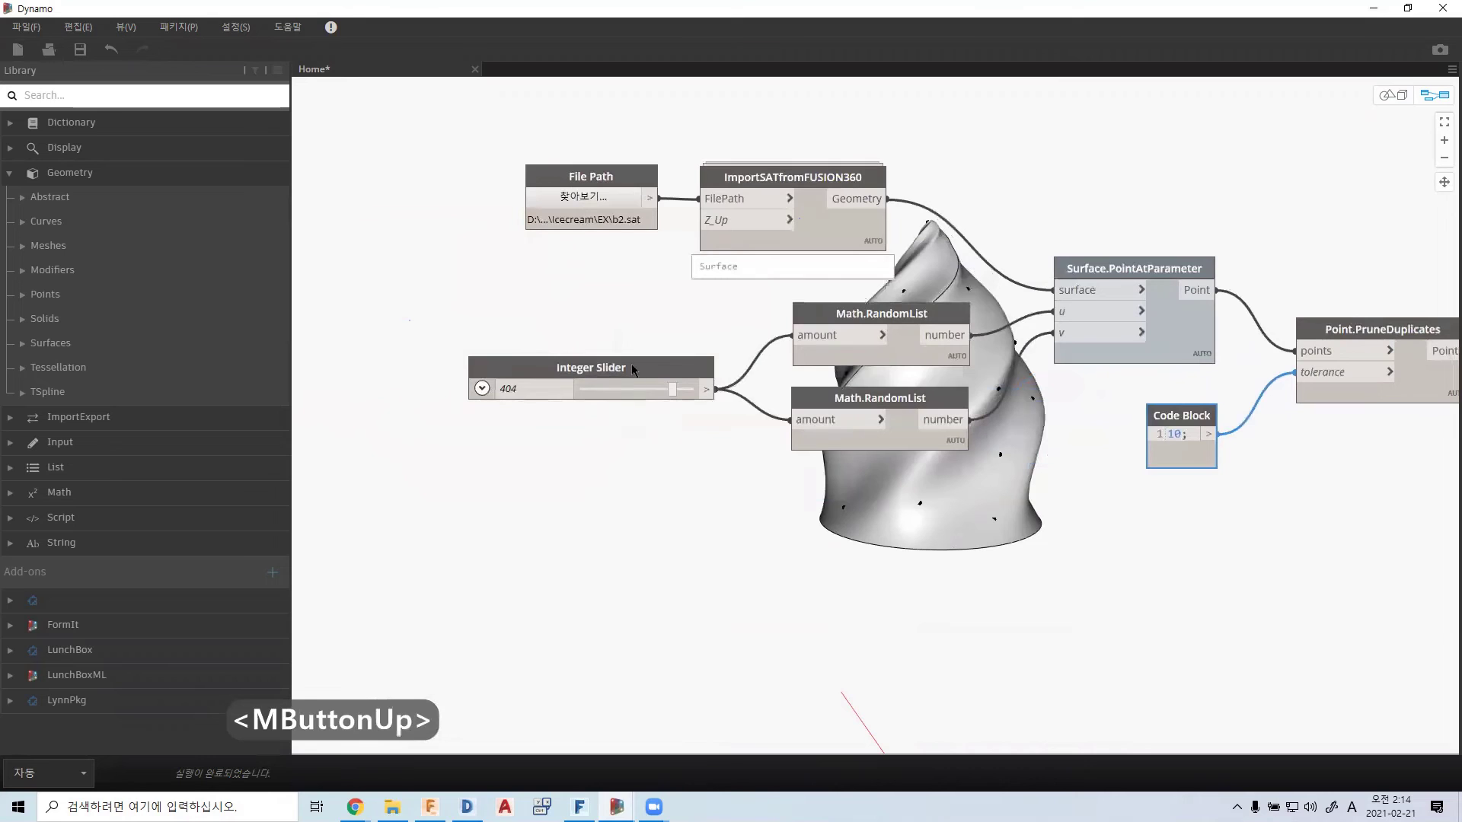
pyautogui.click(632, 368)
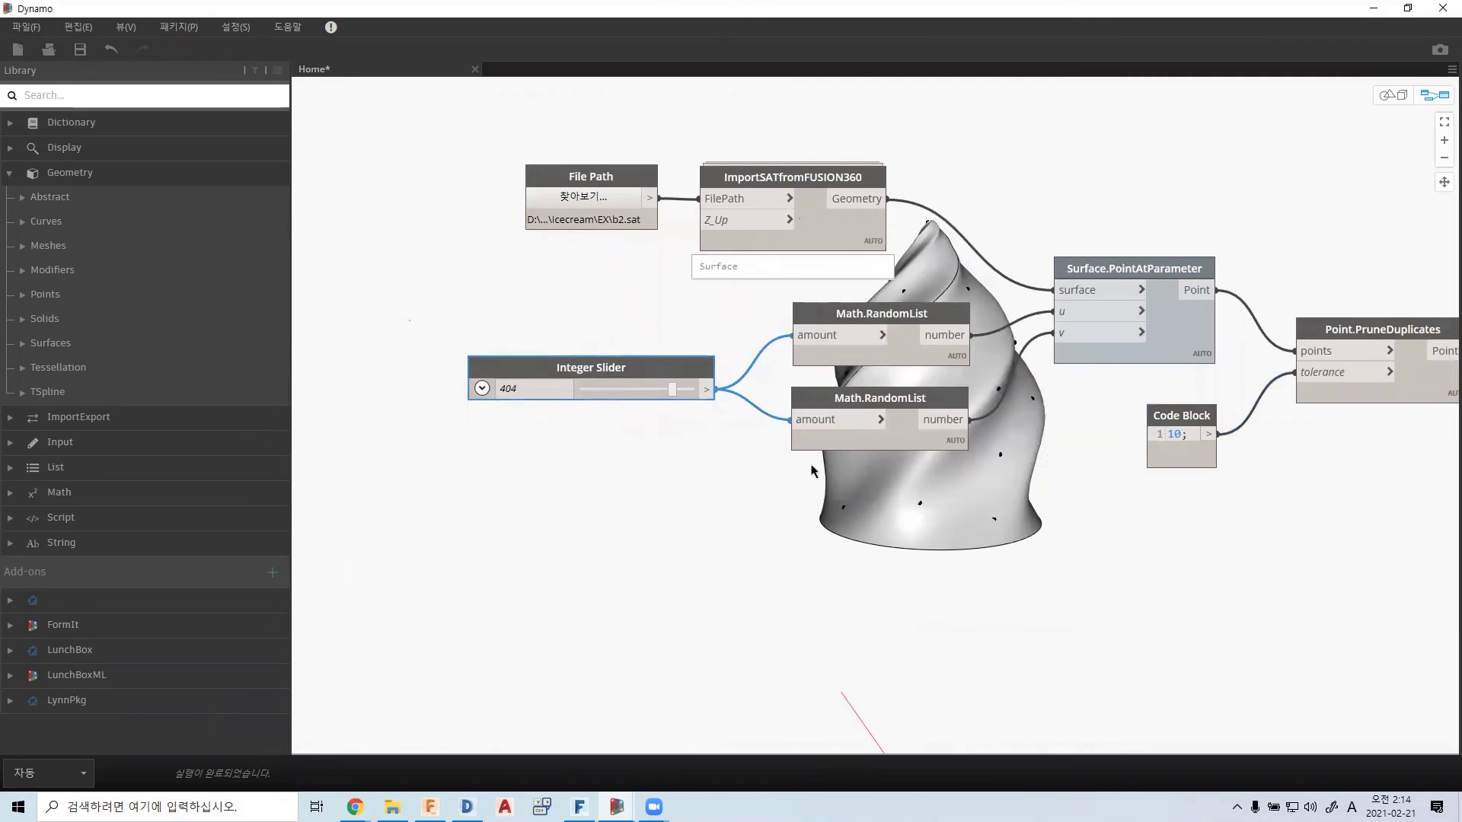
pyautogui.click(964, 572)
pyautogui.rightClick(963, 573)
pyautogui.write('NUM')
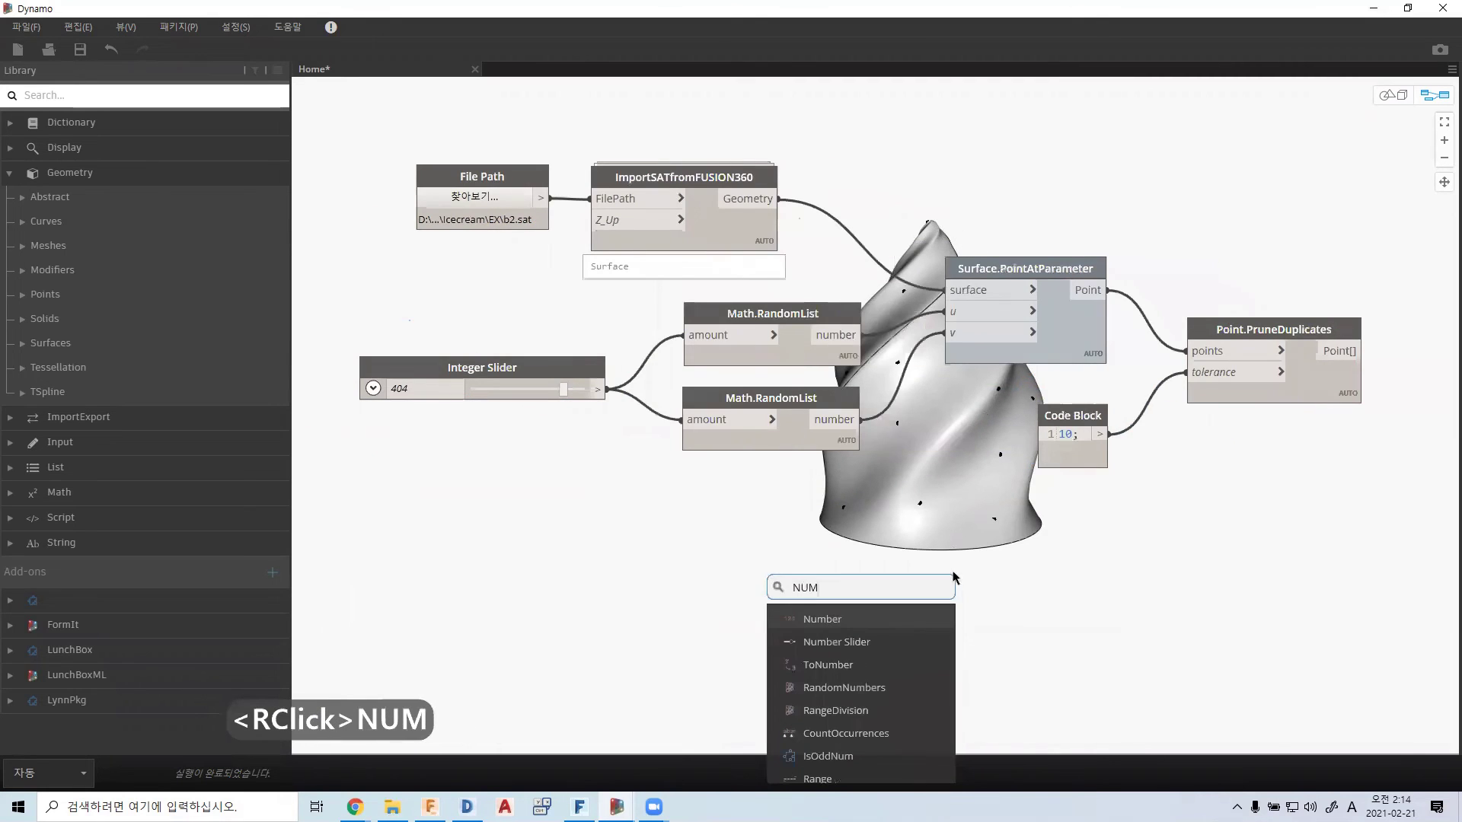
pyautogui.click(875, 642)
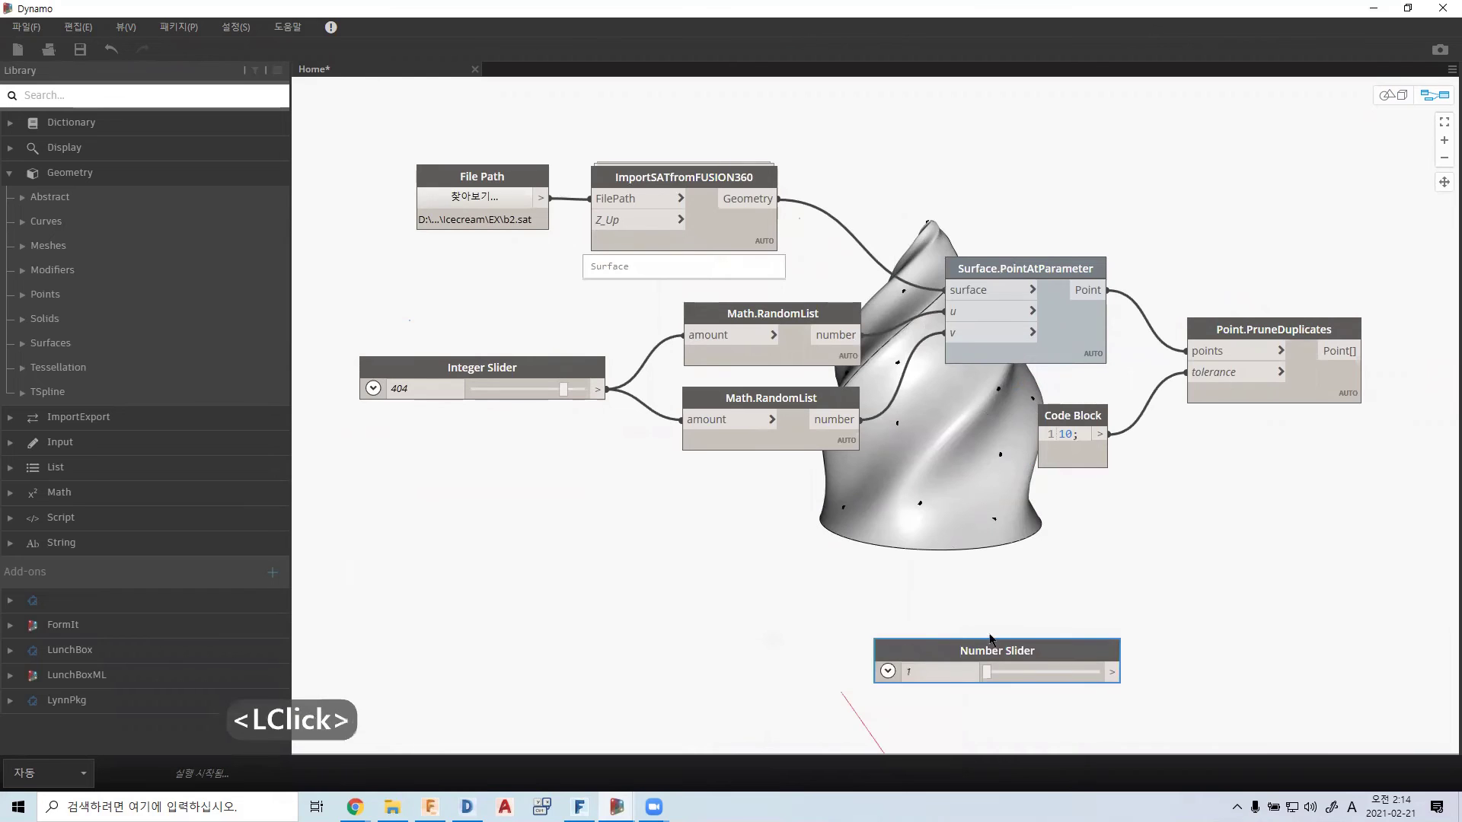
pyautogui.moveTo(1000, 647); pyautogui.dragTo(994, 508)
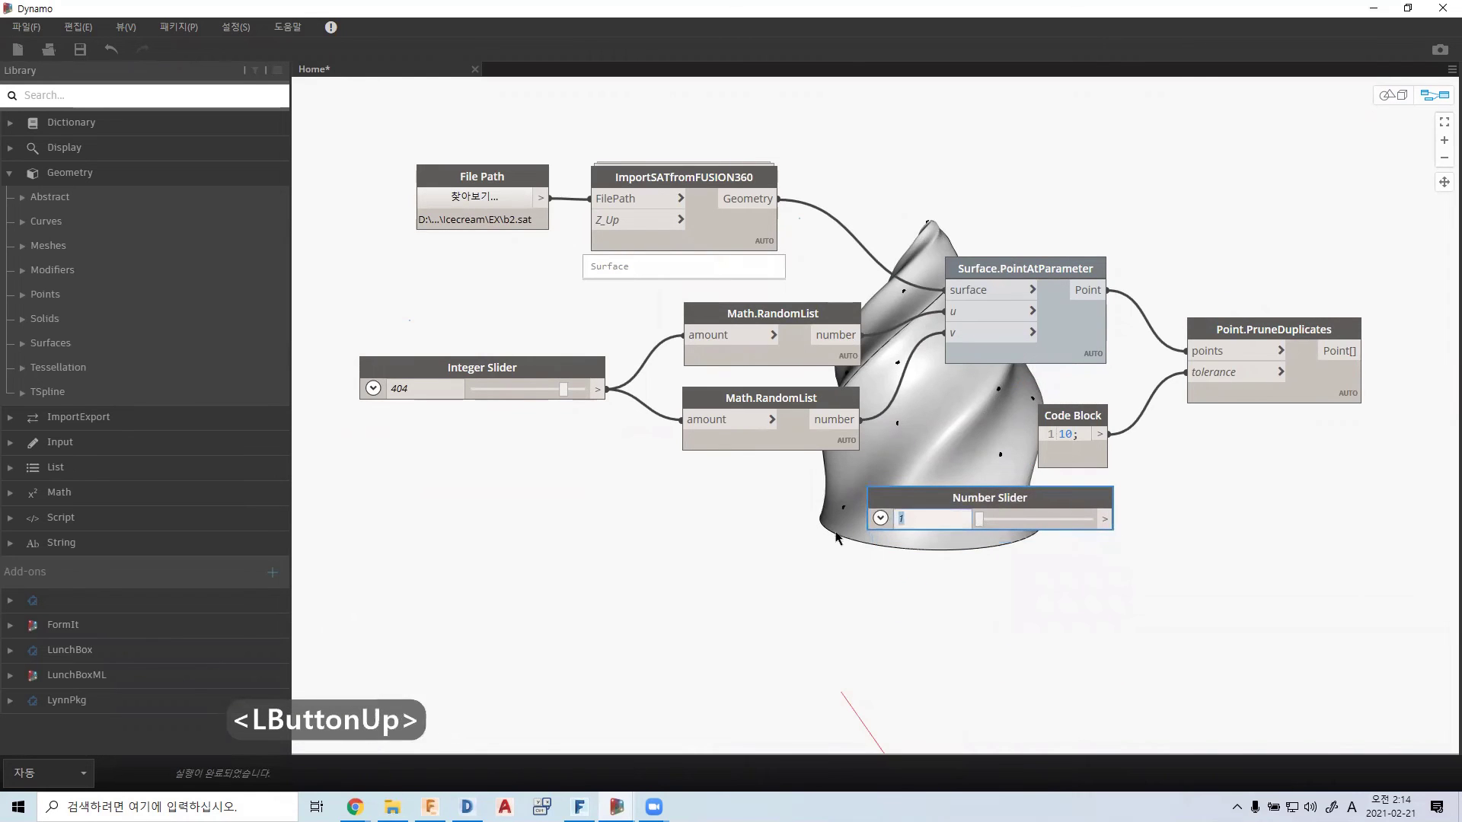
pyautogui.write('10')
pyautogui.click(1112, 466)
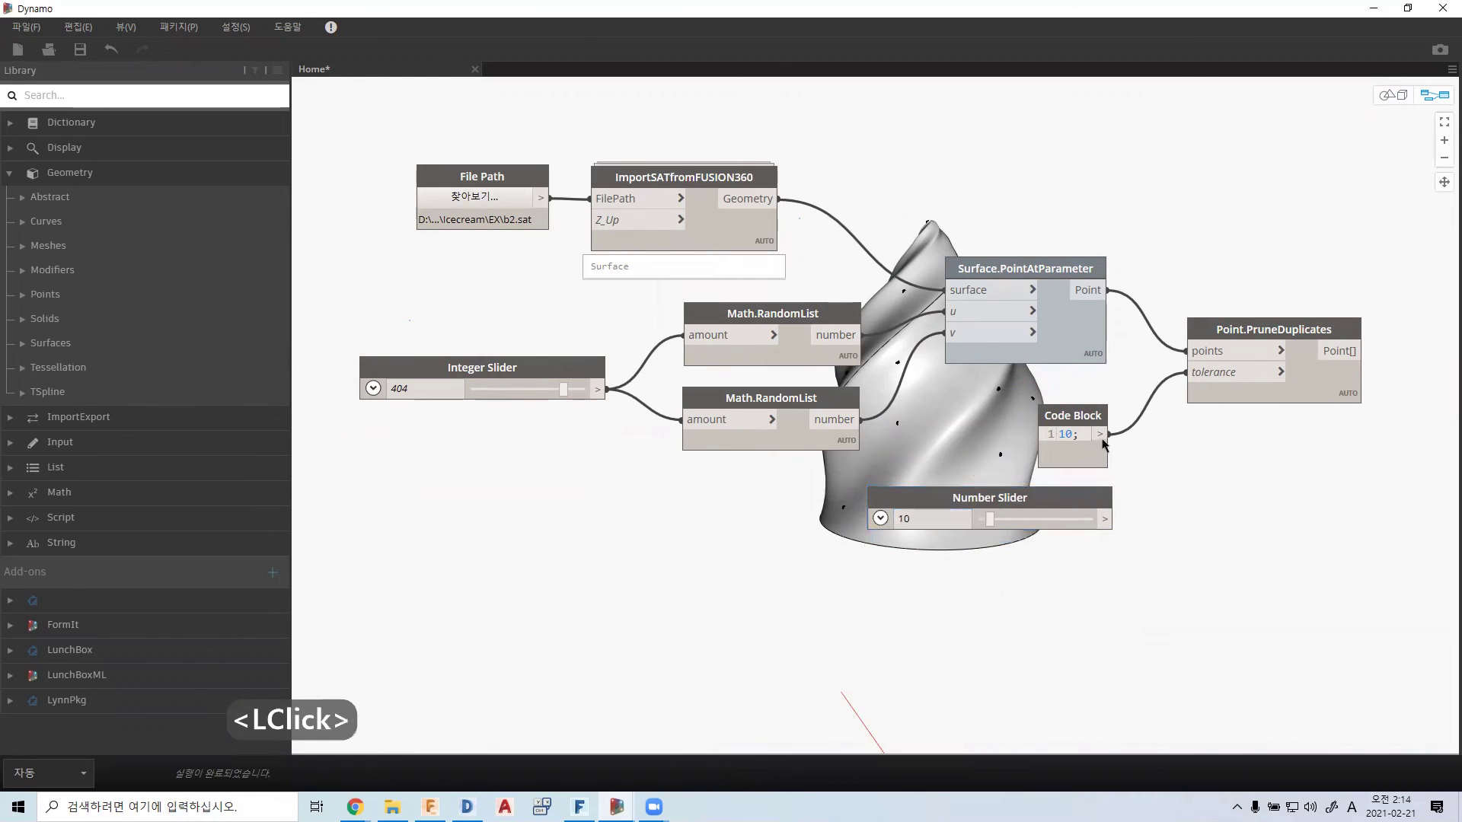
# - Move the tolerance connection from the Code Block to the Number Slider, delete the Code Block, and tidy the slider and Surface.PointAtParameter nodes
pyautogui.click(1101, 435)
pyautogui.click(1104, 520)
pyautogui.click(1135, 454)
pyautogui.keyDown('shift'); pyautogui.click(1100, 434); pyautogui.keyUp('shift')
pyautogui.keyDown('shift'); pyautogui.click(1105, 519); pyautogui.keyUp('shift')
pyautogui.click(1091, 459)
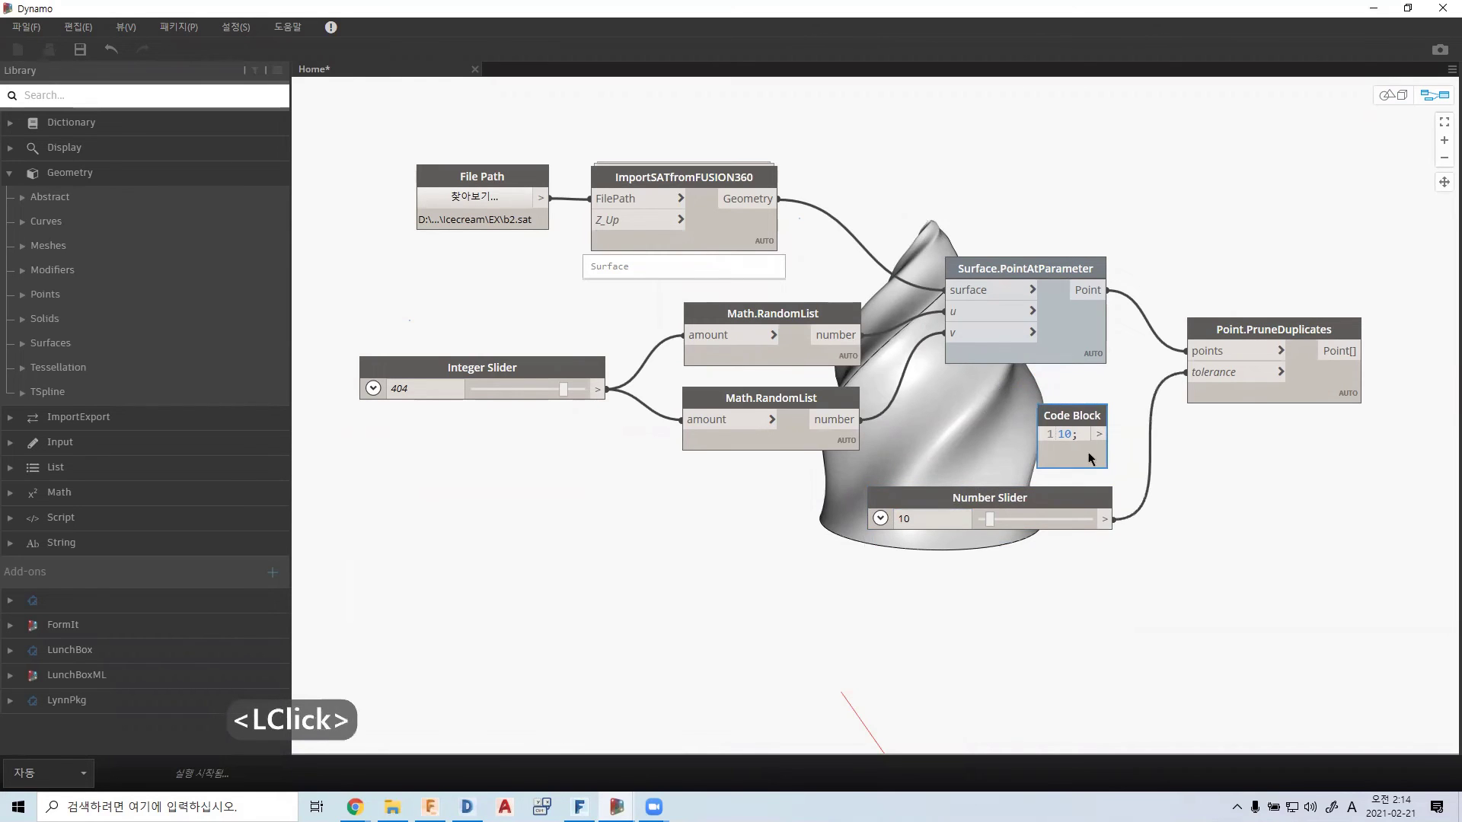
pyautogui.press('Delete')
pyautogui.moveTo(1070, 492); pyautogui.dragTo(1092, 395)
pyautogui.moveTo(1014, 396); pyautogui.dragTo(560, 286, button='middle')
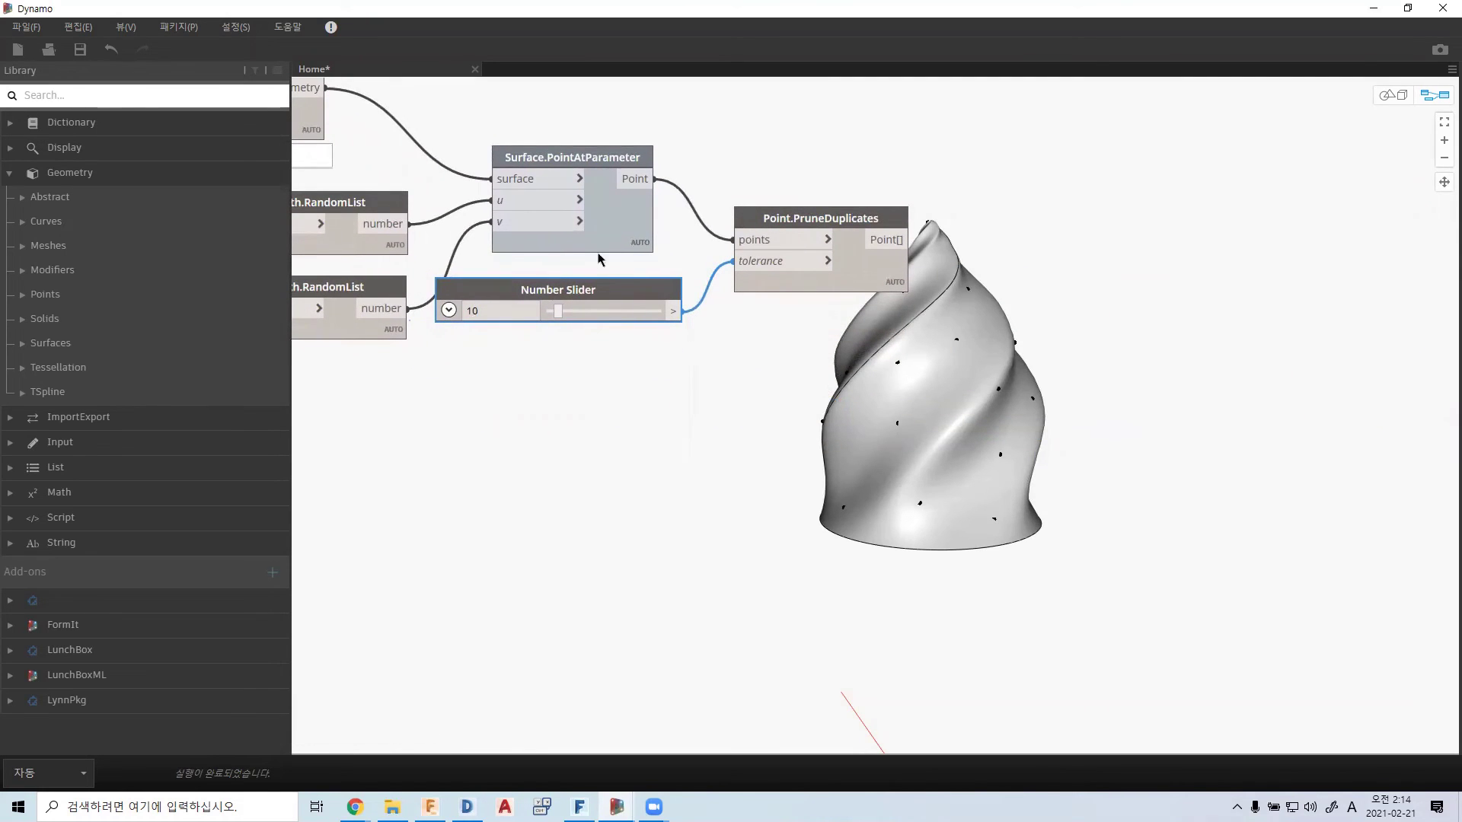
pyautogui.moveTo(617, 227); pyautogui.dragTo(613, 206)
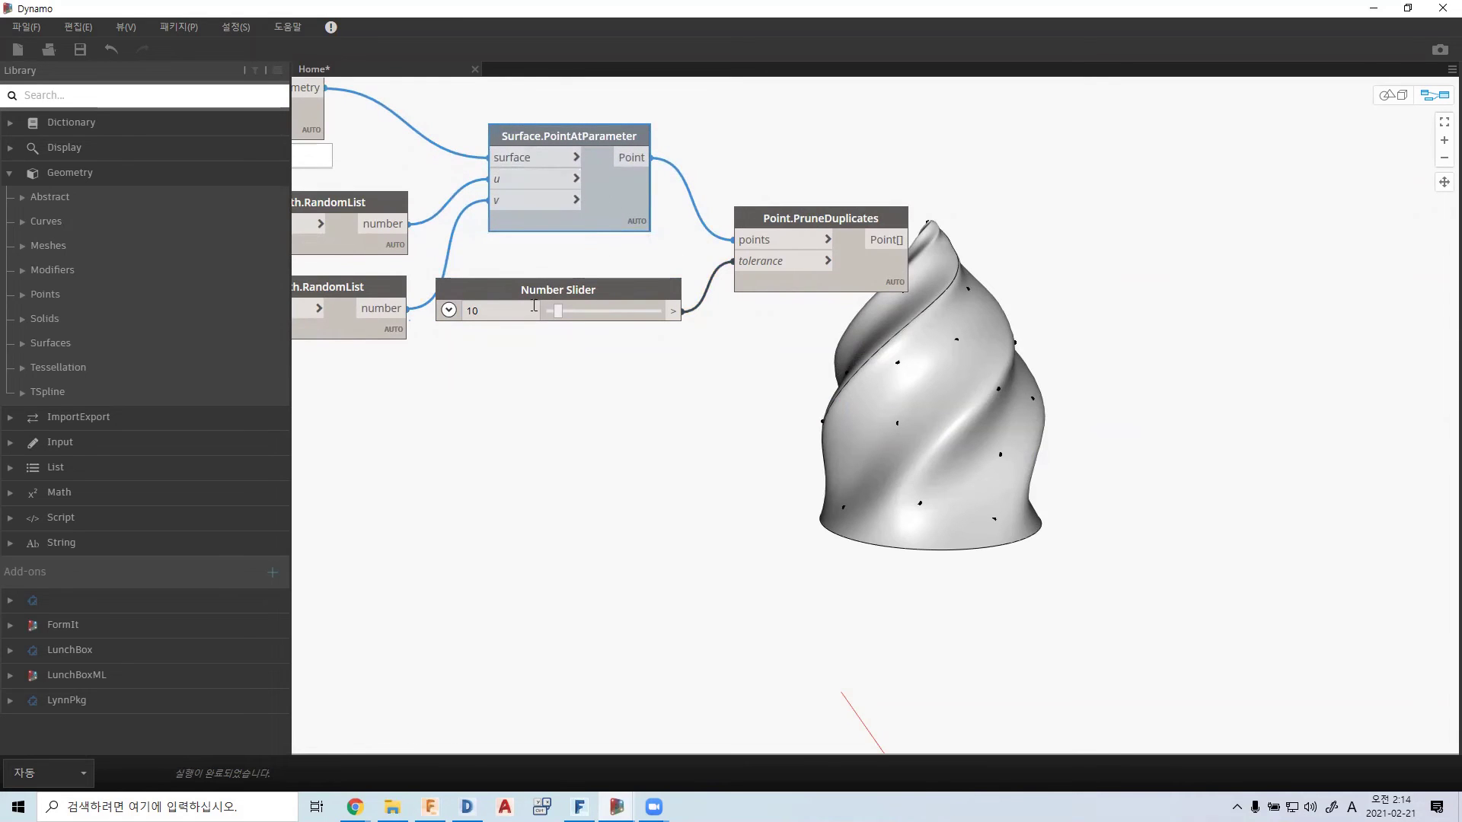
# - Set the Number Slider's range to a maximum of 20 and a minimum of 1
pyautogui.click(448, 310)
pyautogui.moveTo(518, 361); pyautogui.dragTo(432, 363)
pyautogui.write('1')
pyautogui.press('BackSpace')
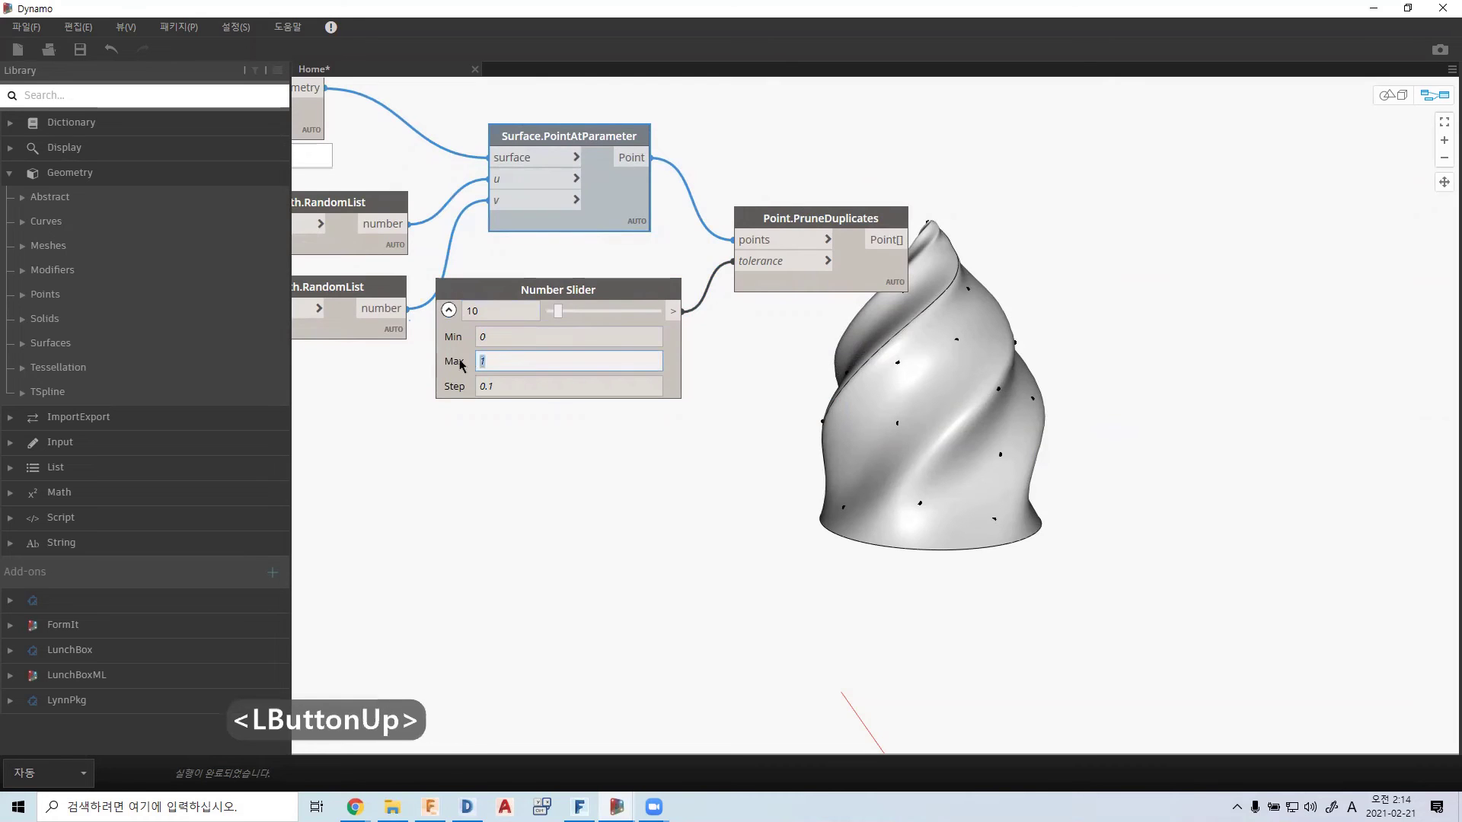
pyautogui.write('20')
pyautogui.click(534, 335)
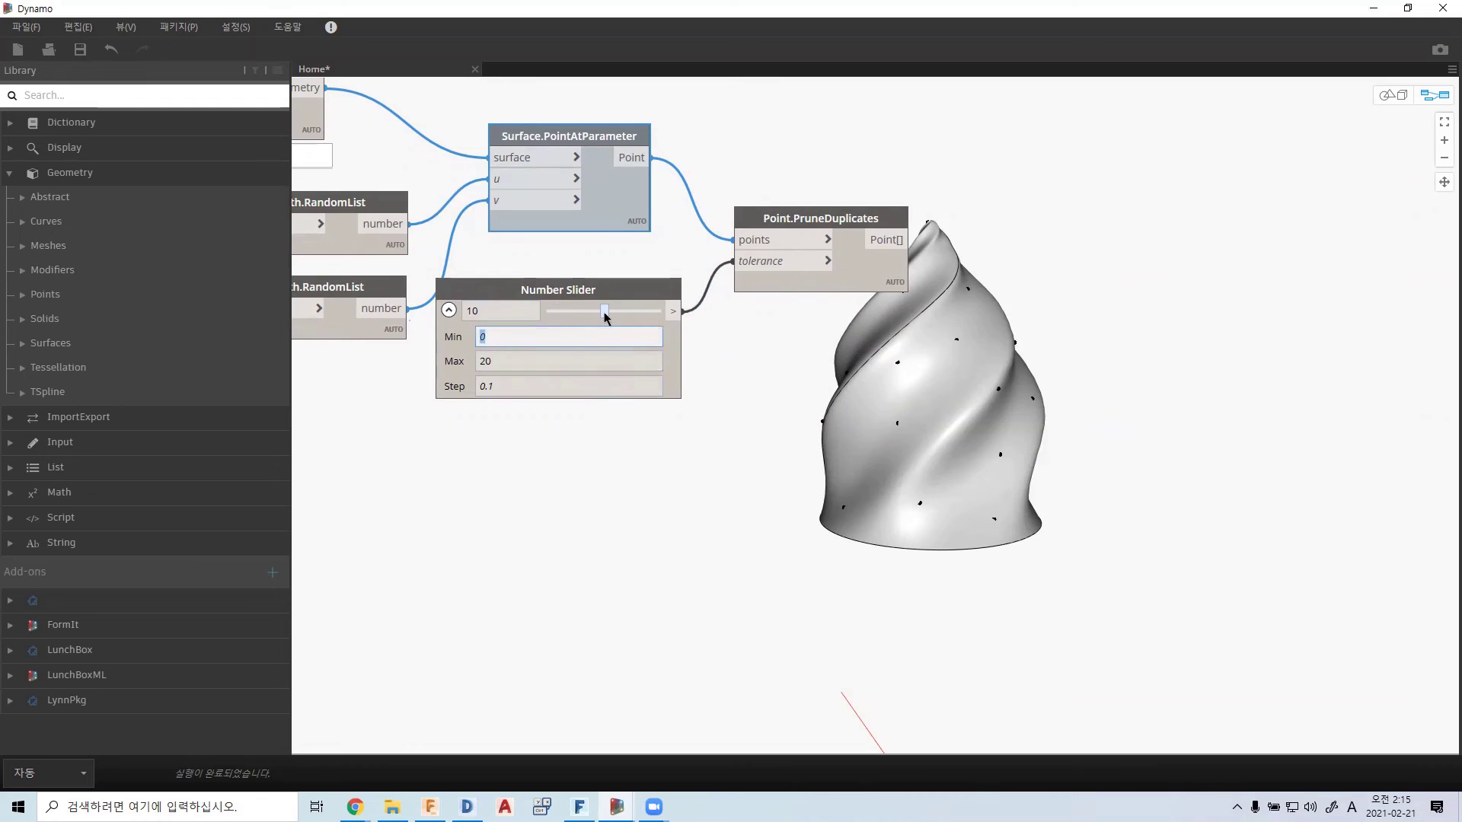
pyautogui.write('1')
pyautogui.click(449, 310)
# - Try Point.PruneDuplicates tolerances such as 3.2, 5.4, 17 and 18.6 with the Number Slider, ending at 2.5
pyautogui.moveTo(598, 314); pyautogui.dragTo(560, 318)
pyautogui.click(560, 318)
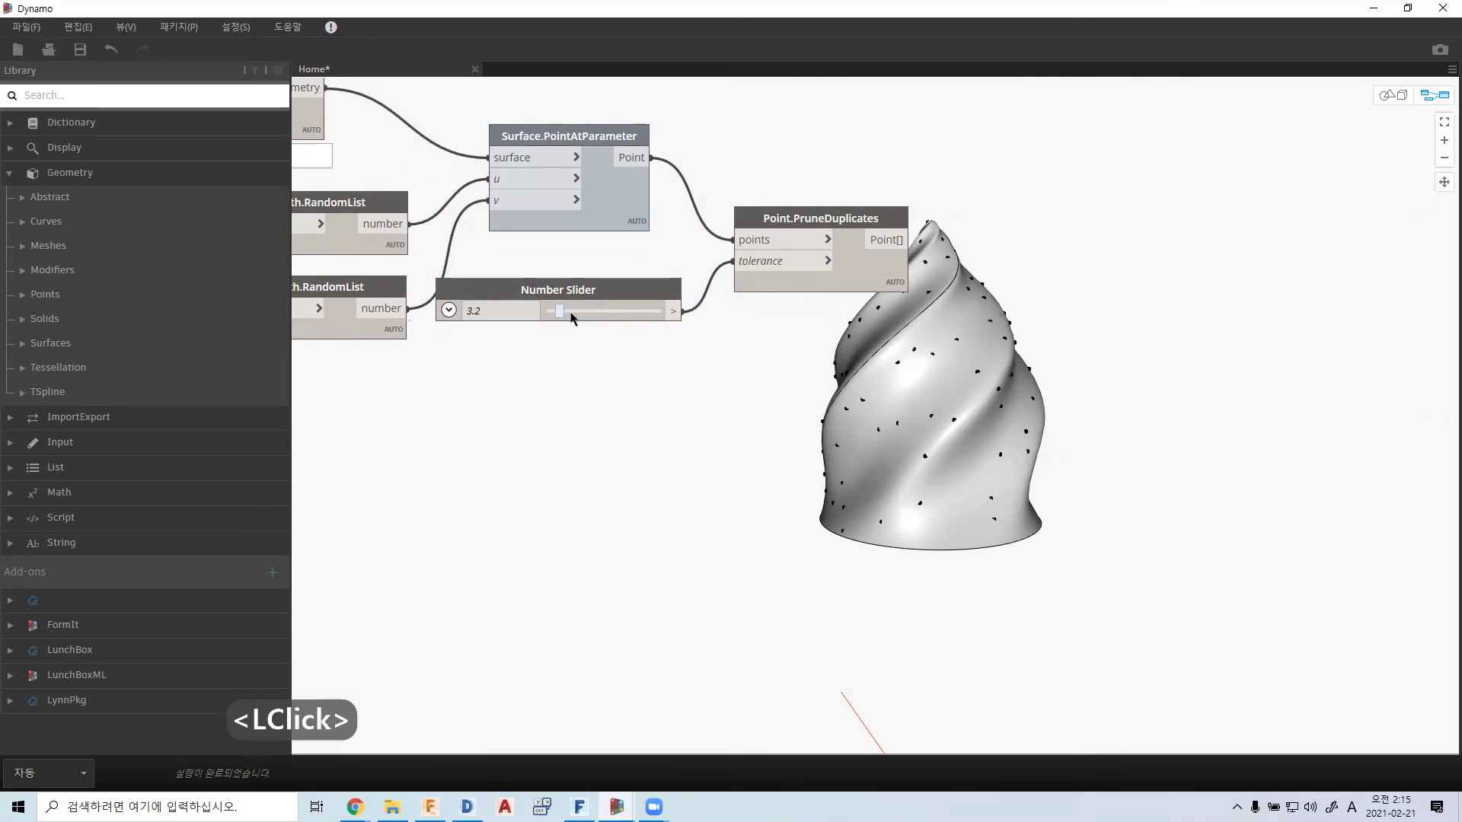
pyautogui.click(572, 316)
pyautogui.click(620, 316)
pyautogui.click(646, 316)
pyautogui.click(601, 314)
pyautogui.click(562, 314)
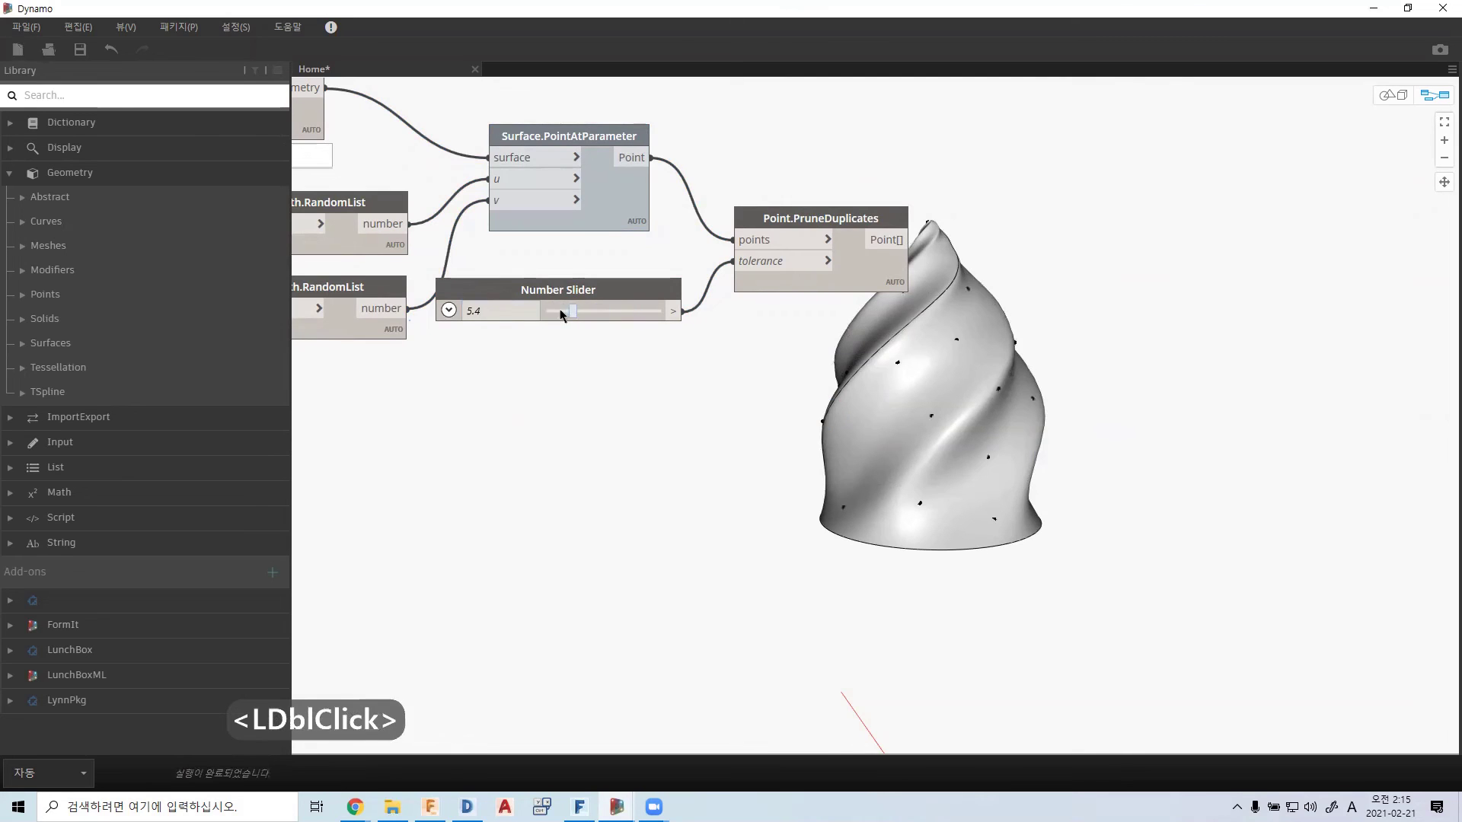
pyautogui.click(556, 313)
pyautogui.click(565, 313)
pyautogui.click(607, 313)
pyautogui.click(642, 314)
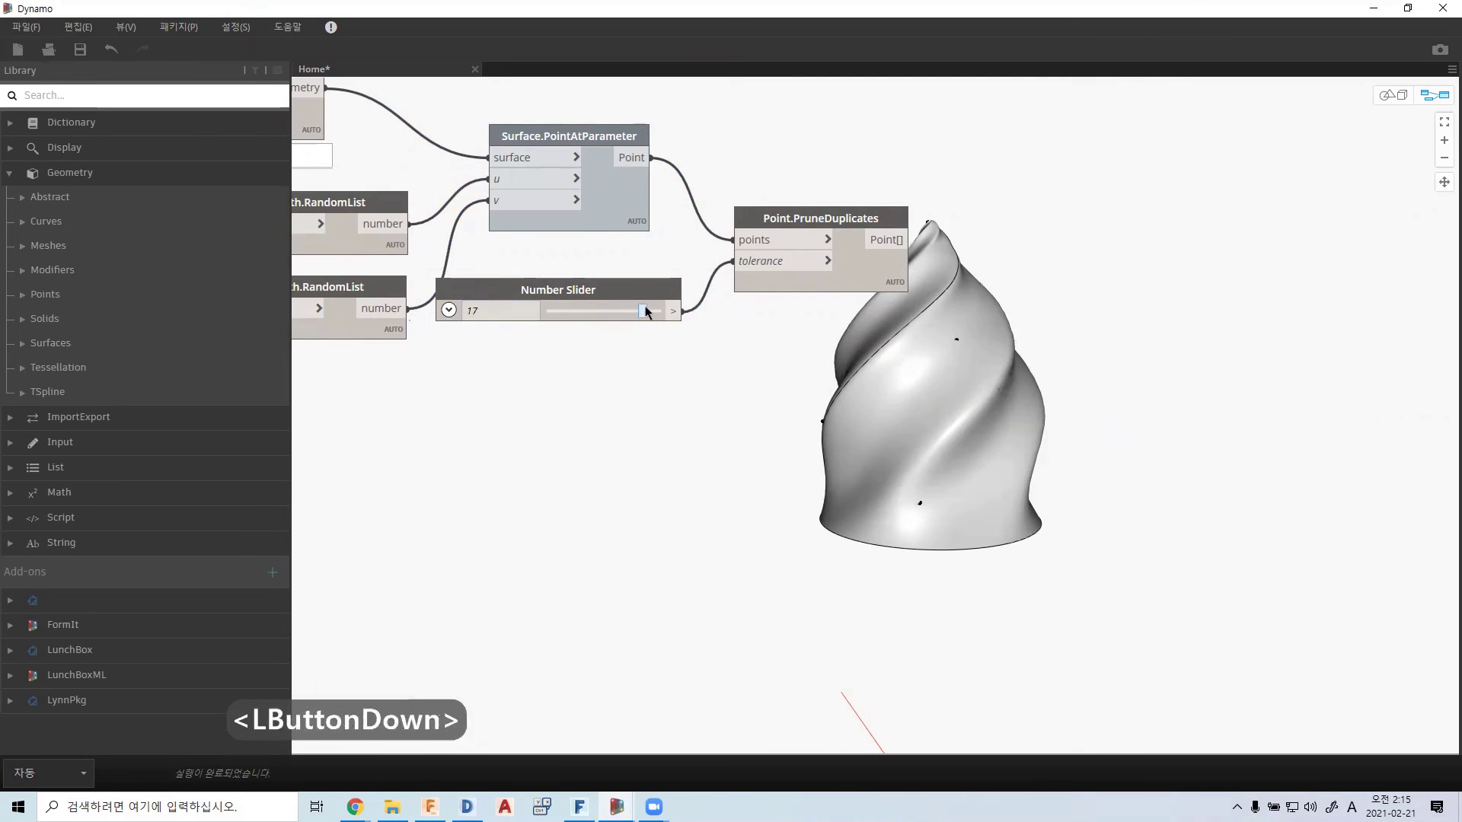
pyautogui.click(647, 317)
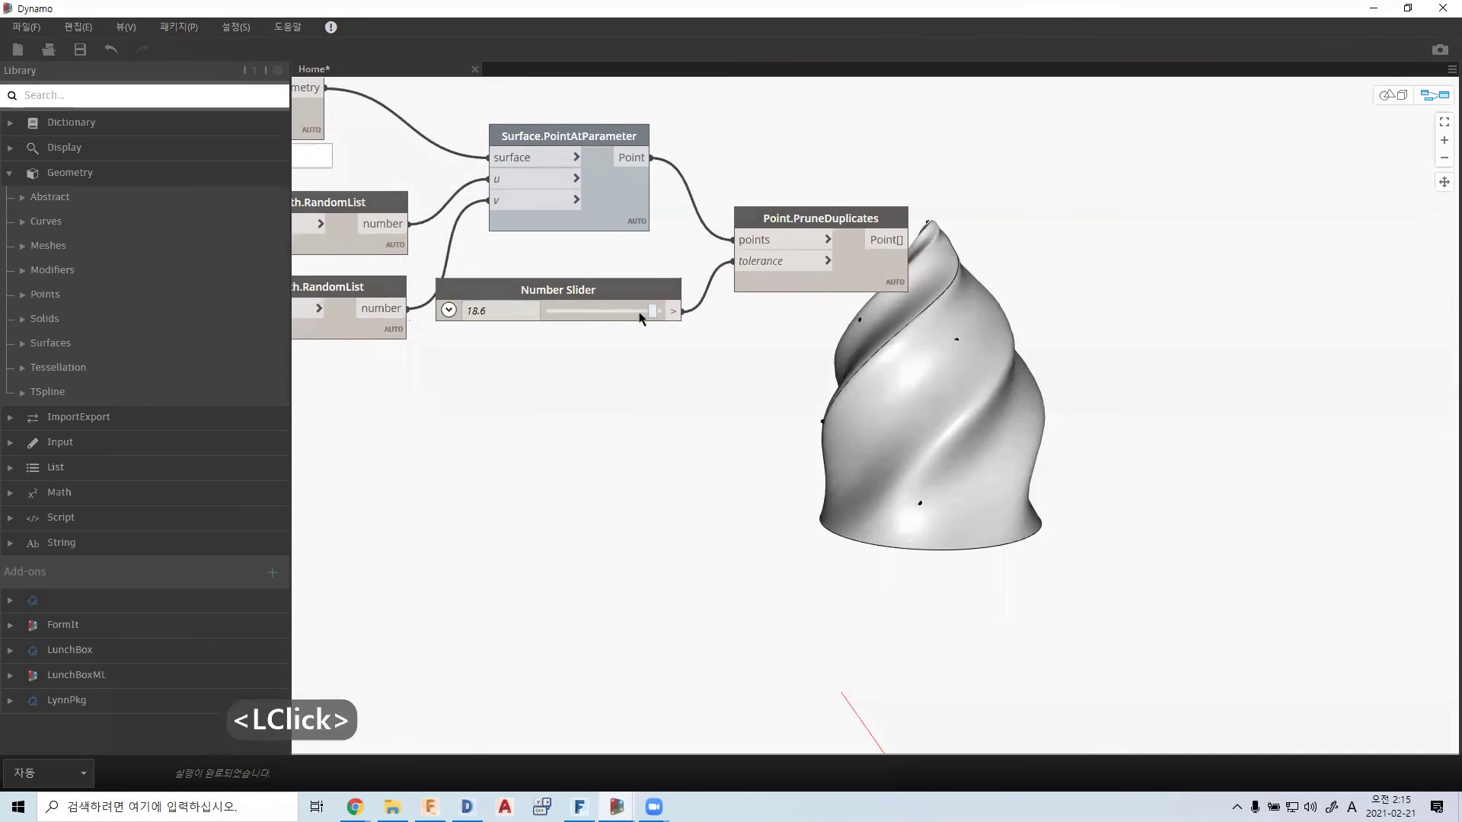
pyautogui.doubleClick(588, 315)
pyautogui.moveTo(588, 314); pyautogui.dragTo(556, 315)
pyautogui.scroll(-1, 598, 336)
pyautogui.scroll(-3, 596, 330)
pyautogui.moveTo(526, 349); pyautogui.dragTo(811, 377, button='middle')
pyautogui.scroll(4, 638, 233)
pyautogui.moveTo(1055, 402); pyautogui.dragTo(662, 322, button='middle')
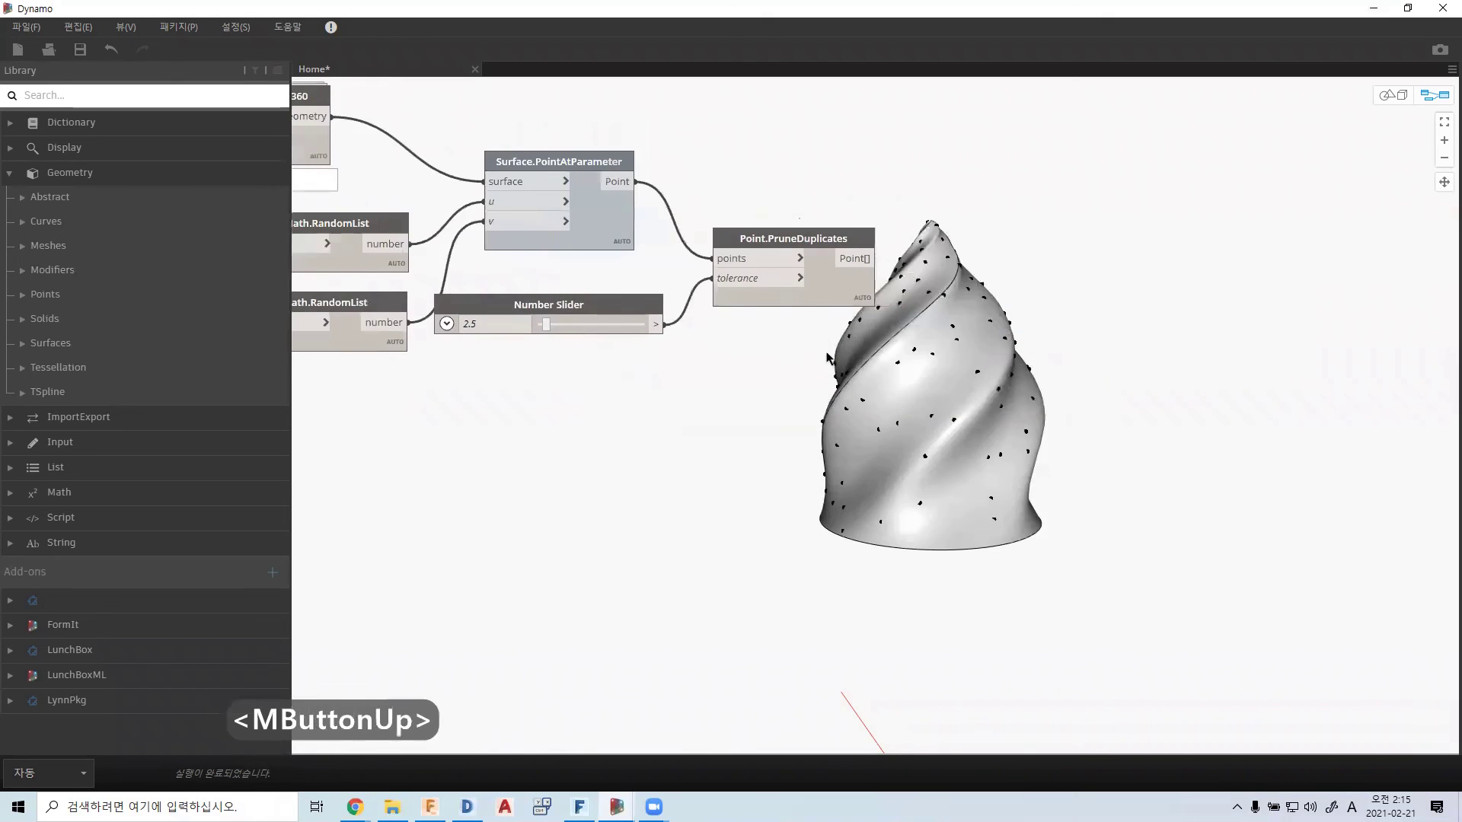
# - Raise the tolerance to 14.4 and higher with the Number Slider, and bring it down to 3.8
pyautogui.scroll(3, 661, 322)
pyautogui.click(520, 315)
pyautogui.click(587, 315)
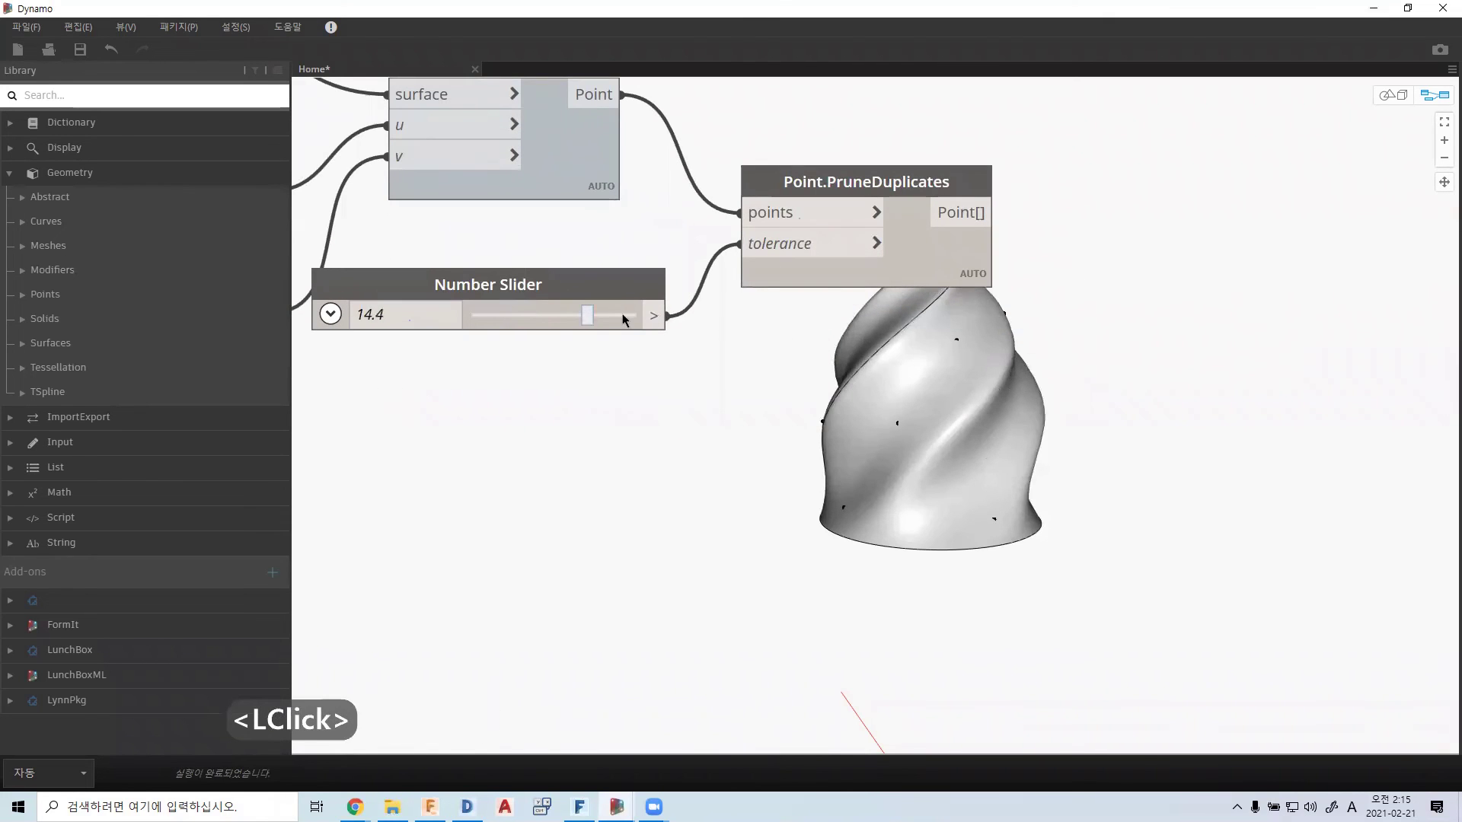
pyautogui.click(624, 316)
pyautogui.click(566, 317)
pyautogui.click(493, 315)
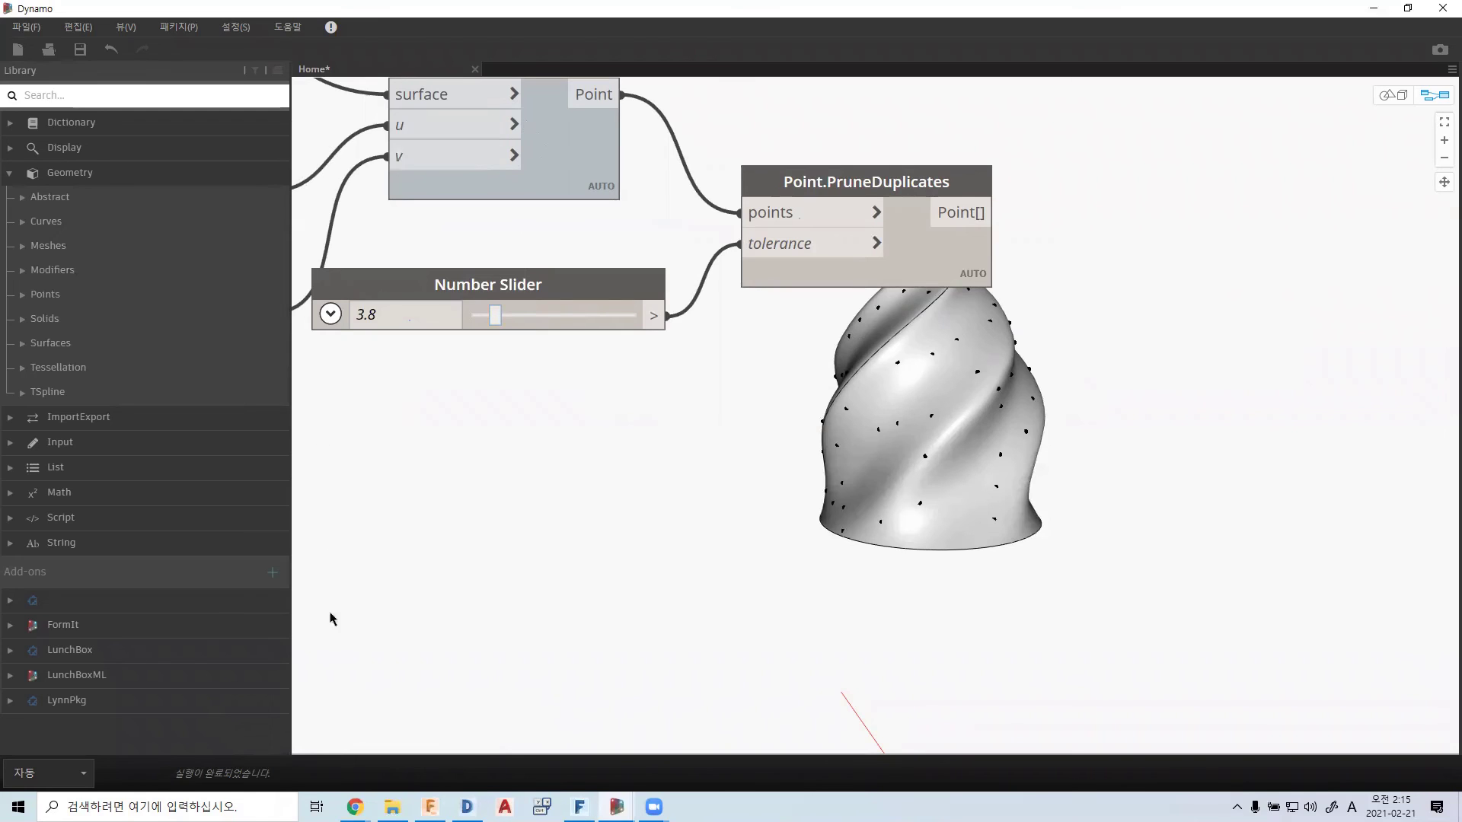
# - Move the Point.PruneDuplicates node slightly up and pin its output list preview open
pyautogui.moveTo(355, 807)
pyautogui.moveTo(570, 201); pyautogui.dragTo(626, 356, button='middle')
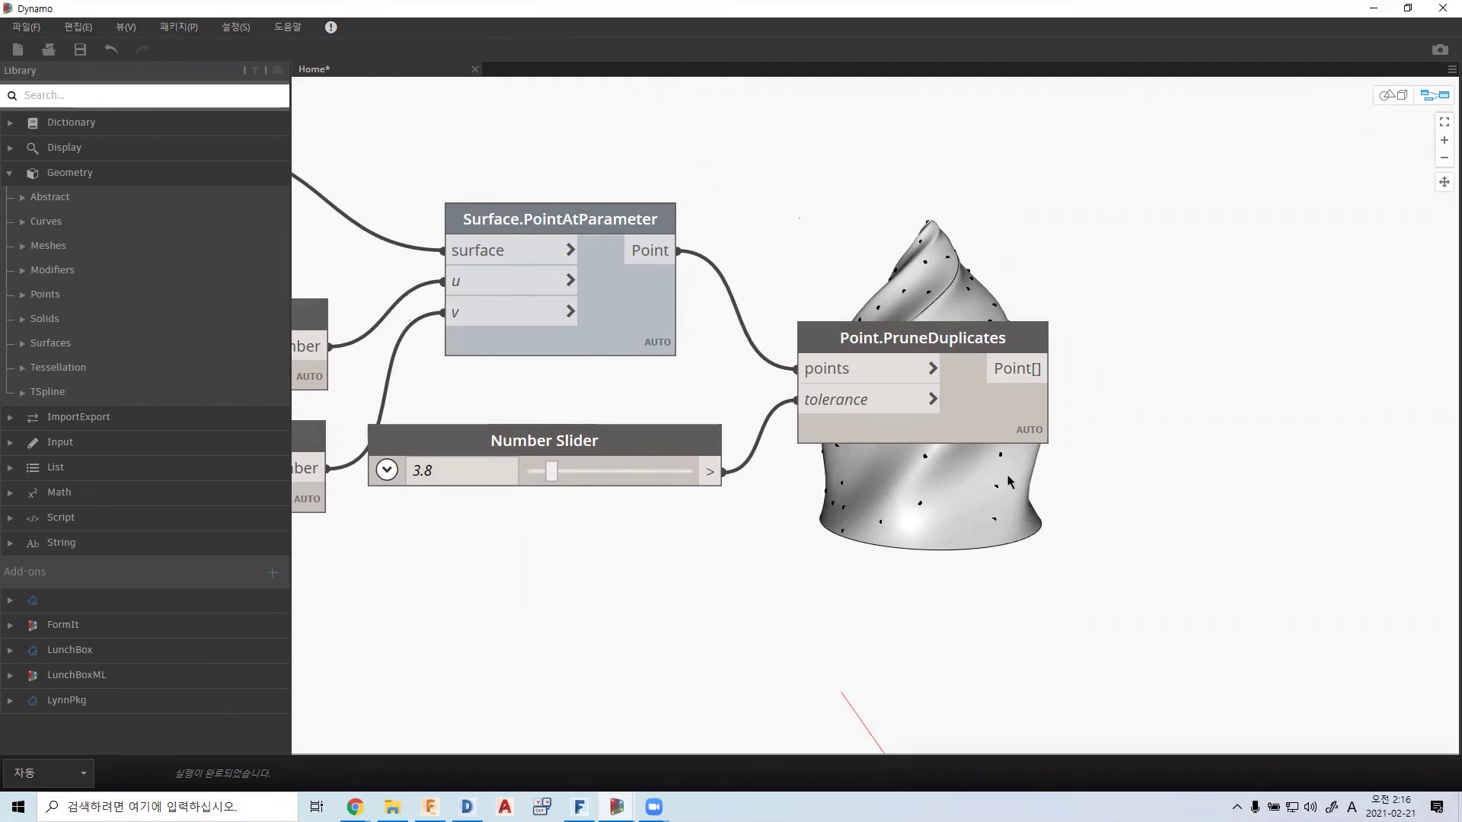
pyautogui.moveTo(1000, 415); pyautogui.dragTo(996, 371)
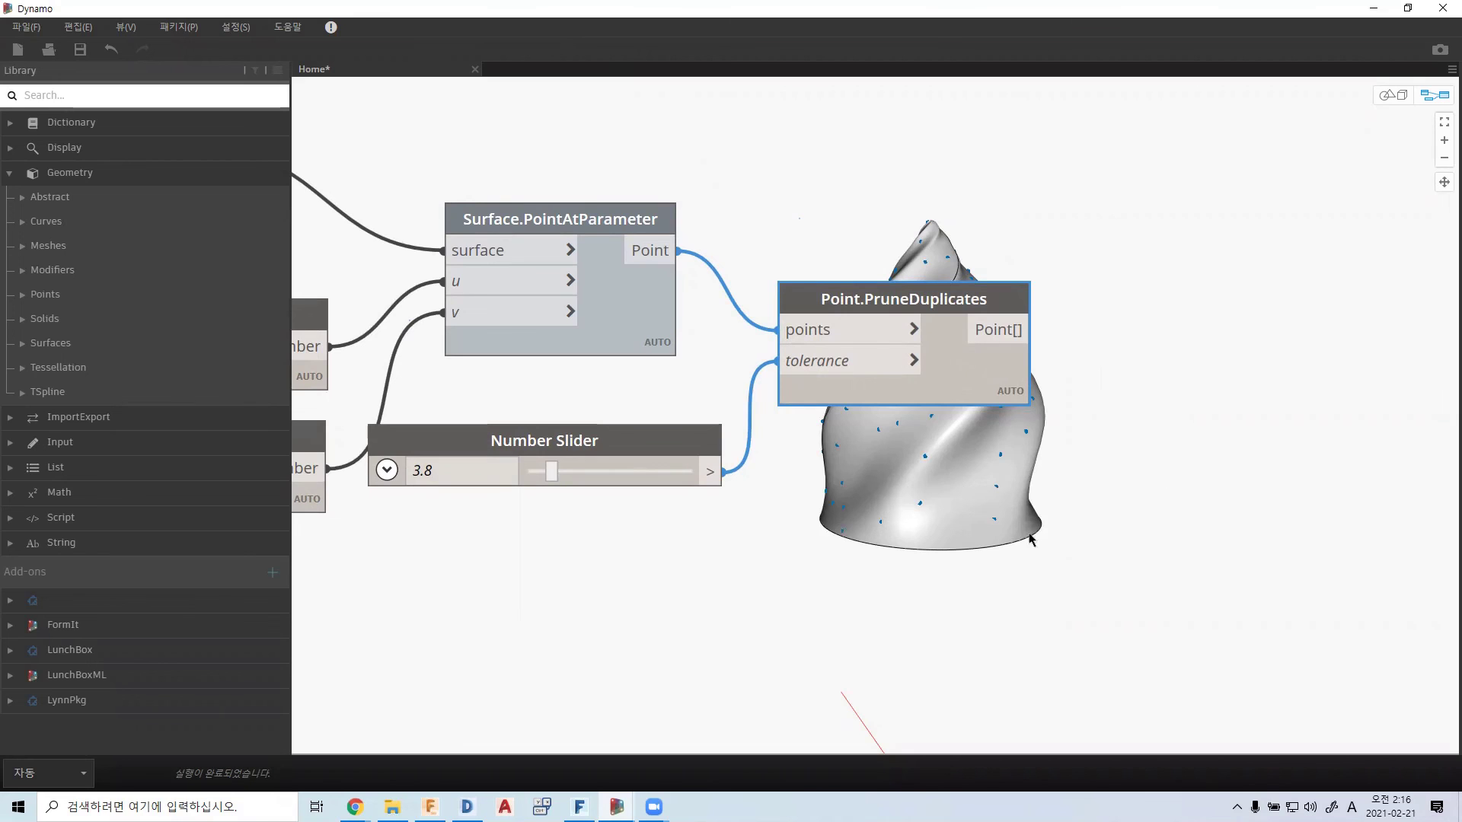
pyautogui.moveTo(957, 468); pyautogui.dragTo(682, 402, button='middle')
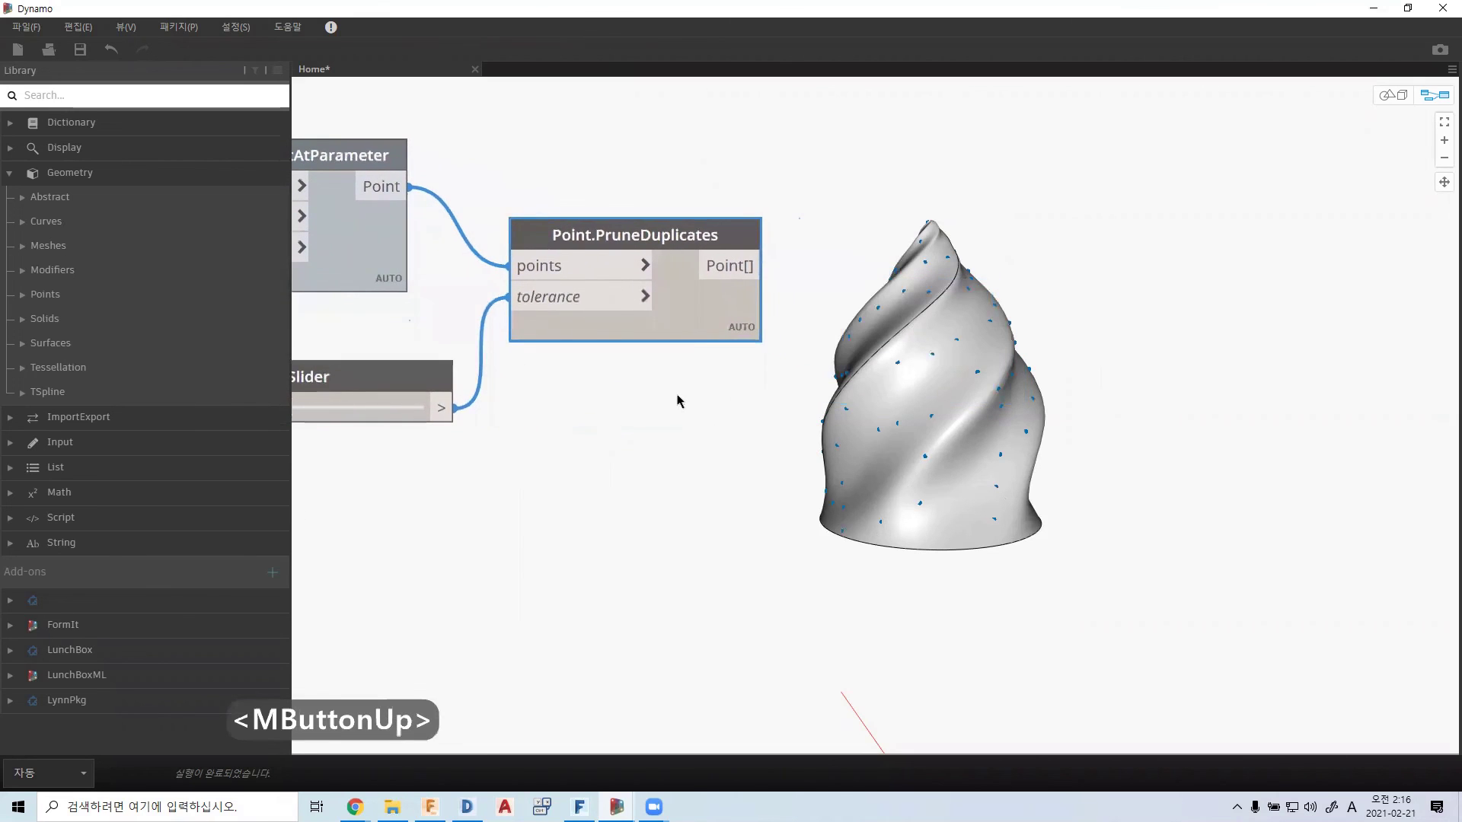
pyautogui.scroll(3, 880, 335)
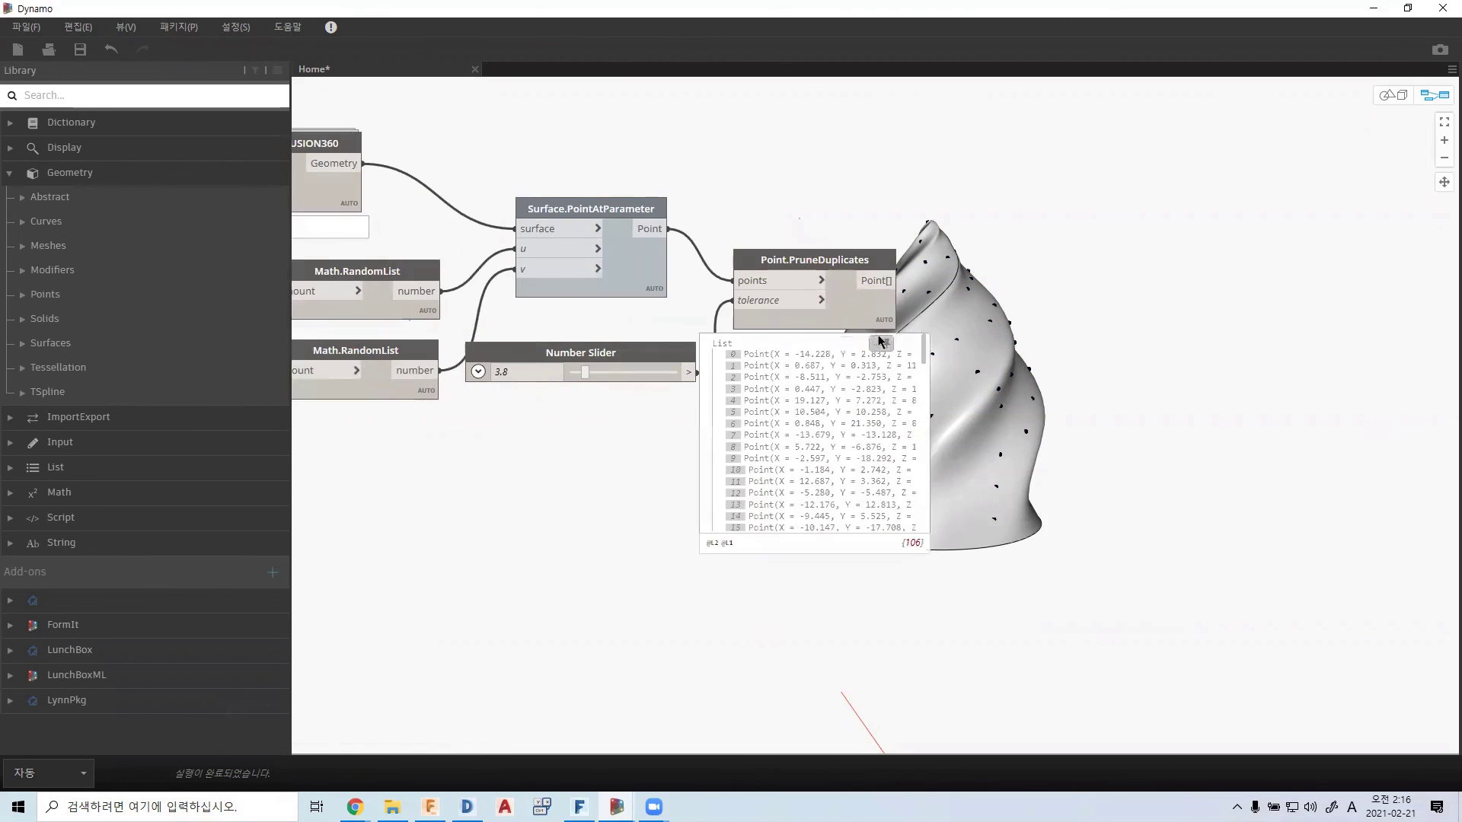
pyautogui.click(884, 345)
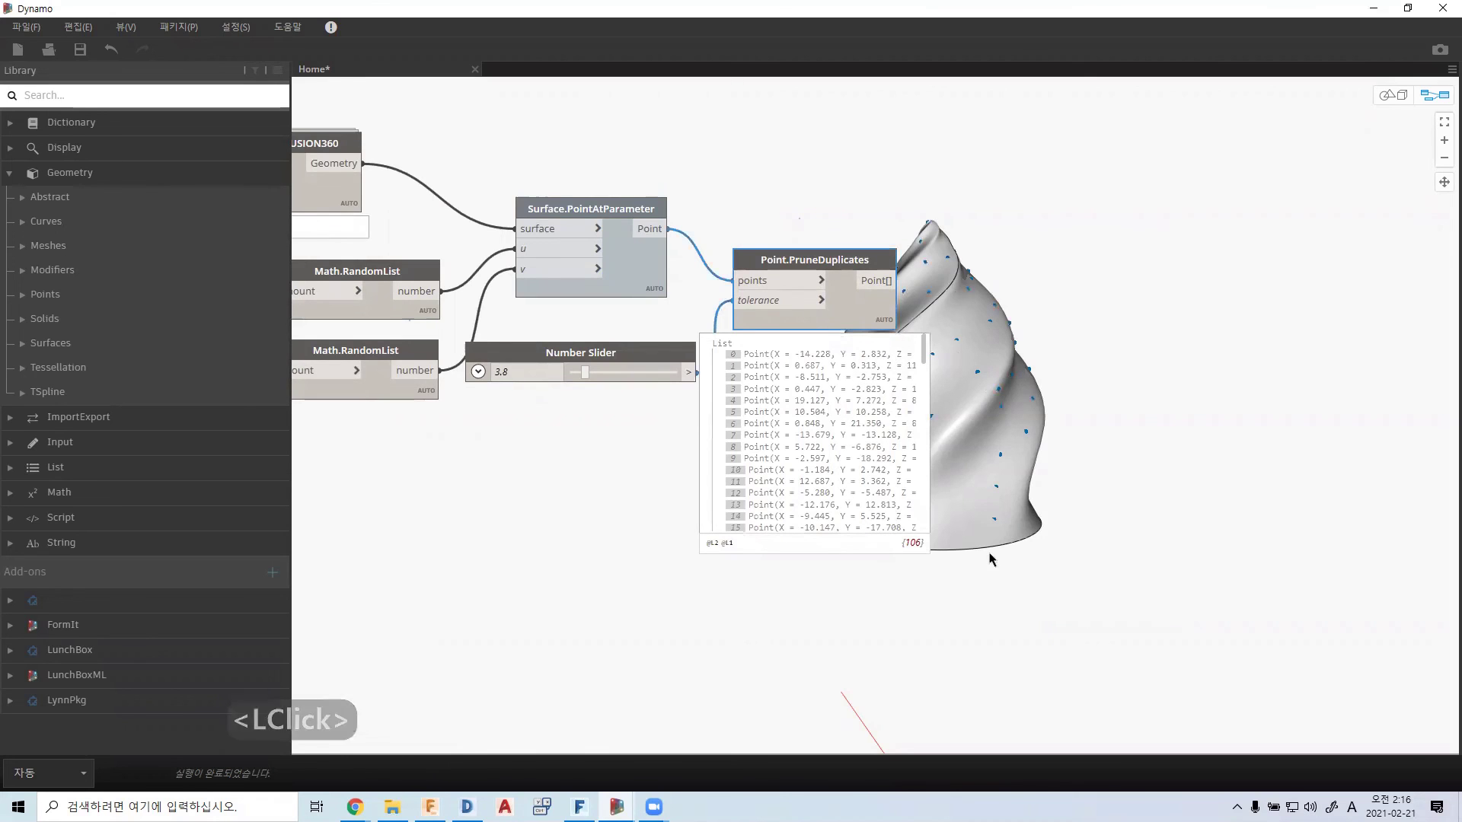
# - Try several random point amounts such as 217 and 241 with the Integer Slider, and leave it at 464
pyautogui.moveTo(1045, 451); pyautogui.dragTo(1025, 416, button='middle')
pyautogui.hotkey('ctrl', 'b')
pyautogui.moveTo(1045, 415); pyautogui.dragTo(1020, 424, button='right')
pyautogui.hotkey('ctrl', 'b')
pyautogui.moveTo(456, 403); pyautogui.dragTo(953, 432, button='middle')
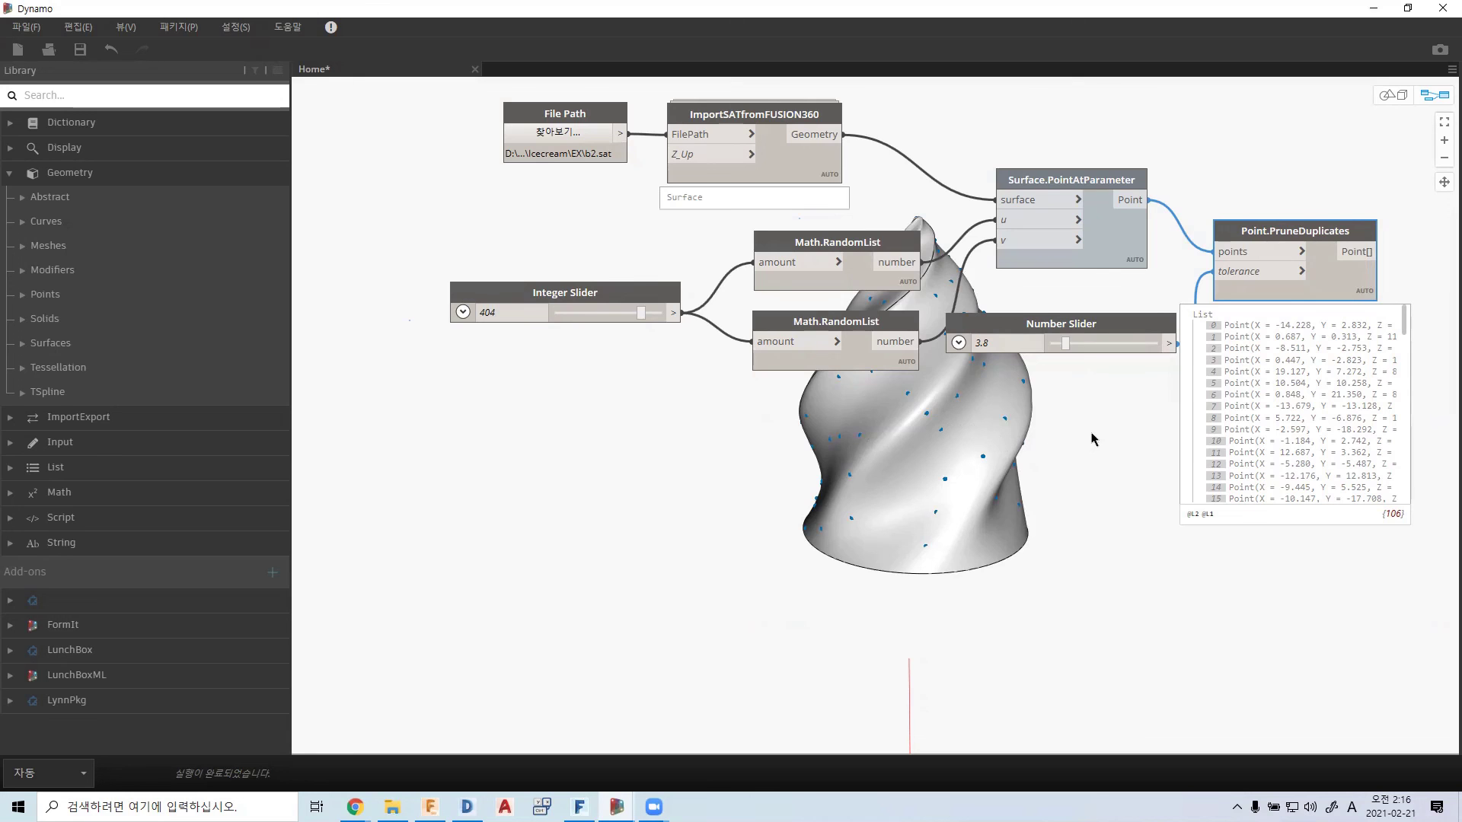
pyautogui.moveTo(1095, 440); pyautogui.dragTo(616, 294, button='middle')
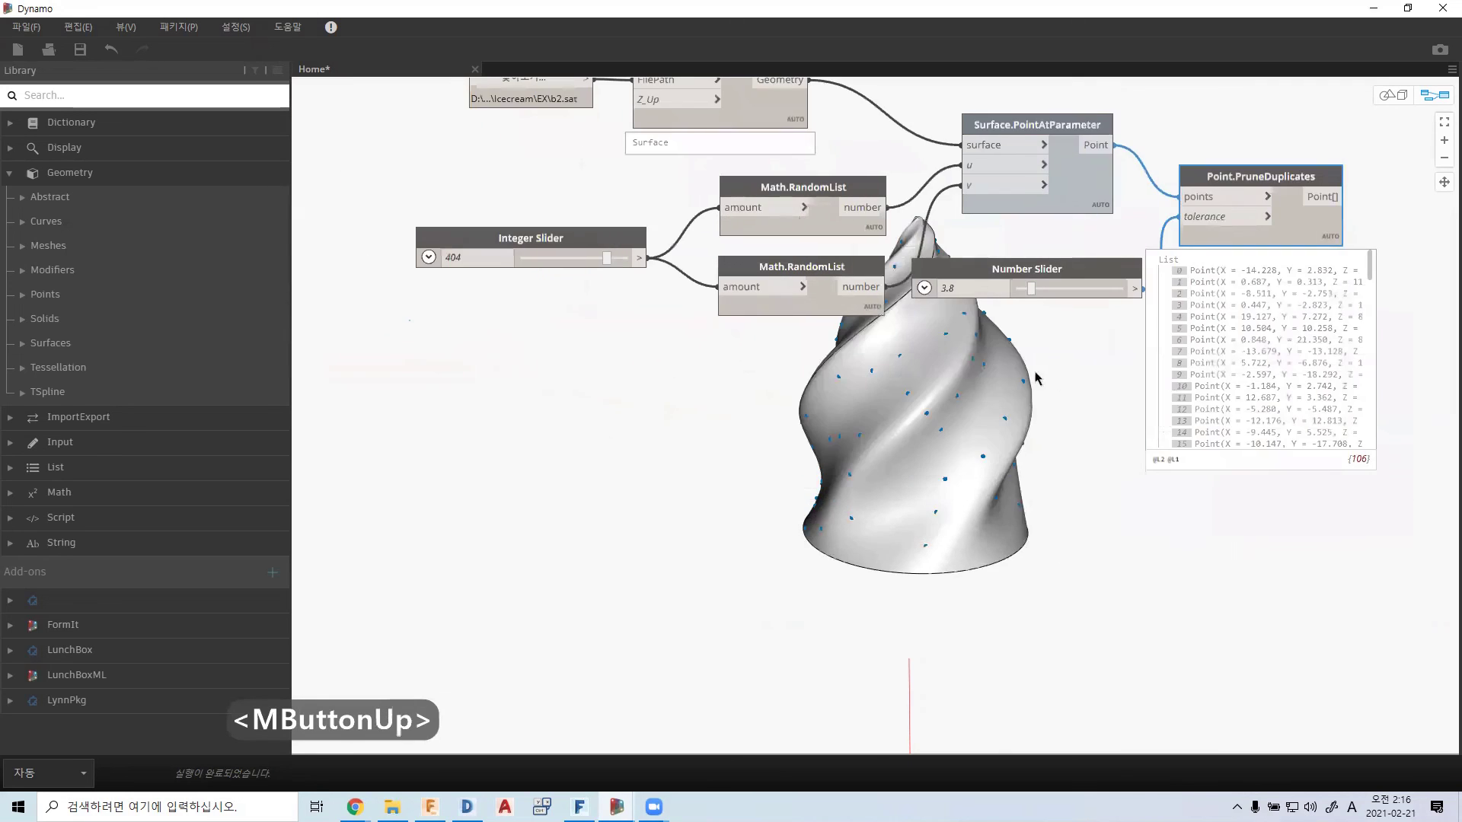
pyautogui.click(566, 259)
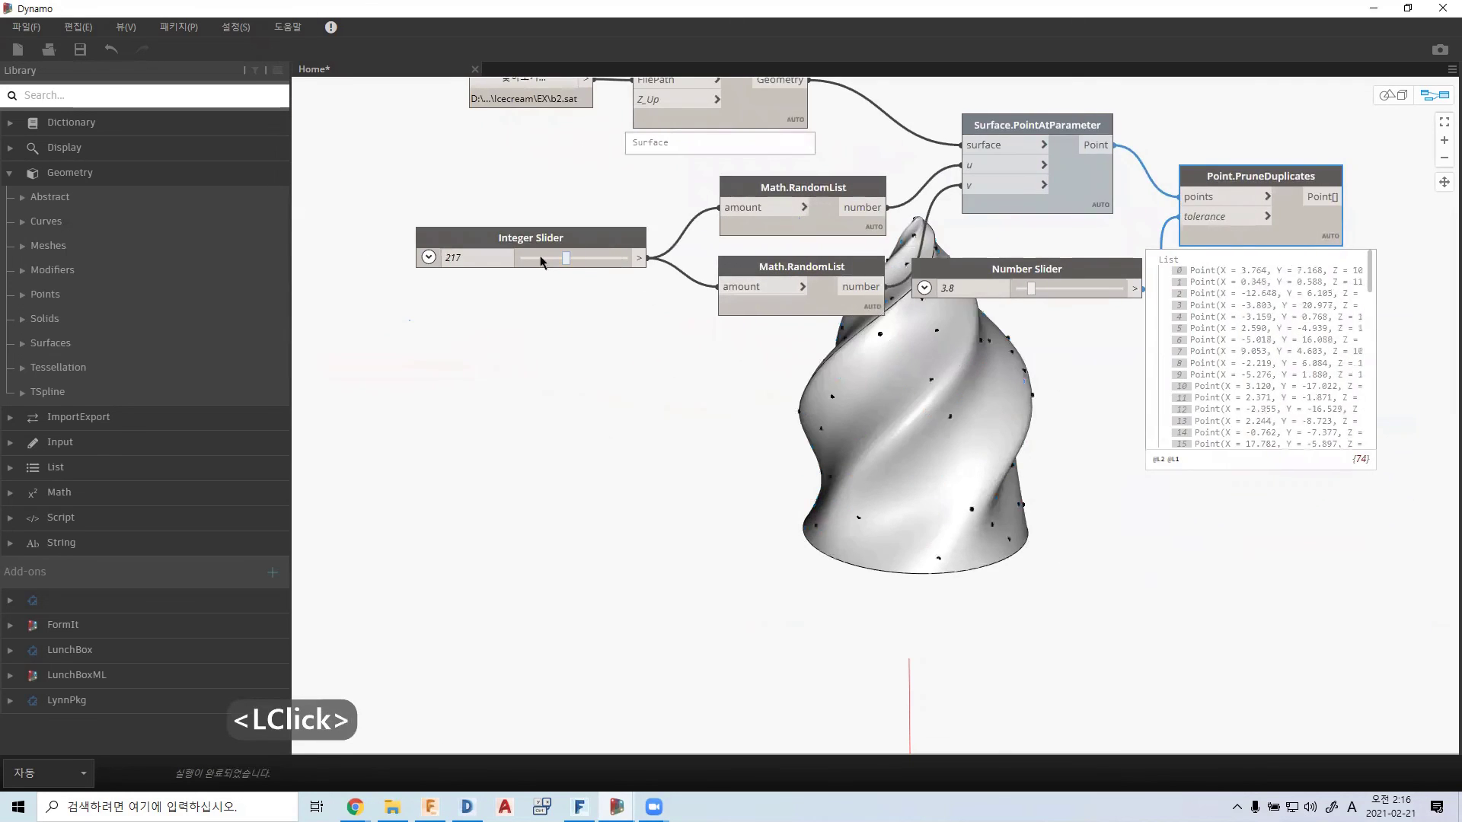
pyautogui.click(531, 259)
pyautogui.doubleClick(545, 258)
pyautogui.doubleClick(587, 258)
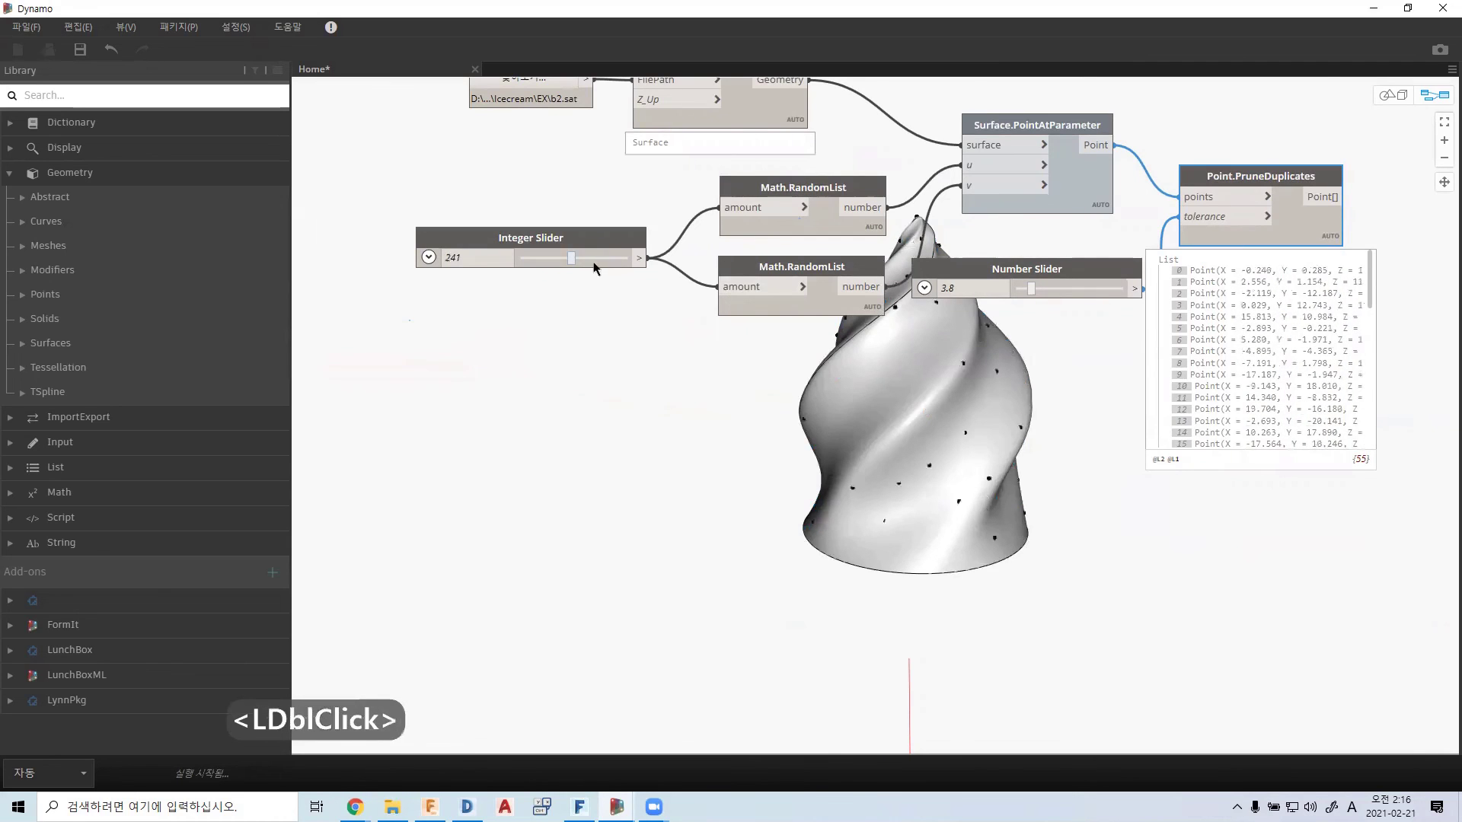
pyautogui.click(610, 259)
pyautogui.doubleClick(621, 262)
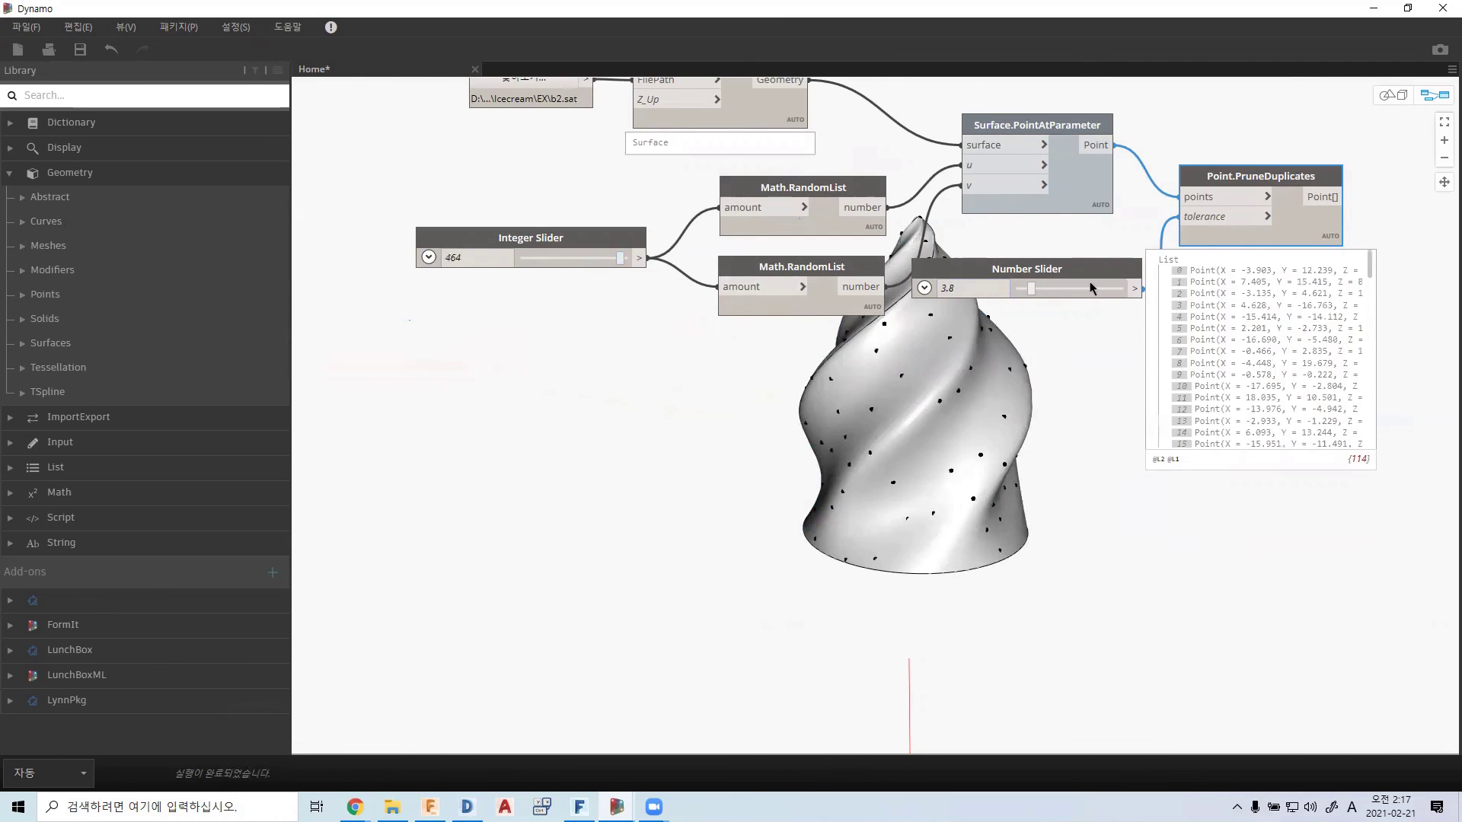
# - Compare tolerances such as 2.7, 17.7 and 5.5 with the Number Slider, and leave the tolerance at 3.3
pyautogui.click(1052, 289)
pyautogui.doubleClick(1040, 290)
pyautogui.doubleClick(1051, 289)
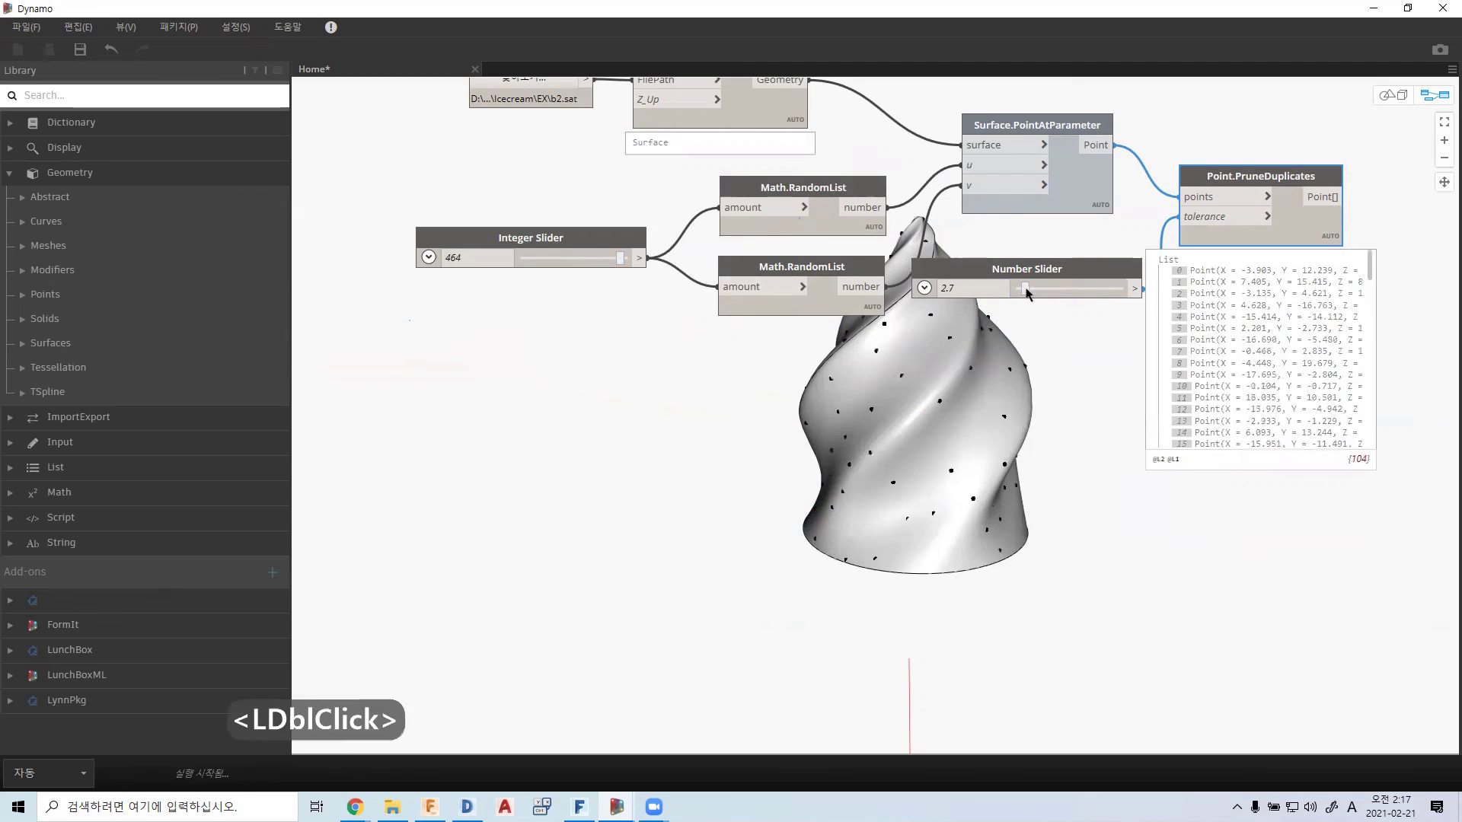
pyautogui.click(1078, 294)
pyautogui.click(1085, 294)
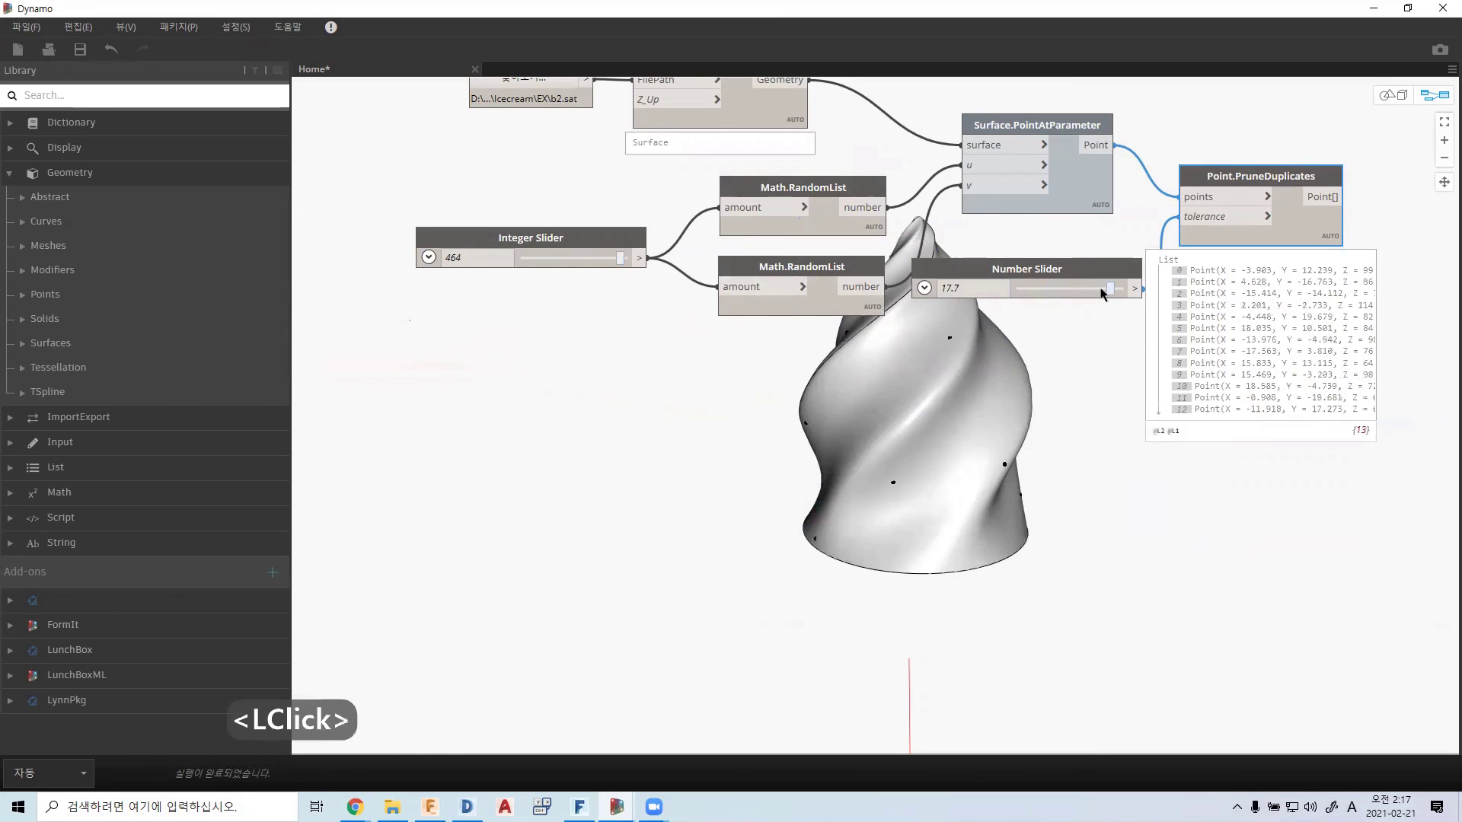
pyautogui.click(1088, 294)
pyautogui.moveTo(1087, 294); pyautogui.dragTo(1030, 294)
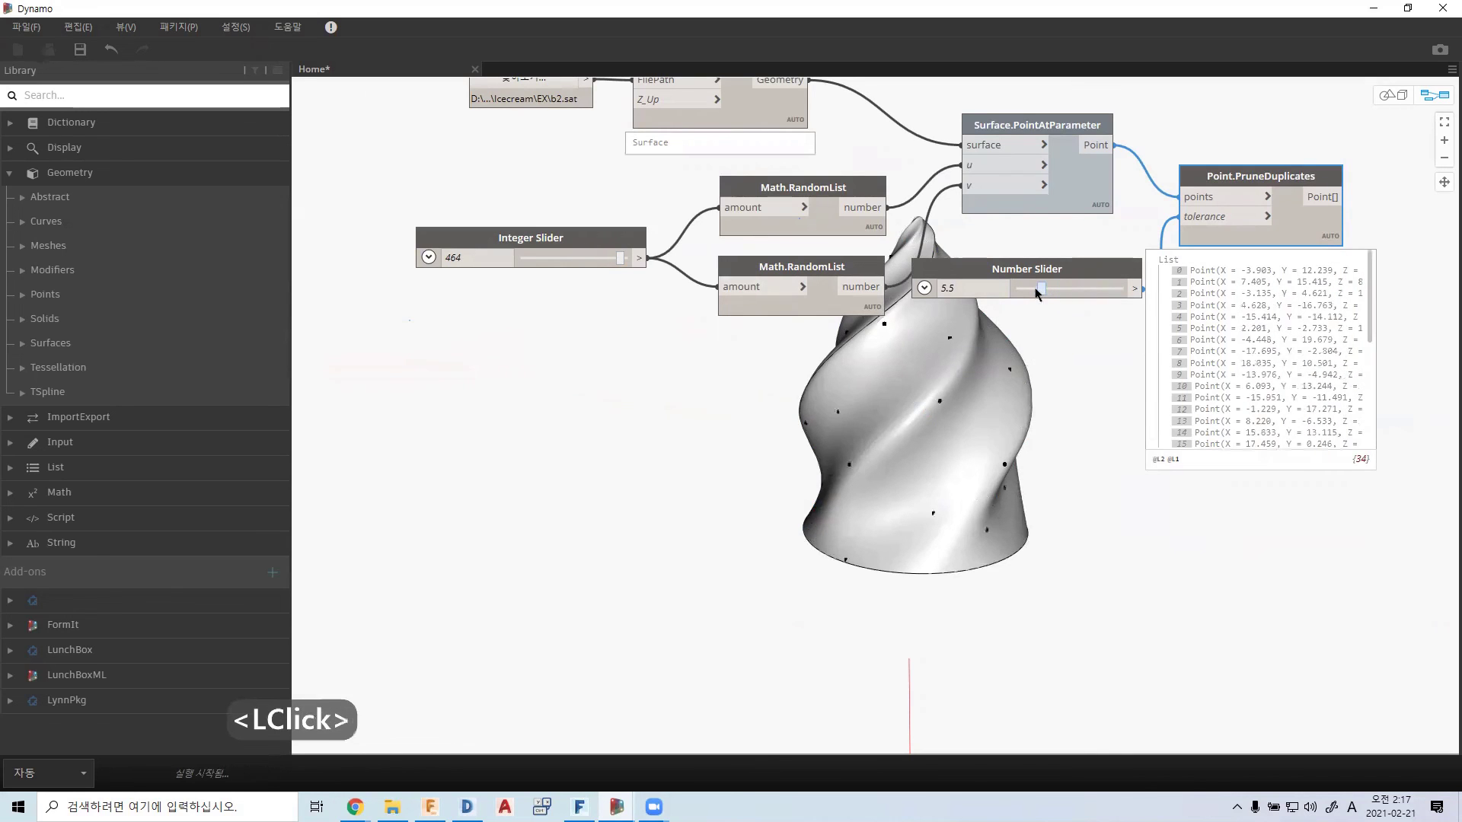
pyautogui.moveTo(1058, 302); pyautogui.dragTo(1033, 267, button='middle')
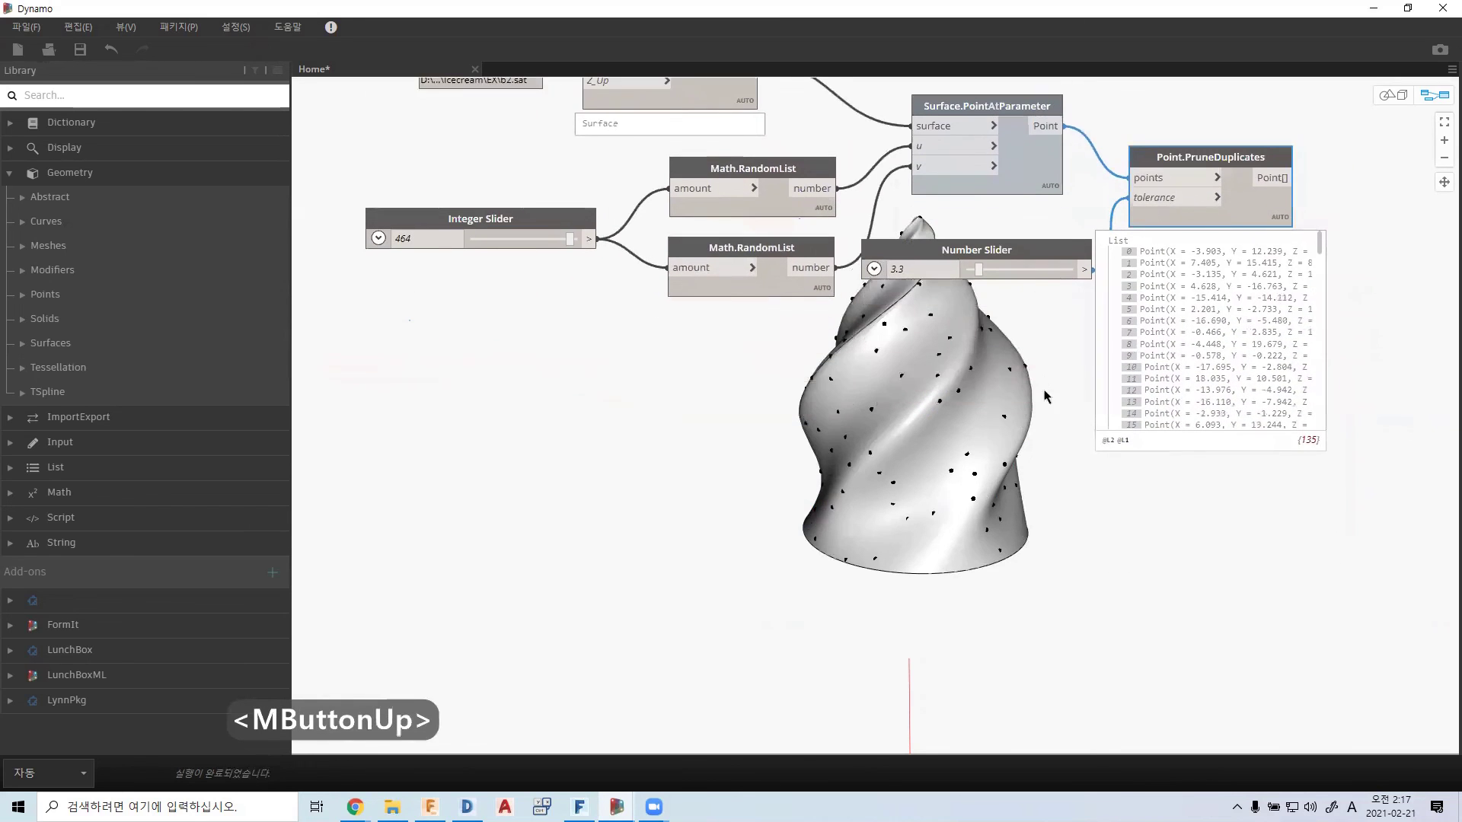
pyautogui.moveTo(1045, 412)
pyautogui.mouseDown(button='middle')
pyautogui.moveTo(1041, 385)
pyautogui.moveTo(1045, 438)
pyautogui.mouseUp(button='middle')
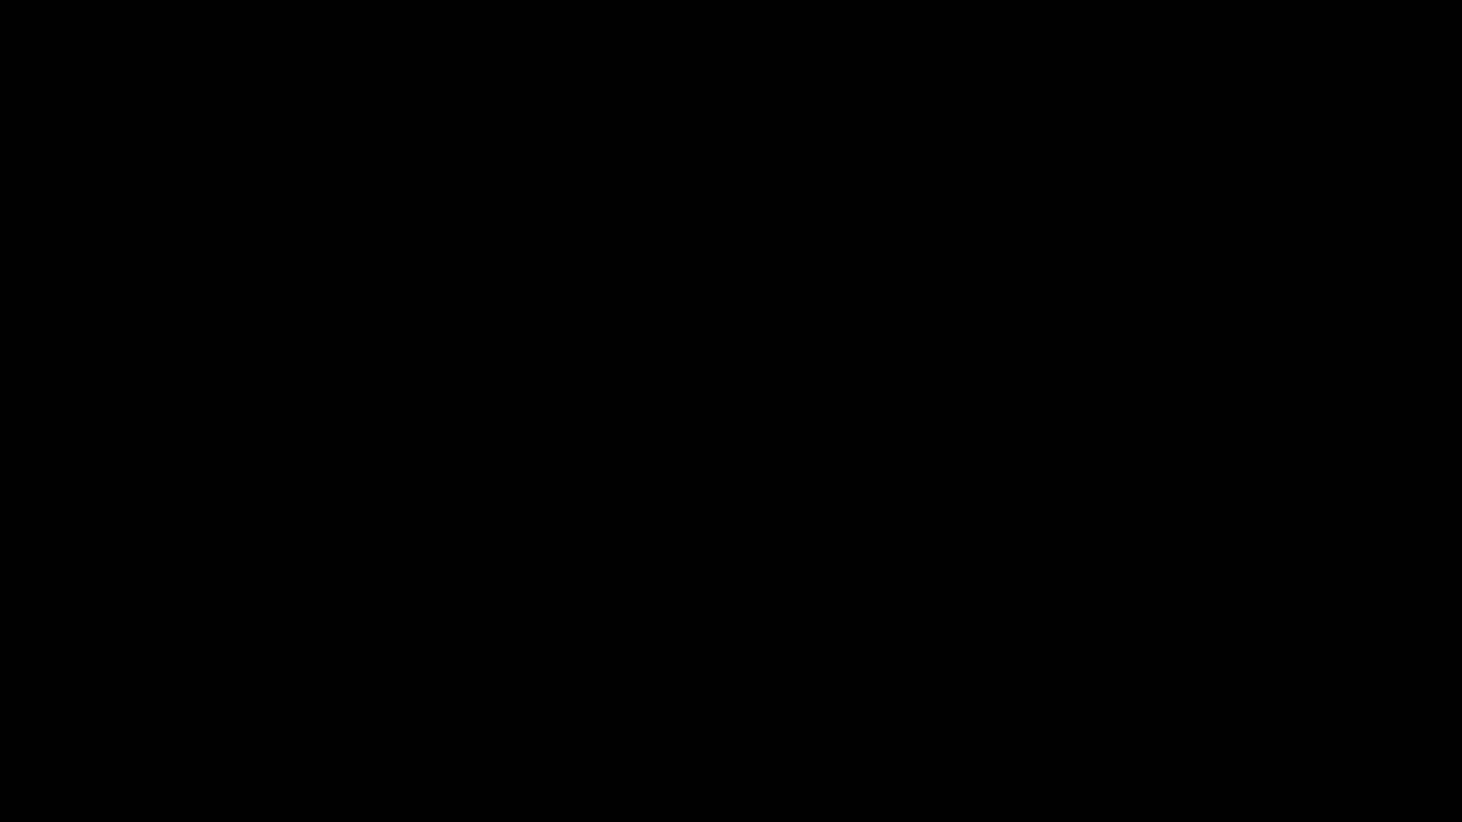